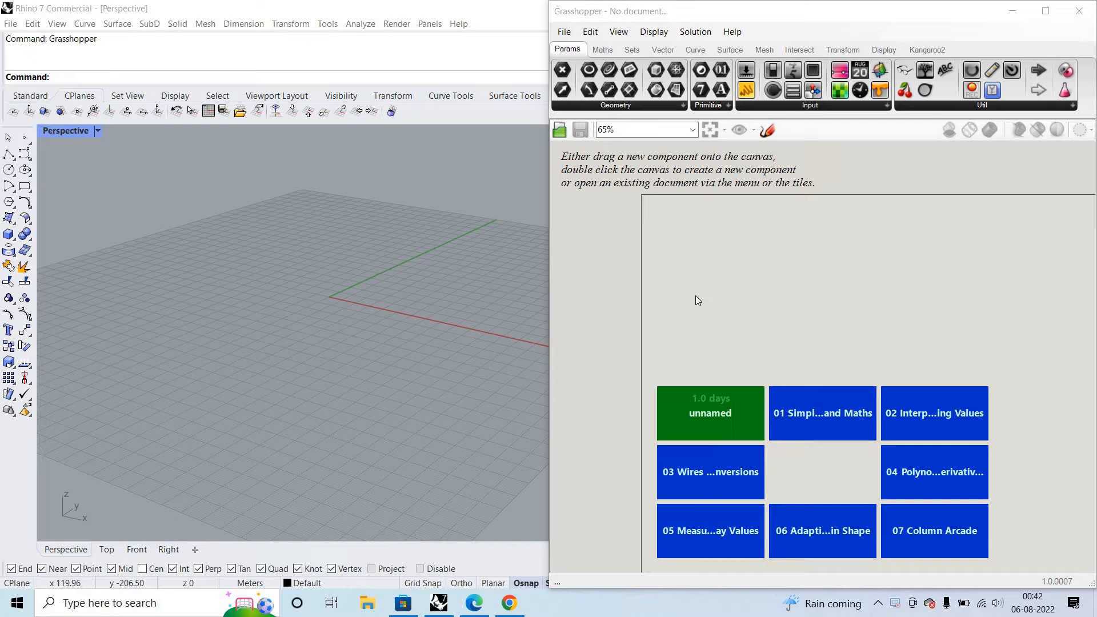
- Open the existing Grasshopper definition "unnamed" from New folder on drive D
double_click(927, 317)
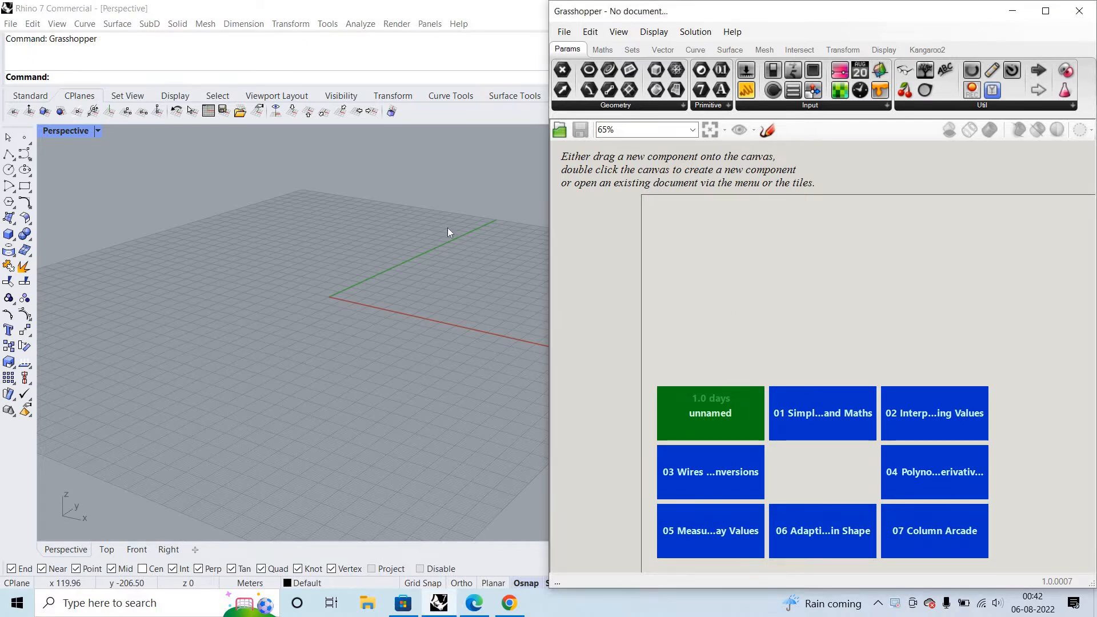
left_click(1084, 8)
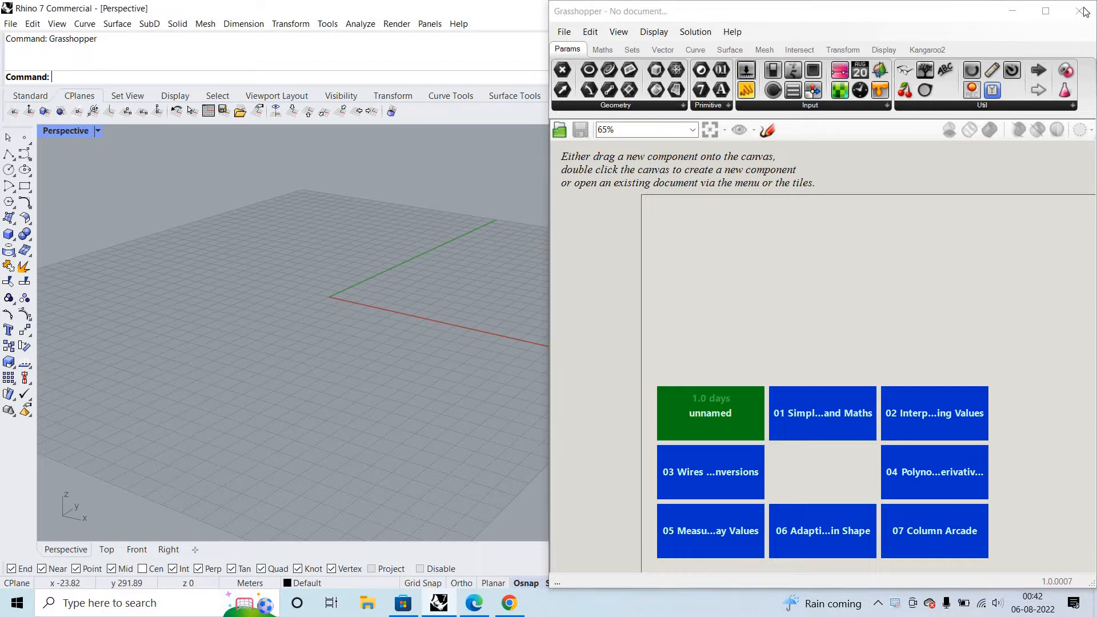
left_click(564, 31)
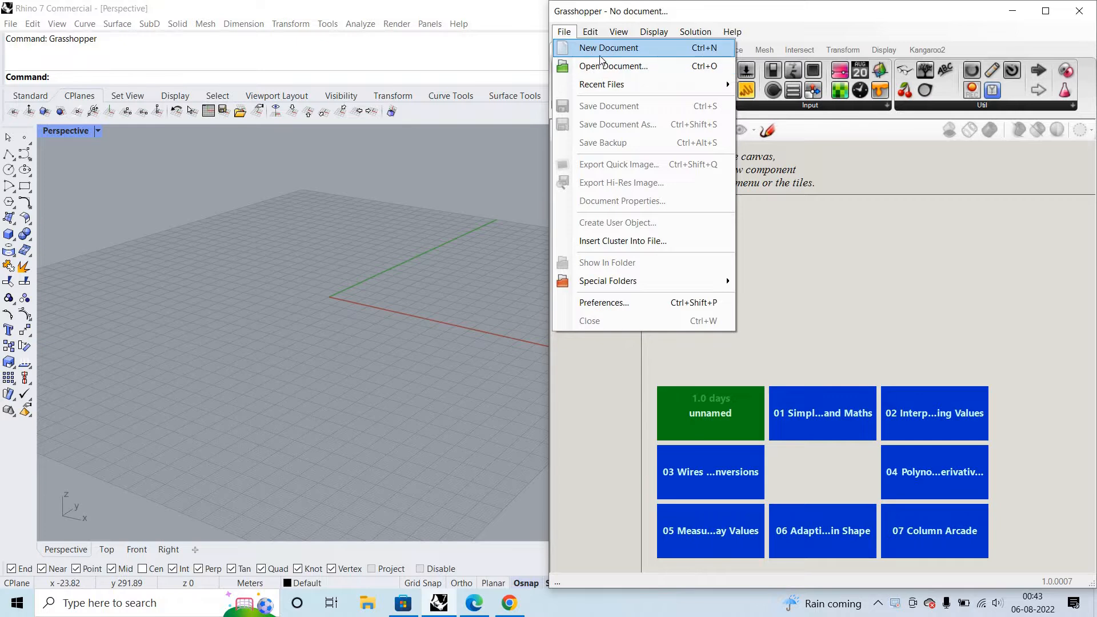
left_click(606, 67)
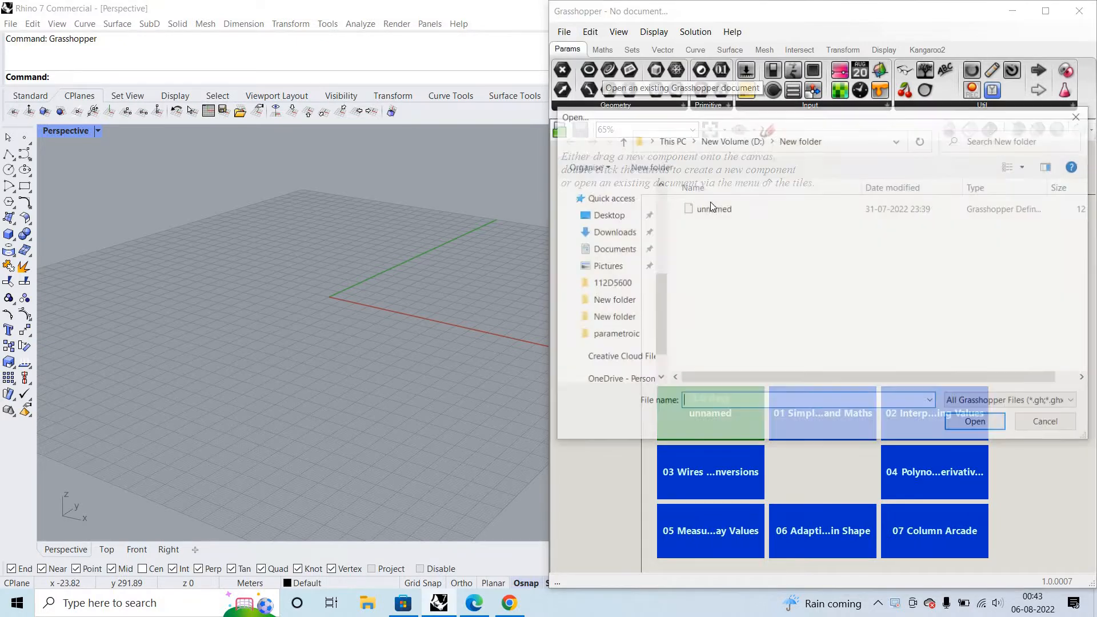
left_click(713, 208)
left_click(982, 424)
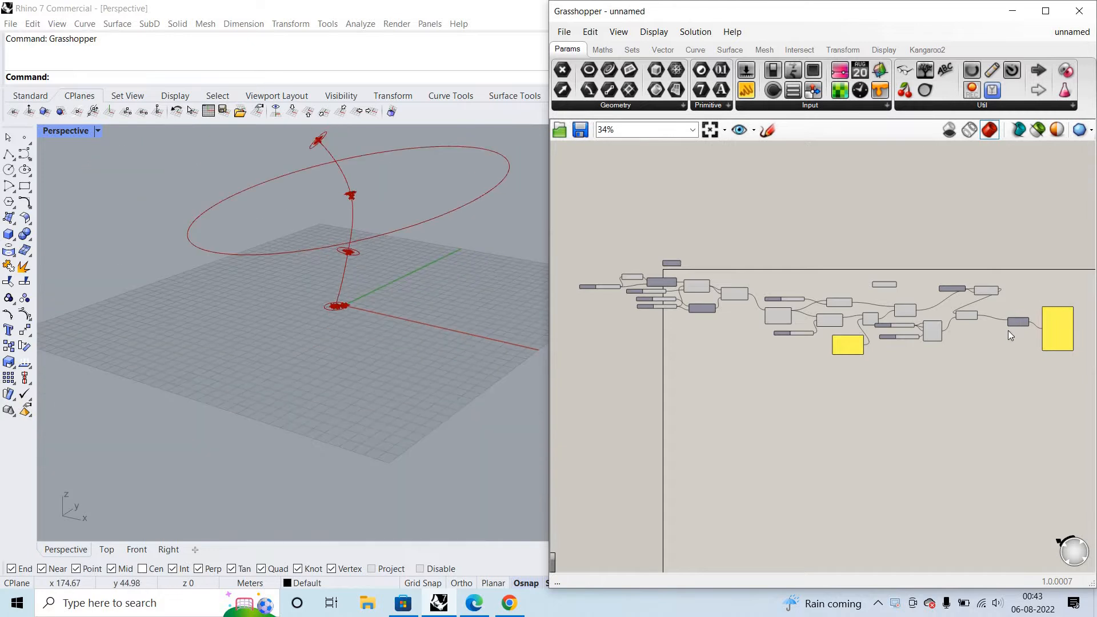
- Bake the Loft component's surface at the end of the definition onto Layer 01
scroll(1008, 330, "up", 1)
left_click(1008, 331)
right_click(1033, 314)
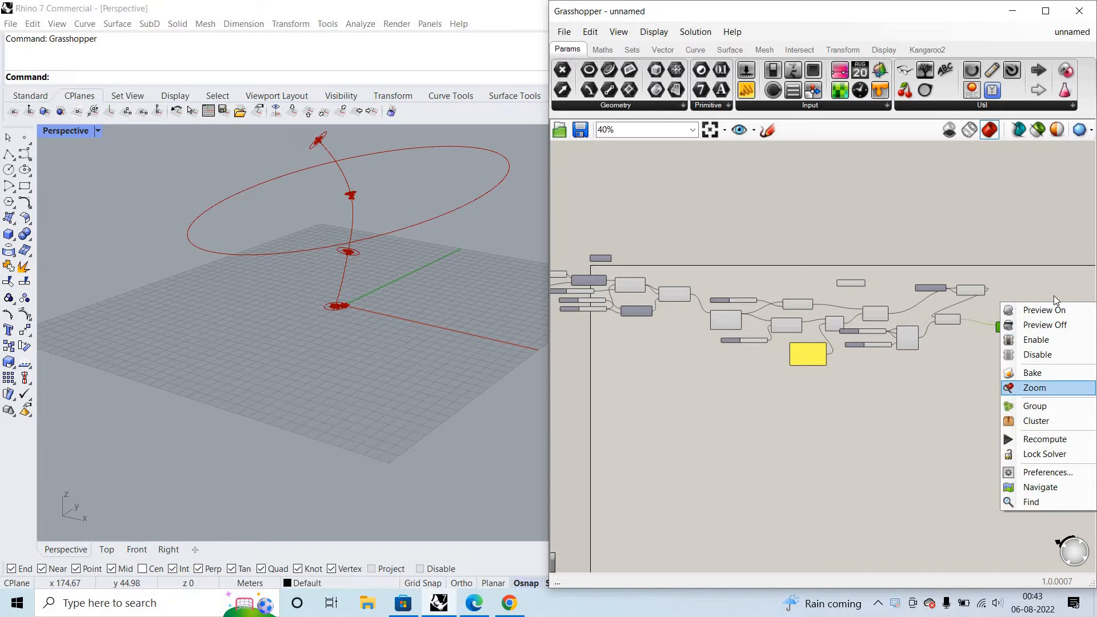
left_click(1046, 388)
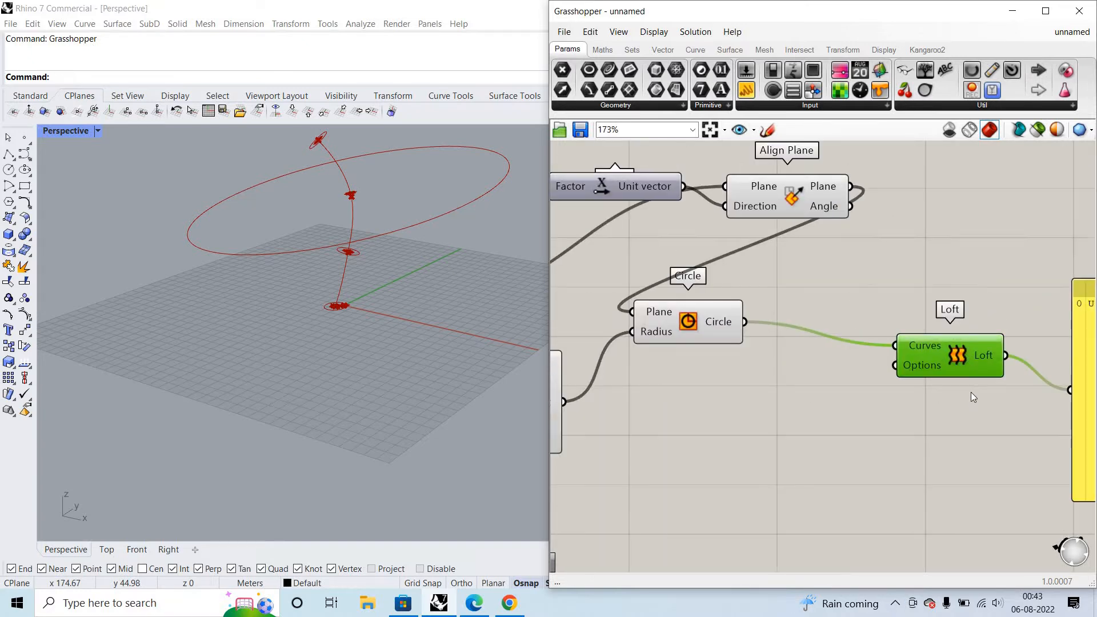
right_click(967, 355)
left_click(972, 408)
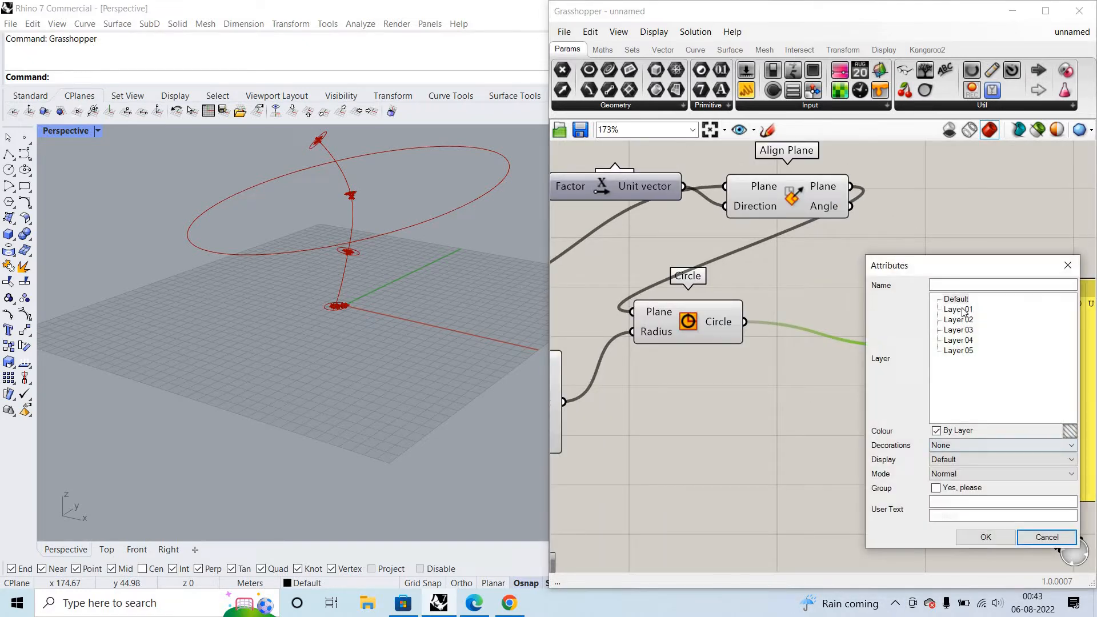
left_click(959, 320)
left_click(964, 309)
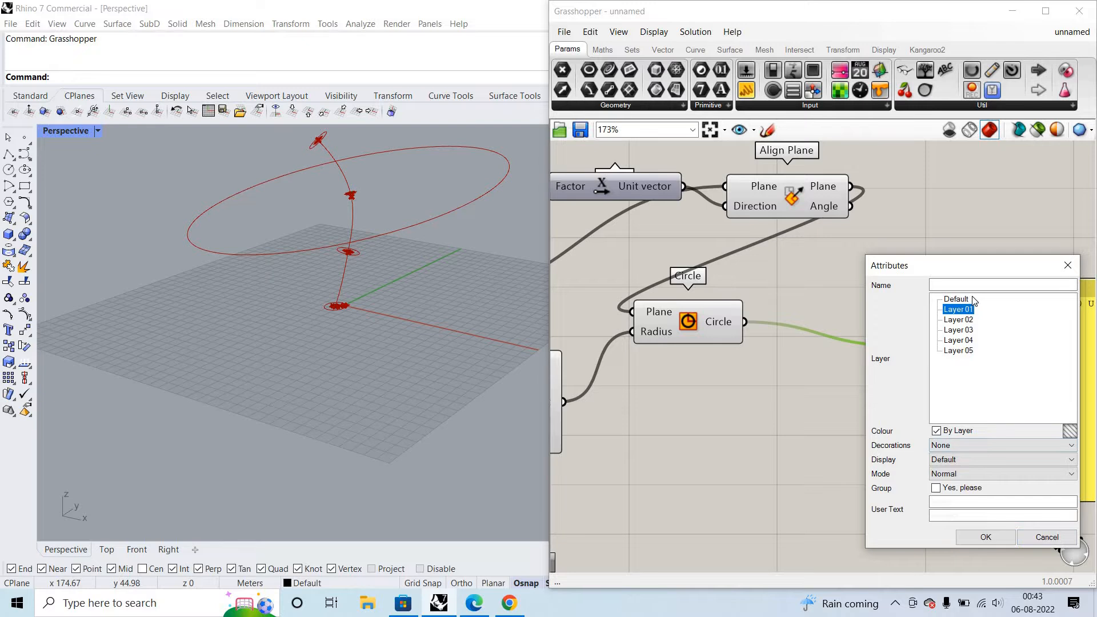
left_click(973, 537)
- Move the baked loft surface away from the red preview curves and set the Perspective view's display mode to Shaded
scroll(458, 330, "down", 3)
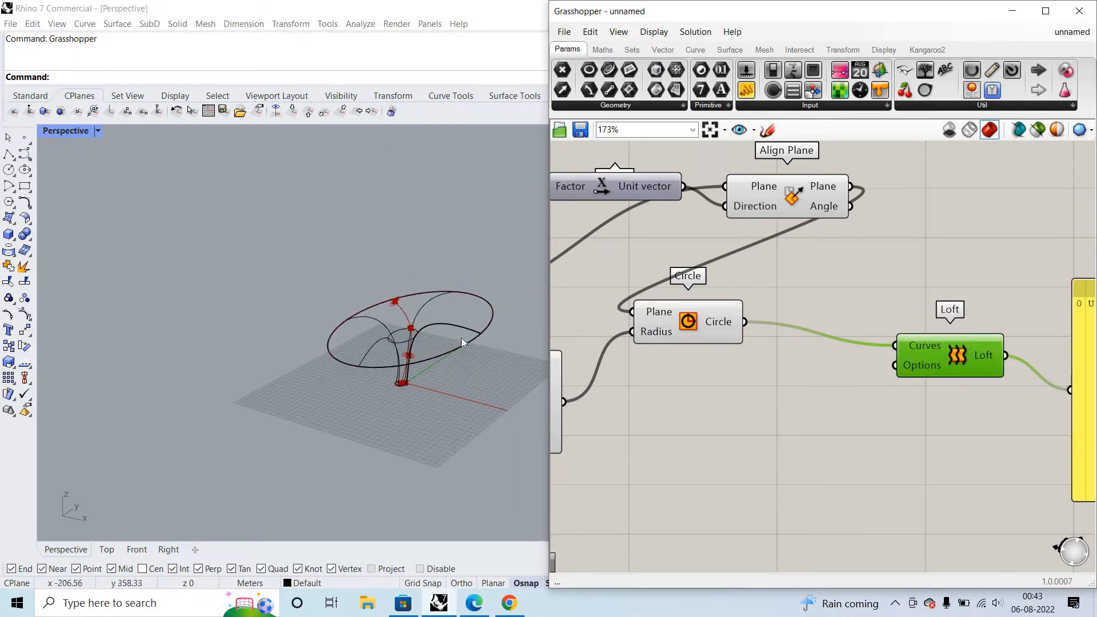
left_click(462, 334)
left_click(390, 344)
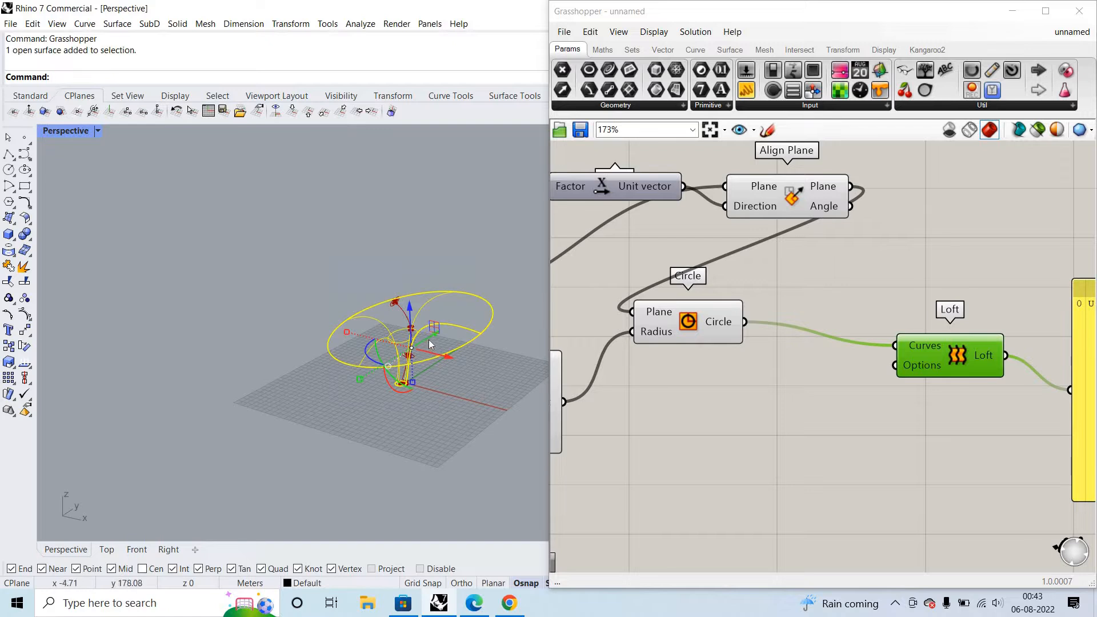
left_click_drag(428, 339, 188, 474)
scroll(400, 331, "down", 7)
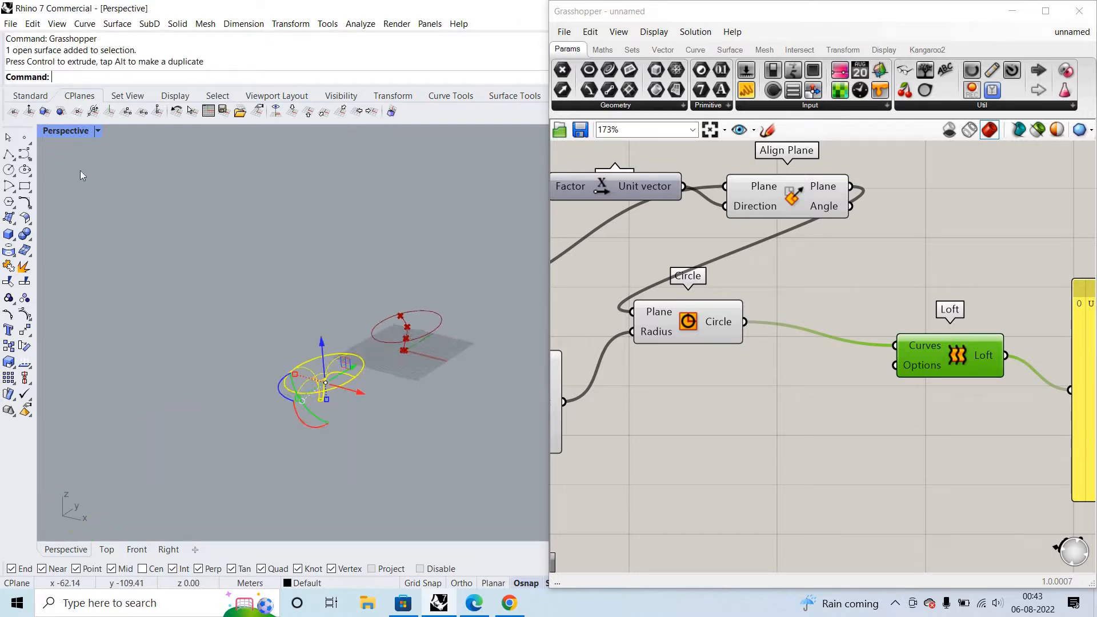
left_click(101, 132)
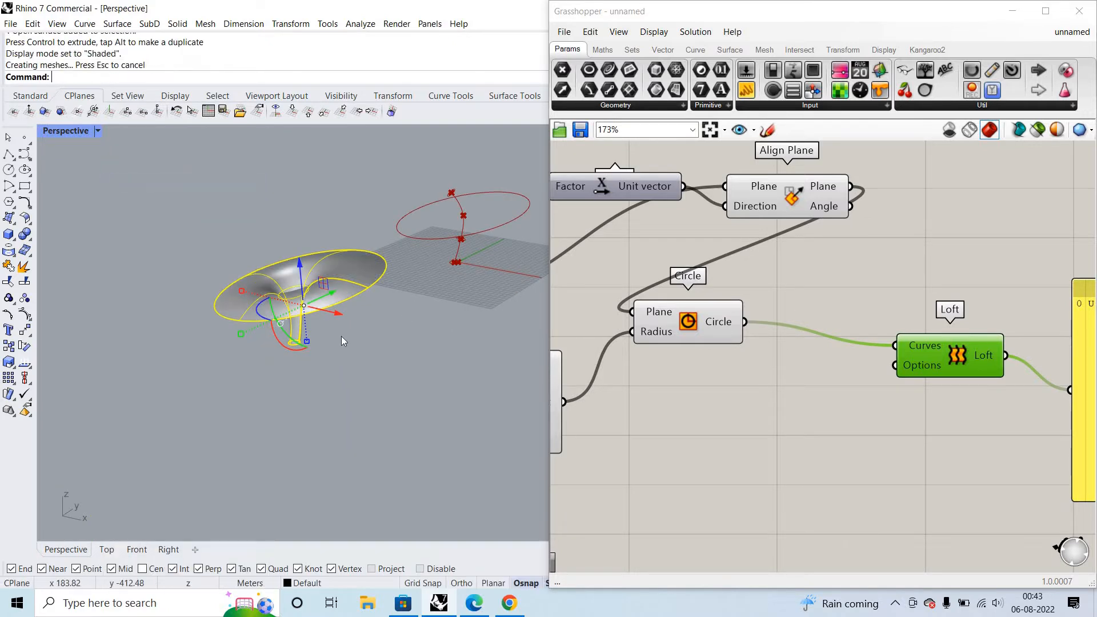
left_click(341, 336)
- Examine the preview circles and their connecting curve, and compare them with the baked surface's stem, rim and seam edge
scroll(304, 343, "up", 7)
scroll(274, 316, "down", 6)
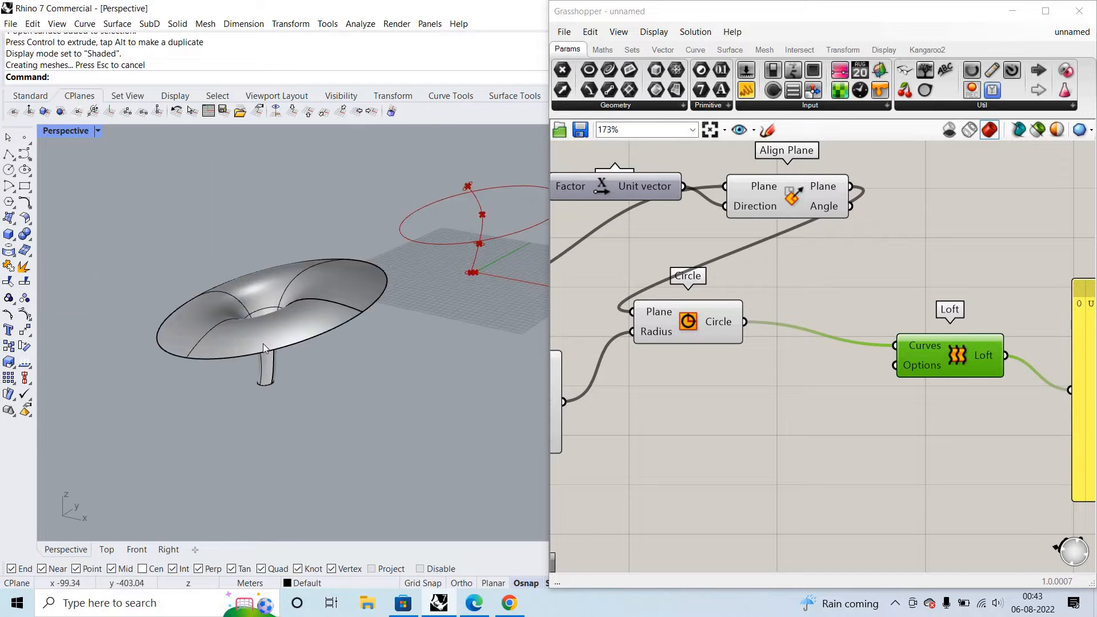
scroll(348, 296, "down", 3)
scroll(385, 298, "up", 5)
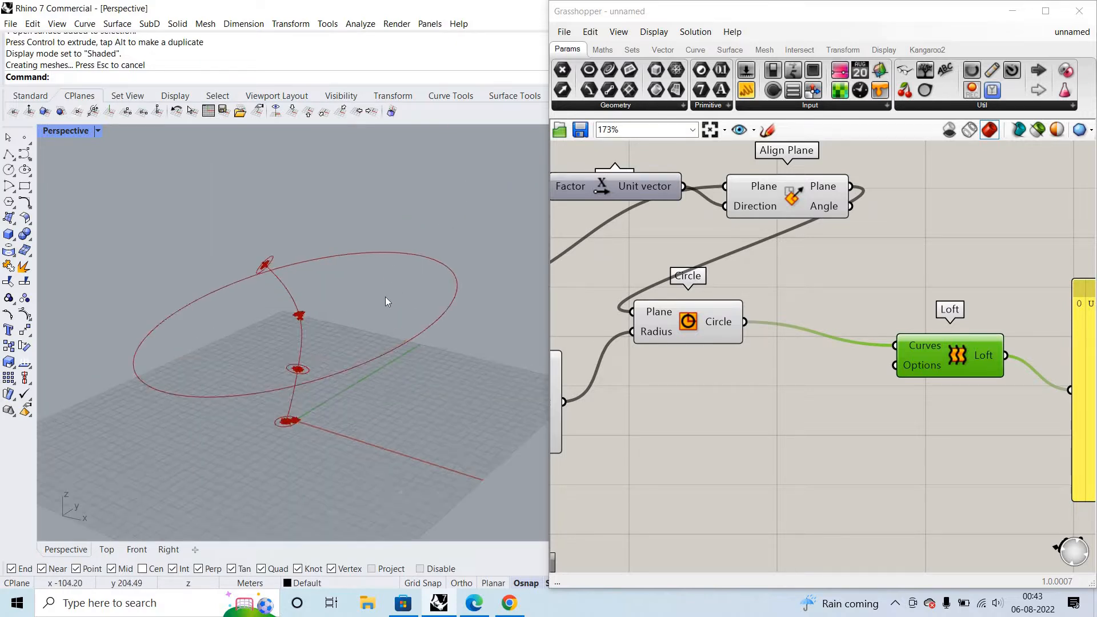
scroll(360, 333, "down", 3)
scroll(311, 253, "up", 4)
scroll(320, 254, "down", 2)
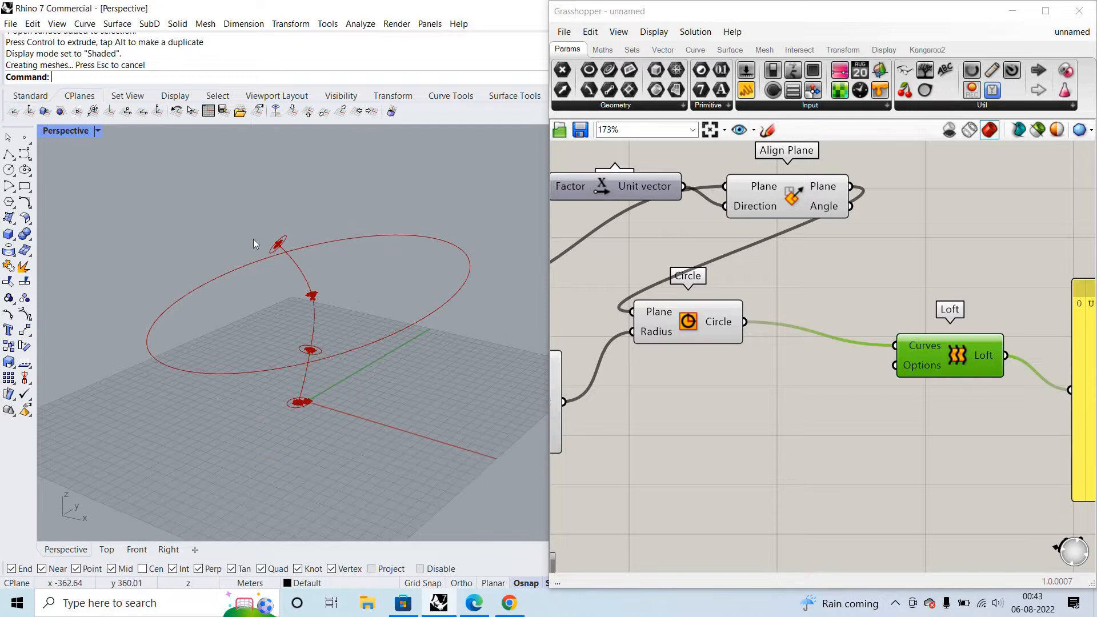
scroll(252, 239, "up", 3)
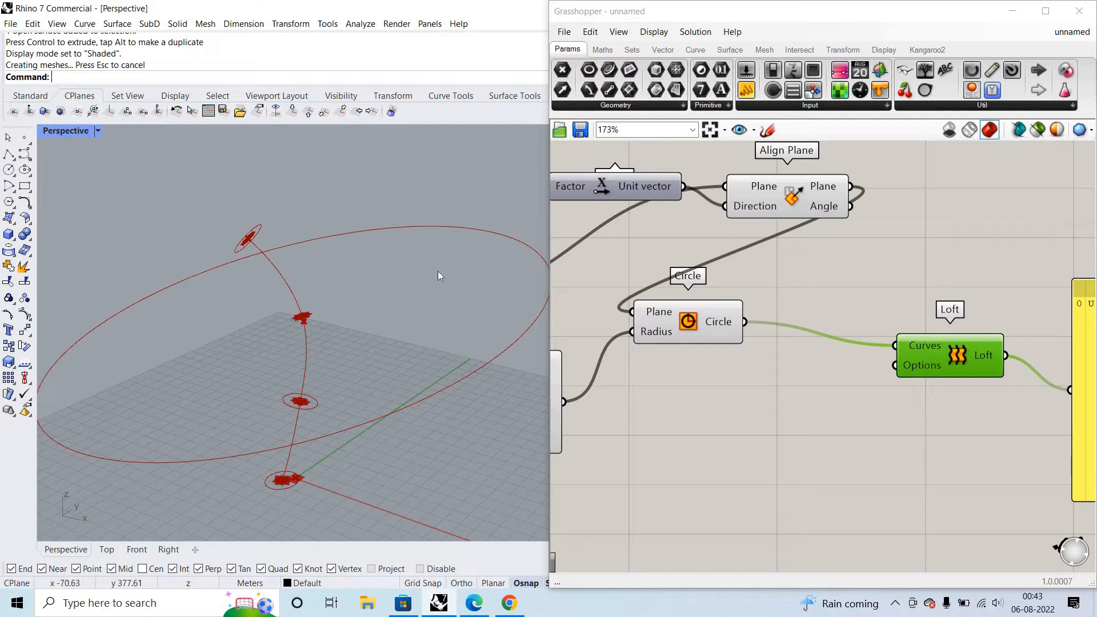
scroll(438, 271, "down", 5)
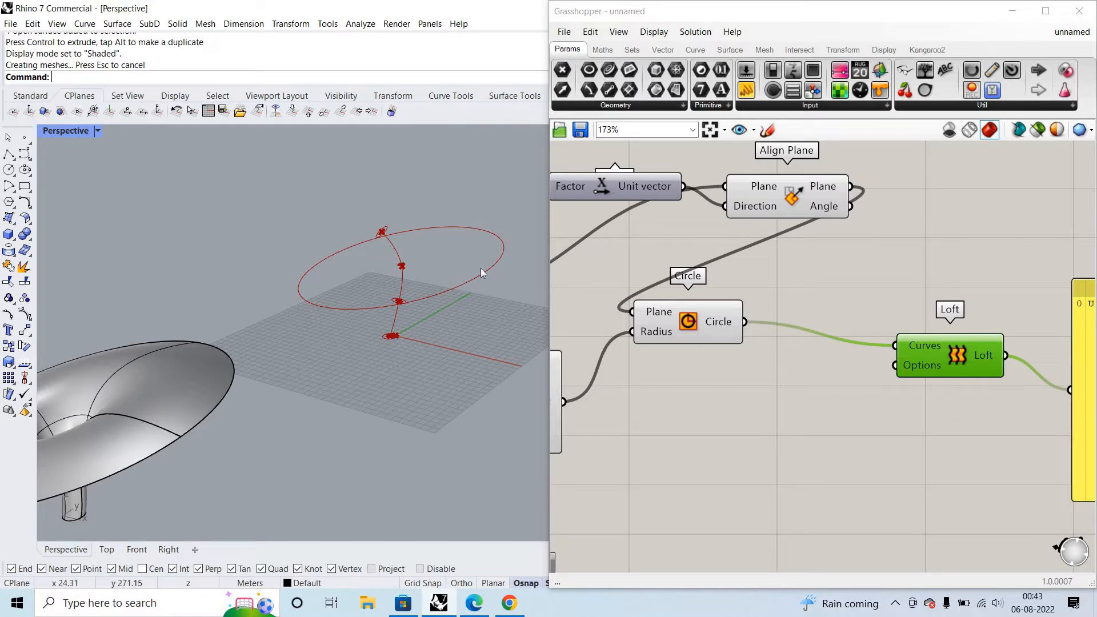
right_click_drag(92, 407, 223, 362, "shift")
scroll(223, 361, "down", 4)
scroll(223, 360, "up", 2)
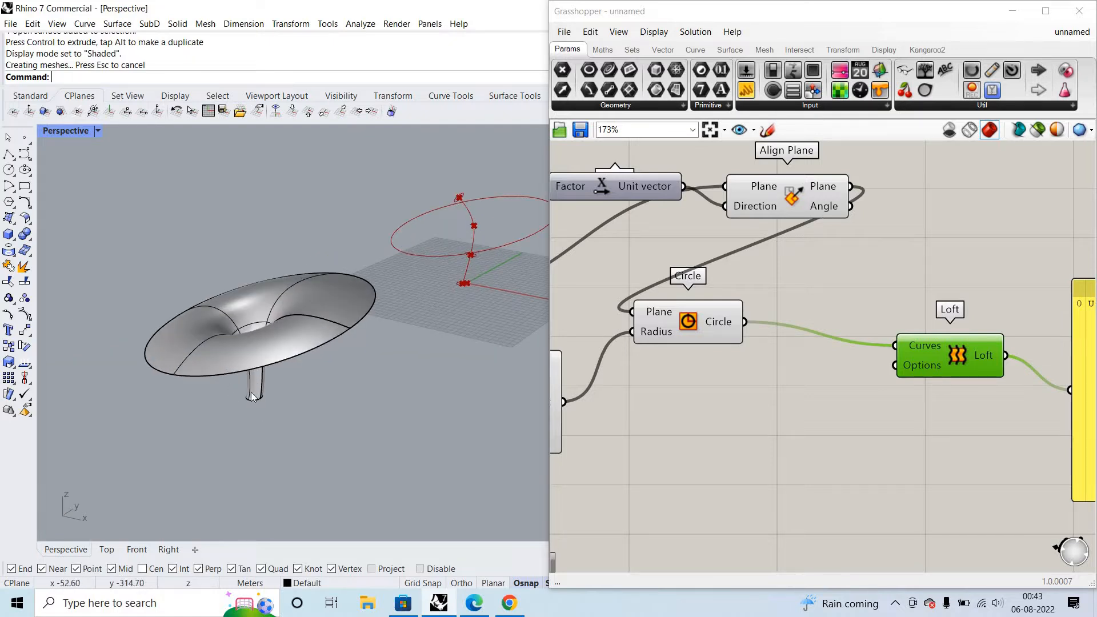
scroll(269, 386, "up", 5)
right_click_drag(268, 321, 325, 327)
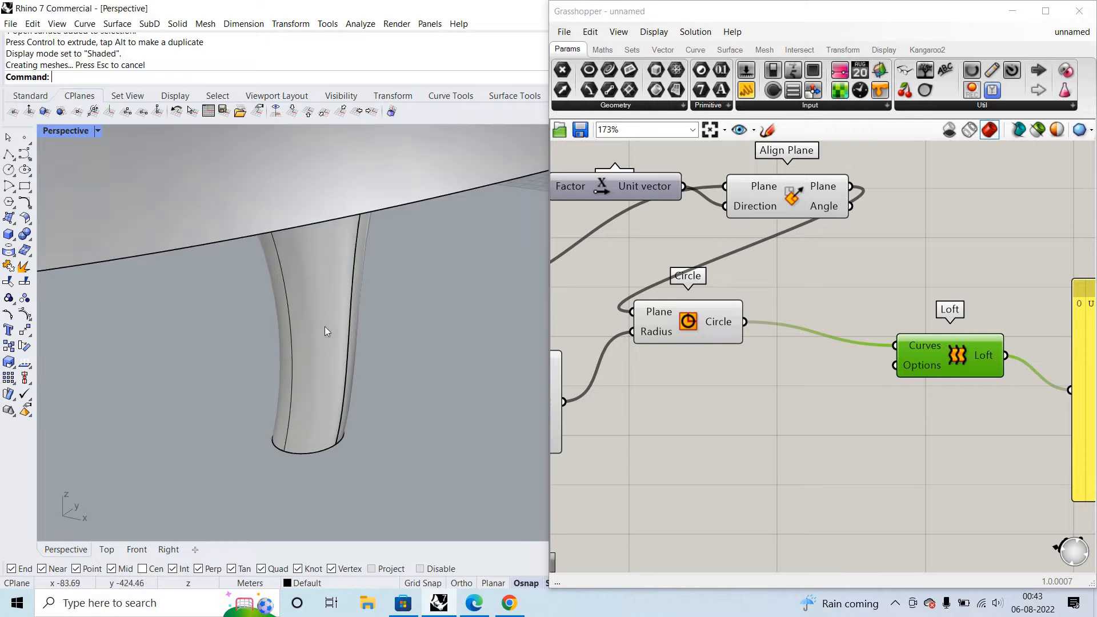
scroll(343, 332, "down", 4)
scroll(343, 326, "down", 5)
scroll(394, 282, "up", 2)
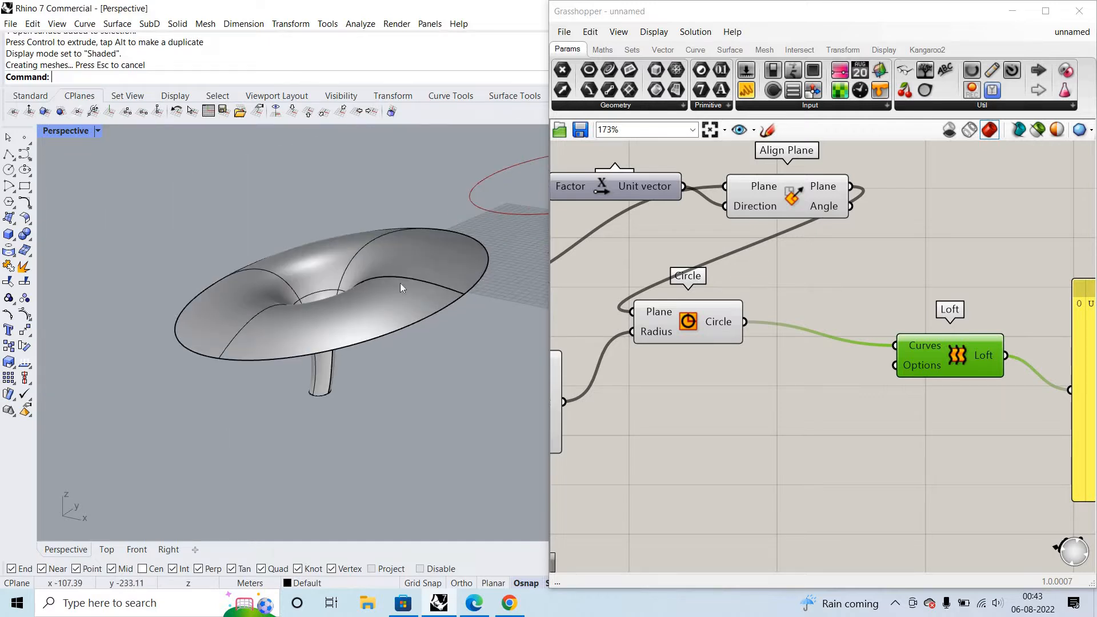
scroll(271, 309, "down", 5)
scroll(276, 347, "up", 3)
scroll(306, 373, "up", 6)
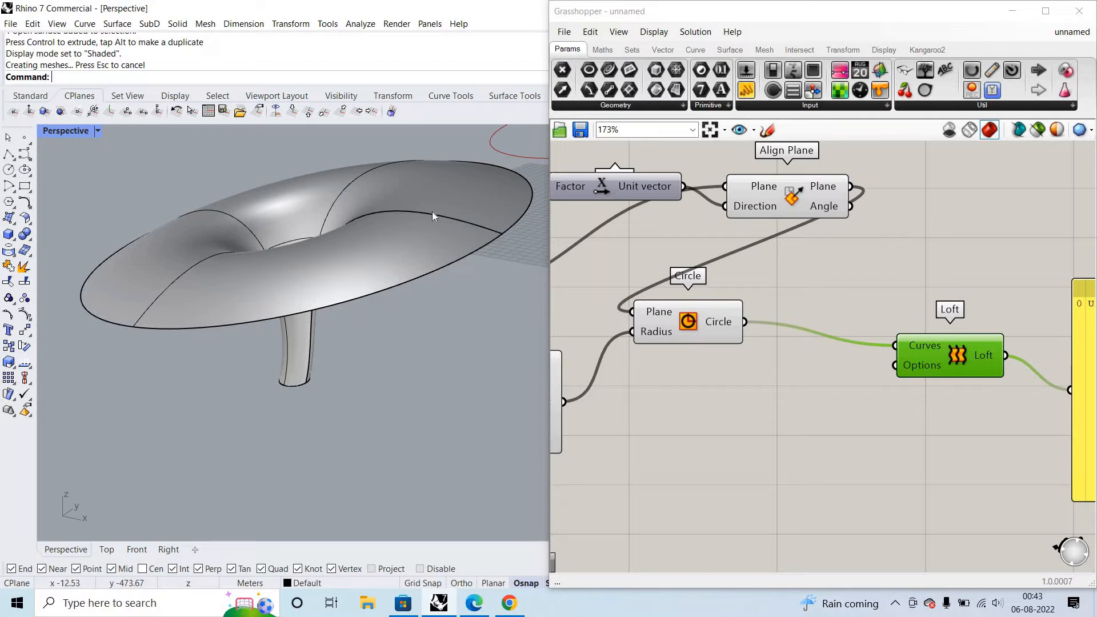
left_click(432, 212, "ctrl+shift")
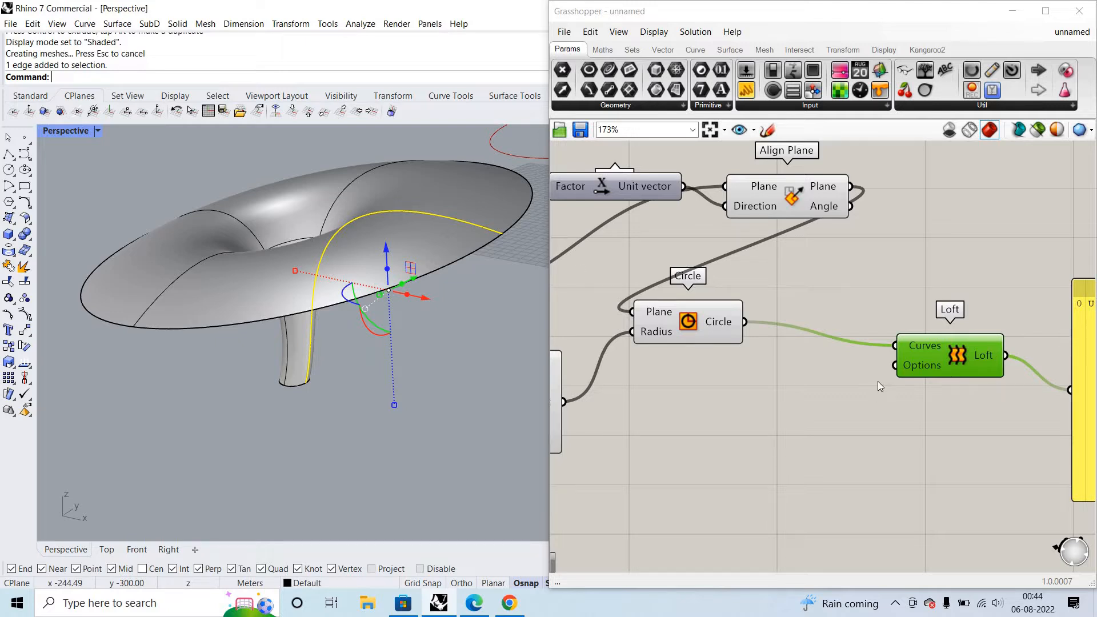
- Delete all components of the Grasshopper definition and the baked loft surface in the Rhino model
scroll(893, 399, "down", 8)
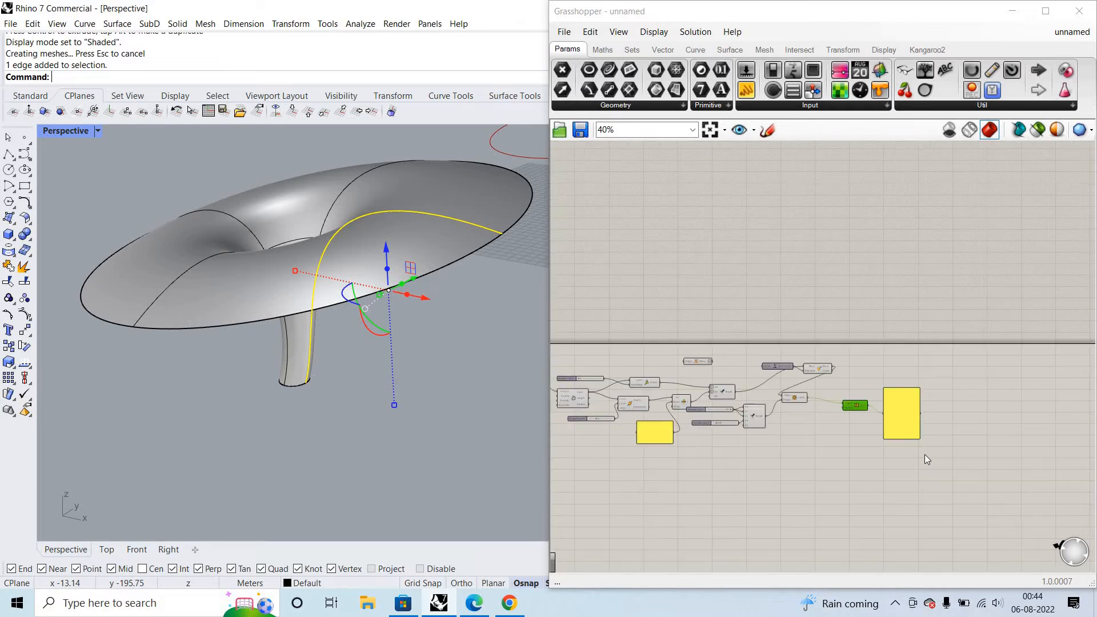
left_click_drag(571, 318, 936, 451)
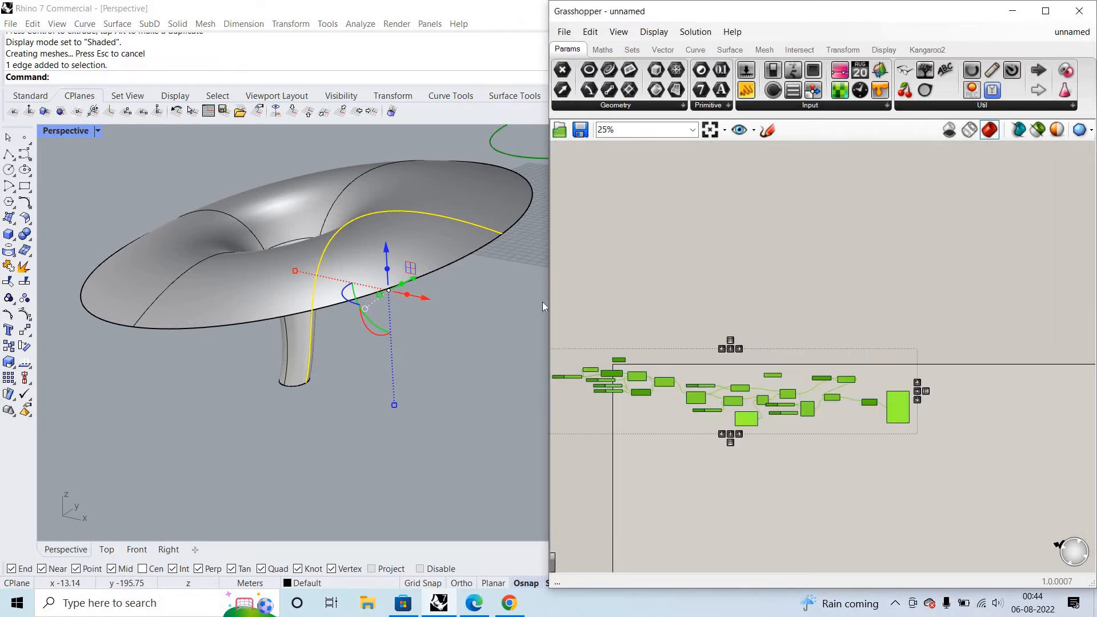
key("Delete")
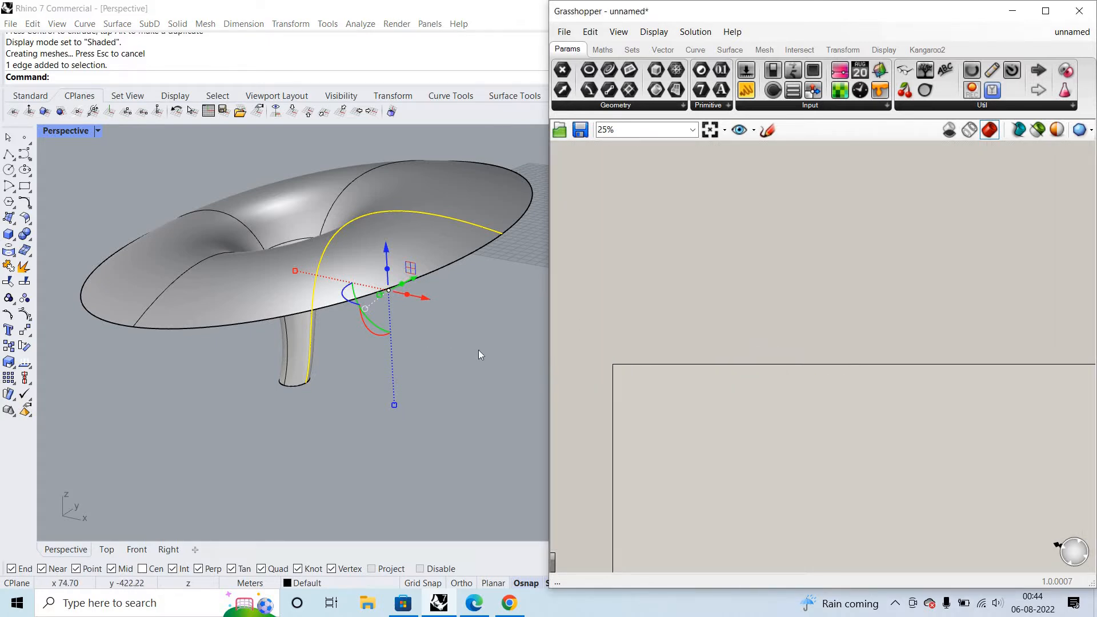
left_click(370, 231)
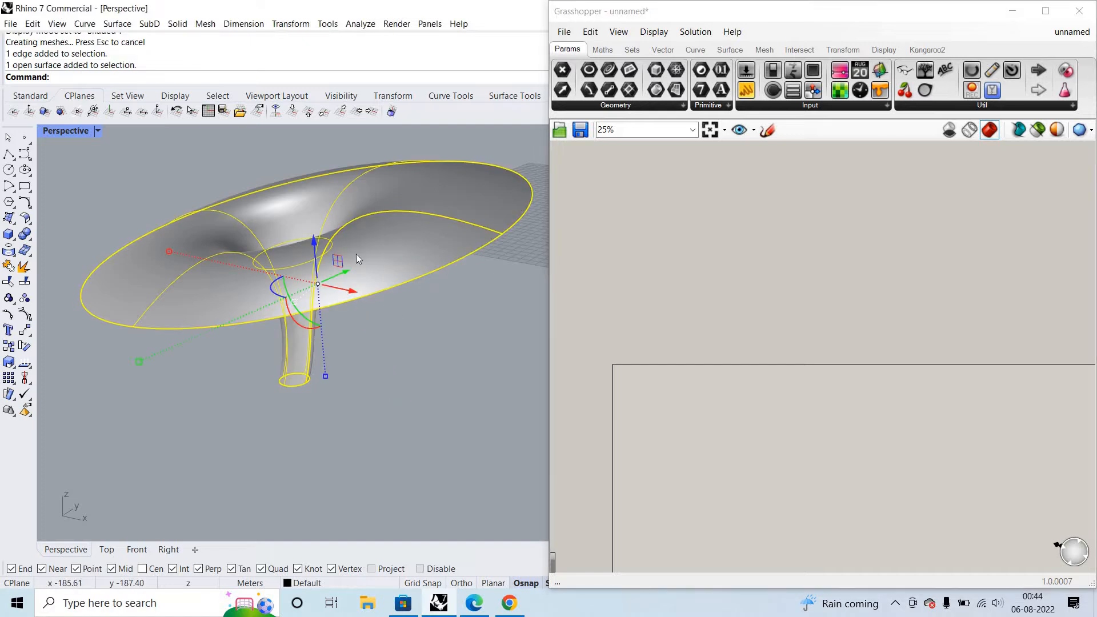
key("Delete")
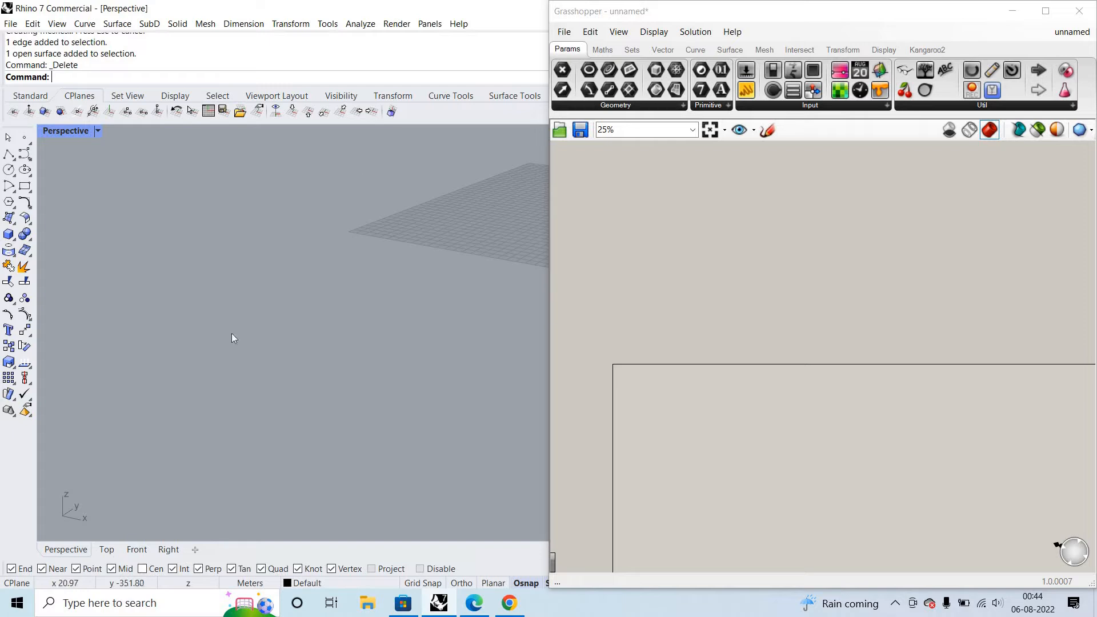
- Add a Construct Point component to the empty Grasshopper canvas
scroll(507, 229, "down", 2)
scroll(509, 231, "up", 3)
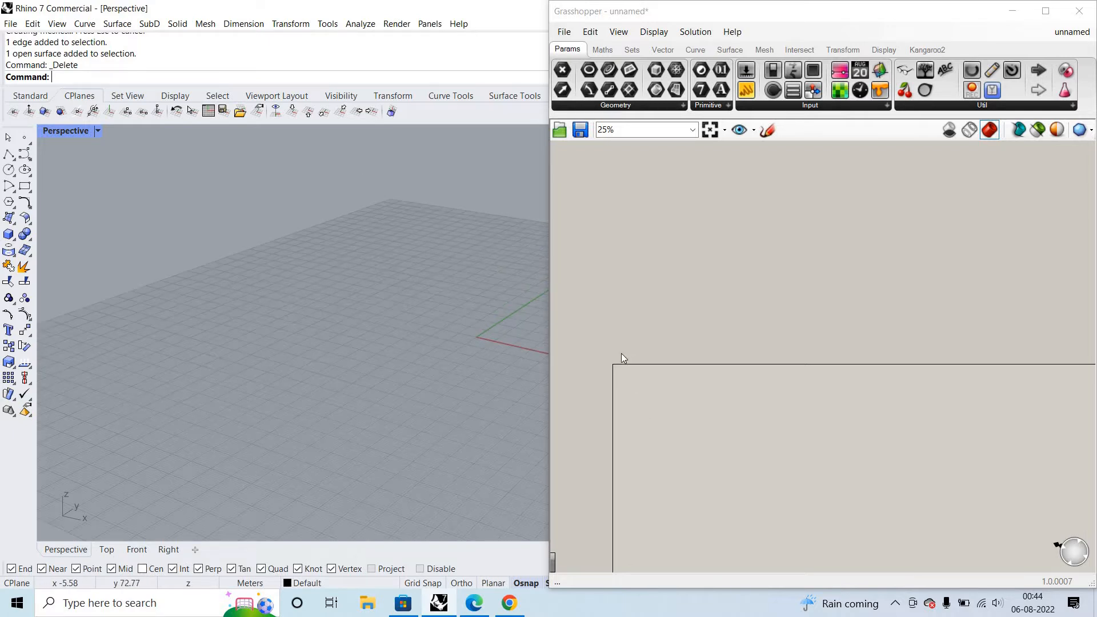
scroll(636, 348, "up", 5)
scroll(636, 348, "up", 3)
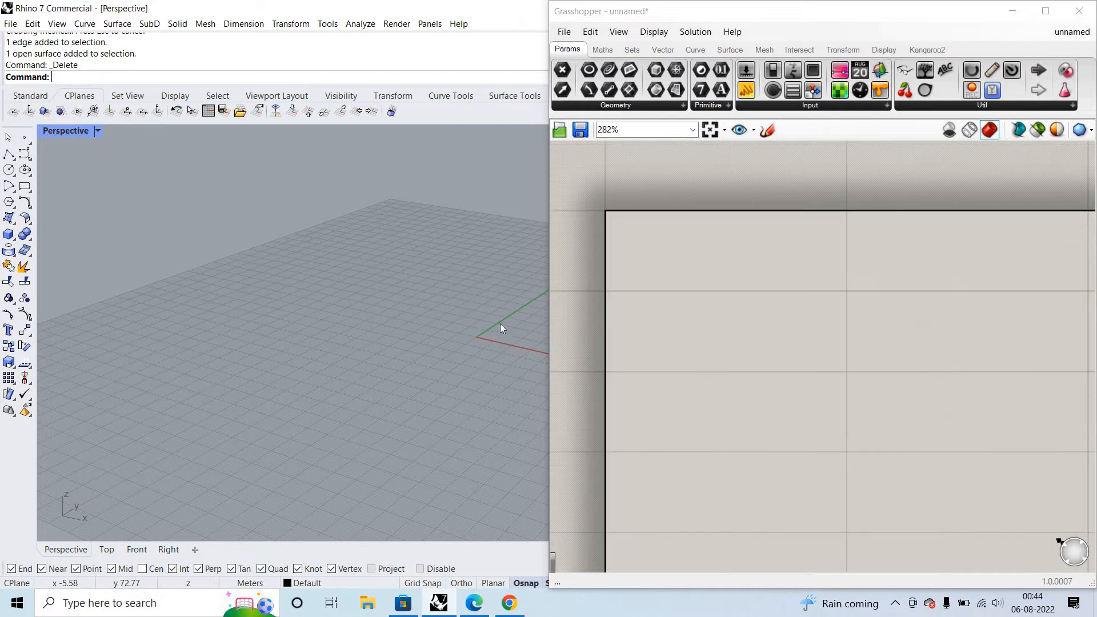
scroll(461, 334, "down", 2)
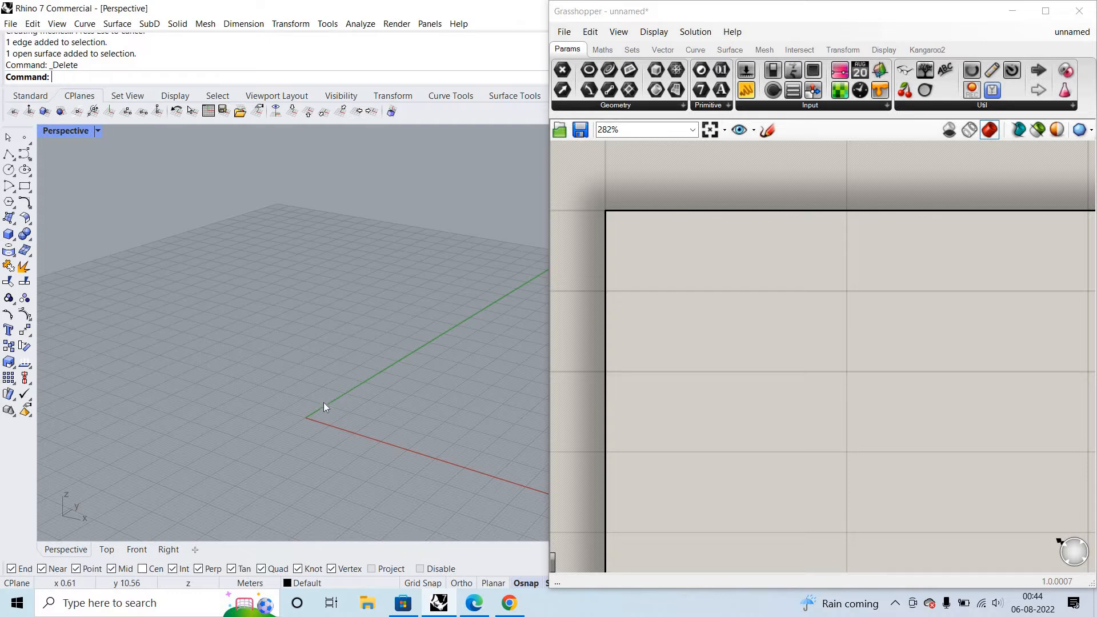
scroll(770, 200, "down", 3)
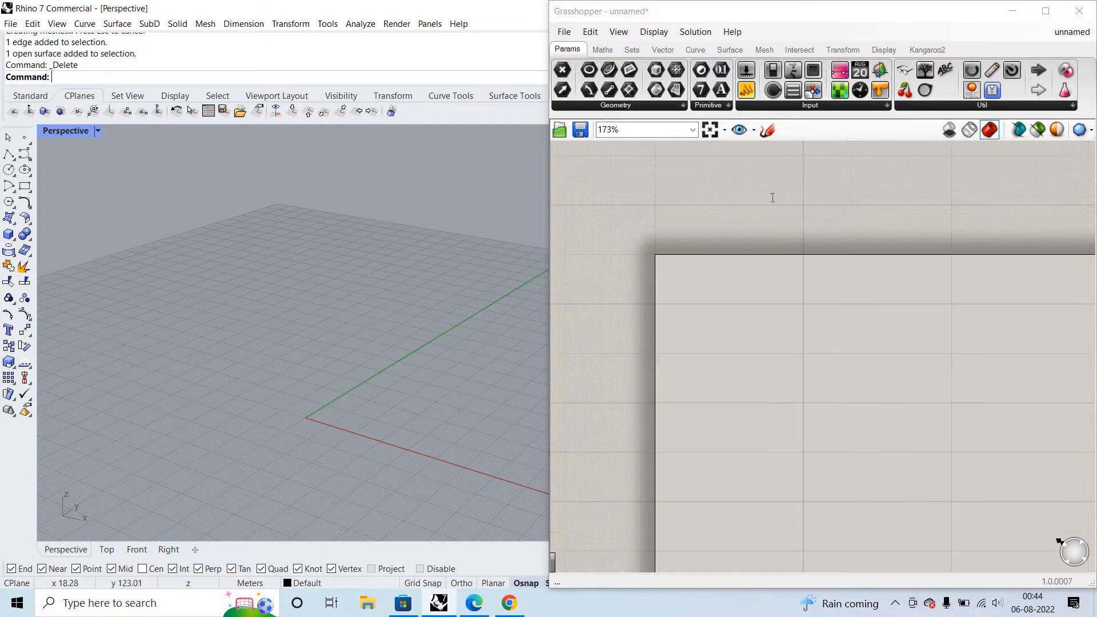
double_click(772, 197)
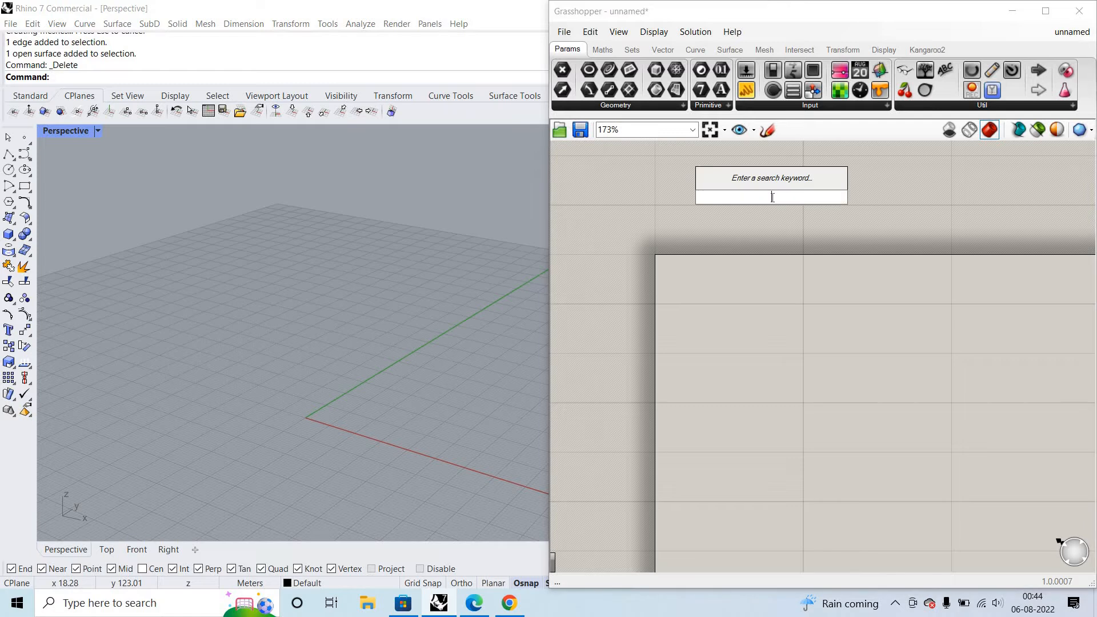
double_click(862, 389)
type("co")
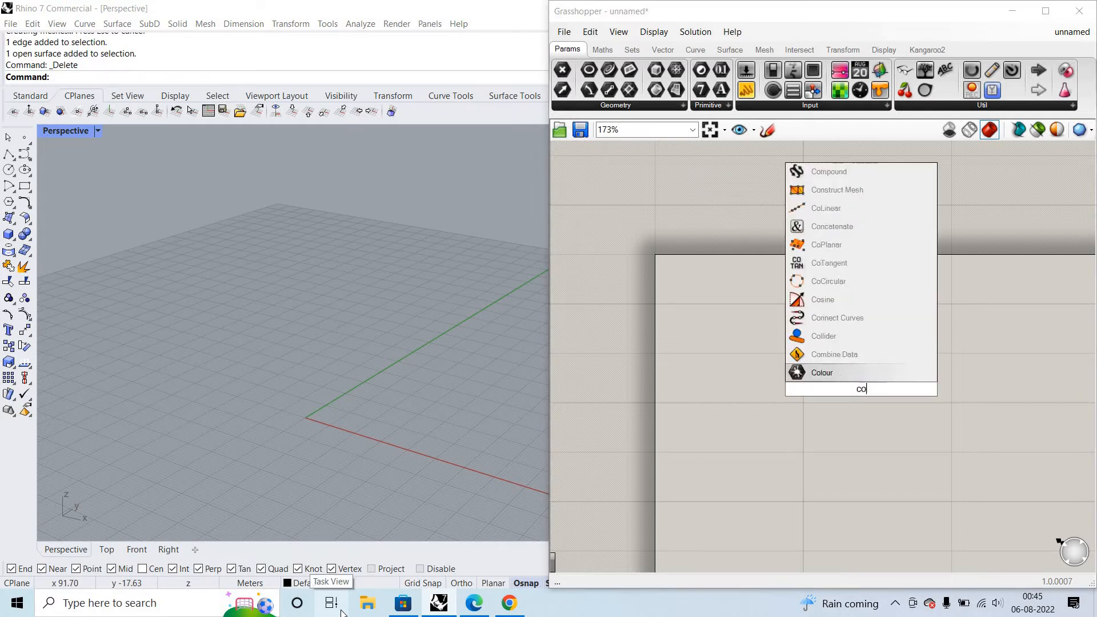
type("nstr")
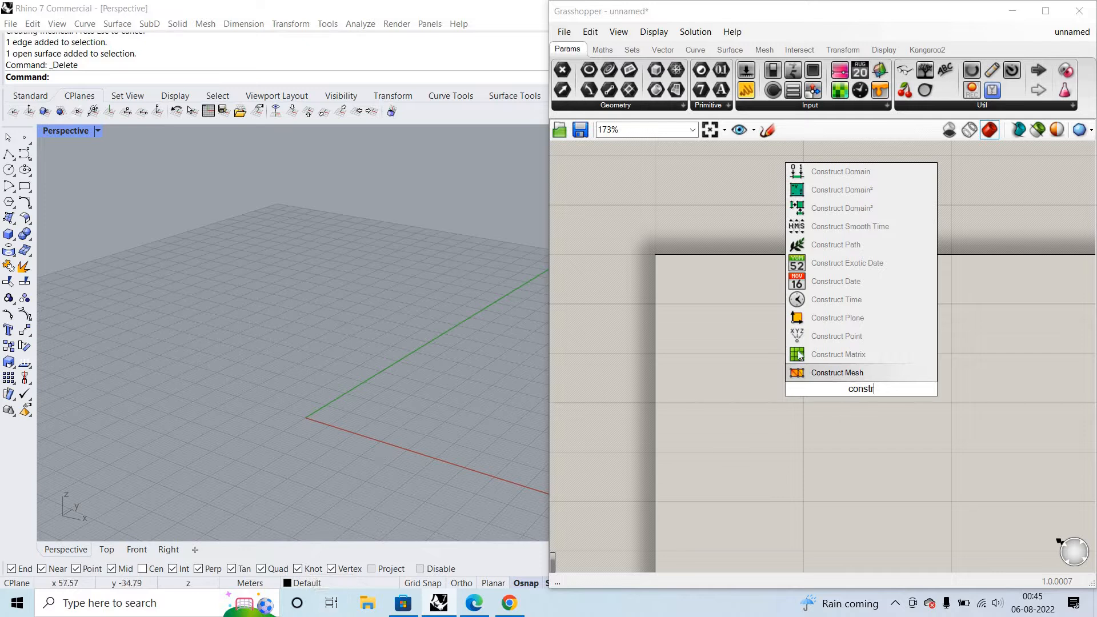
left_click(818, 336)
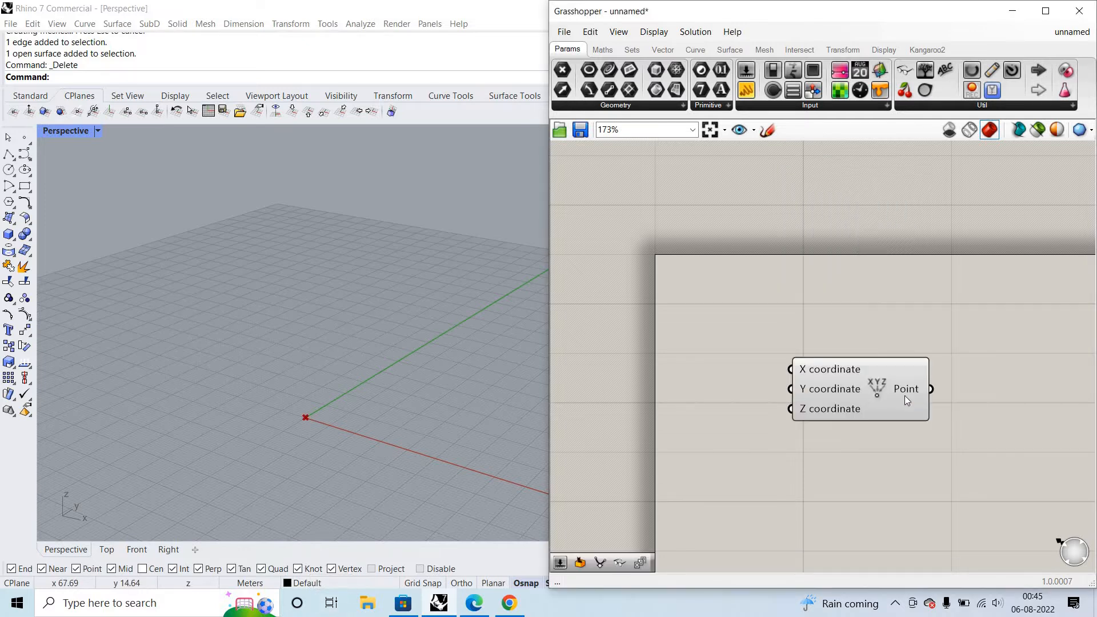
- Add a Bifocals component above the Construct Point component to label components by name, and shift the Construct Point component aside
double_click(831, 225)
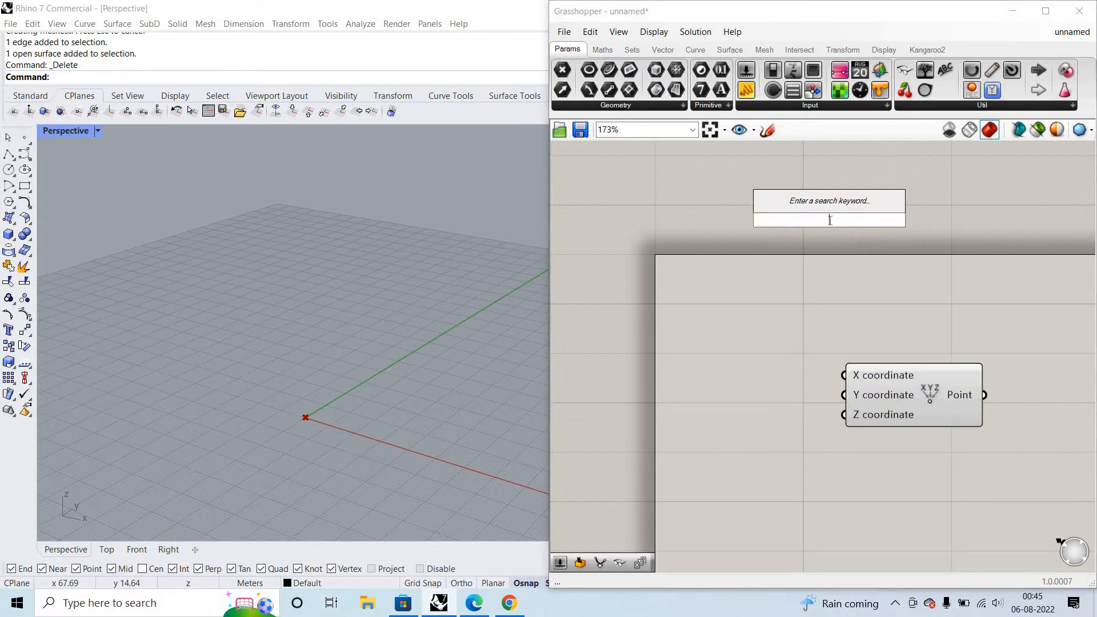
type("p")
key("BackSpace")
type("bif")
key("Return")
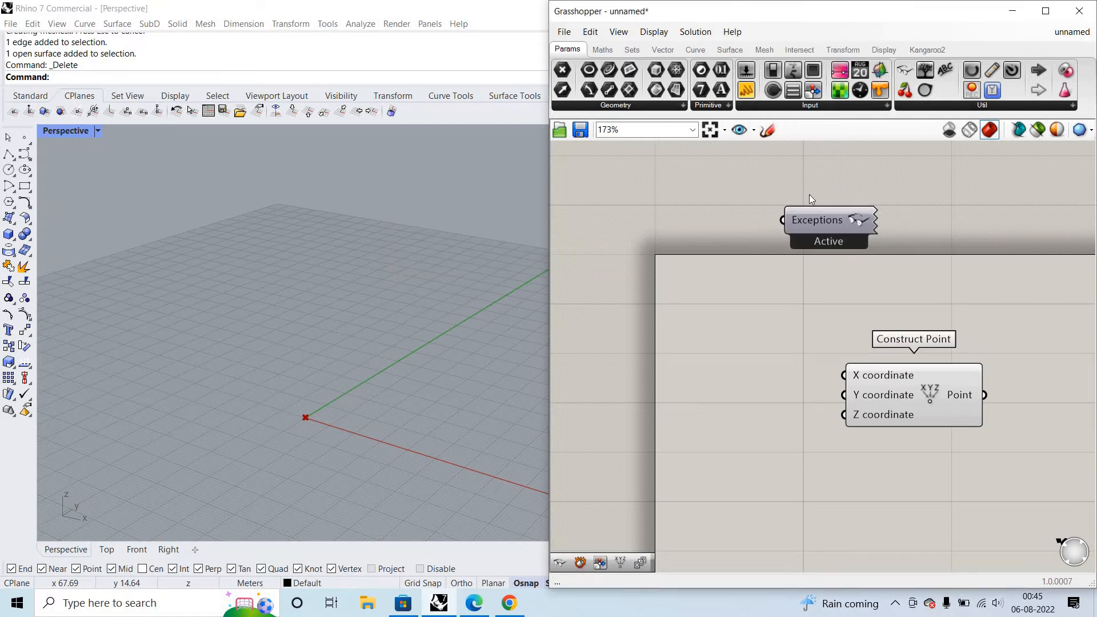
left_click_drag(813, 222, 780, 154)
scroll(835, 320, "down", 2)
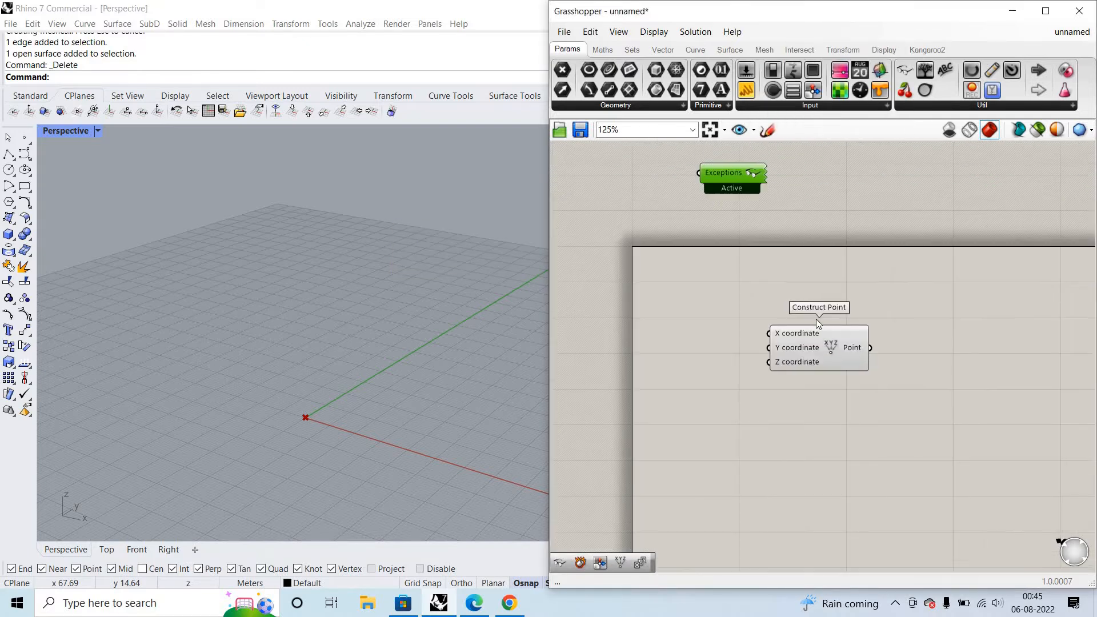
scroll(816, 320, "up", 2)
left_click_drag(797, 361, 890, 362)
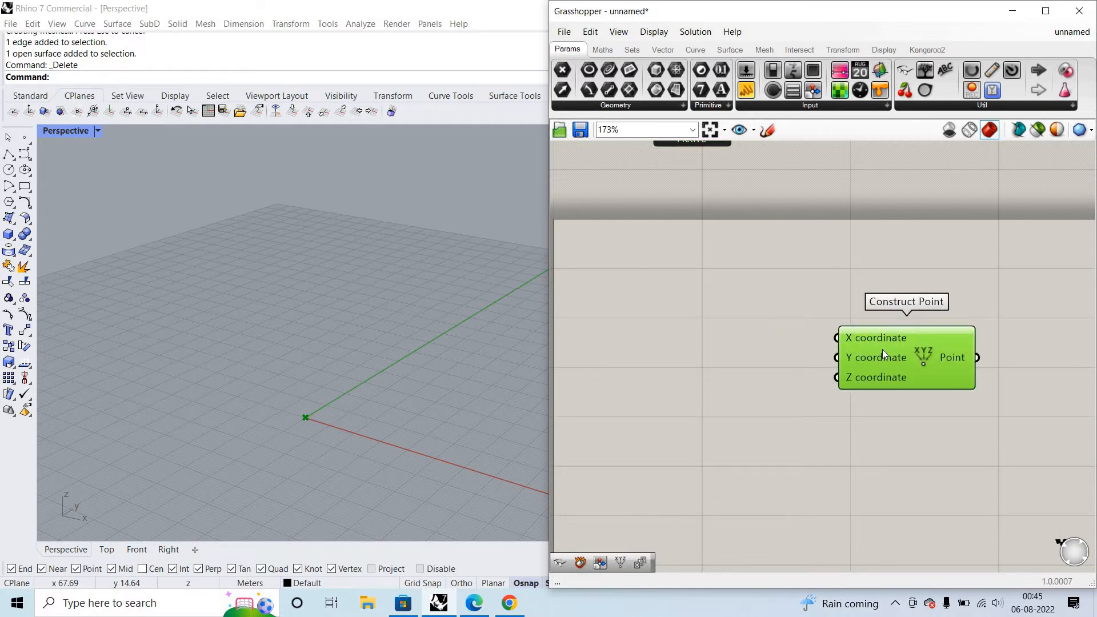
scroll(844, 334, "up", 2)
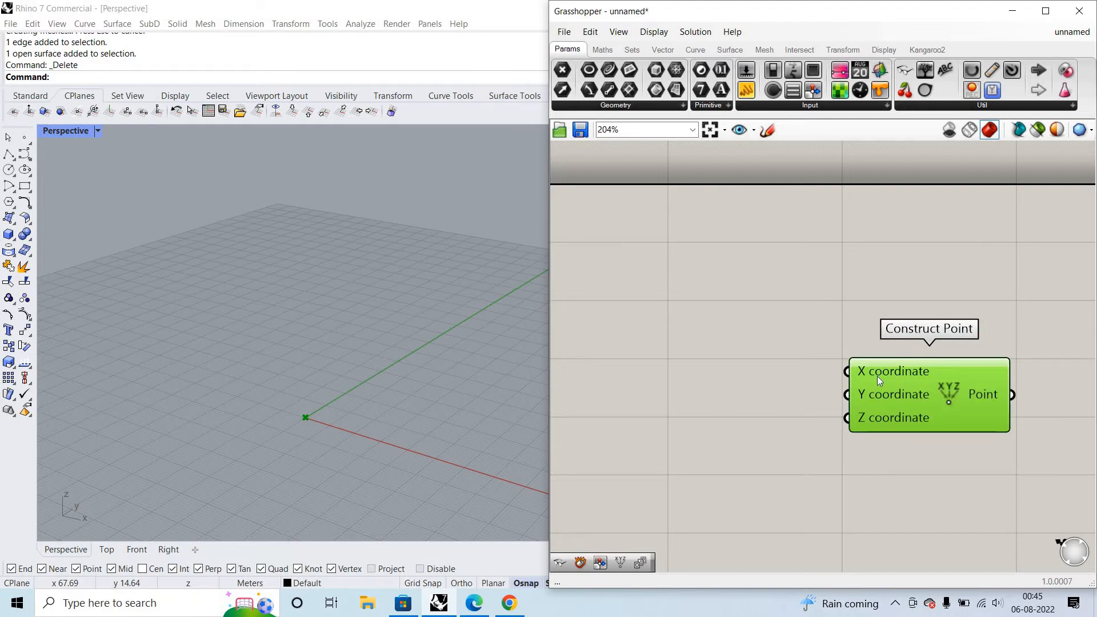
mouse_move(877, 376)
left_click(767, 130)
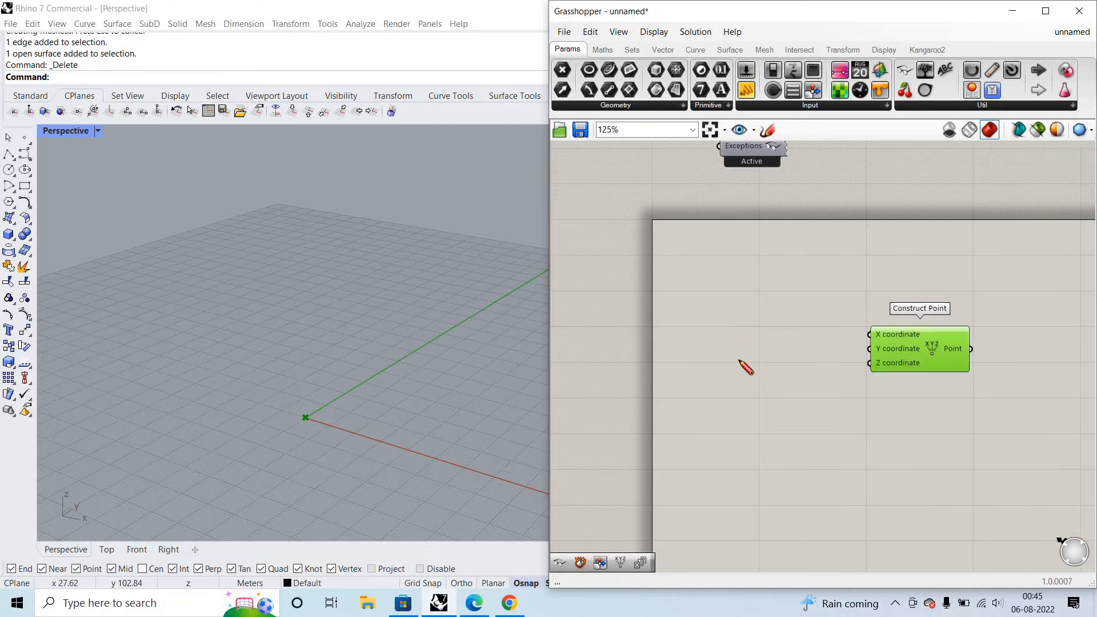
scroll(723, 286, "down", 2)
left_click_drag(737, 279, 780, 455)
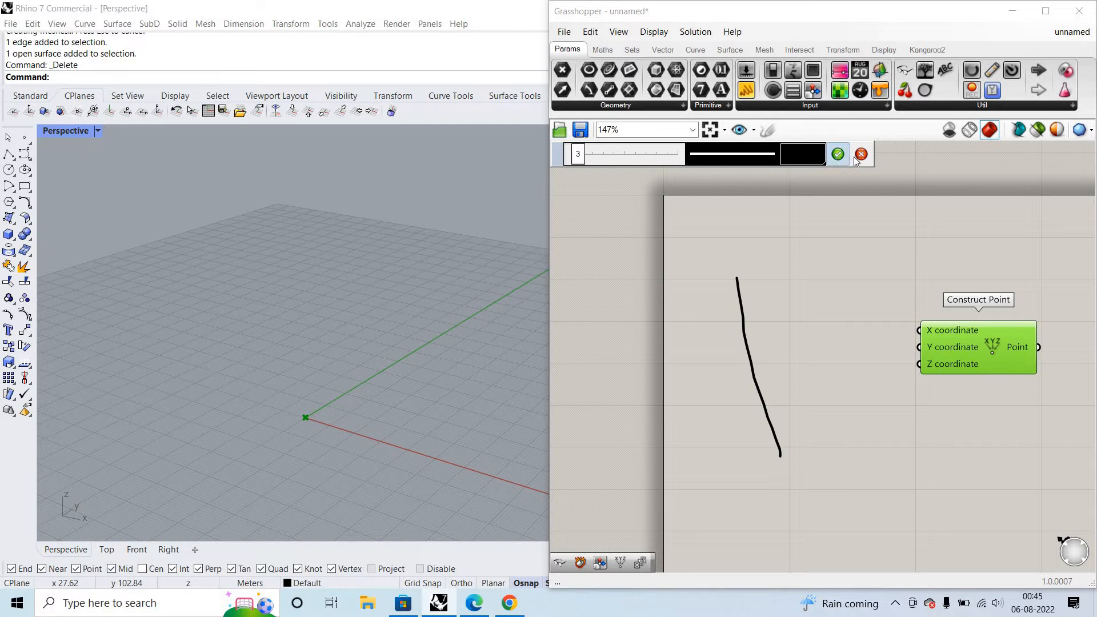
left_click(767, 131)
- Sketch freehand a vertical and a horizontal axis beside the Construct Point component, with a diagonal line rising from their crossing
left_click(769, 135)
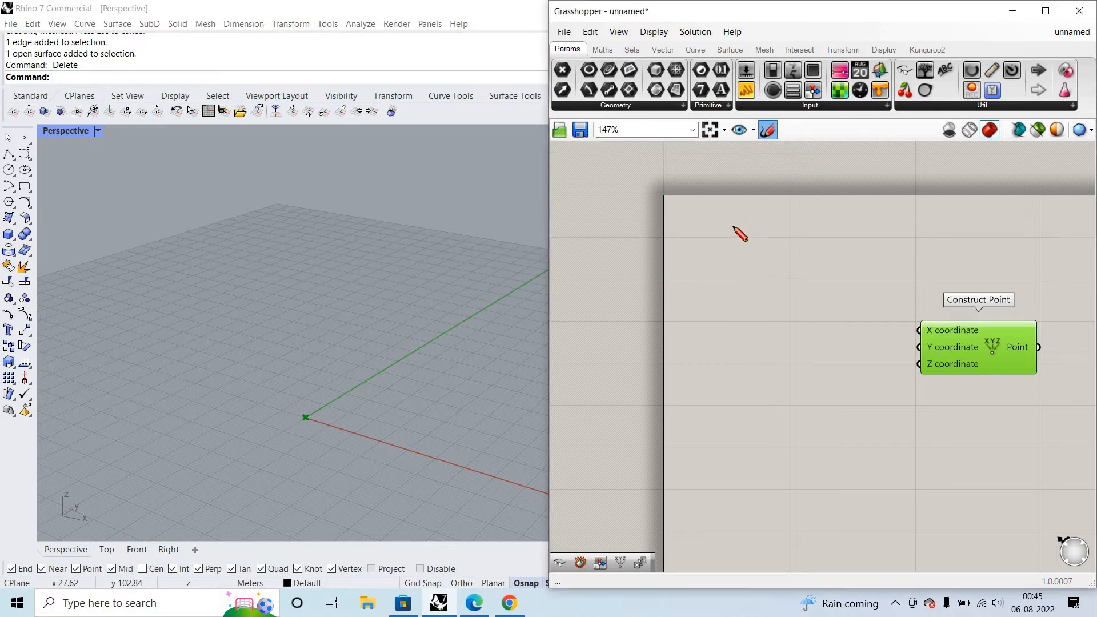
left_click_drag(744, 451, 733, 225)
left_click_drag(636, 333, 870, 330)
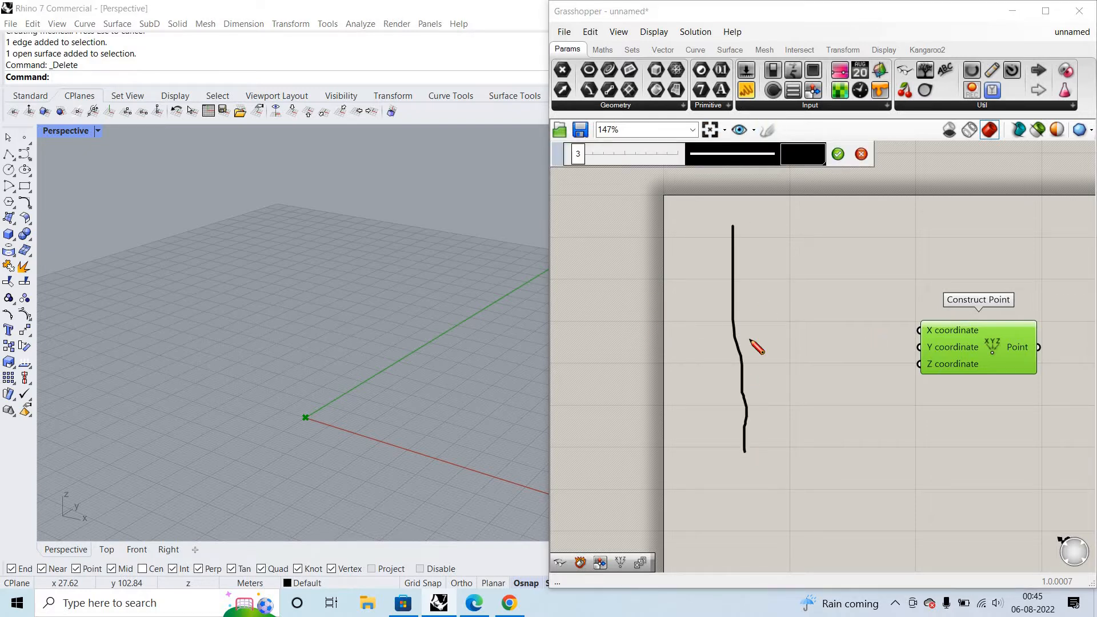
scroll(743, 363, "up", 2)
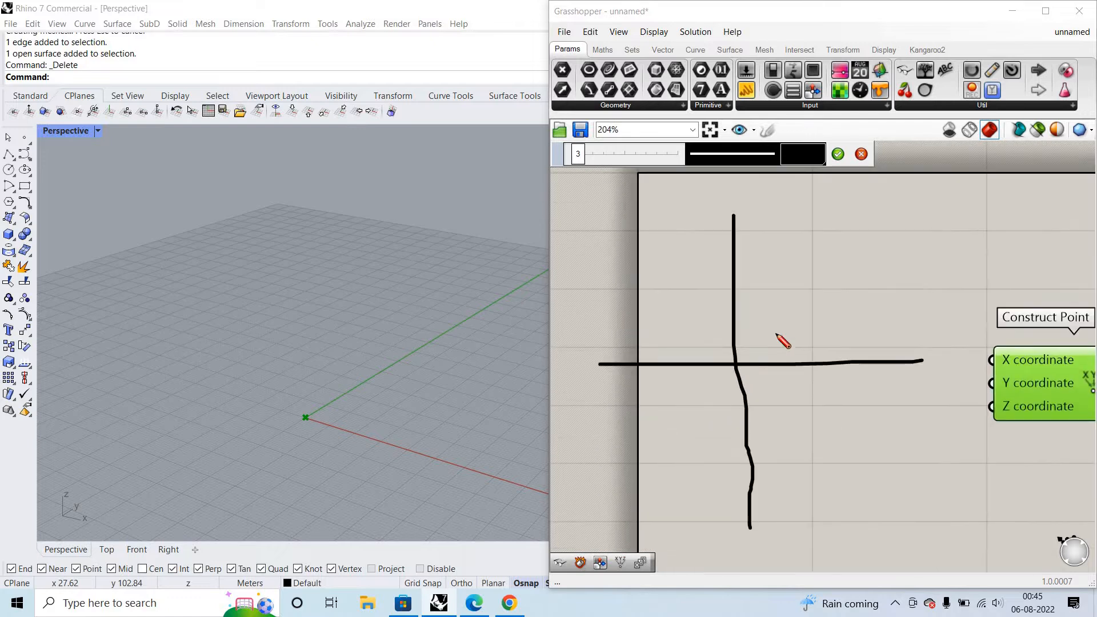
left_click_drag(738, 361, 868, 249)
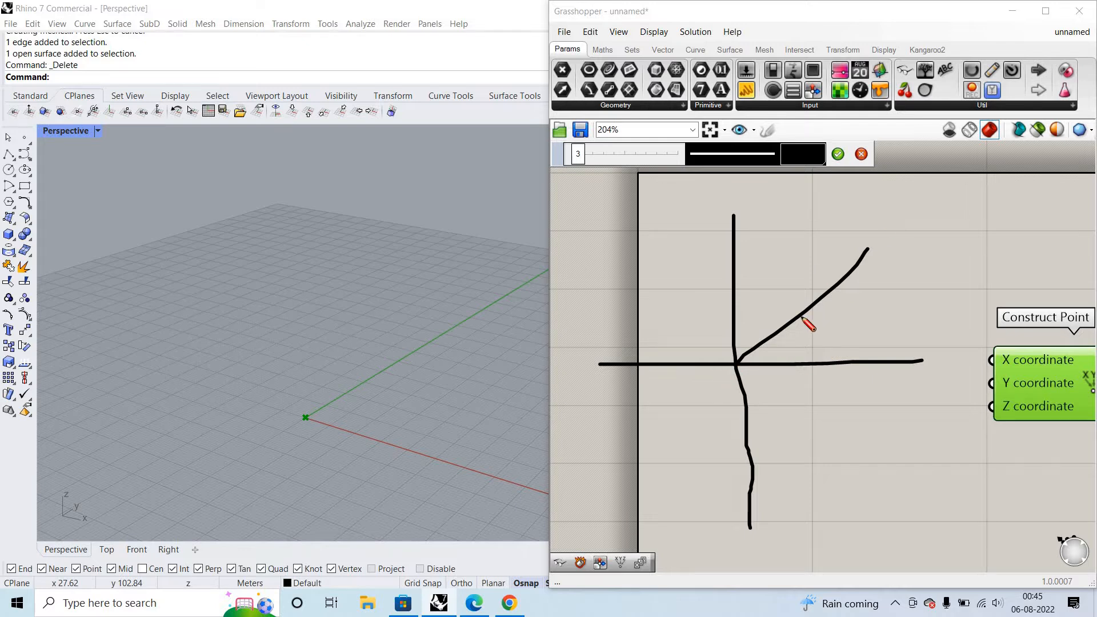
- Mark two points on the sketched diagonal with lines to the axes, label their x and y distances, and circle both points
mouse_move(736, 318)
left_mouse_down()
mouse_move(802, 314)
mouse_move(781, 302)
mouse_move(819, 343)
left_mouse_up()
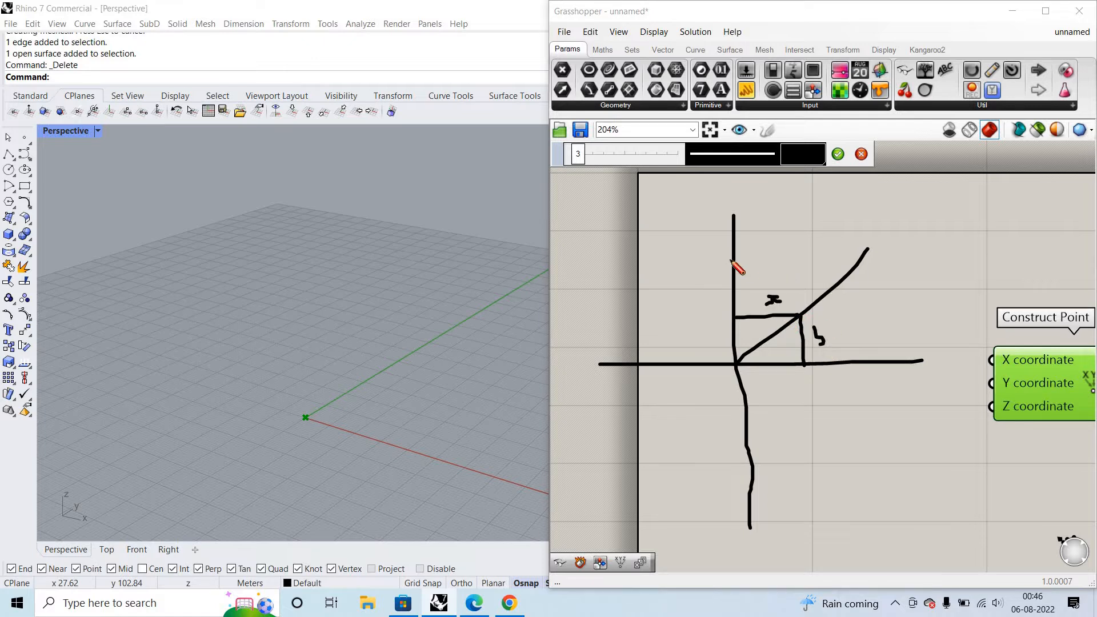
left_click_drag(730, 260, 792, 260)
left_click_drag(846, 278, 850, 367)
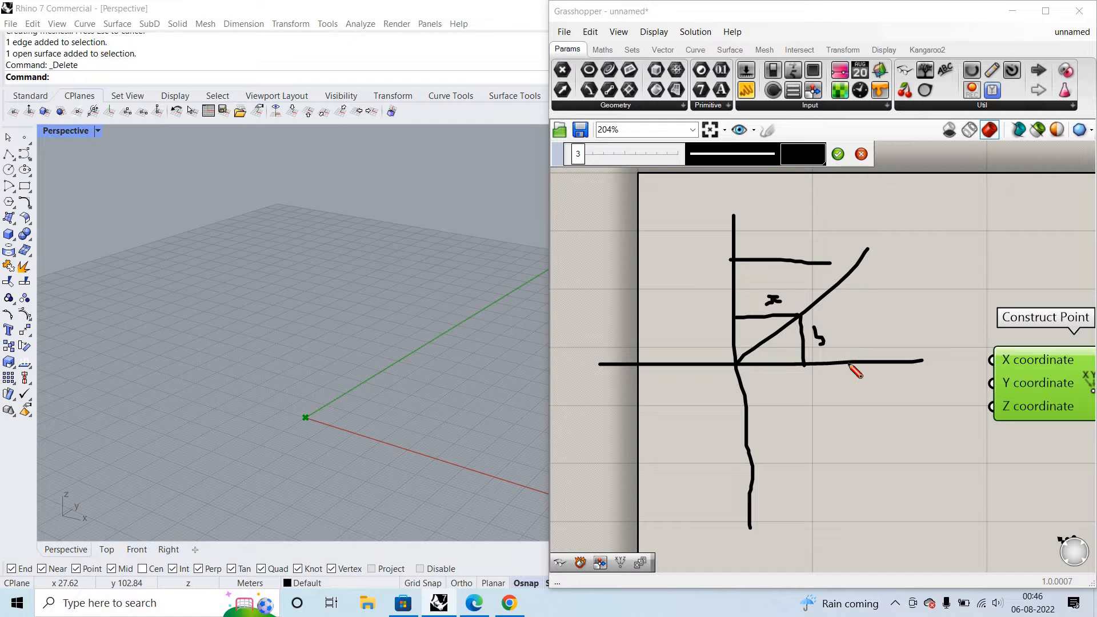
left_click_drag(799, 247, 817, 235)
left_click_drag(866, 277, 884, 315)
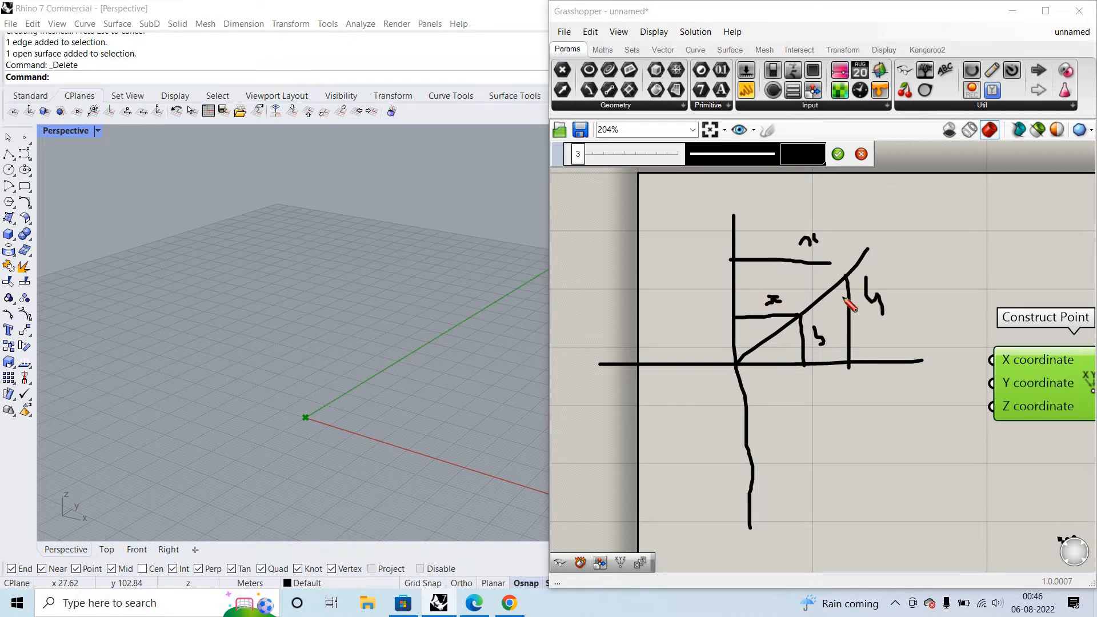
left_click_drag(795, 304, 791, 289)
mouse_move(840, 260)
left_mouse_down()
mouse_move(846, 290)
mouse_move(852, 252)
left_mouse_up()
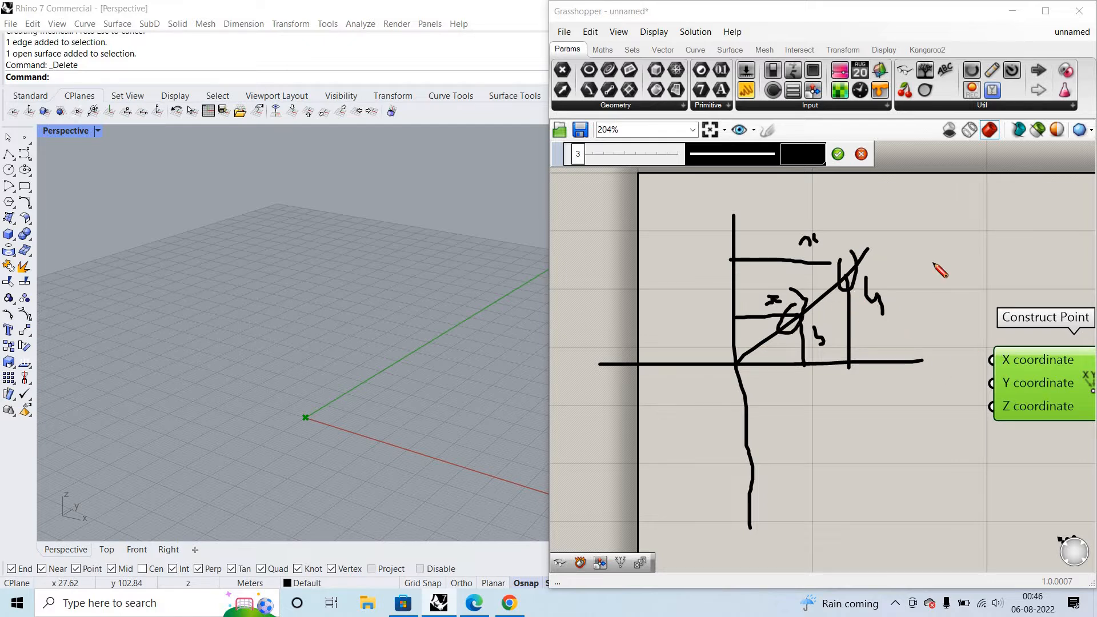
- Sketch a curved profile below the axis diagram, rising from a baseline and flattening outward, and label its foot D
scroll(768, 285, "down", 3)
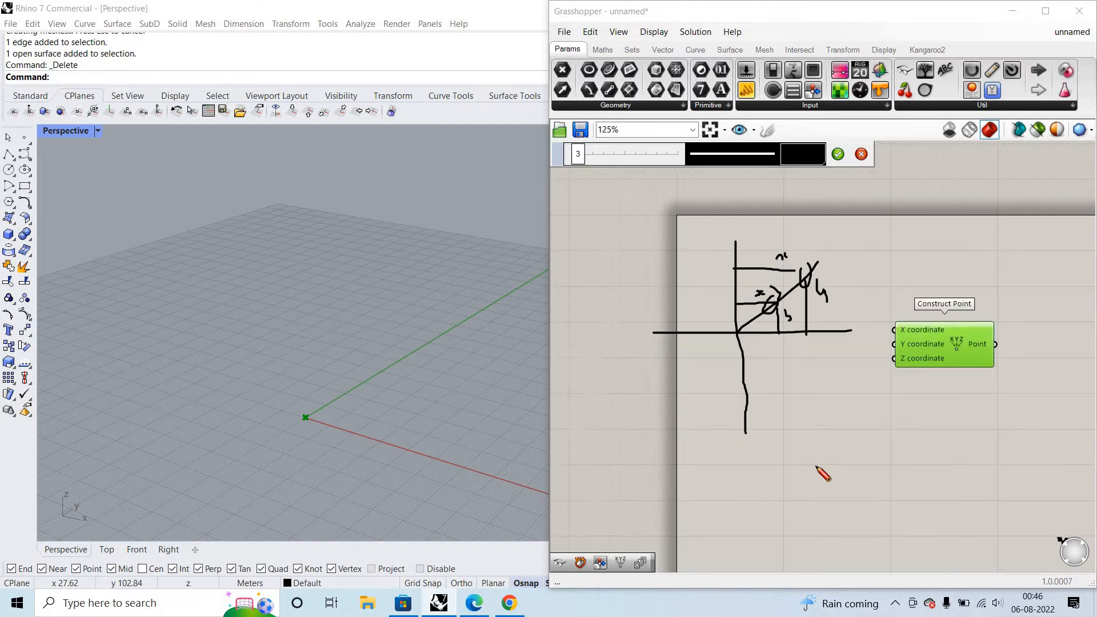
scroll(813, 470, "up", 3)
right_click_drag(812, 460, 826, 321)
mouse_move(822, 330)
left_mouse_down()
mouse_move(809, 488)
mouse_move(986, 267)
left_mouse_up()
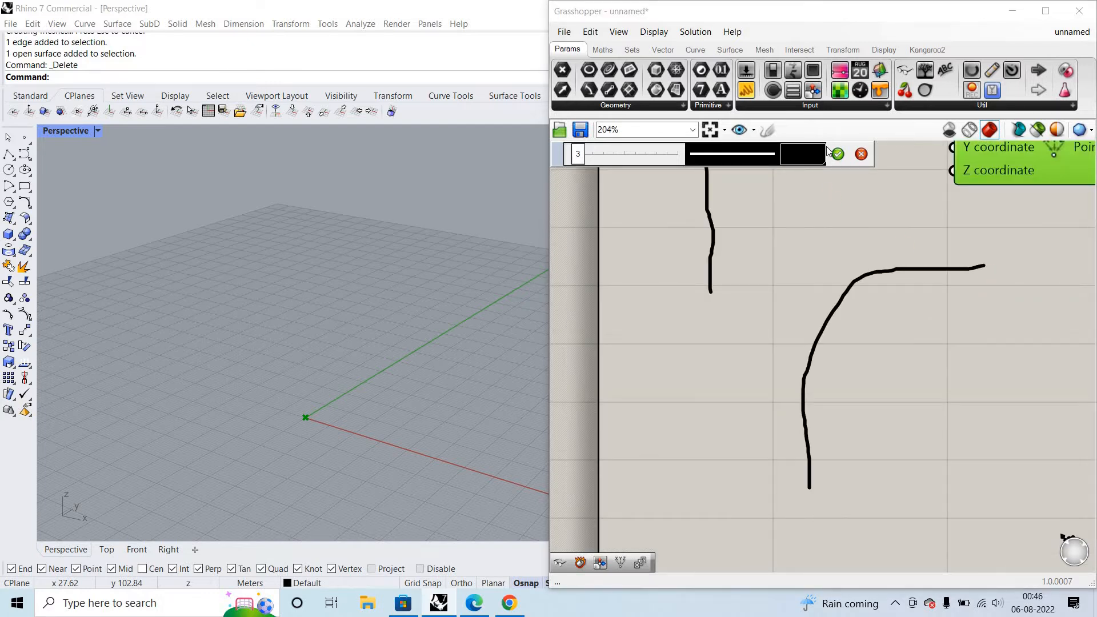
scroll(903, 437, "down", 2)
scroll(858, 411, "up", 1)
left_click_drag(746, 445, 1095, 426)
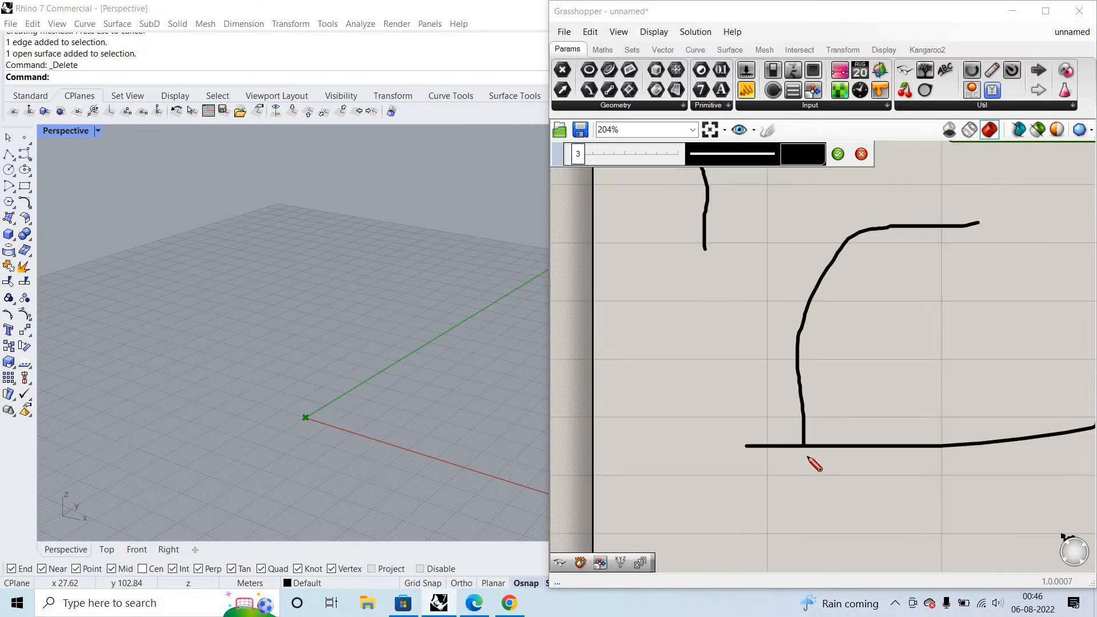
mouse_move(808, 455)
left_mouse_down()
mouse_move(829, 462)
mouse_move(812, 454)
left_mouse_up()
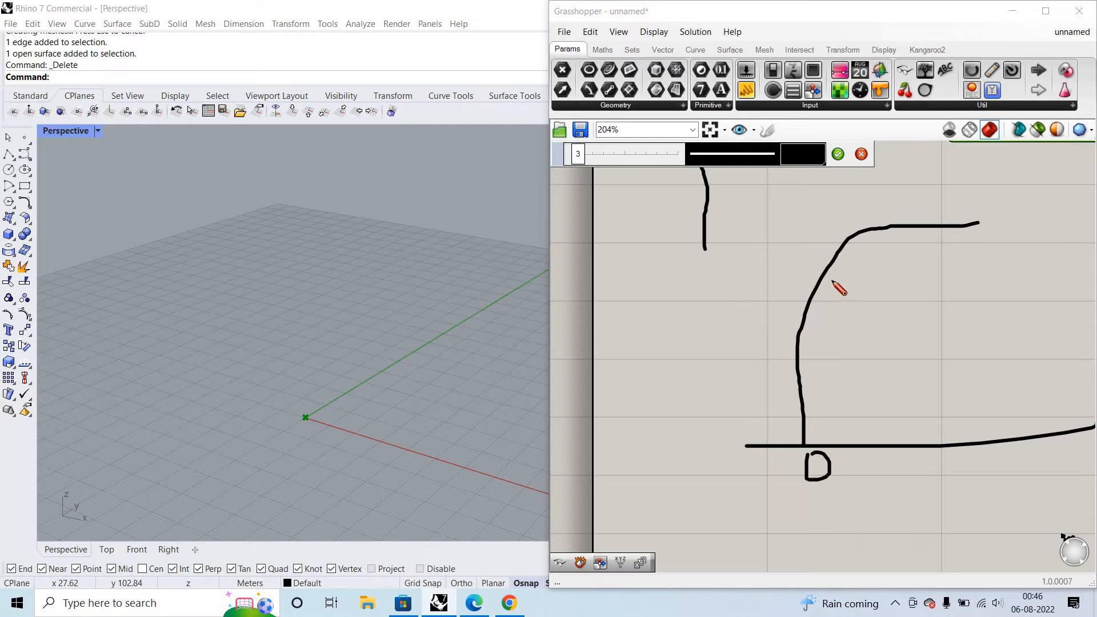
- Sketch additional curve variations inside the curved profile
left_click_drag(999, 248, 802, 343)
mouse_move(889, 280)
left_mouse_down()
mouse_move(918, 261)
mouse_move(870, 304)
left_mouse_up()
left_click_drag(843, 393, 916, 259)
- Handwrite the number series 25, 50, 75 below the profile sketch
scroll(810, 454, "down", 2)
mouse_move(805, 445)
left_mouse_down()
mouse_move(820, 458)
mouse_move(813, 479)
left_mouse_up()
mouse_move(842, 440)
left_mouse_down()
mouse_move(848, 472)
mouse_move(896, 436)
left_mouse_up()
mouse_move(907, 464)
left_mouse_down()
mouse_move(911, 478)
mouse_move(891, 501)
left_mouse_up()
mouse_move(940, 446)
left_mouse_down()
mouse_move(945, 490)
mouse_move(974, 431)
mouse_move(1020, 472)
left_mouse_up()
right_click_drag(987, 510, 926, 509)
left_click_drag(995, 483, 971, 516)
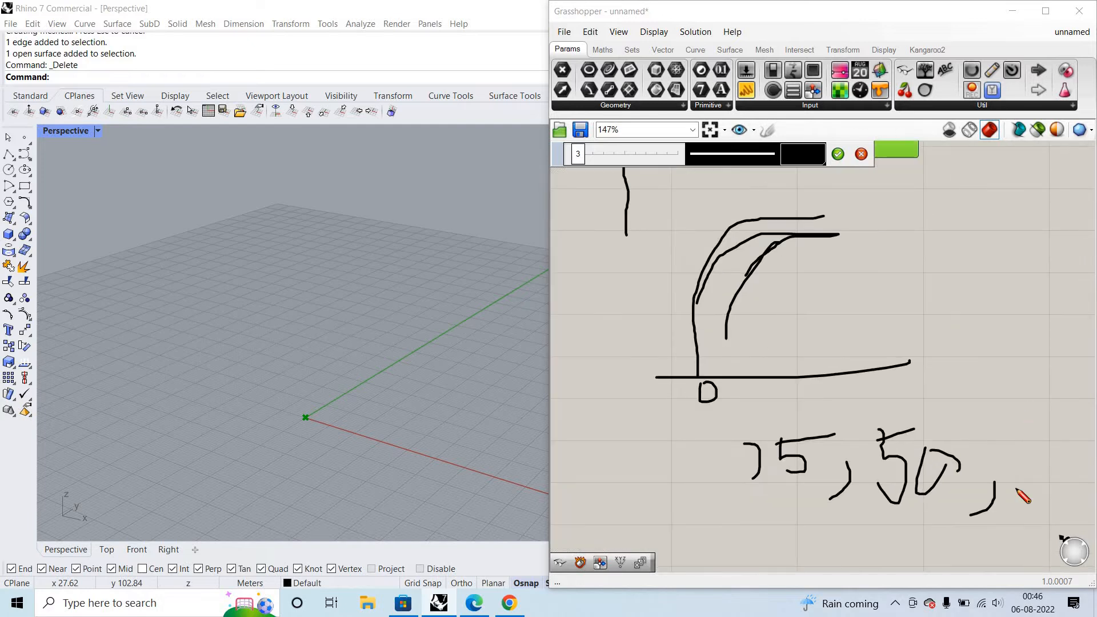
left_click_drag(1028, 431, 1016, 489)
left_click_drag(994, 440, 1038, 425)
left_click_drag(1015, 457, 1040, 486)
left_click_drag(1046, 449, 1079, 448)
- Sketch an arrow leading to the letter Z beside the number series
scroll(945, 434, "down", 4)
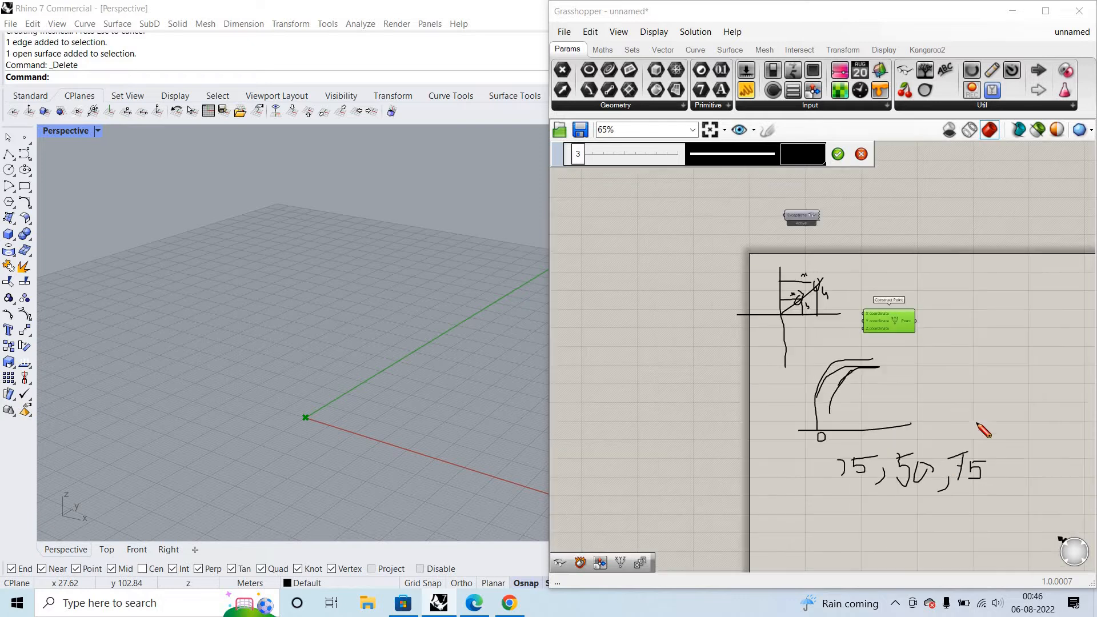
scroll(978, 425, "up", 3)
mouse_move(921, 433)
left_mouse_down()
mouse_move(973, 427)
mouse_move(970, 446)
mouse_move(1056, 448)
left_mouse_up()
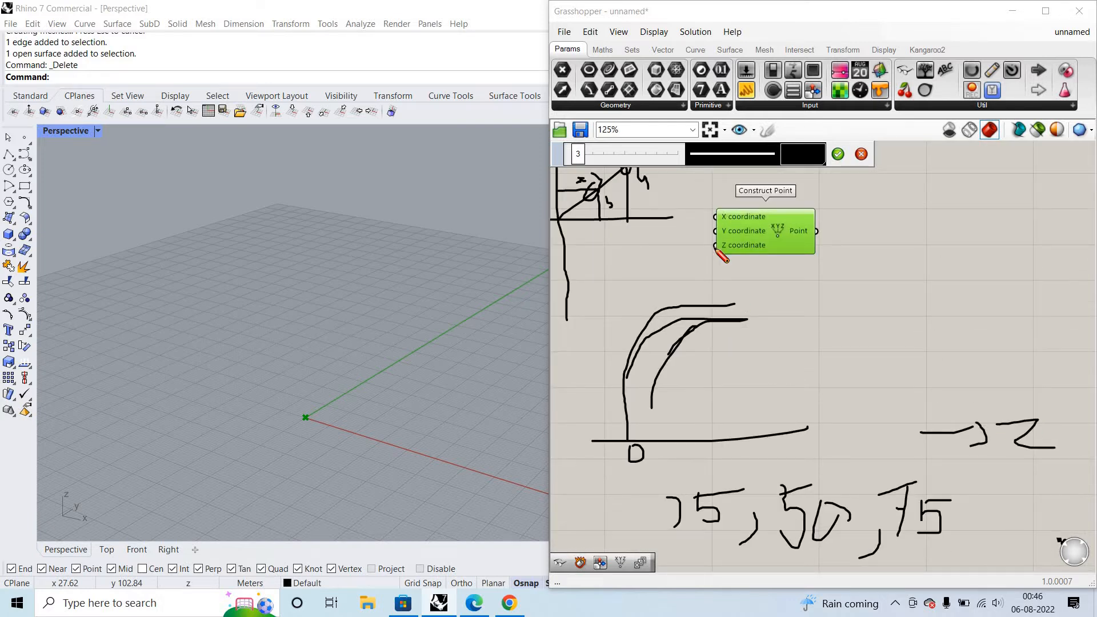
- Handwrite the relations X = Y and Z = α above the Construct Point component
scroll(776, 367, "down", 3)
scroll(714, 244, "up", 2)
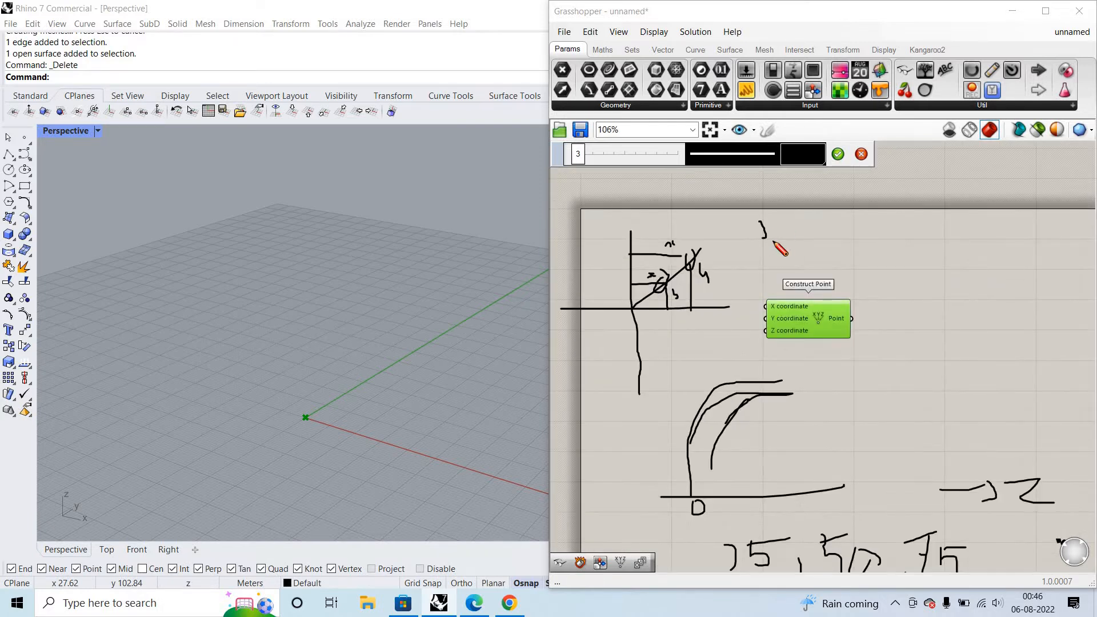
left_click_drag(758, 222, 765, 241)
left_click_drag(748, 240, 813, 236)
left_click_drag(825, 224, 836, 244)
left_click_drag(769, 261, 800, 273)
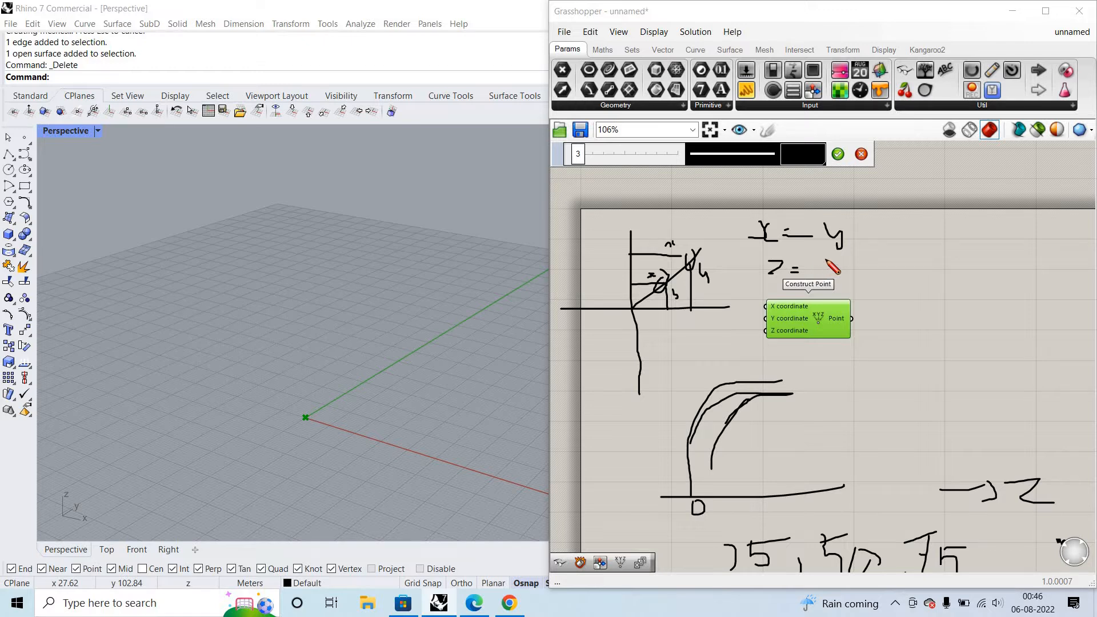
scroll(852, 242, "up", 3)
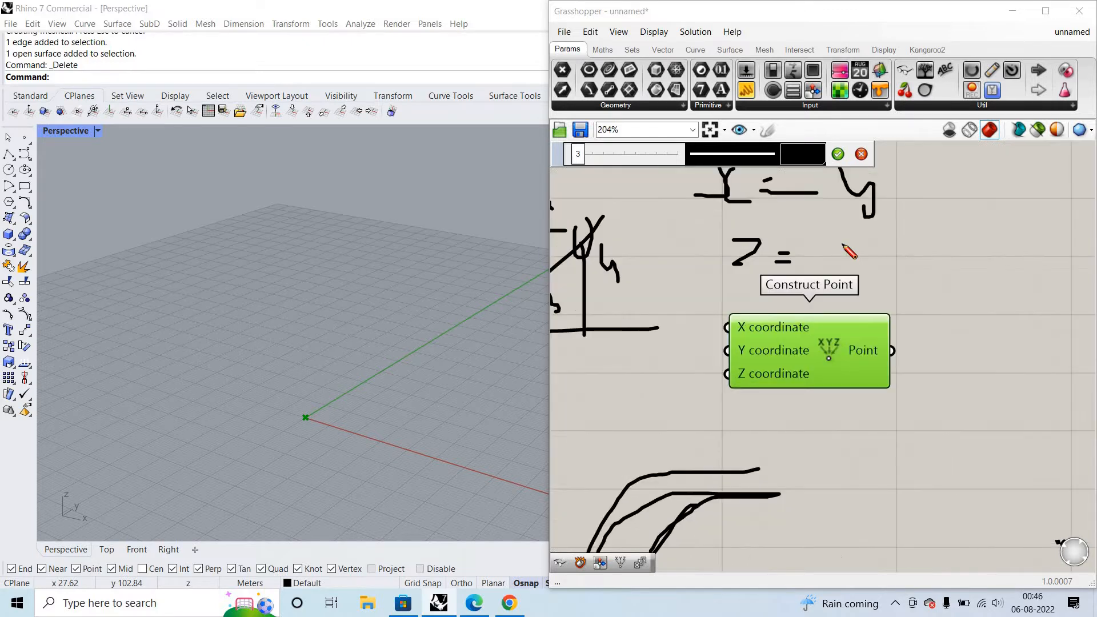
mouse_move(840, 244)
left_mouse_down()
mouse_move(841, 262)
mouse_move(844, 246)
mouse_move(877, 283)
left_mouse_up()
scroll(889, 245, "down", 3)
scroll(834, 280, "up", 2)
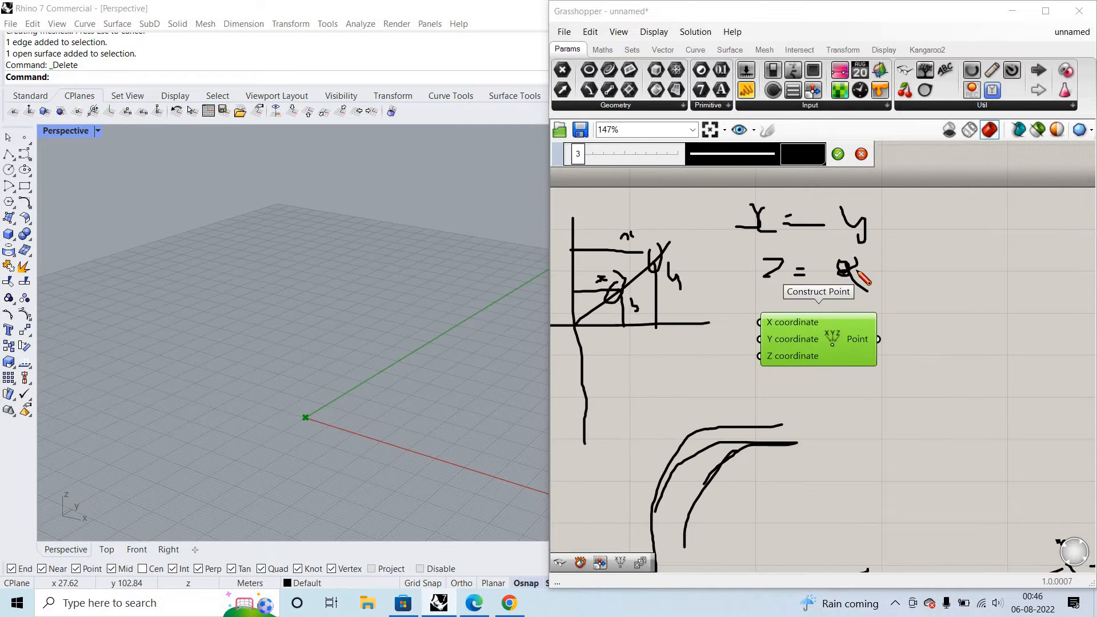
right_click_drag(770, 417, 800, 392)
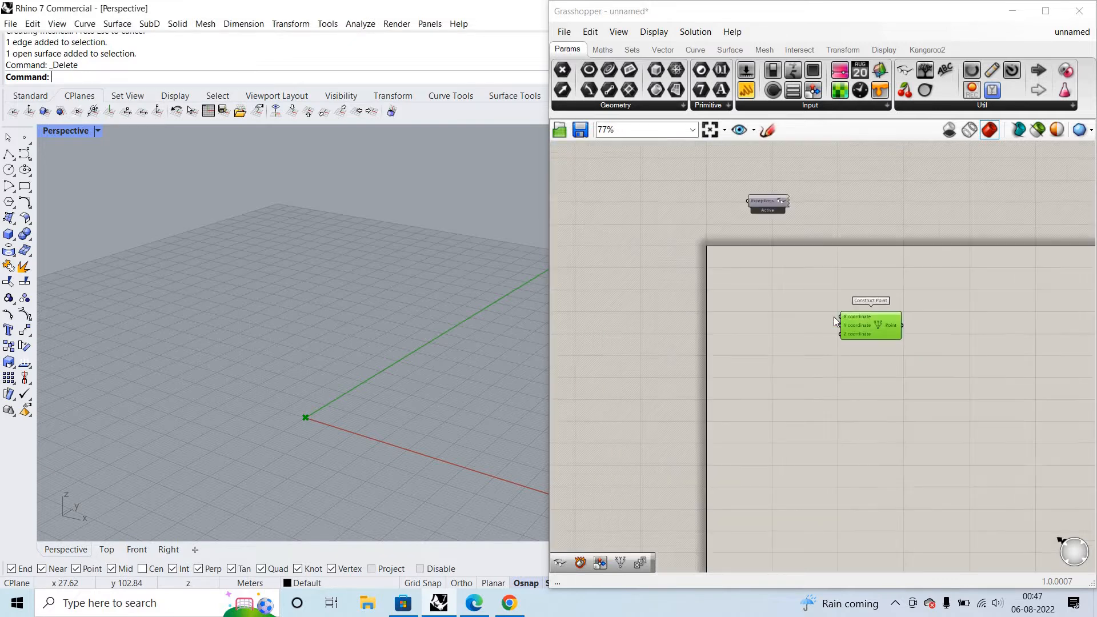
- Add a Random component beside the Construct Point component
scroll(835, 322, "up", 2)
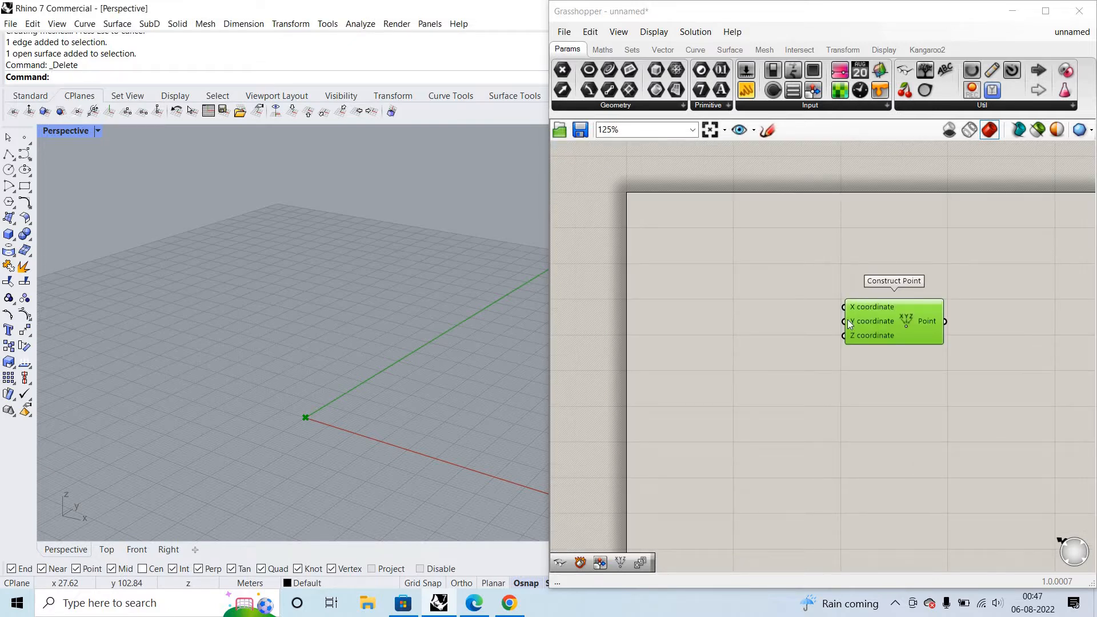
mouse_move(848, 321)
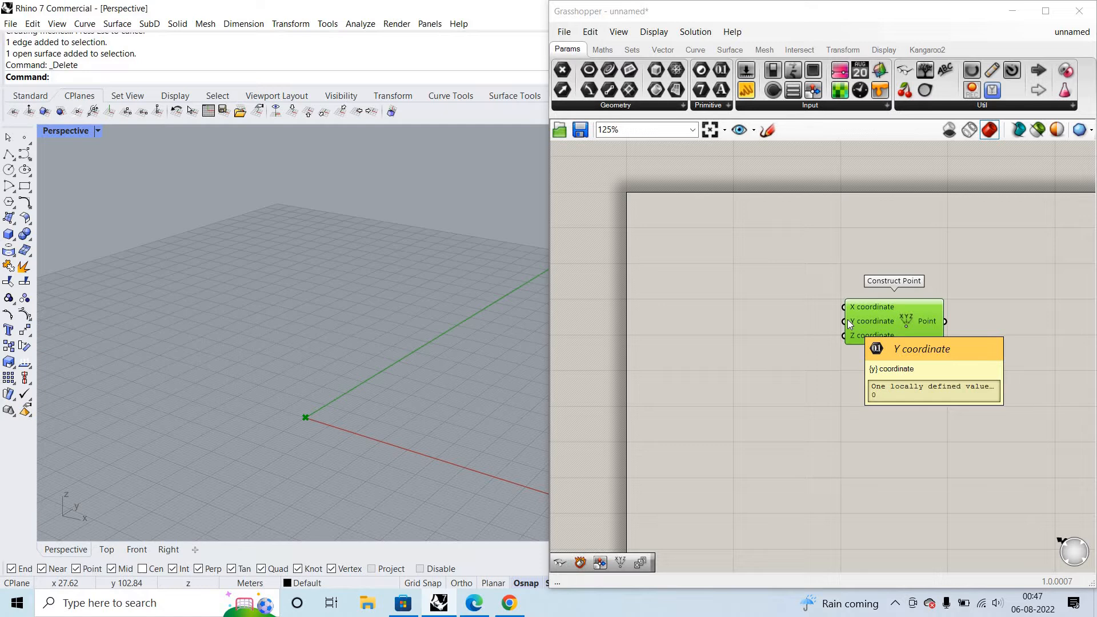
double_click(768, 261)
type("rando,m")
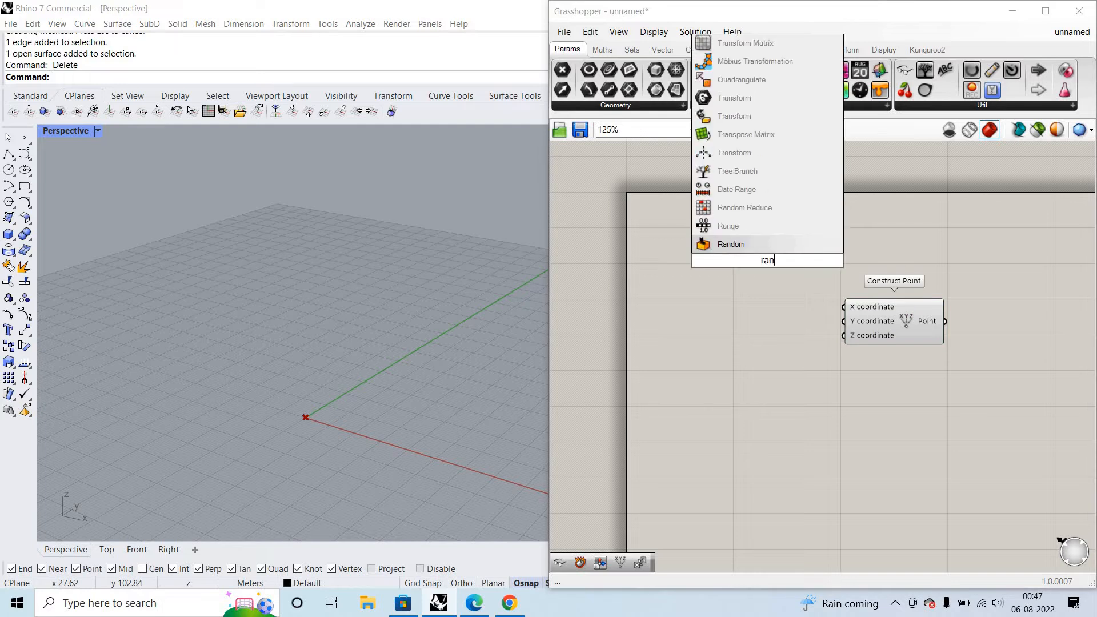
key("BackSpace")
key("BackSpace")
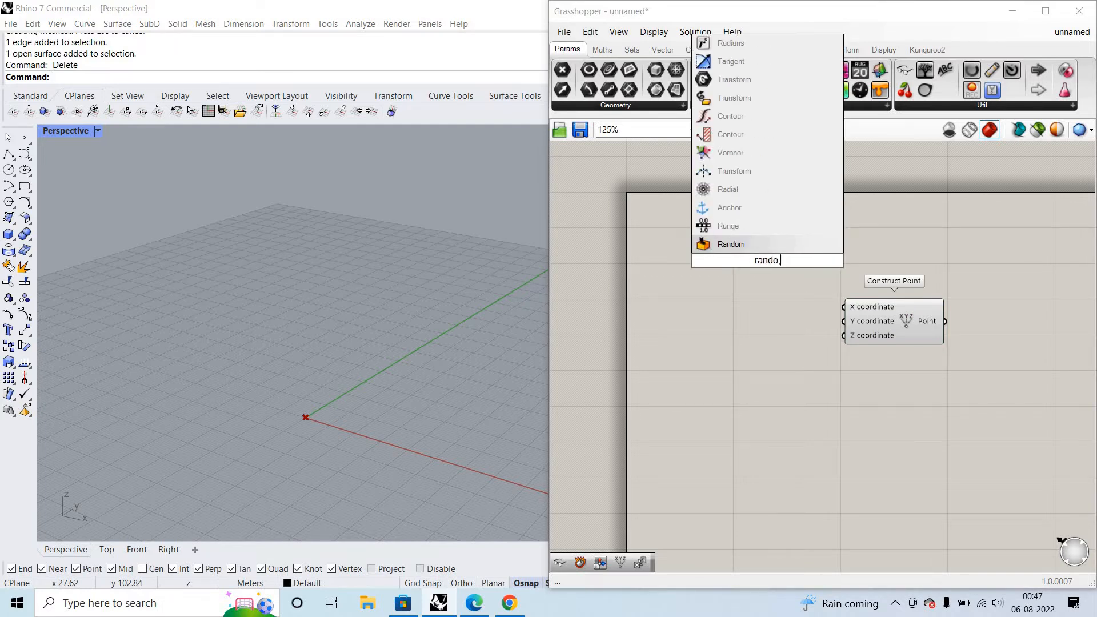
type("m")
key("Return")
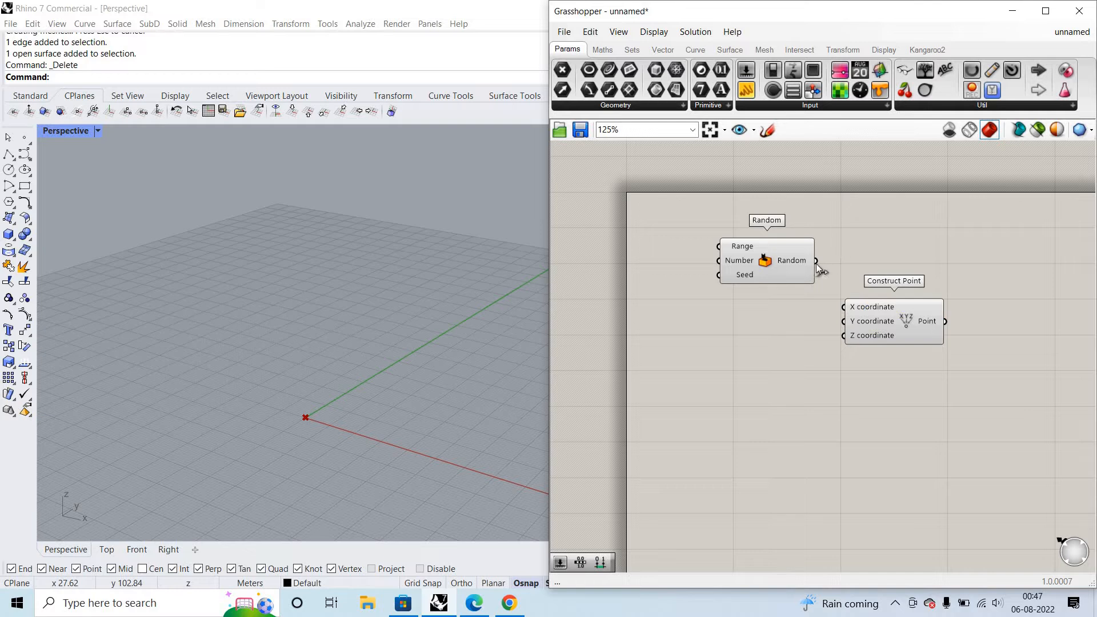
- Connect the Random output to both the X coordinate and Y coordinate inputs of Construct Point
left_click_drag(815, 261, 884, 330)
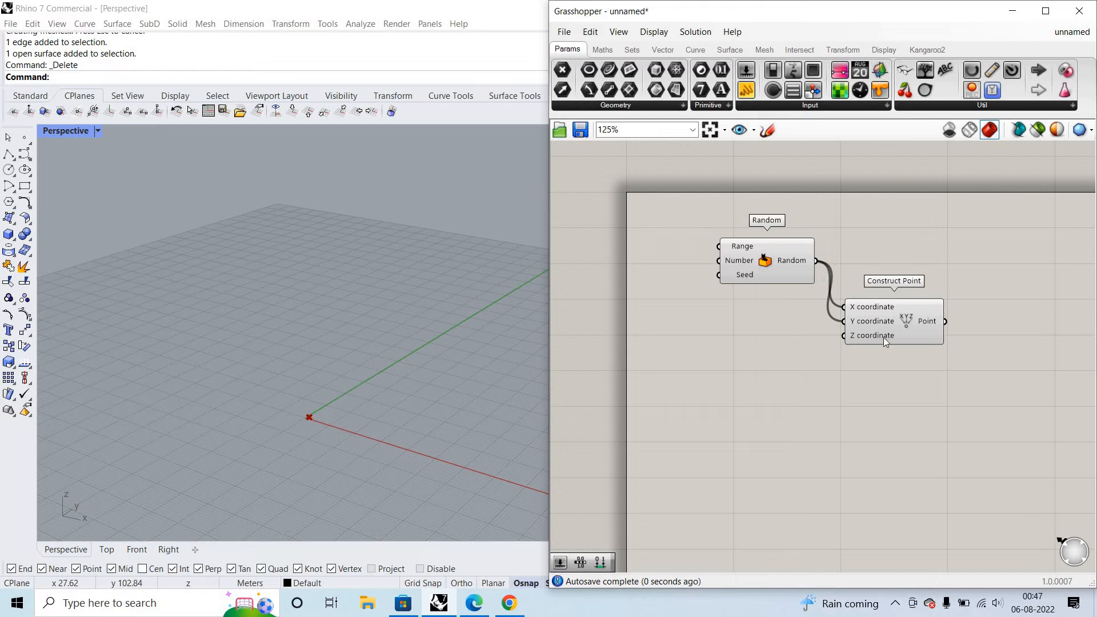
scroll(883, 337, "up", 4)
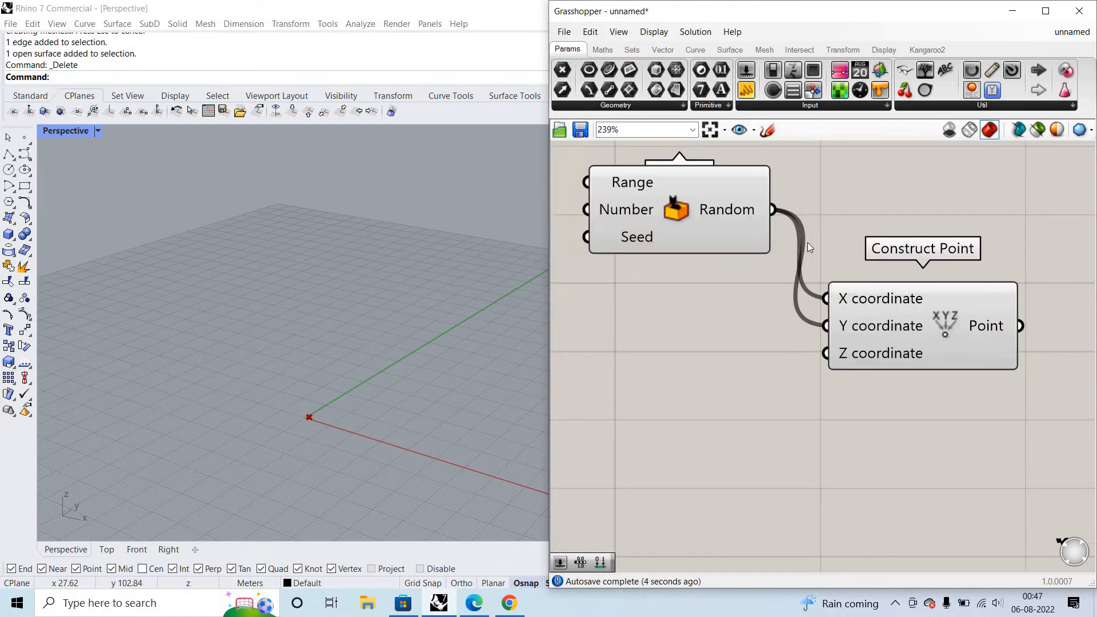
scroll(807, 244, "down", 1)
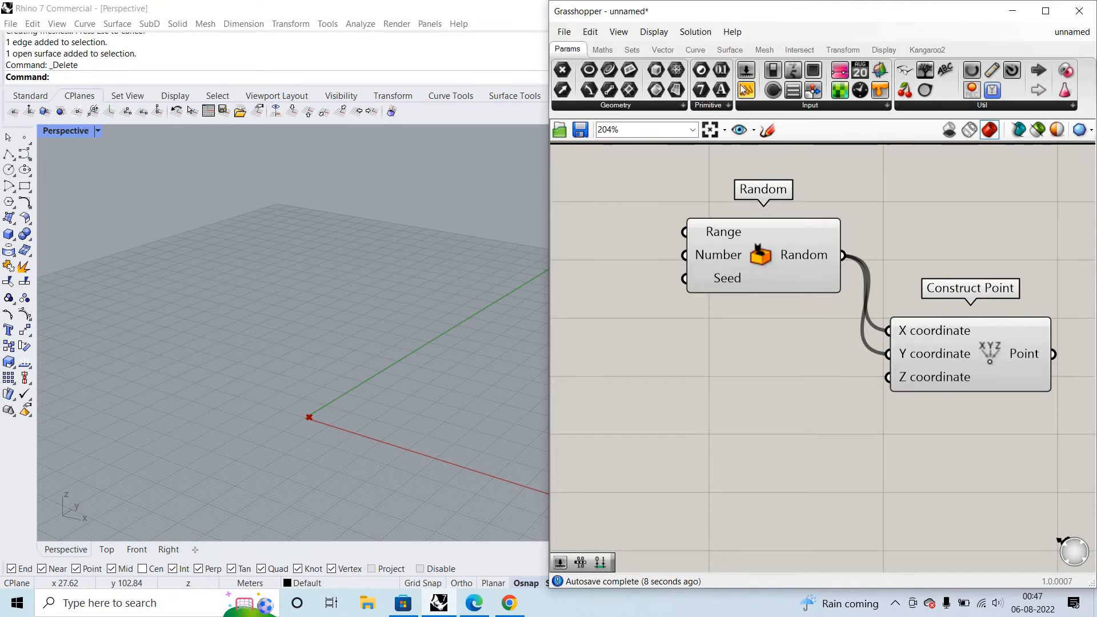
scroll(845, 260, "down", 1)
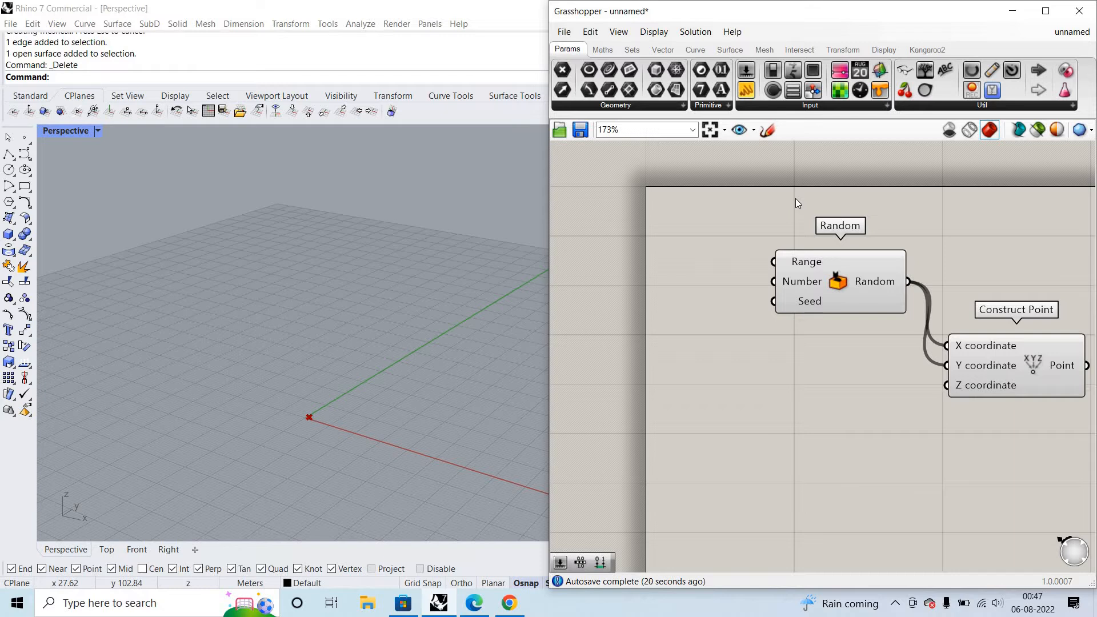
- Add a Construct Domain component ahead of the Random component
double_click(689, 238)
type("con")
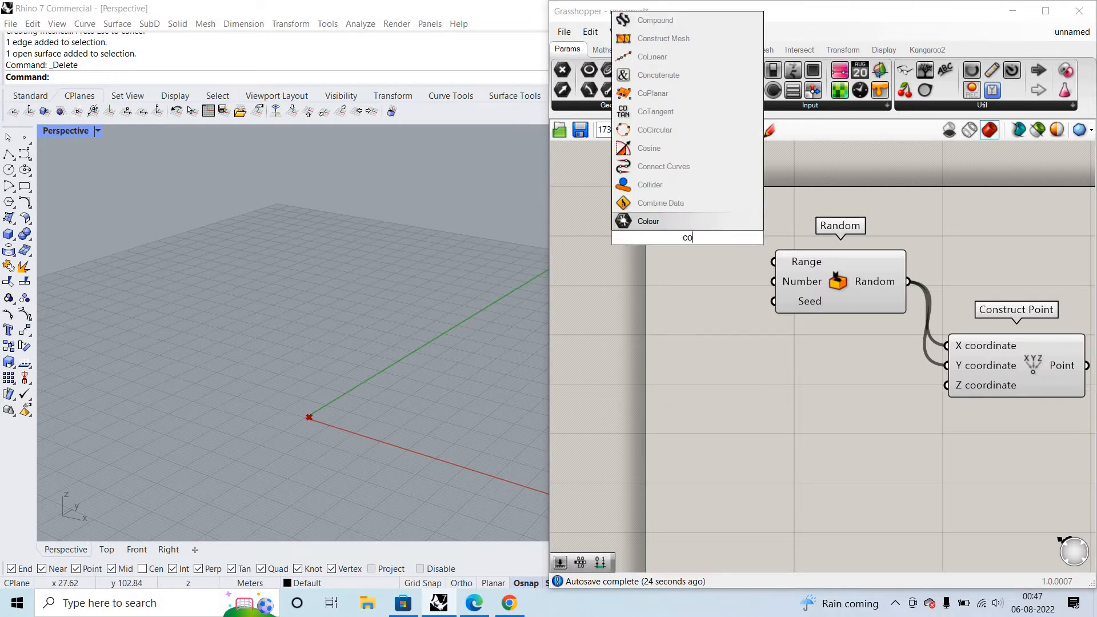
key("BackSpace")
key("BackSpace")
key("BackSpace")
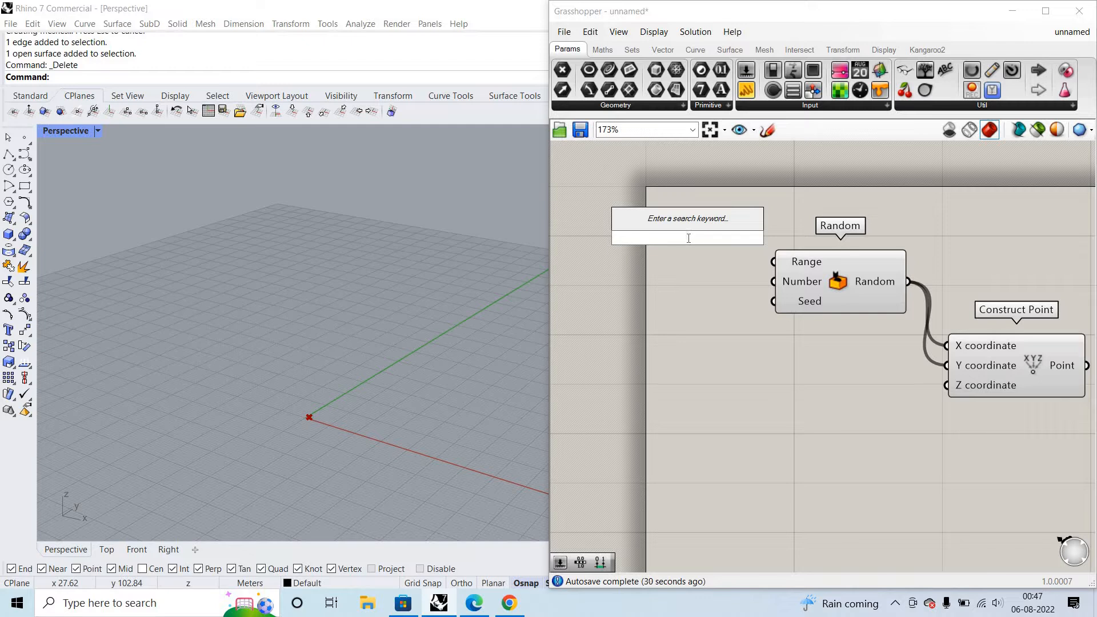
type("co")
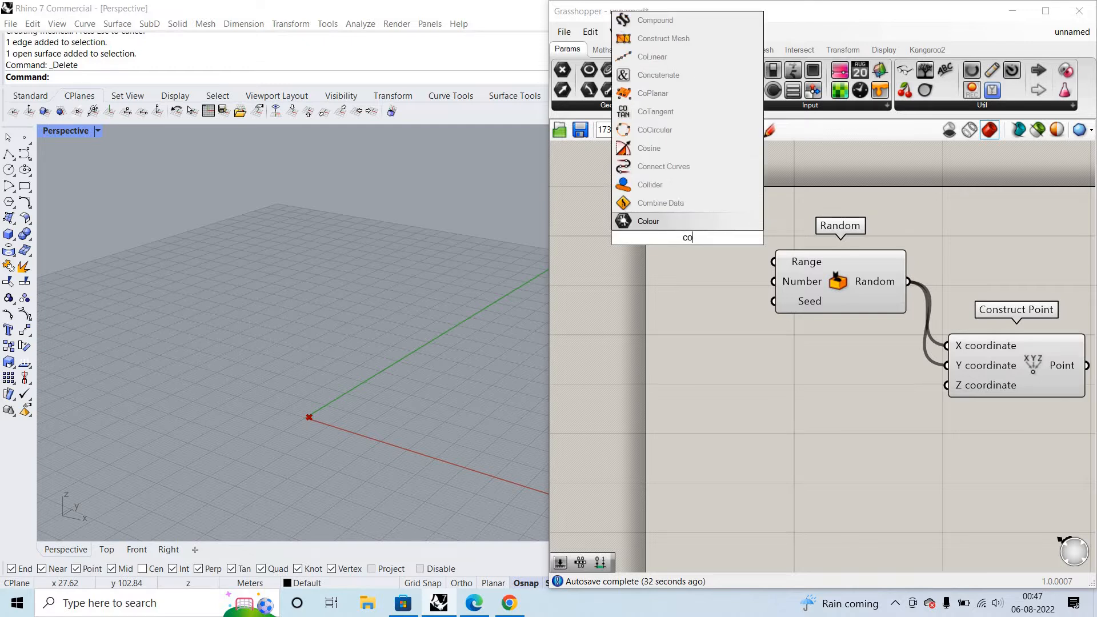
type("nstrucvt")
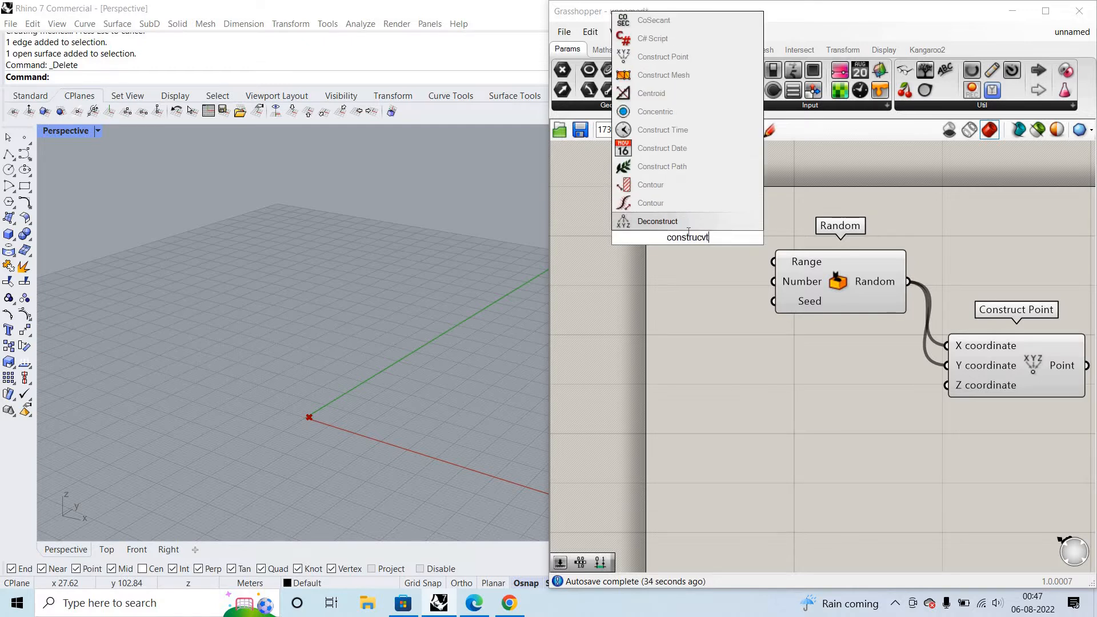
key("BackSpace")
key("BackSpace")
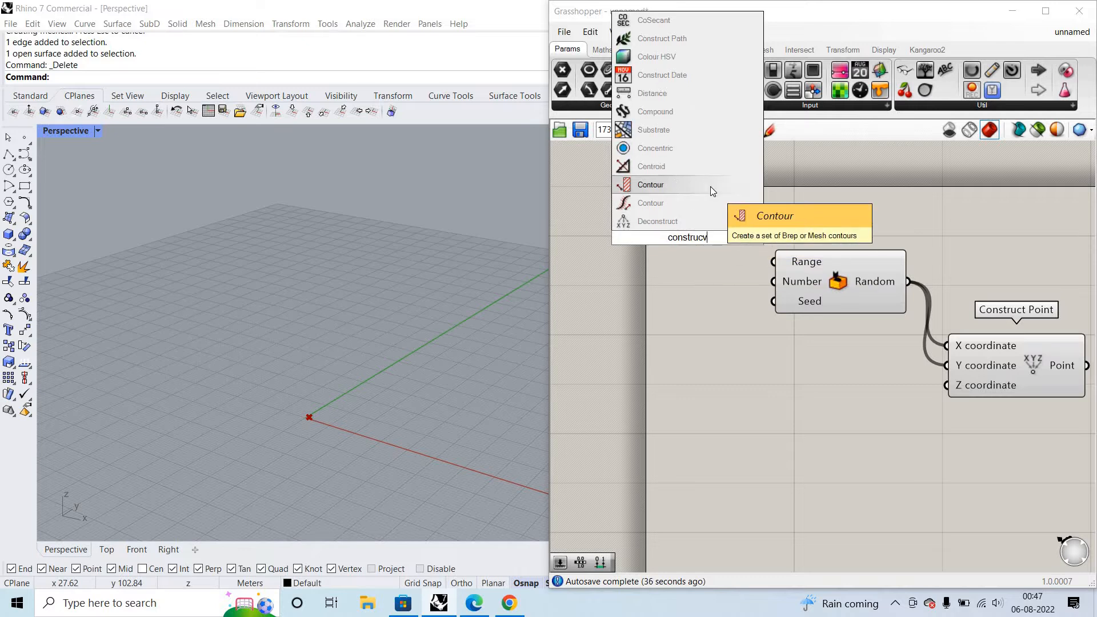
type("t")
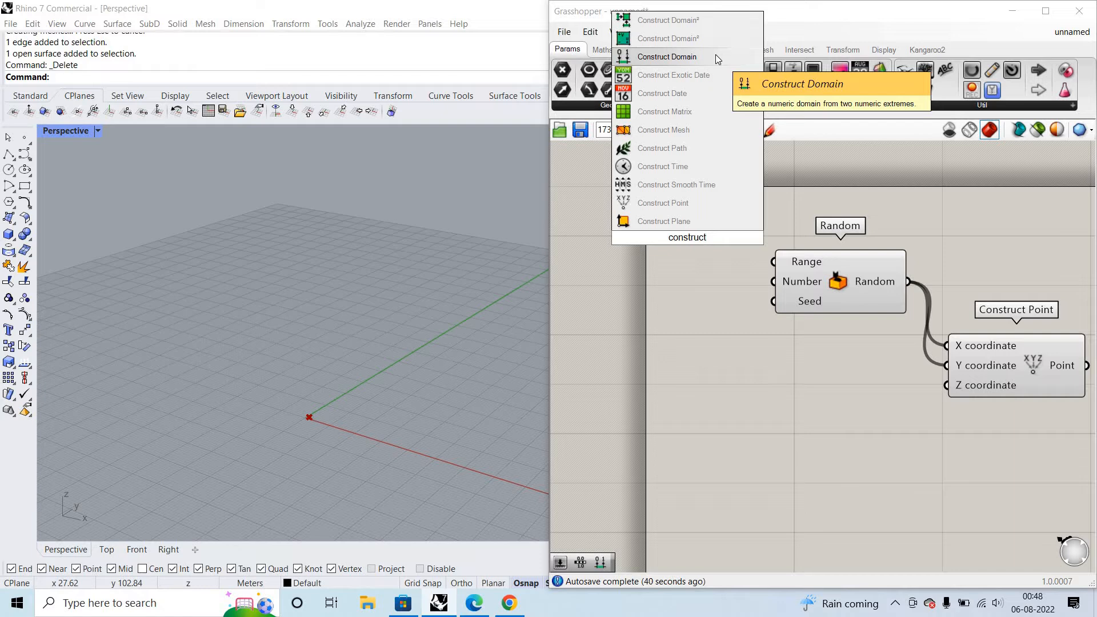
key("Return")
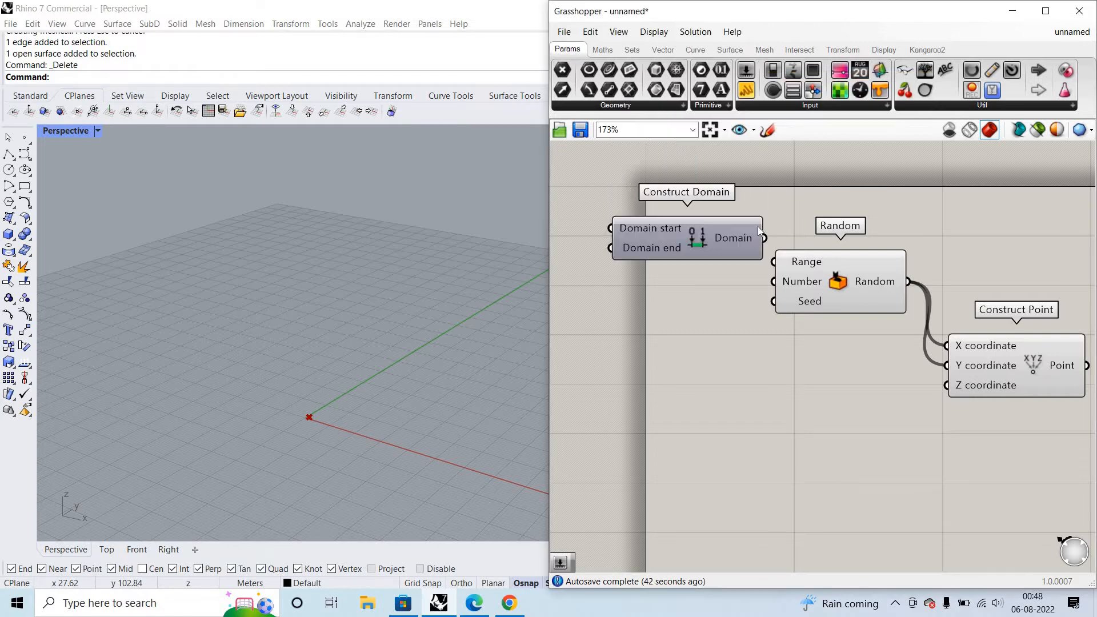
- Connect the Domain output to Random's Range input and reposition the Construct Domain component
left_click_drag(765, 238, 775, 263)
scroll(812, 266, "down", 1)
right_click_drag(811, 267, 941, 286)
left_click_drag(834, 269, 797, 304)
- Create a number slider with the value 13 and connect it to the Domain end input
double_click(623, 287)
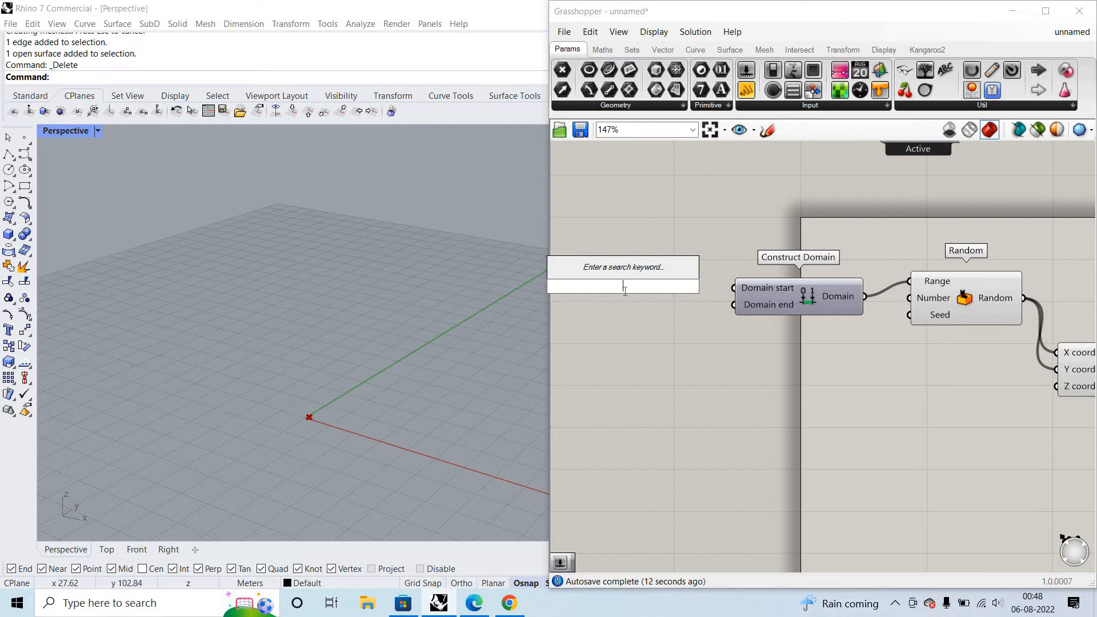
type("13")
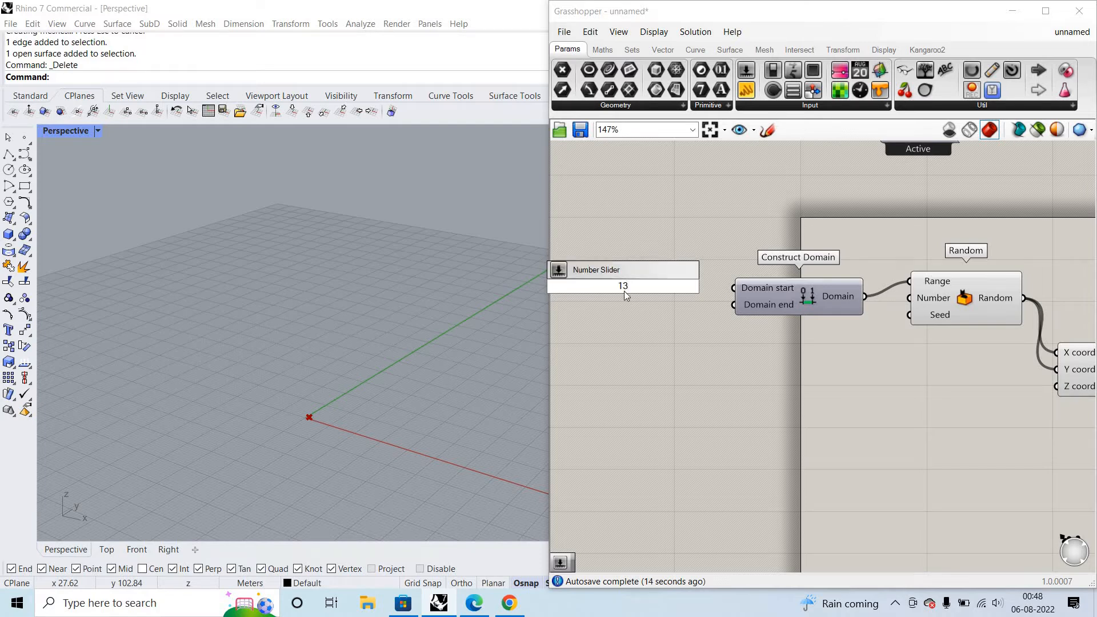
key("Return")
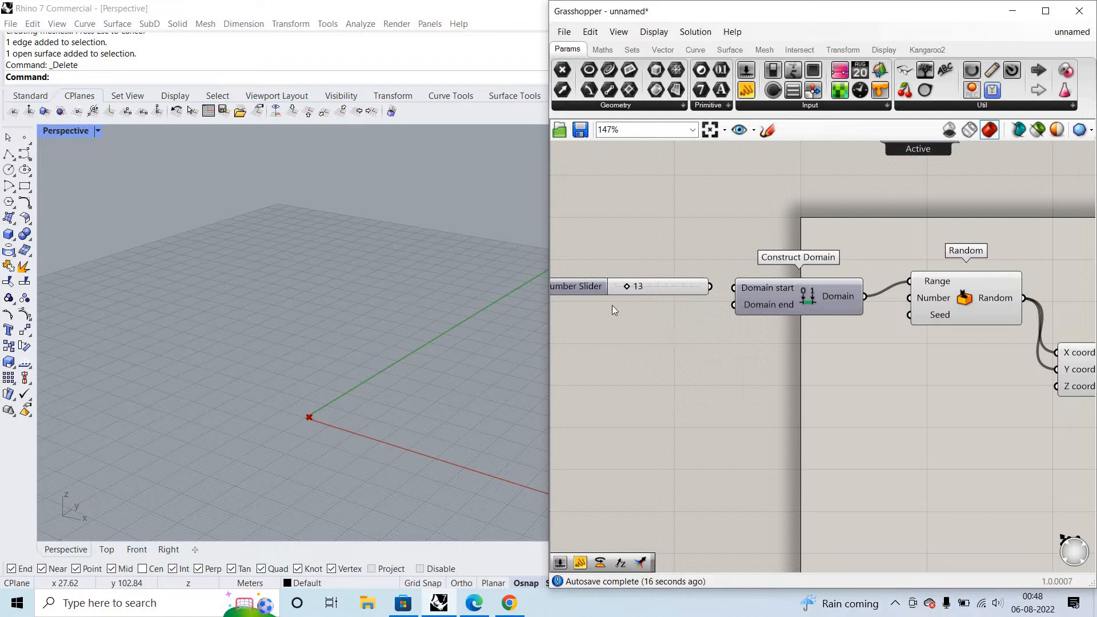
left_click_drag(663, 289, 664, 331)
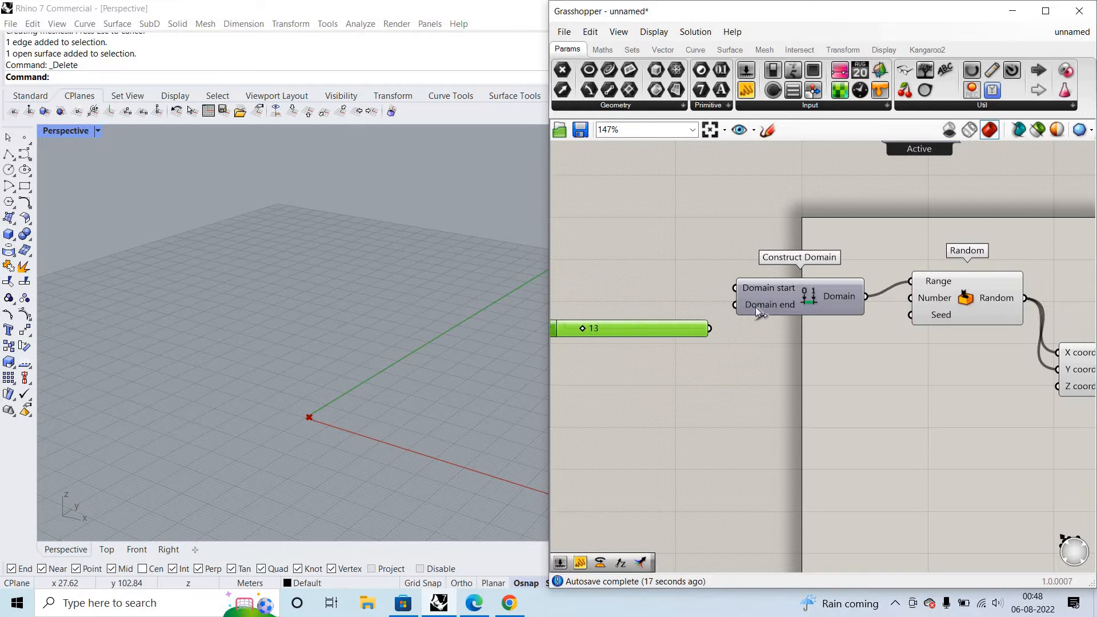
left_click_drag(736, 305, 709, 328)
double_click(642, 297)
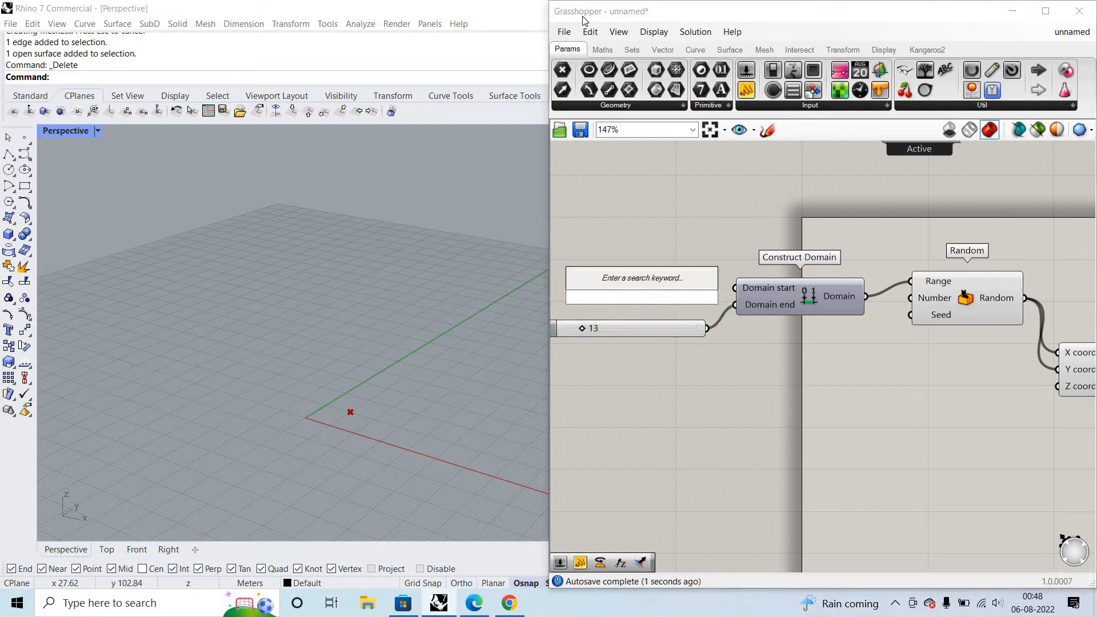
left_click(705, 208)
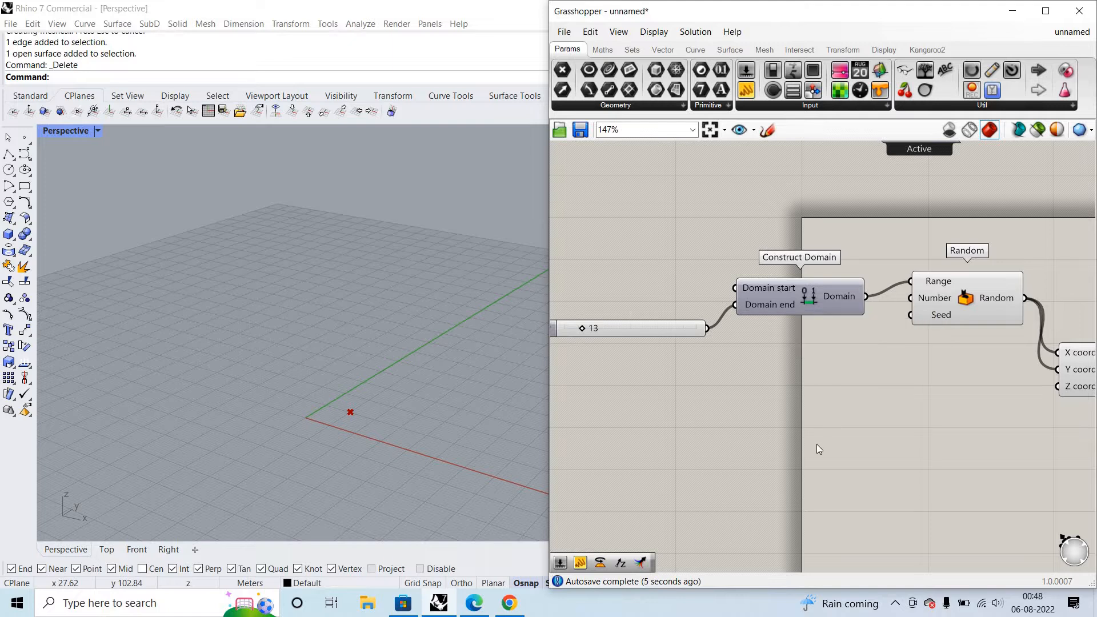
- Give the Domain start input the expression -x and connect the number slider to it
right_click(781, 292)
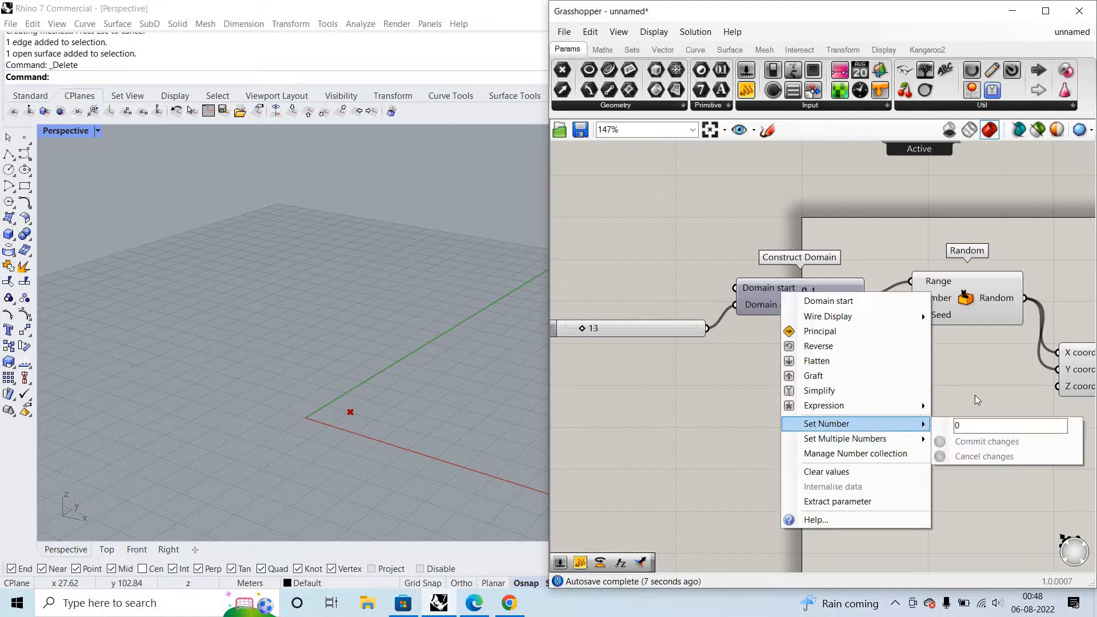
mouse_move(840, 405)
left_click(980, 428)
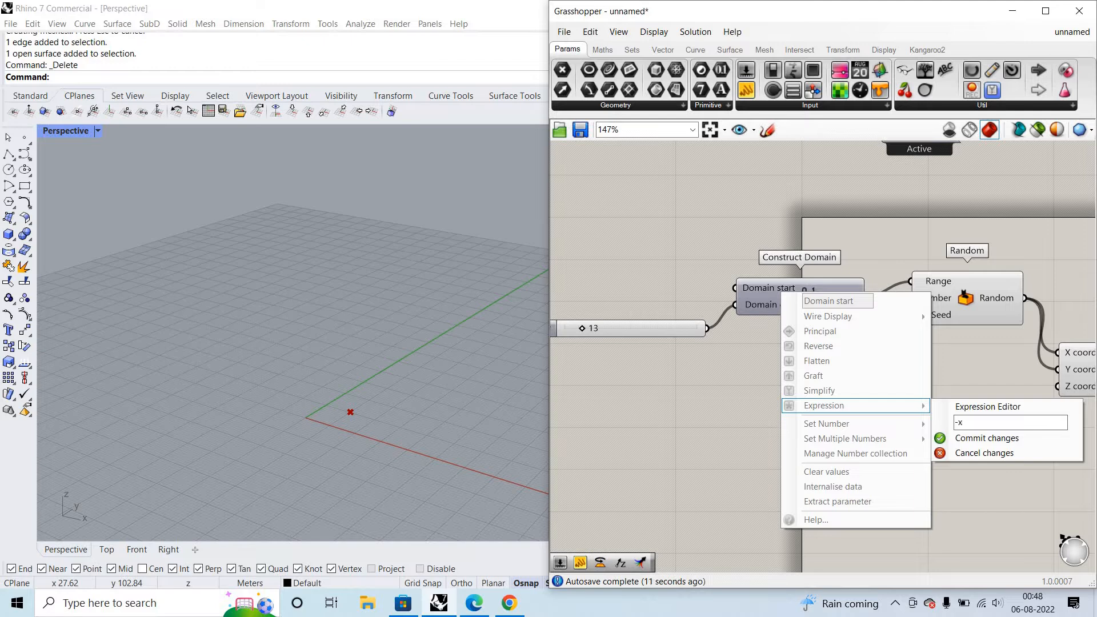
left_click(1002, 443)
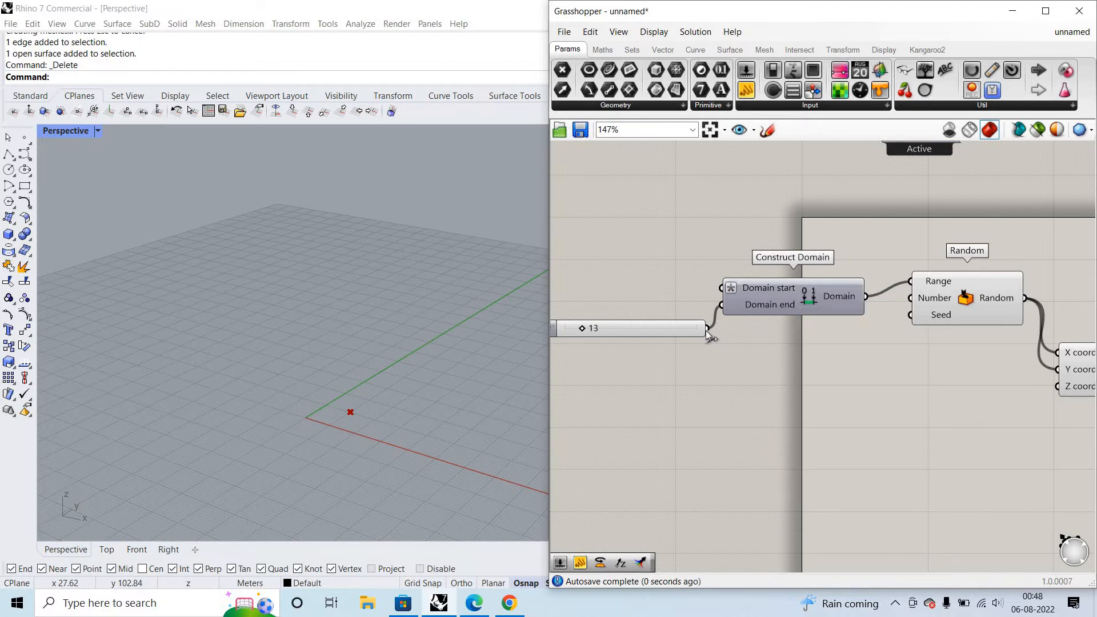
left_click_drag(714, 291, 721, 288)
- Check the constructed domain in a temporary panel wired to the Domain output, and delete the panel
left_click_drag(911, 380, 910, 382)
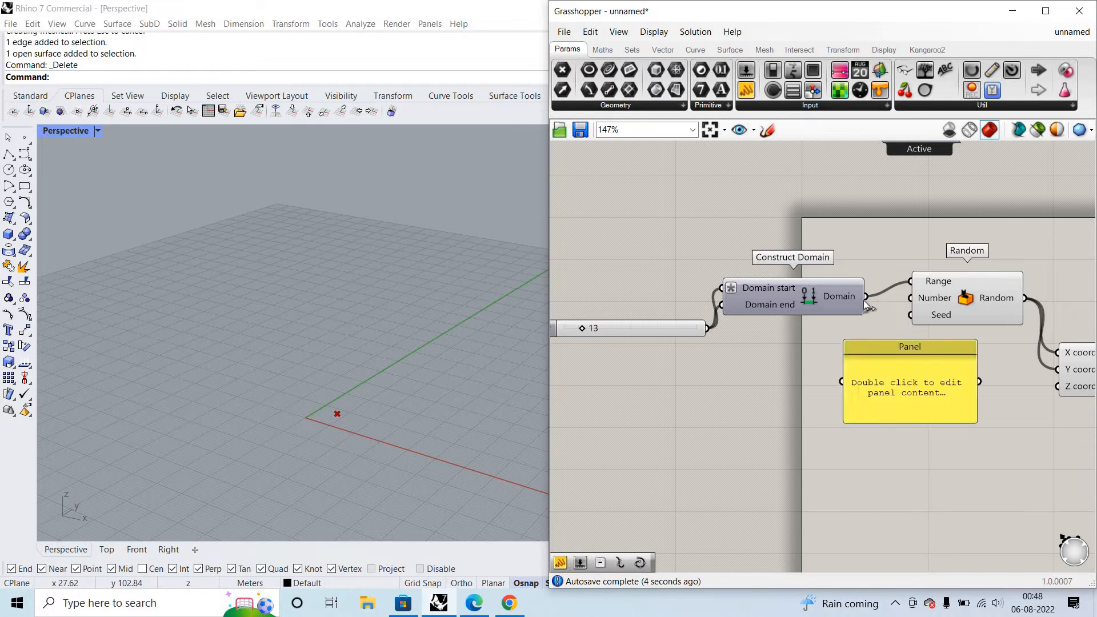
left_click_drag(866, 296, 842, 382)
scroll(875, 386, "up", 4)
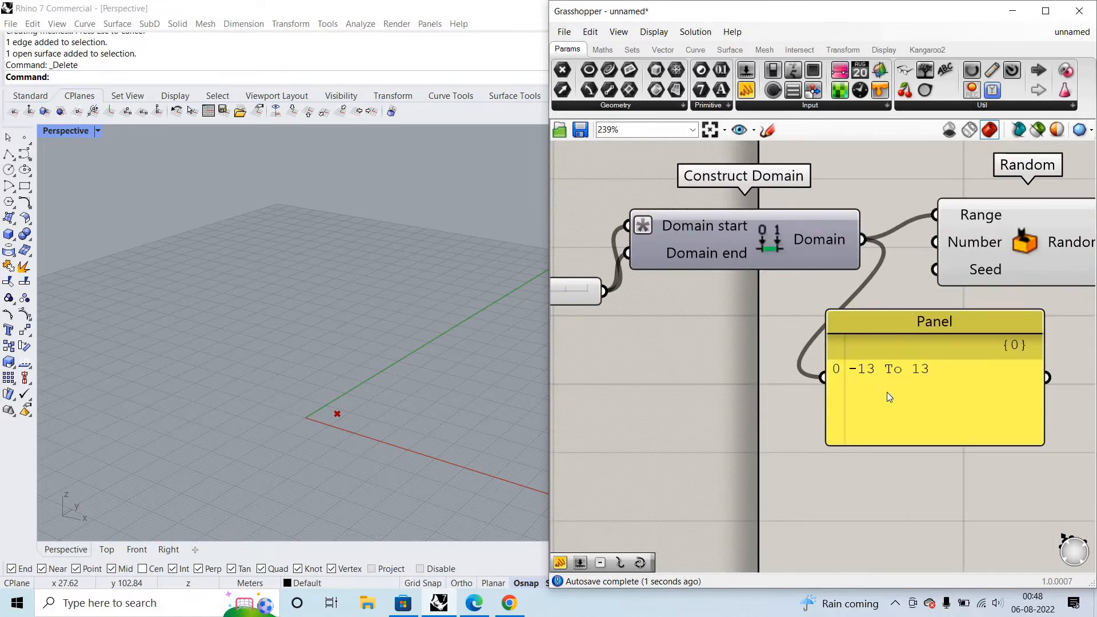
scroll(887, 392, "down", 3)
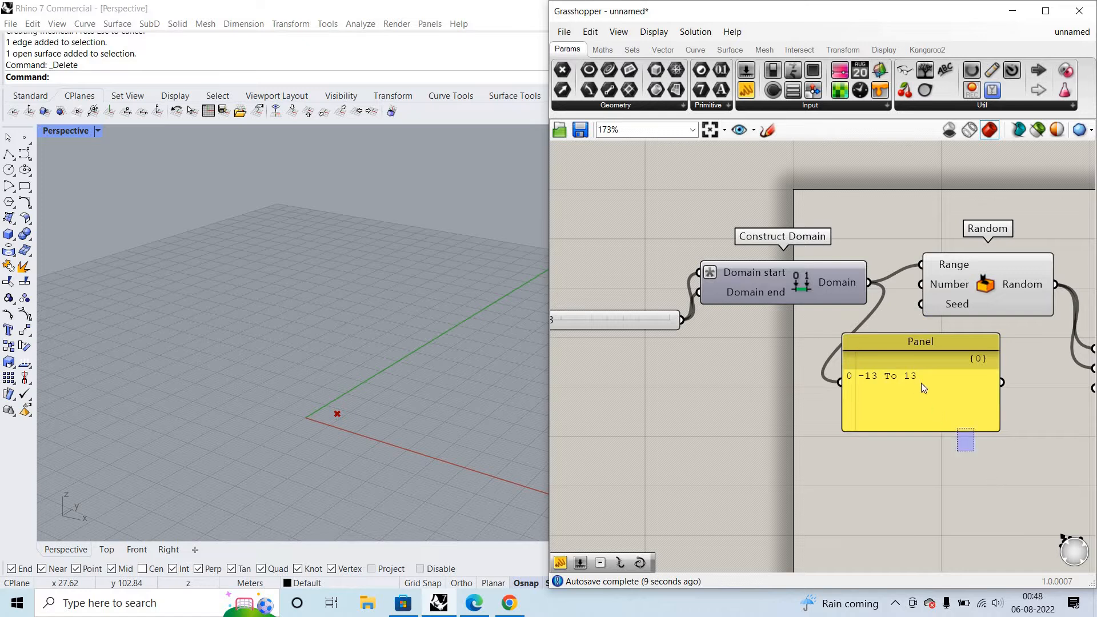
left_click(921, 383)
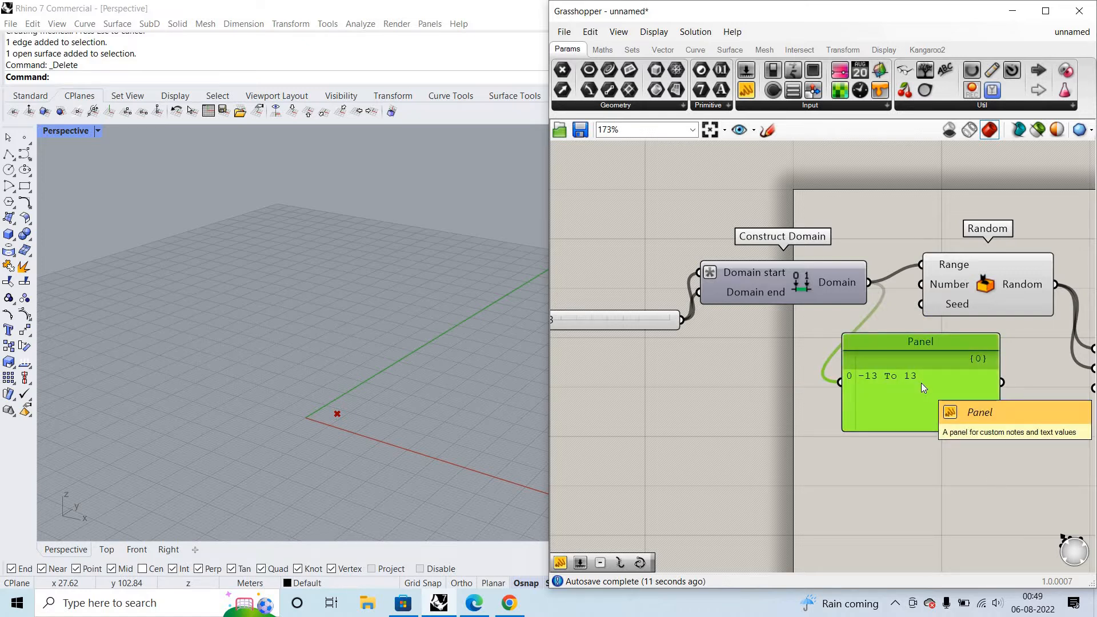
key("Delete")
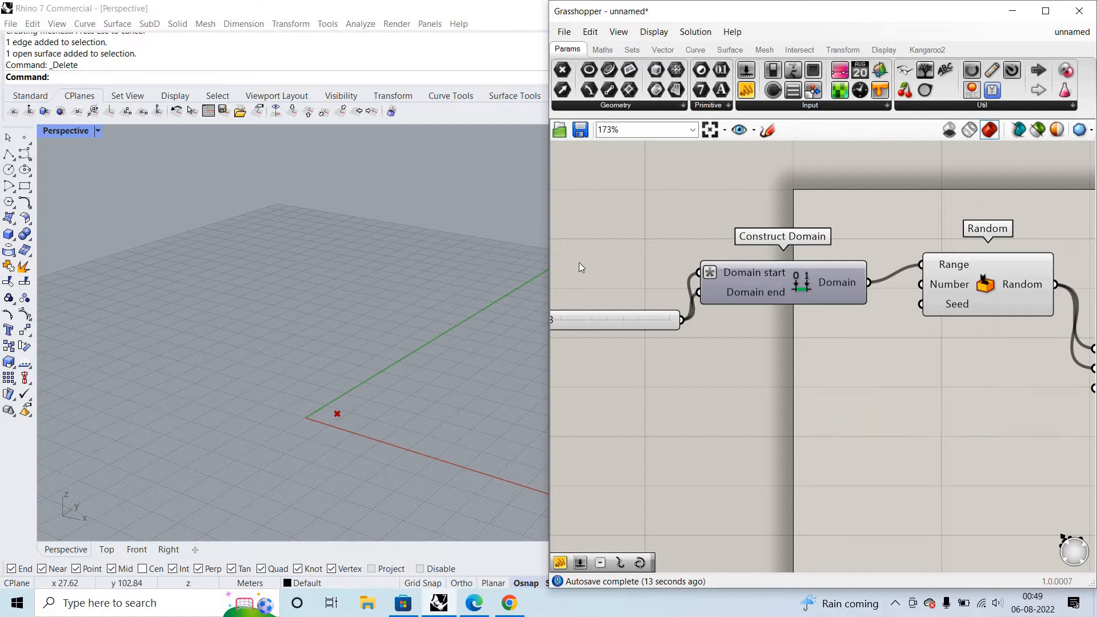
- Undo the -x expression and the slider connection on the Domain start input
key("ctrl+z")
key("ctrl+z")
key("ctrl+z")
key("ctrl+z")
- Add a Negative component, wiring the number slider into its Value input and its Result into Domain start
double_click(580, 252)
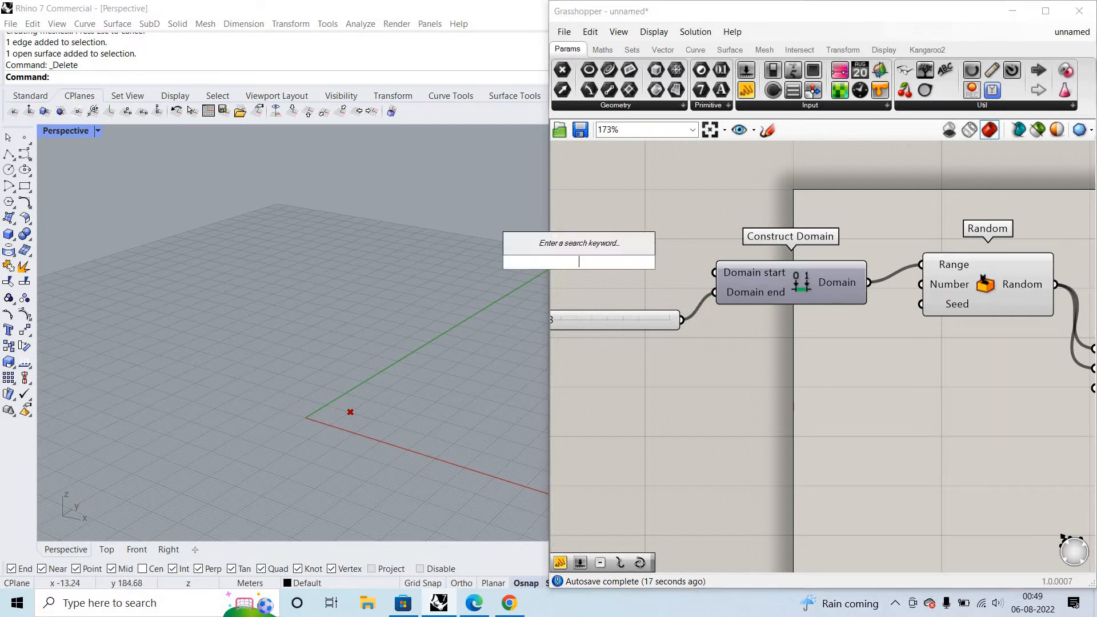
type("nega")
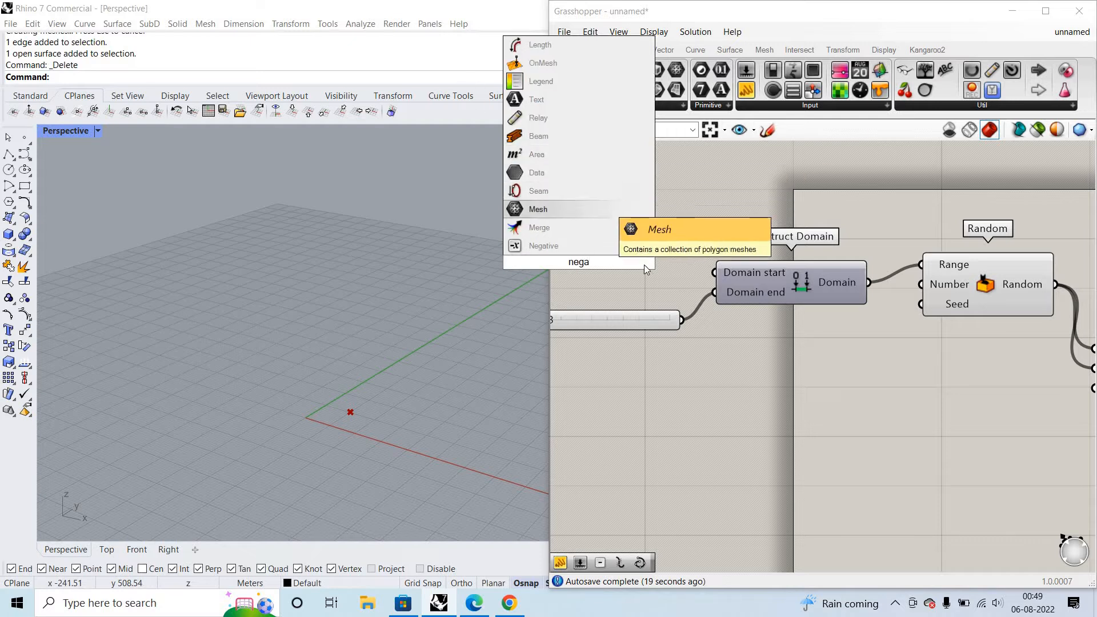
key("Return")
left_click_drag(634, 262, 715, 273)
scroll(800, 297, "down", 2)
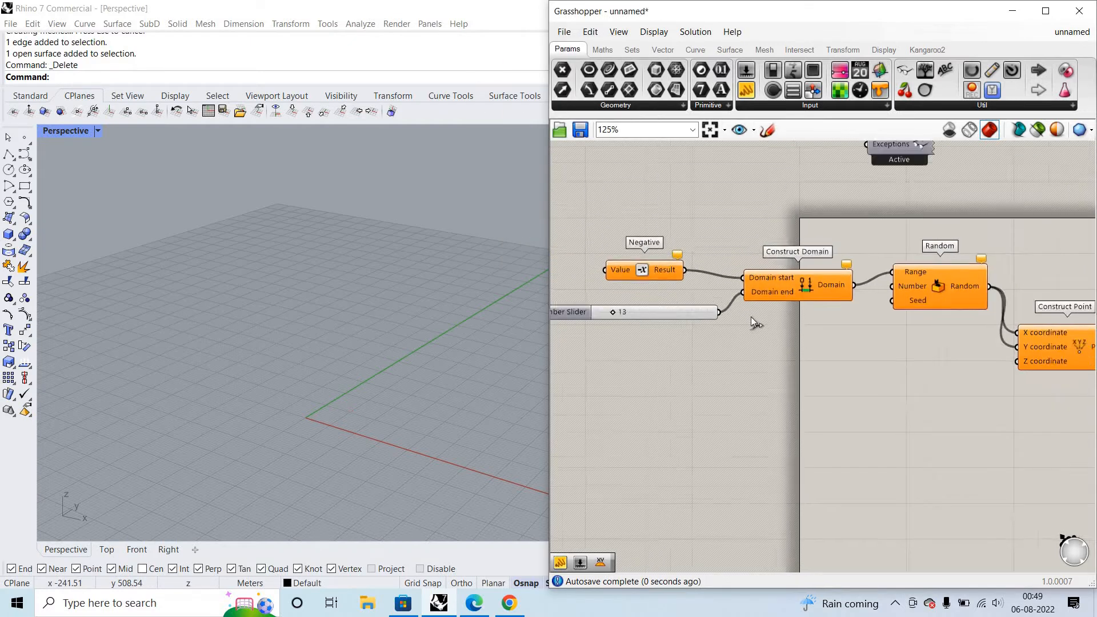
scroll(620, 292, "up", 2)
left_click_drag(752, 318, 594, 261)
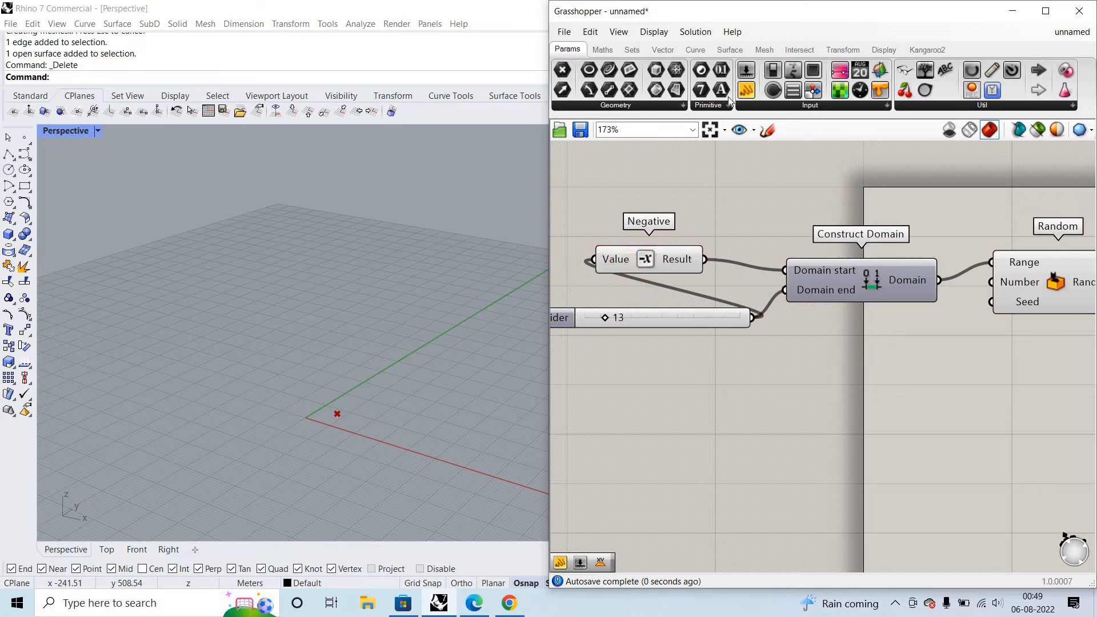
- Move the Negative component closer to Construct Domain and place an empty panel below the Random component
left_click_drag(680, 261, 754, 260)
scroll(765, 252, "down", 3)
scroll(777, 235, "up", 3)
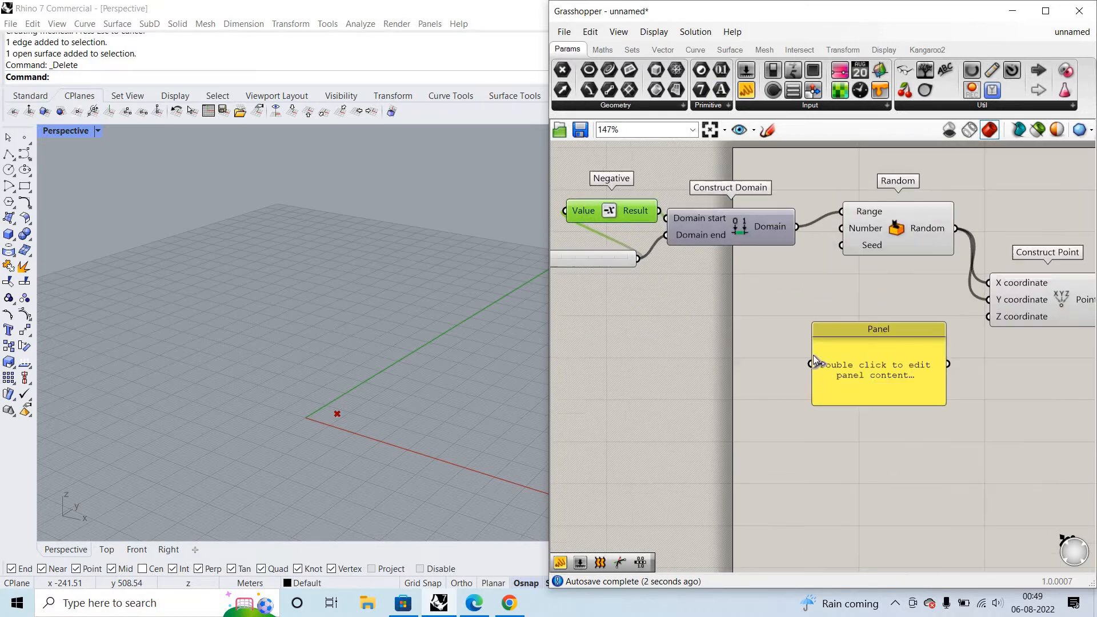
- Check the constructed domain by wiring Construct Domain's Domain output into the panel below Random
left_click_drag(796, 228, 811, 363)
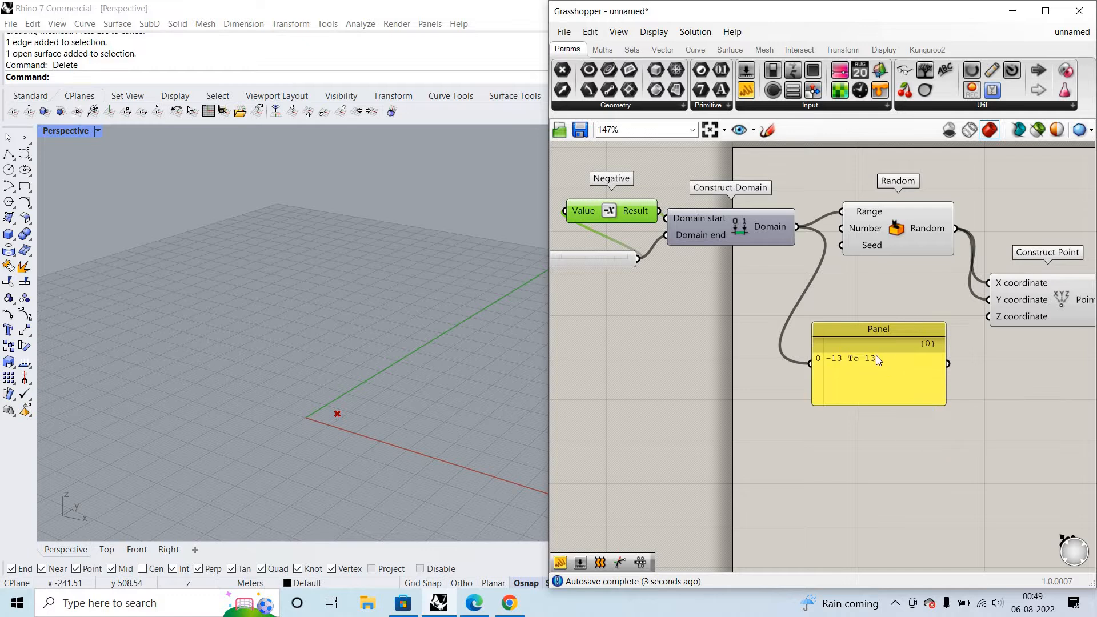
scroll(862, 215, "up", 2)
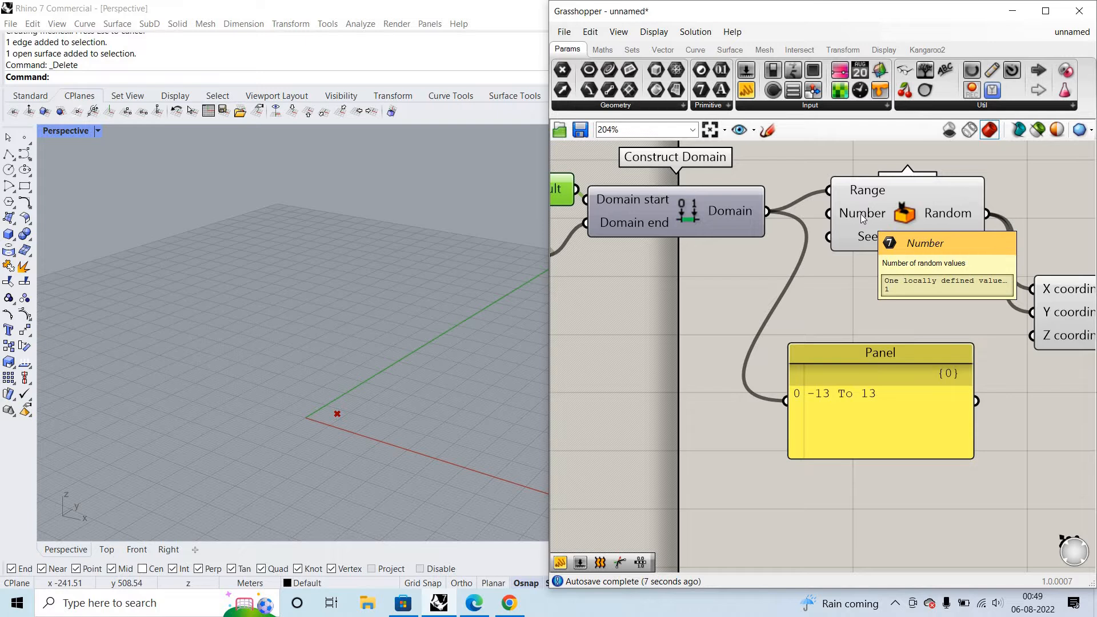
- Add a number slider with value 3, wire it into Random's Number input, and look at the points in the Perspective view
double_click(674, 332)
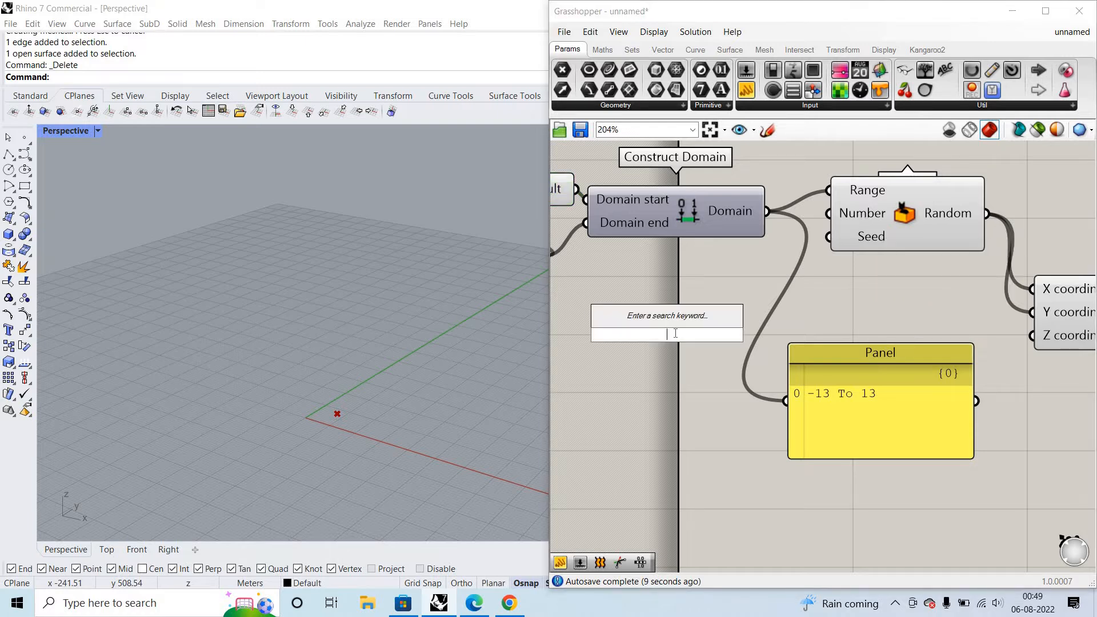
type("3")
key("Return")
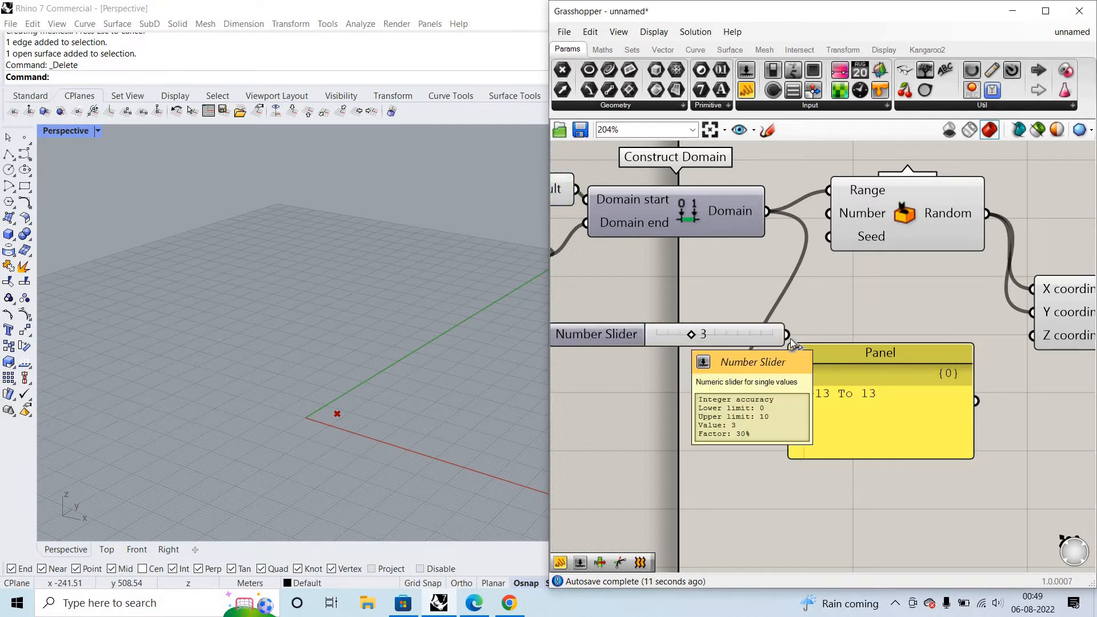
left_click_drag(791, 342, 830, 213)
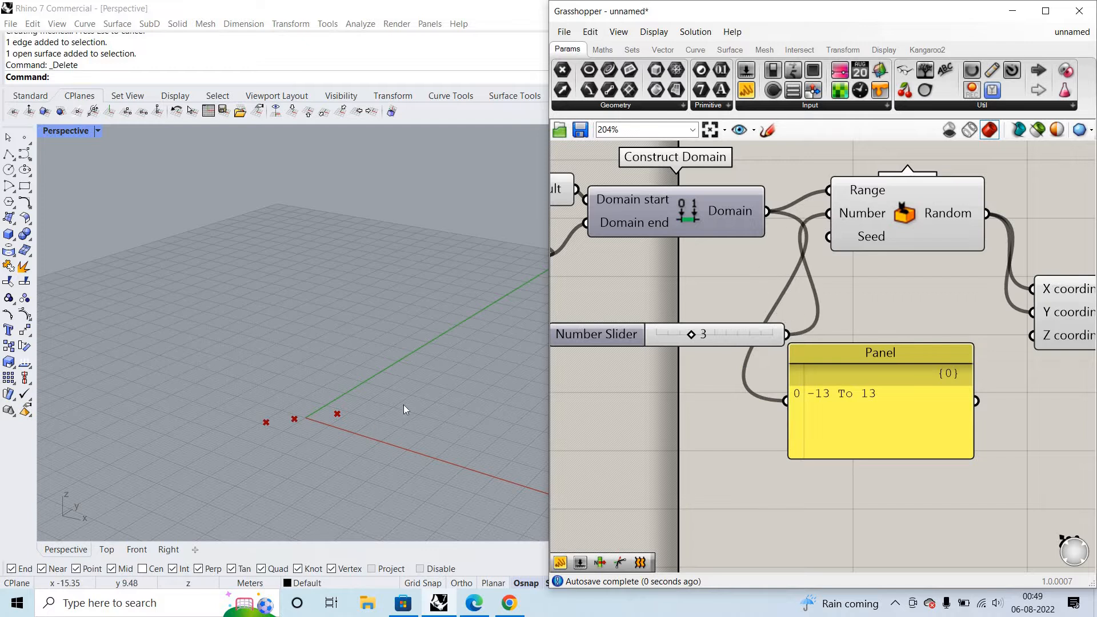
scroll(285, 426, "up", 9)
scroll(427, 388, "down", 6)
scroll(475, 392, "up", 4)
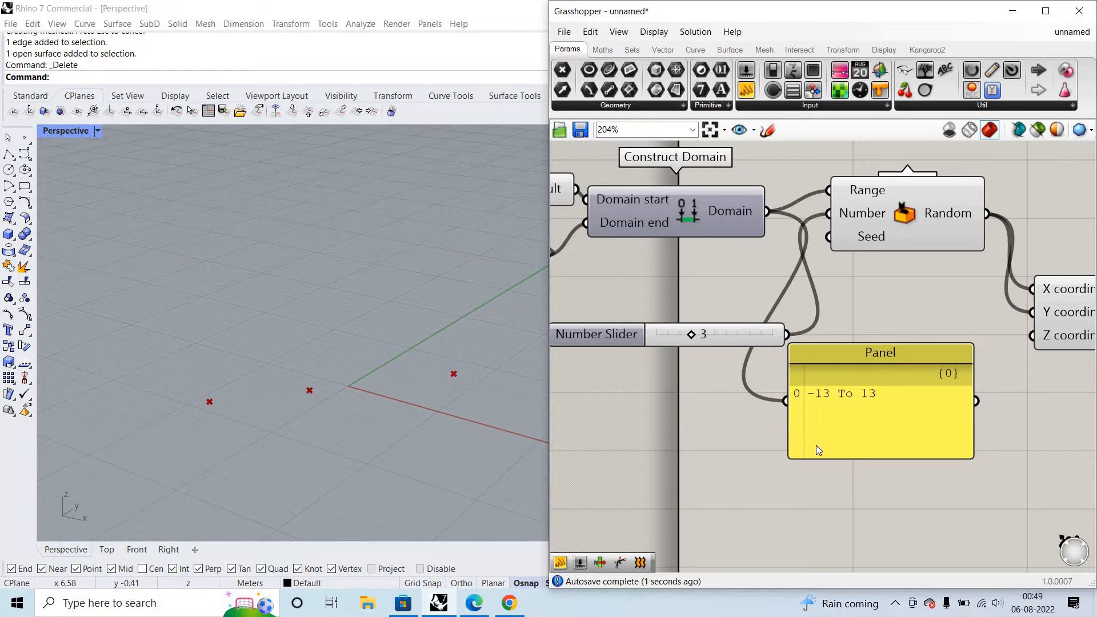
- Delete the domain panel and add another number slider with value 3 wired into Random's Seed input
left_click(855, 380)
key("Delete")
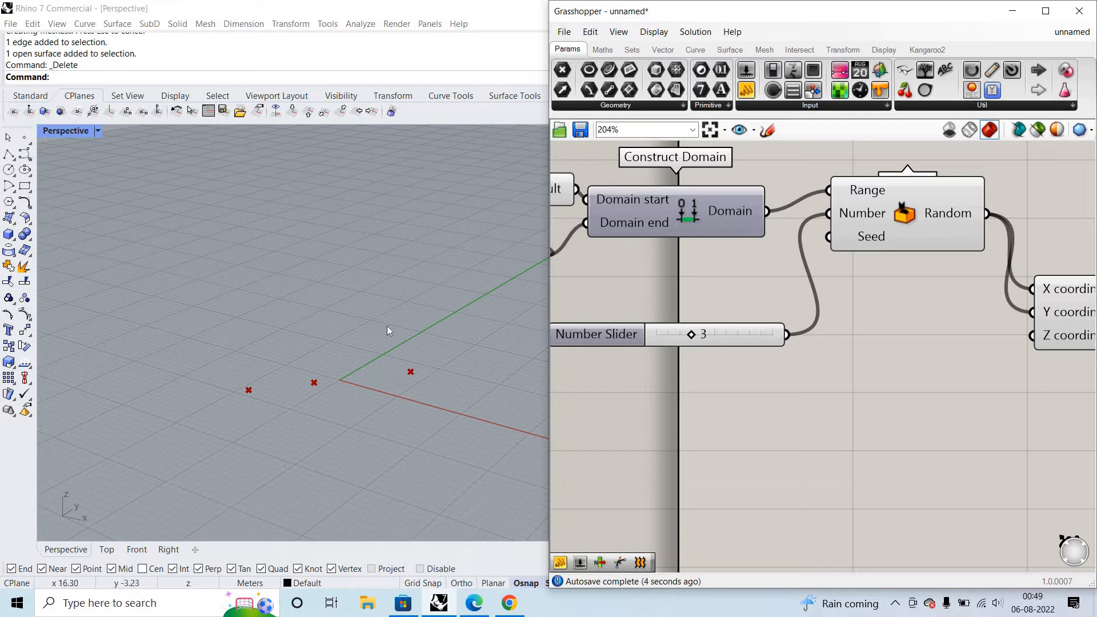
double_click(839, 246)
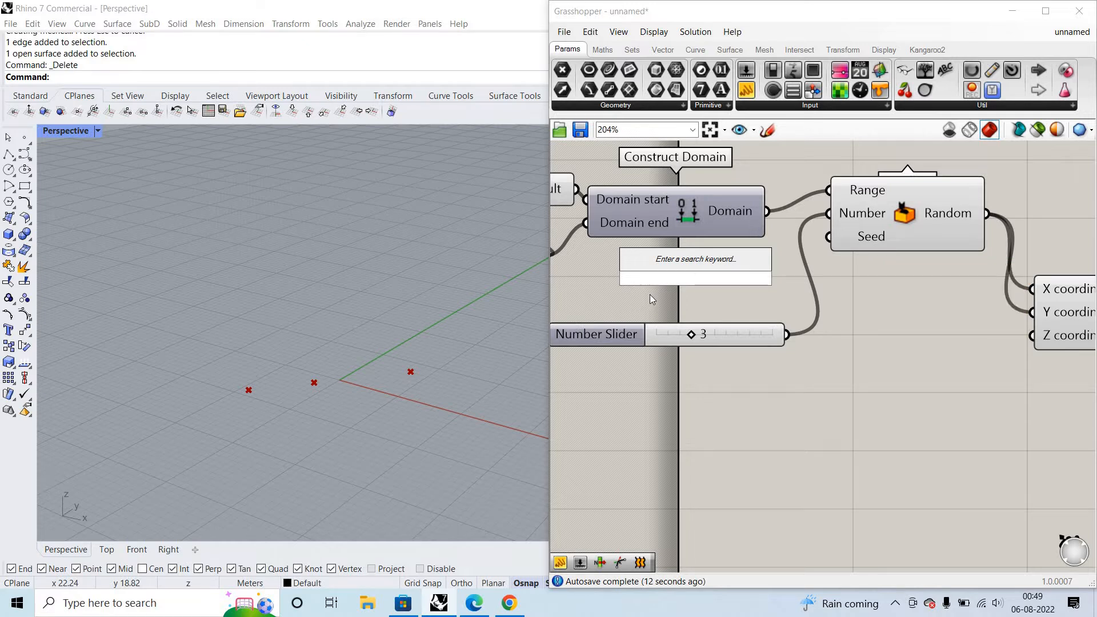
type("3")
key("Return")
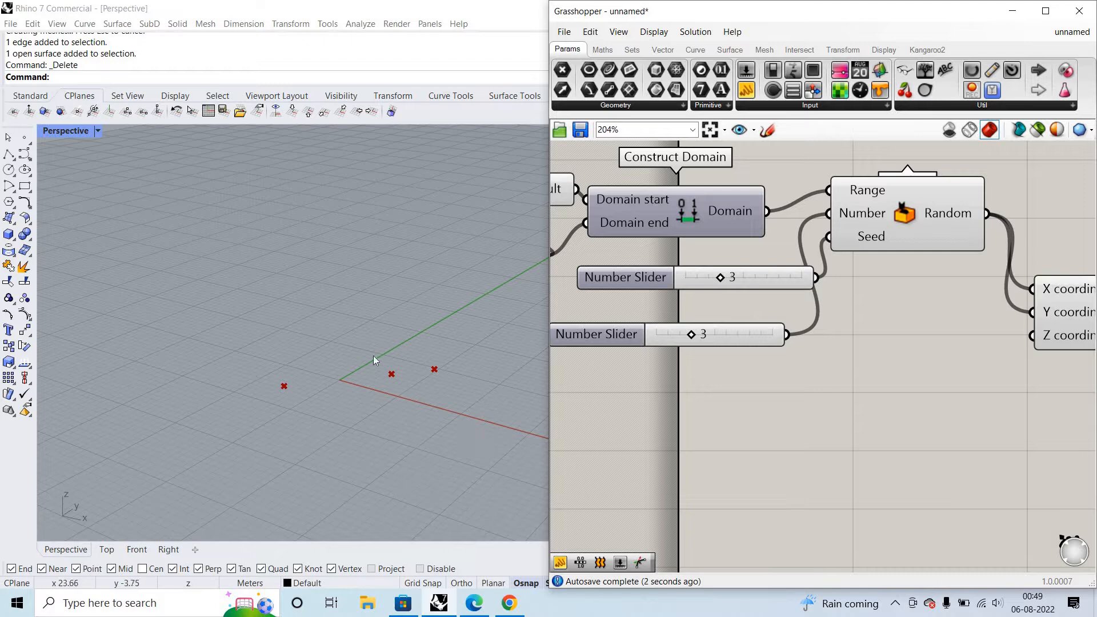
scroll(384, 354, "up", 1)
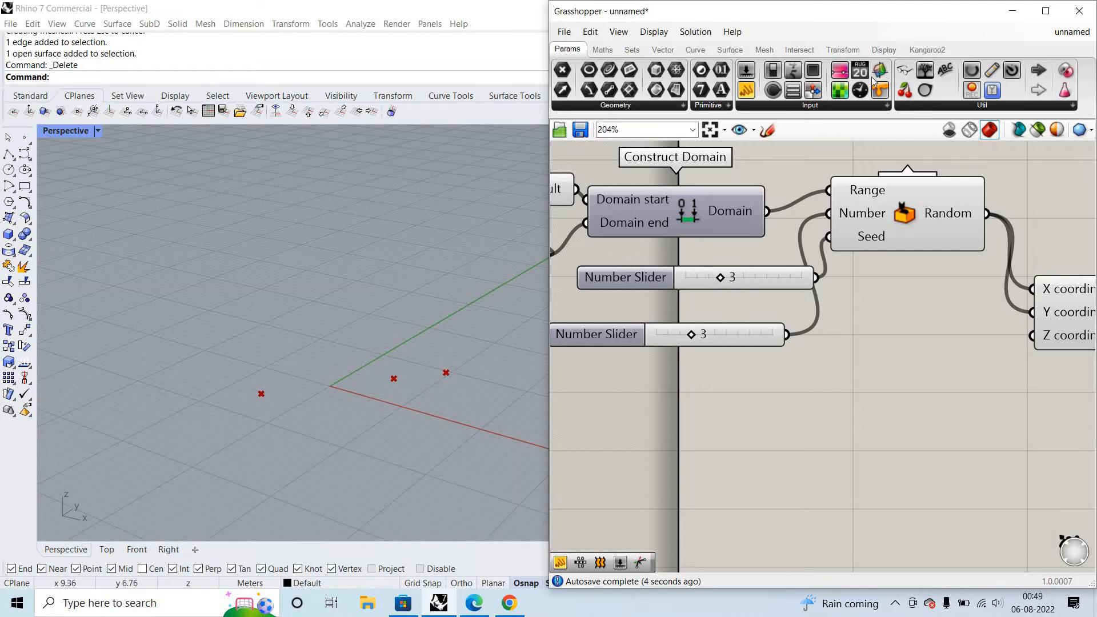
- Check the generated random numbers in a new panel wired to the Random output
left_click_drag(745, 91, 1037, 213)
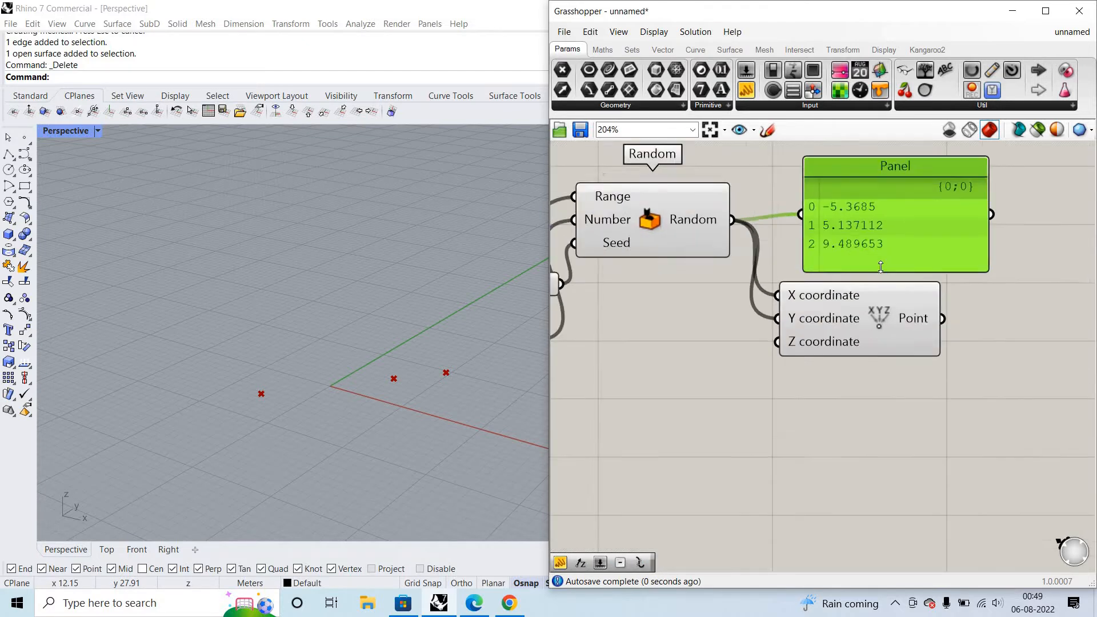
scroll(881, 267, "up", 1)
left_click_drag(881, 268, 884, 360)
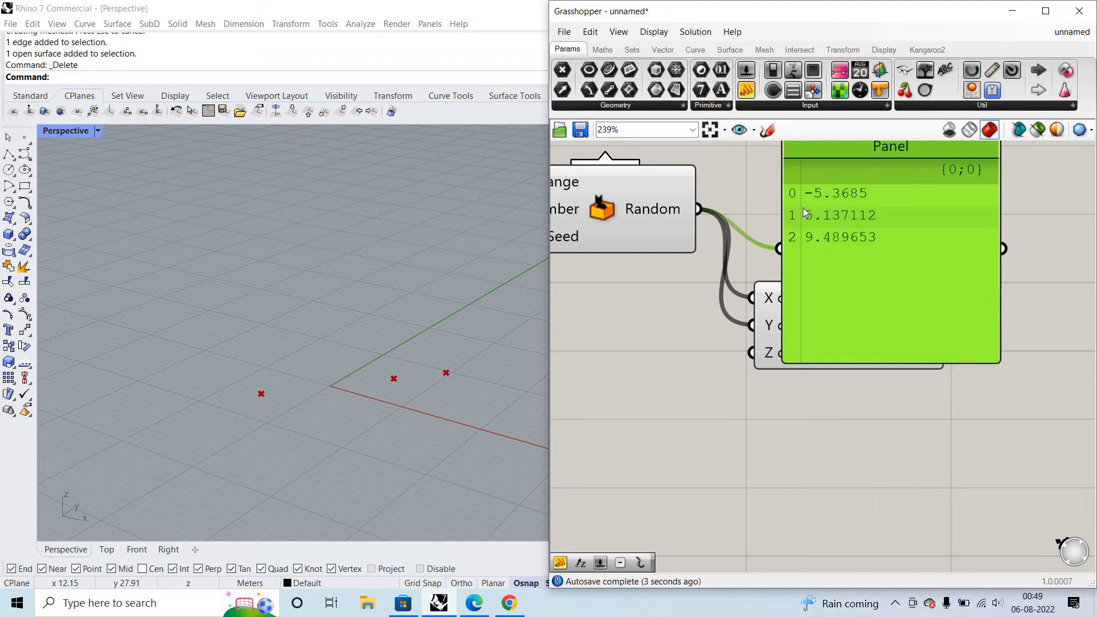
- Check the point coordinates by moving the panel aside and wiring Construct Point's Point output into it, and delete the panel
left_click_drag(902, 343, 1089, 302)
left_click_drag(946, 325, 967, 209)
scroll(892, 257, "down", 3)
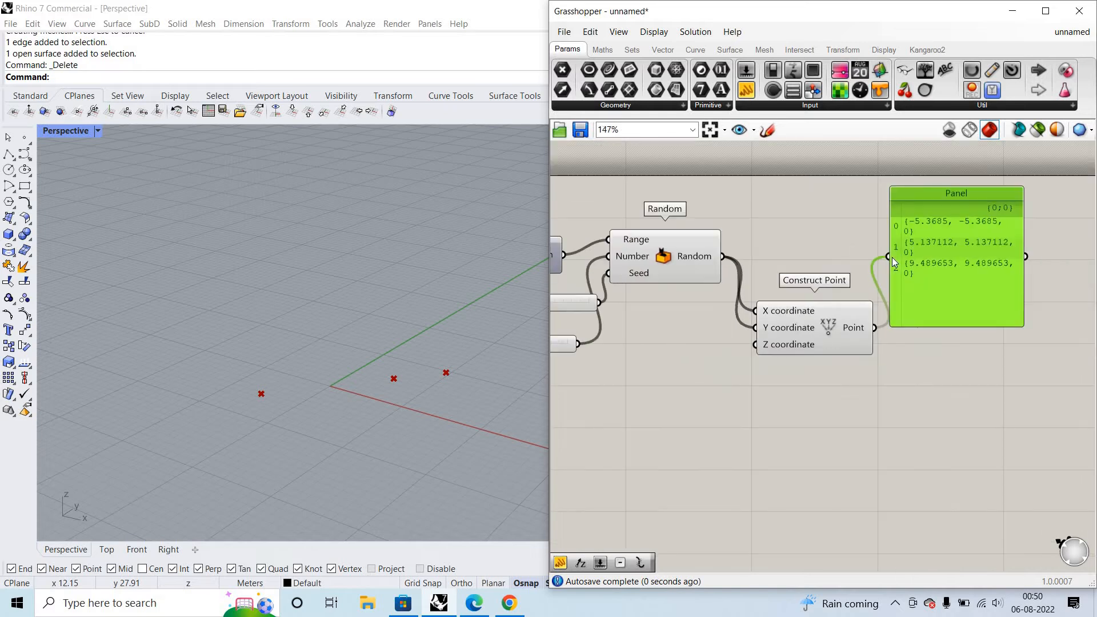
scroll(892, 258, "up", 5)
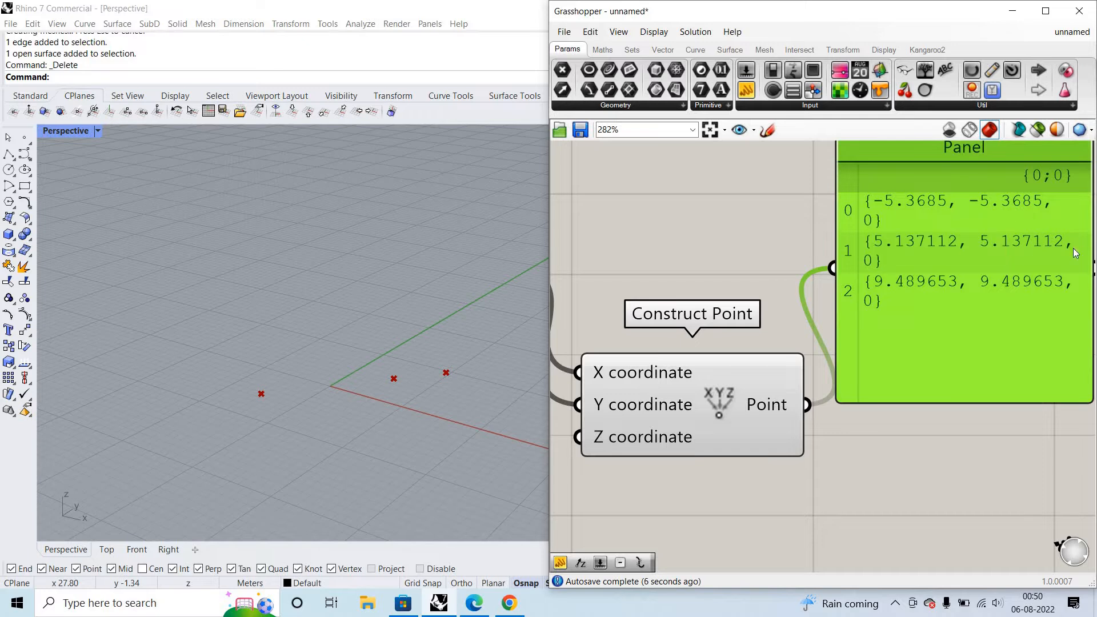
scroll(1023, 371, "down", 2)
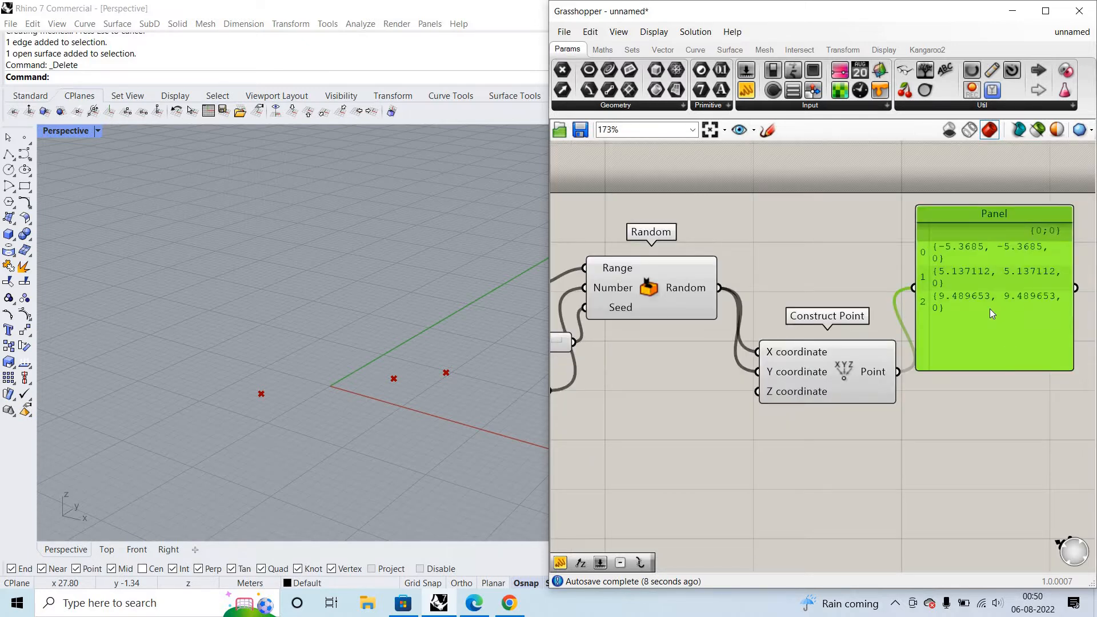
scroll(712, 395, "down", 1)
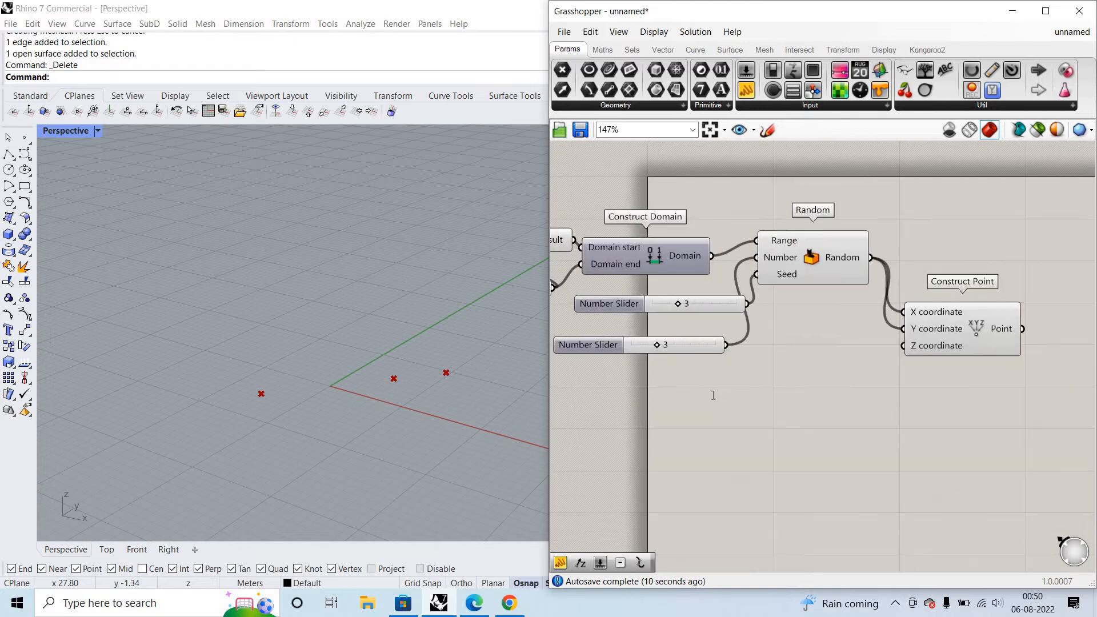
- Add a Range component below Random and connect its Range output to Construct Point's Z coordinate
double_click(716, 395)
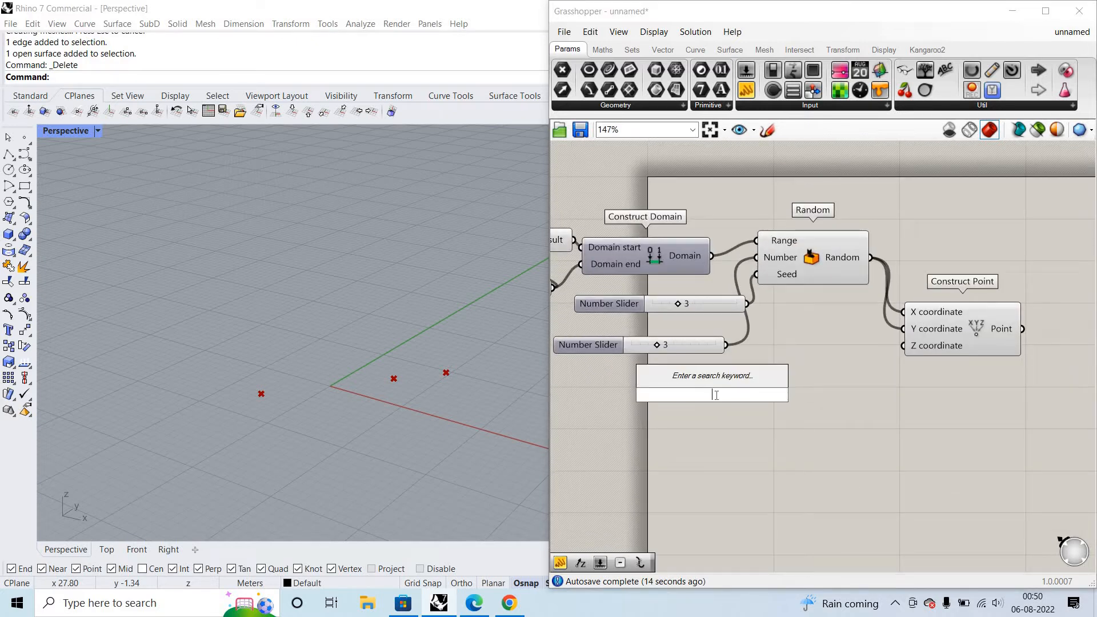
type("r")
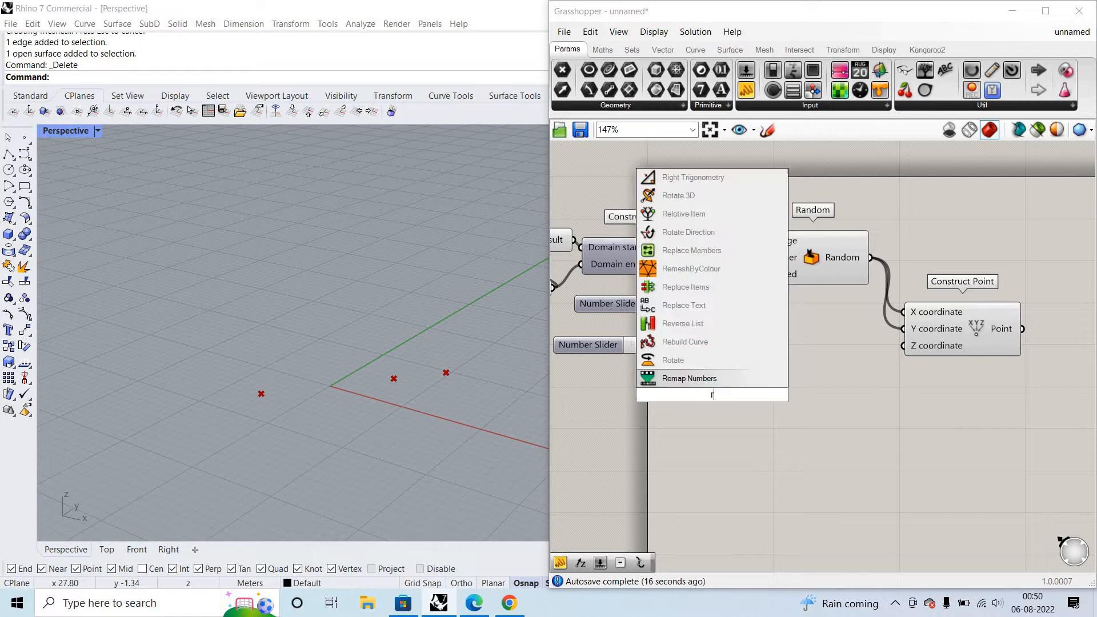
type("ange")
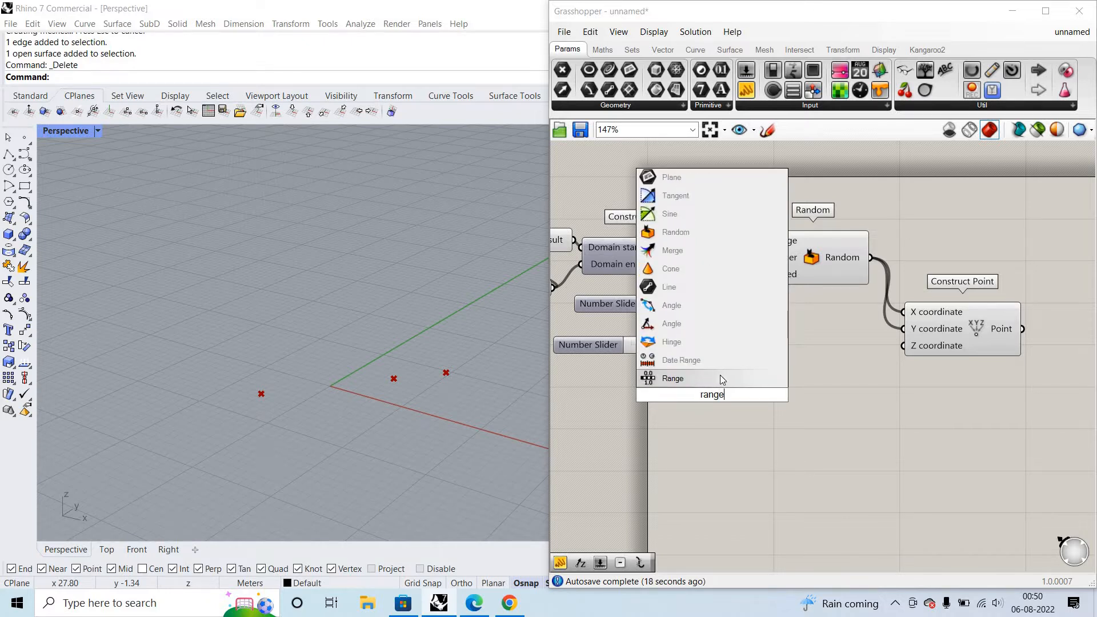
left_click(724, 377)
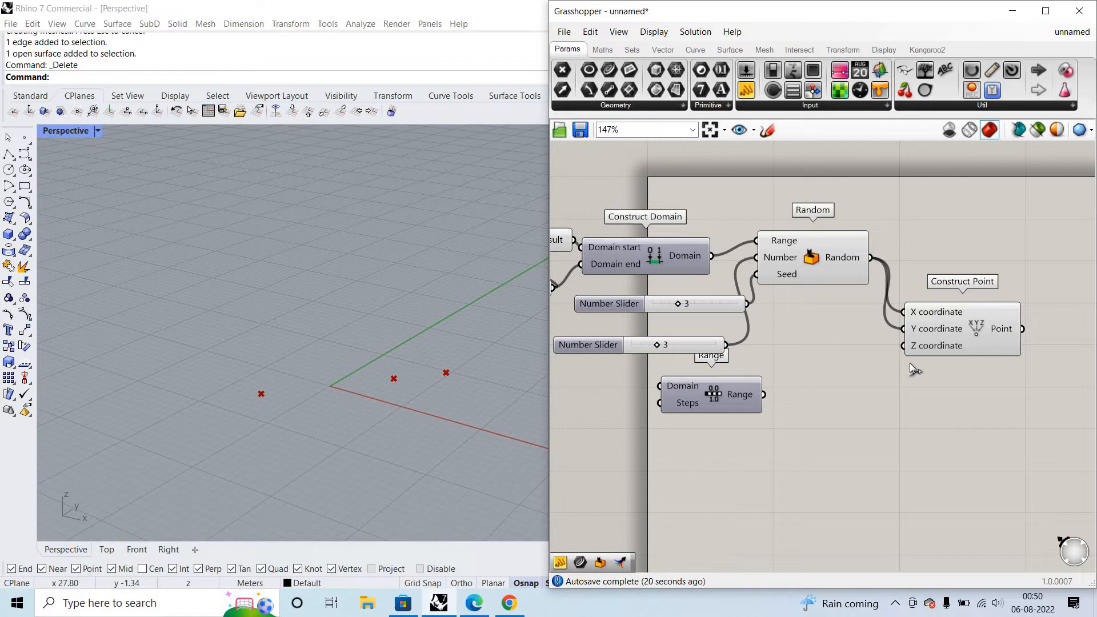
left_click_drag(903, 346, 832, 402)
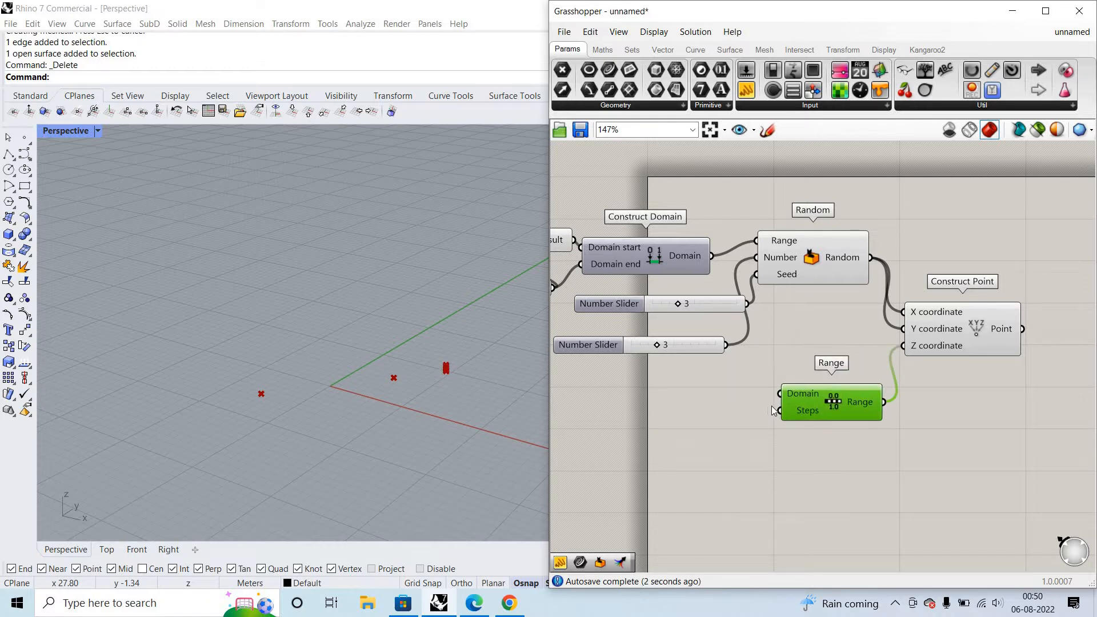
- Add a number slider with value 150 beside the Range component and wire it into Range's Domain input
double_click(667, 414)
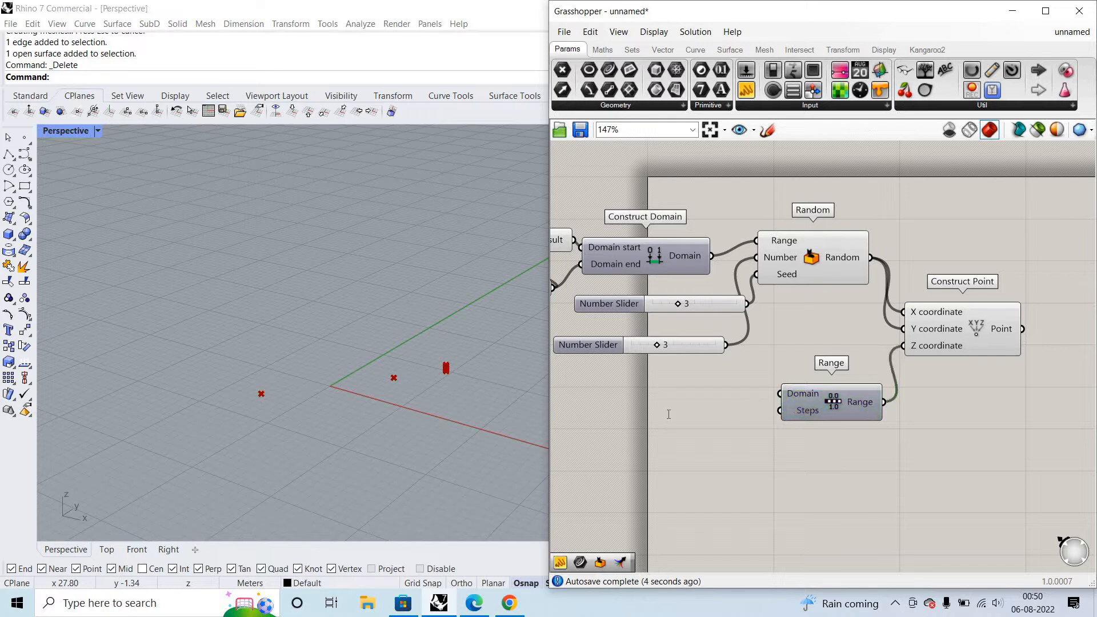
type("150")
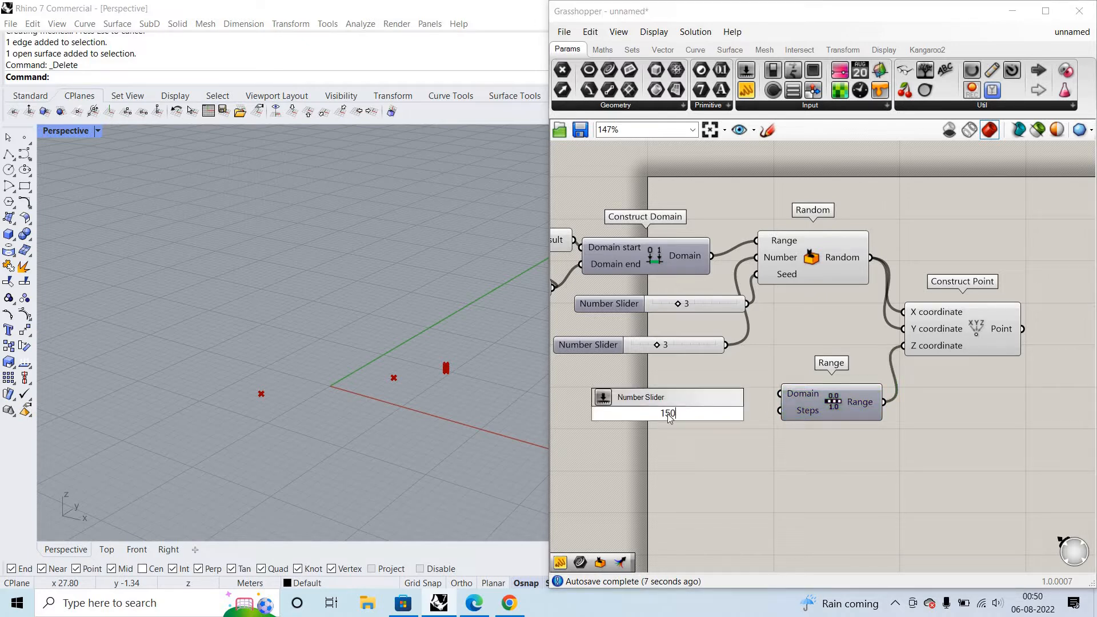
key("Return")
left_click_drag(615, 417, 575, 400)
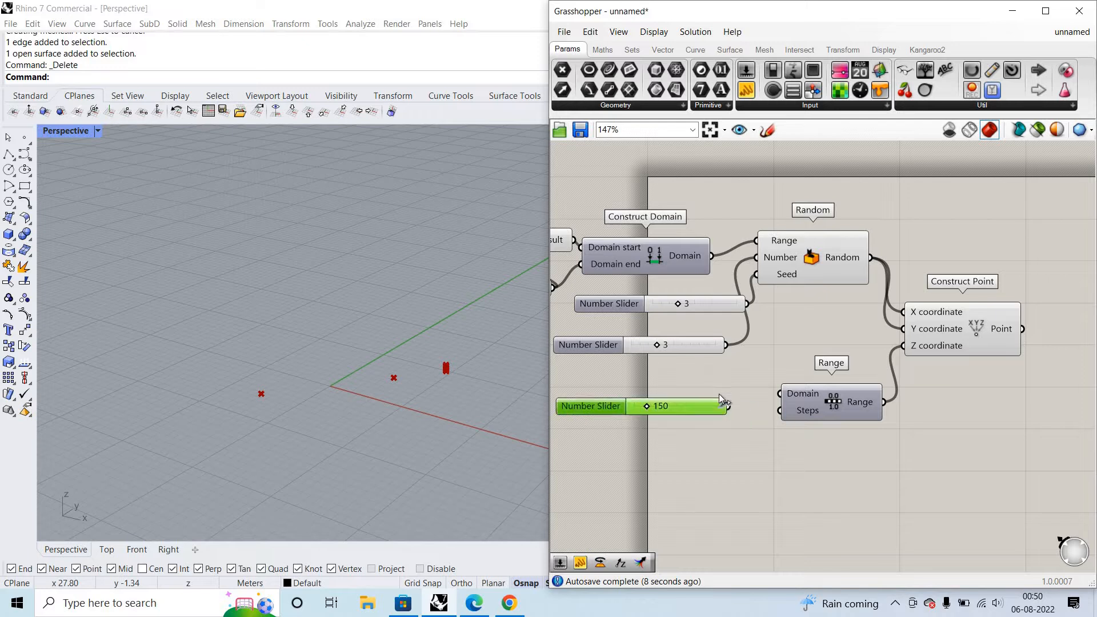
left_click_drag(789, 390, 653, 397)
- Wire the slider that feeds Random's Seed into Range's Steps input as well, and inspect the vertically spaced points in Perspective
double_click(638, 441)
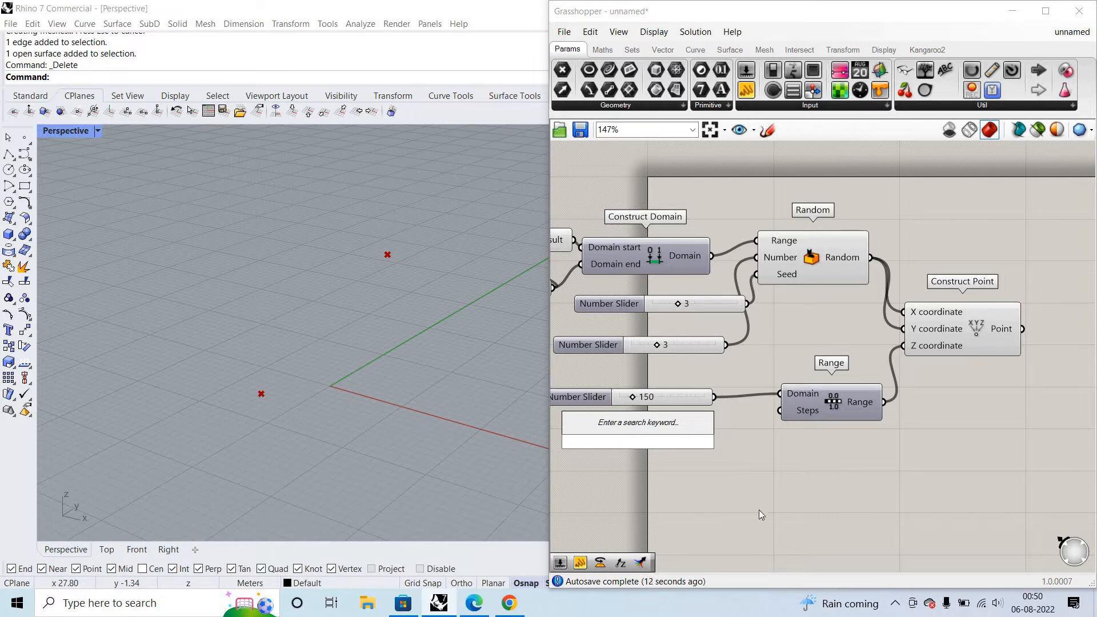
right_click_drag(367, 413, 457, 394)
mouse_move(801, 413)
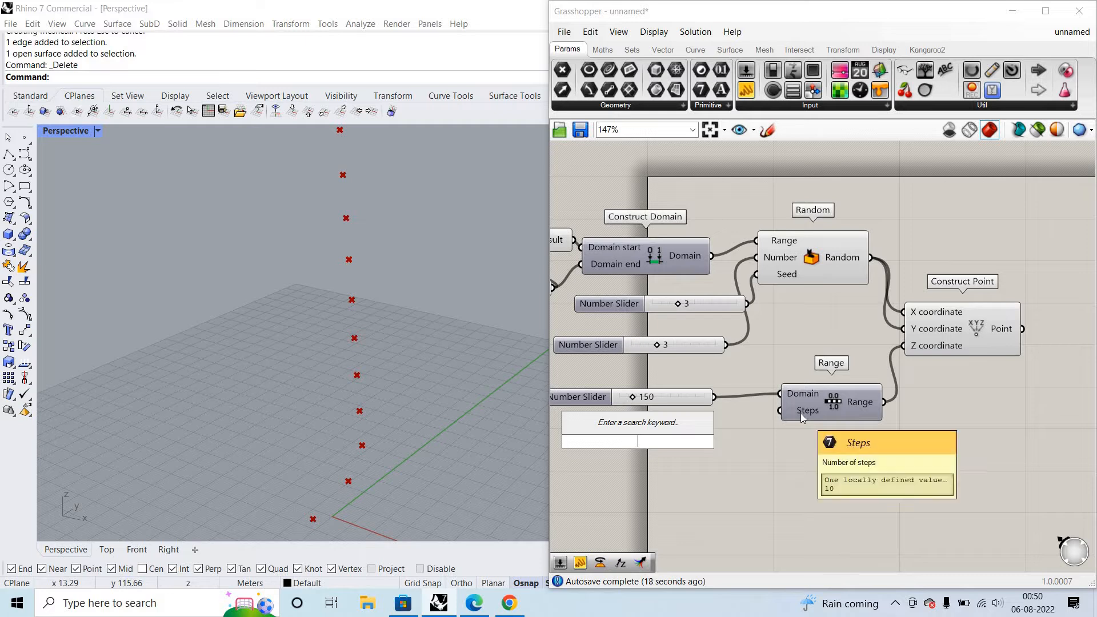
left_click_drag(746, 303, 780, 411)
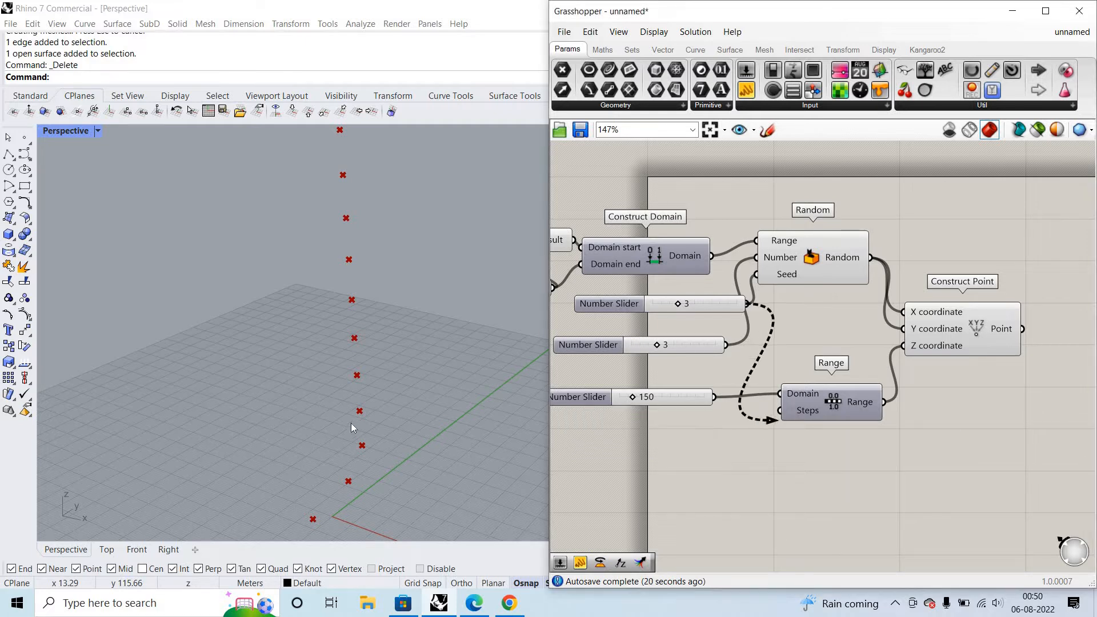
scroll(377, 392, "down", 2)
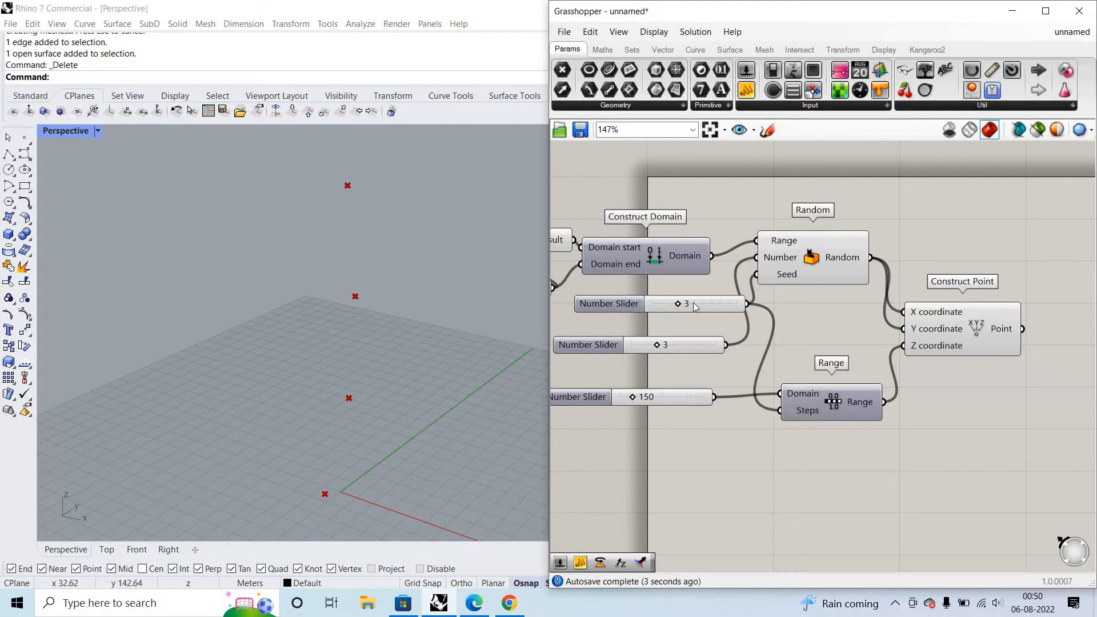
scroll(402, 366, "down", 3)
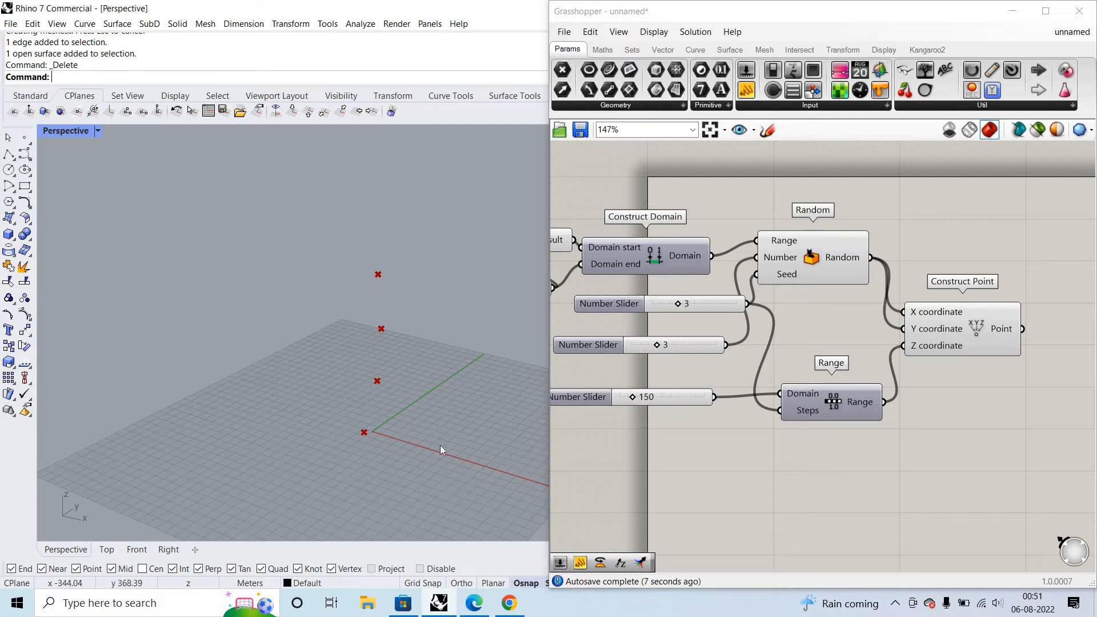
left_click_drag(338, 263, 439, 445)
- Examine the Z values produced by Range in a new panel wired to its Range output
left_click(928, 458)
scroll(943, 440, "up", 4)
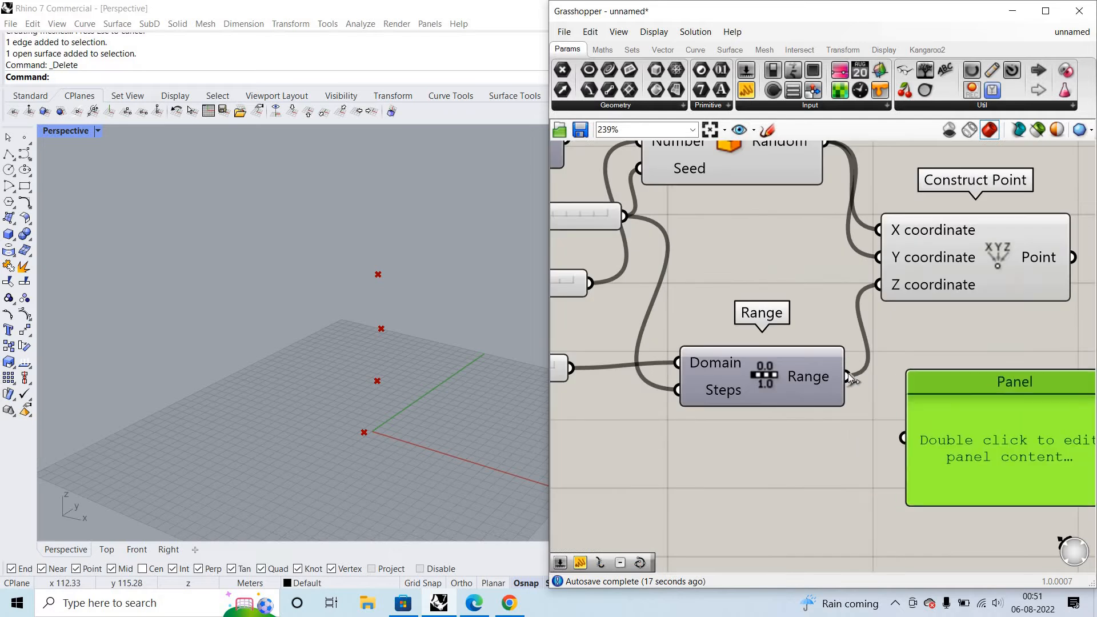
left_click_drag(897, 393, 904, 436)
scroll(876, 406, "down", 2)
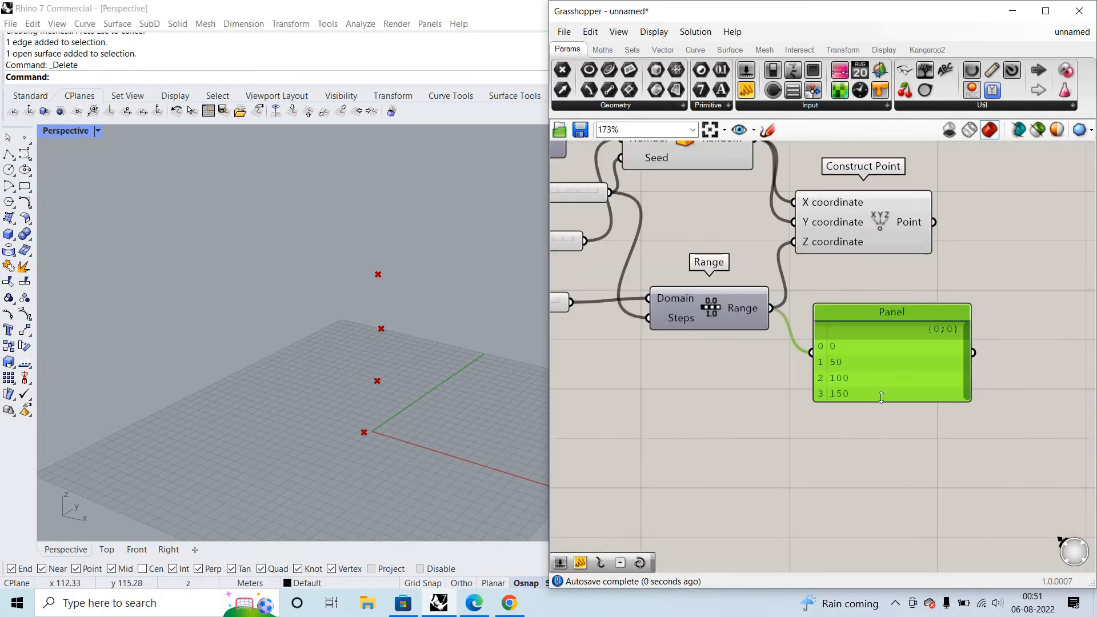
scroll(858, 400, "up", 2)
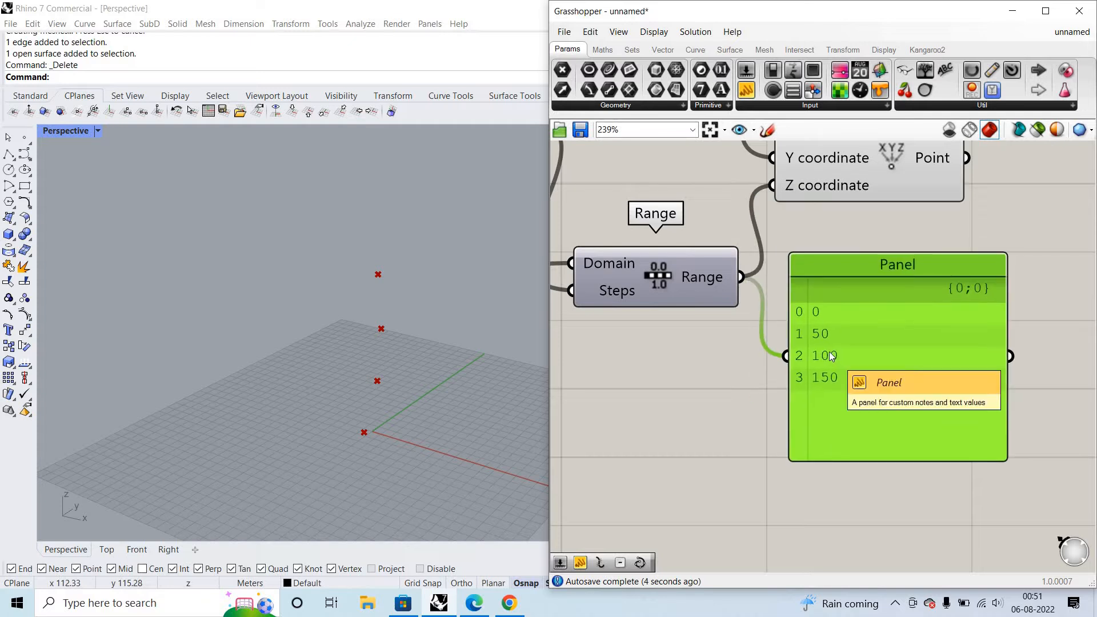
scroll(791, 291, "up", 2)
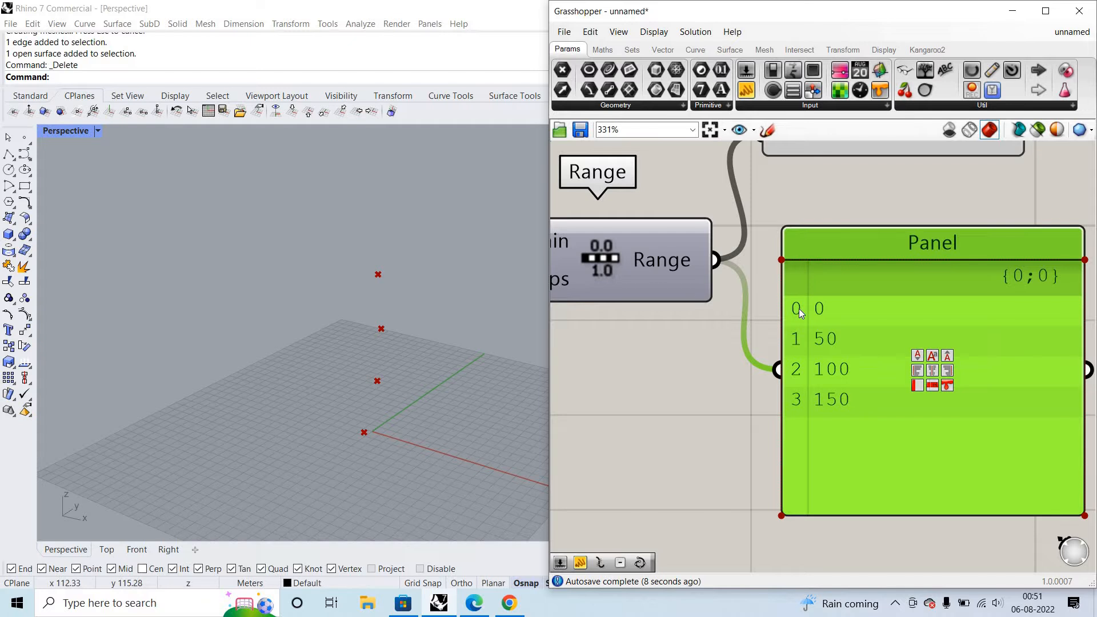
scroll(845, 371, "down", 3)
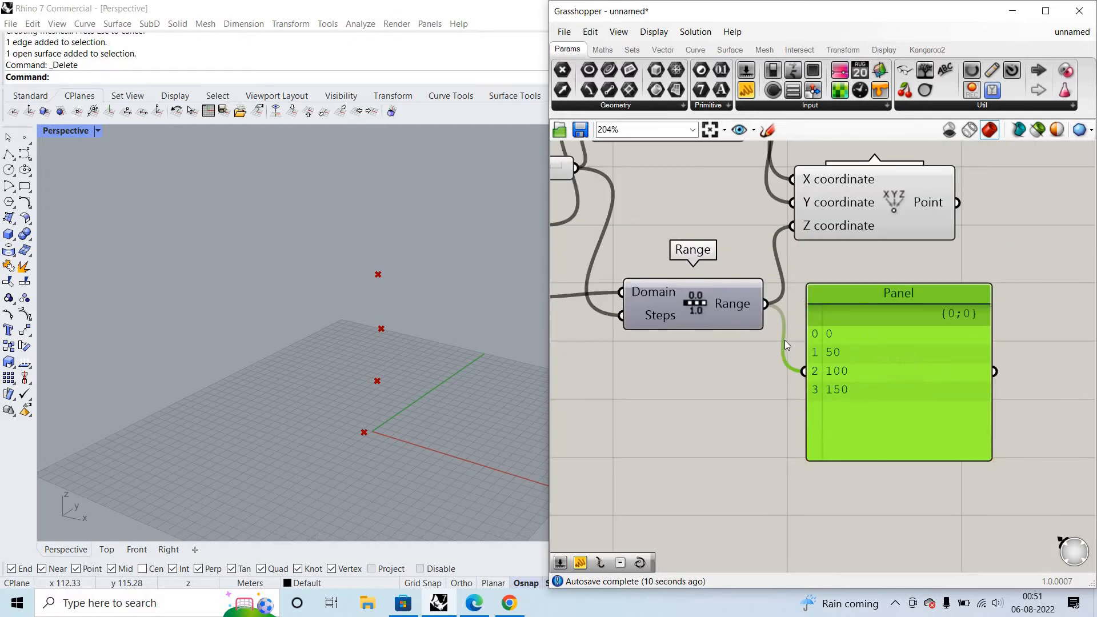
scroll(784, 341, "up", 3)
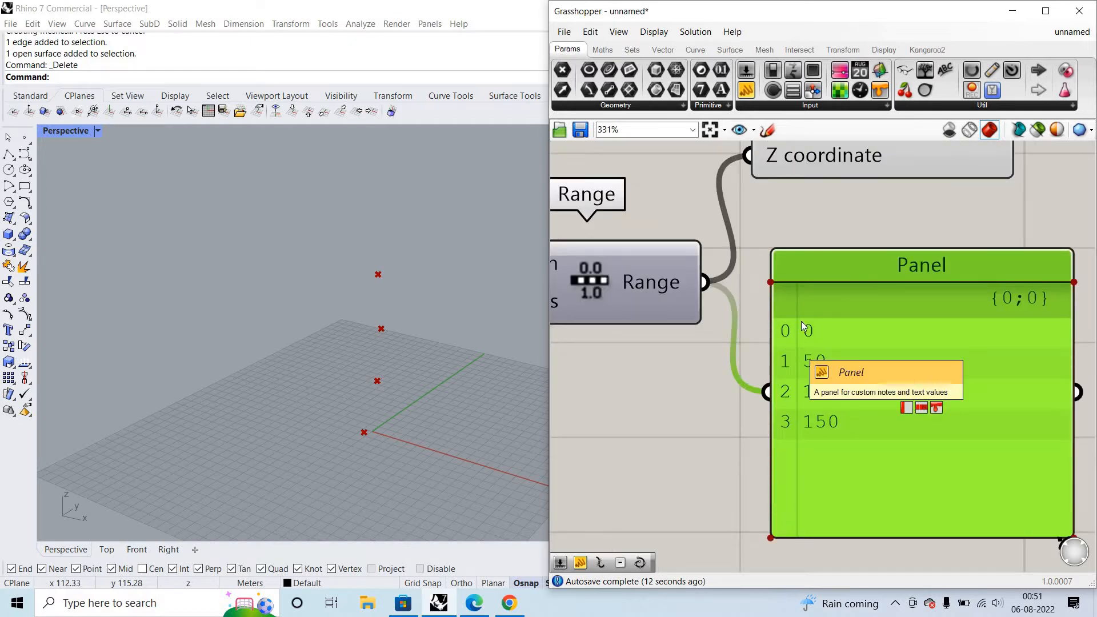
- Delete the panel wired to Range's output after examining its values
scroll(821, 382, "down", 4)
scroll(849, 357, "up", 2)
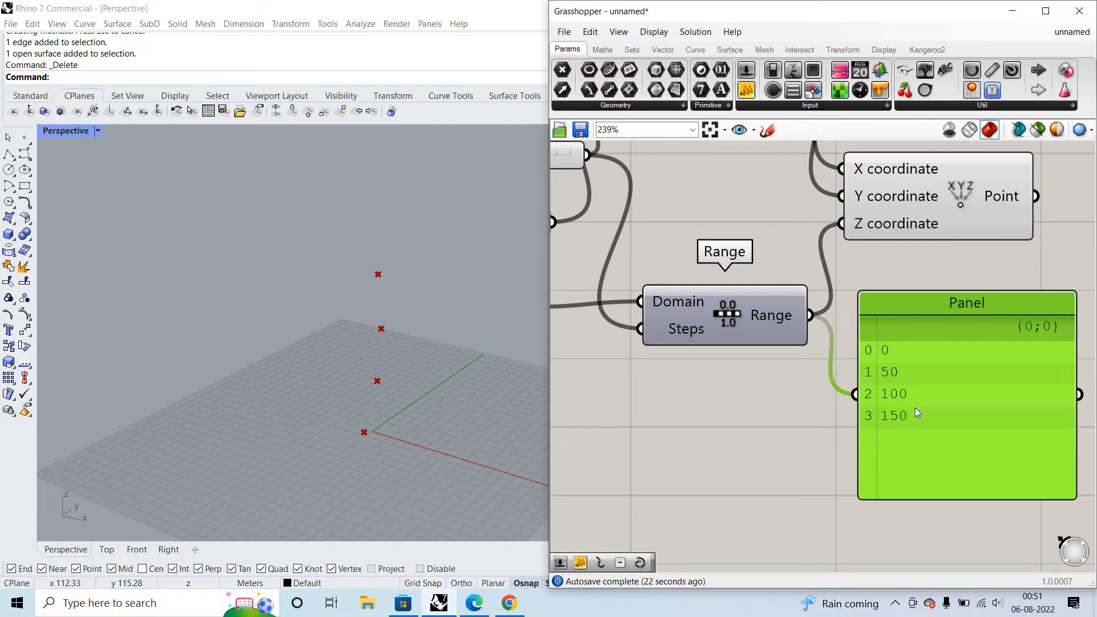
key("Delete")
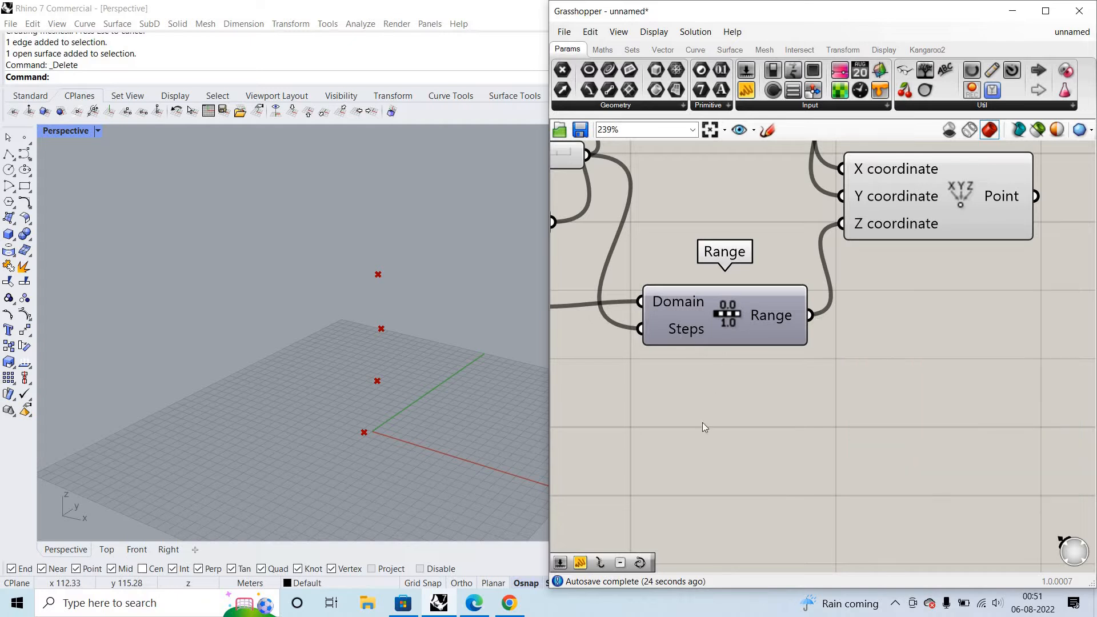
- Set the expression x-1 on Range's Steps input and inspect the resulting points in Perspective
right_click(675, 329)
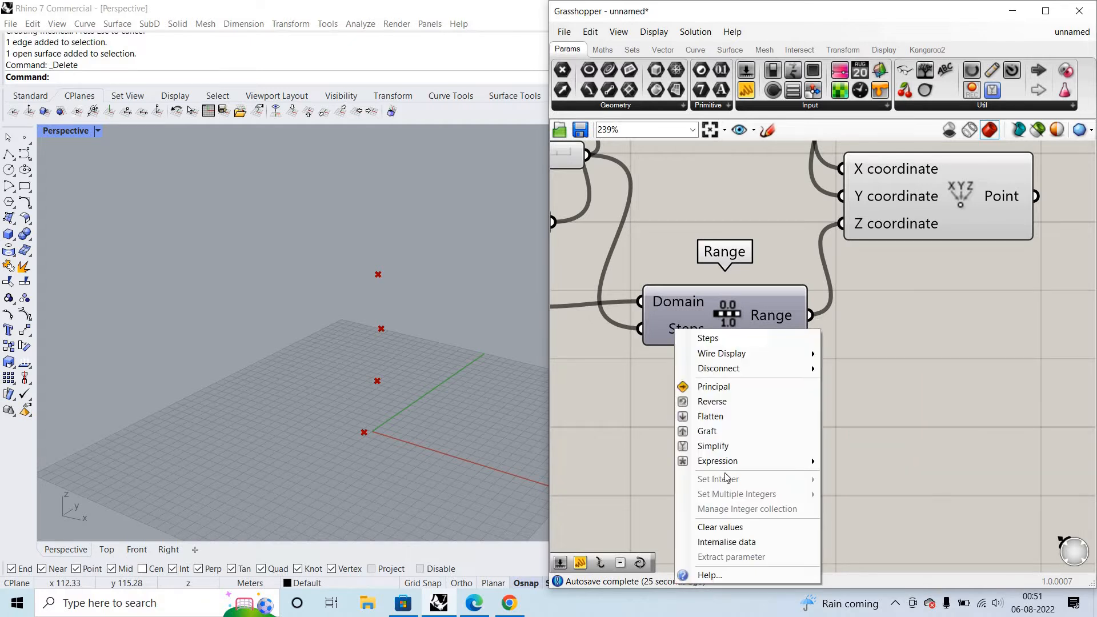
mouse_move(800, 462)
left_click(853, 481)
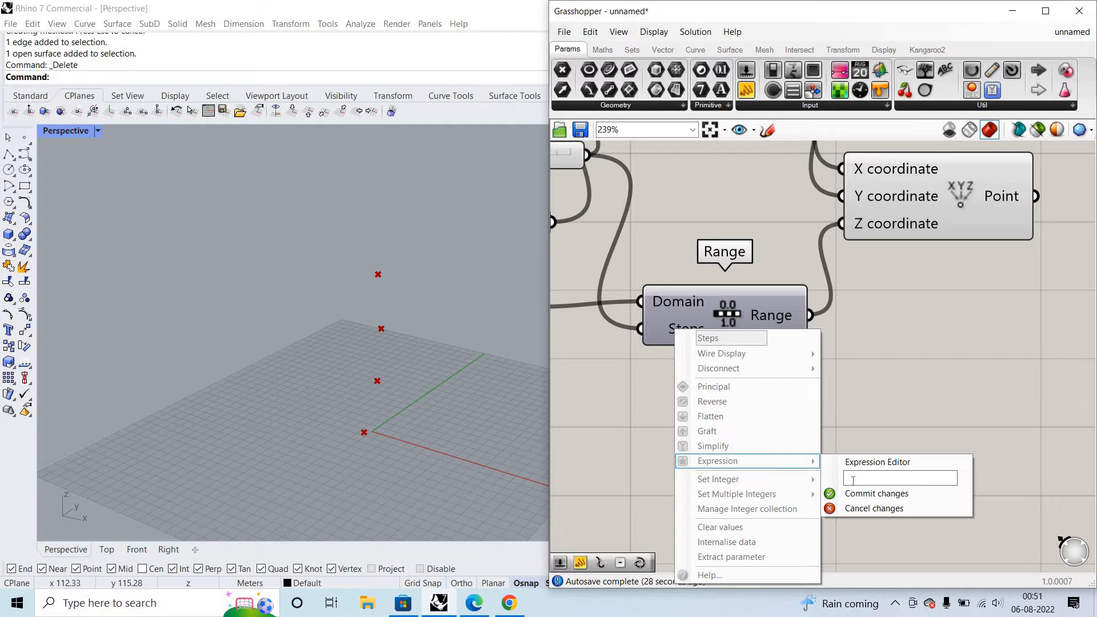
type("x-1")
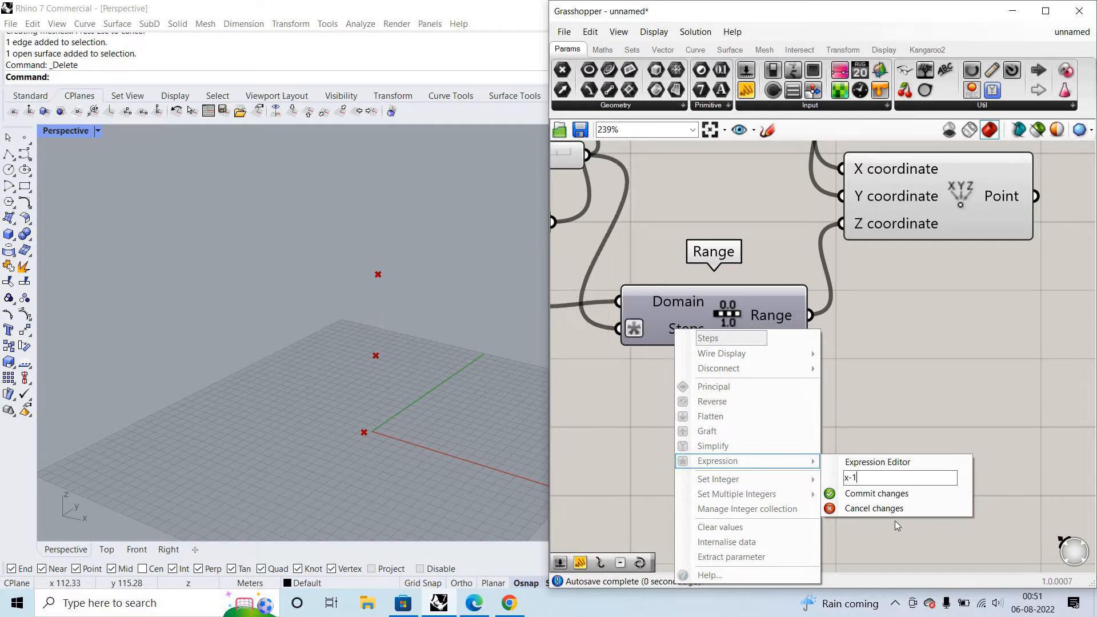
left_click(901, 500)
right_click_drag(385, 349, 407, 317)
scroll(814, 337, "down", 3)
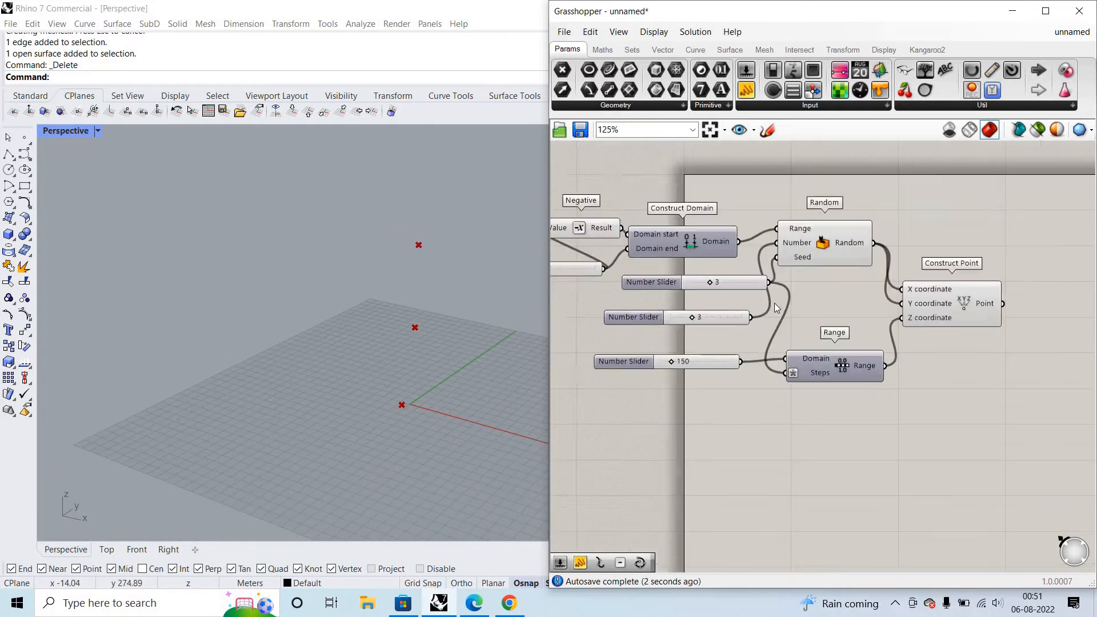
scroll(762, 184, "up", 4)
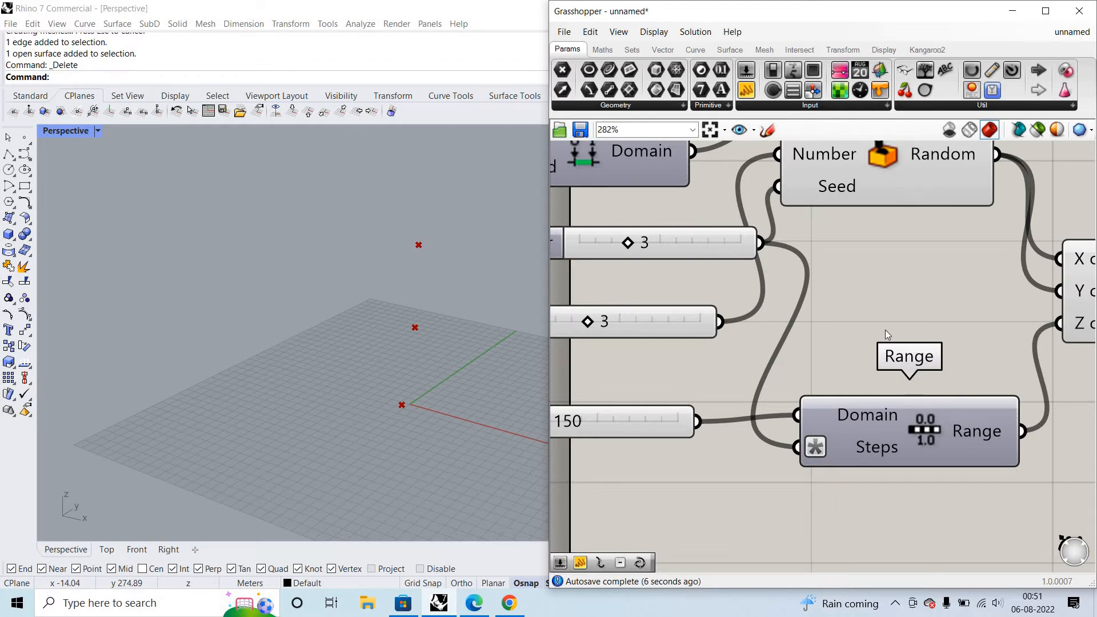
- Add a Subtraction component below the 150 slider, near Range
scroll(906, 314, "down", 1)
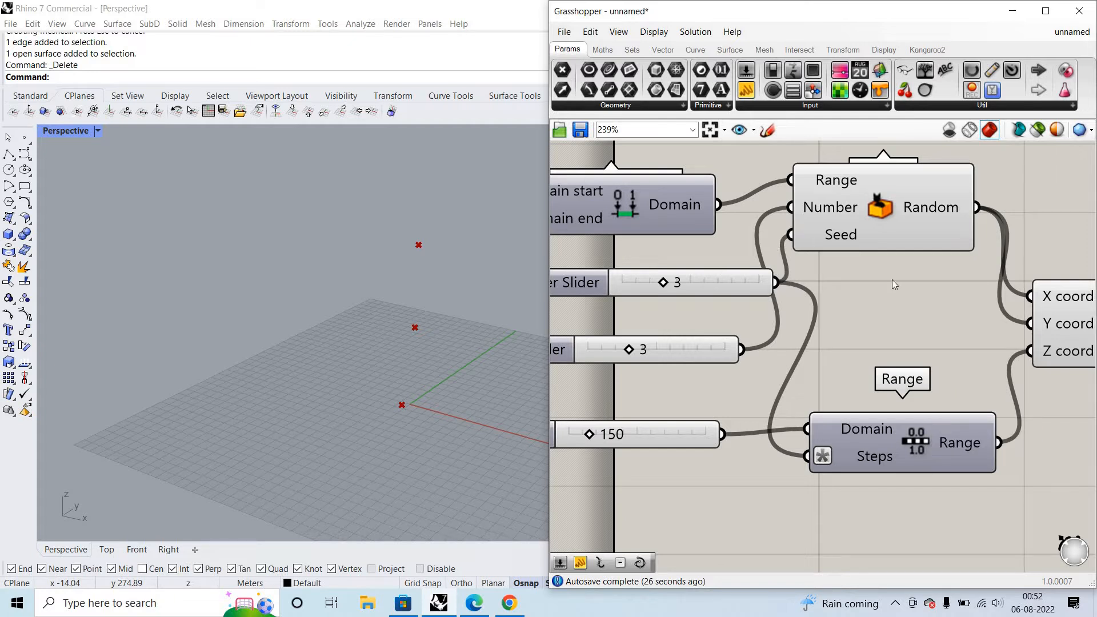
scroll(715, 279, "down", 1)
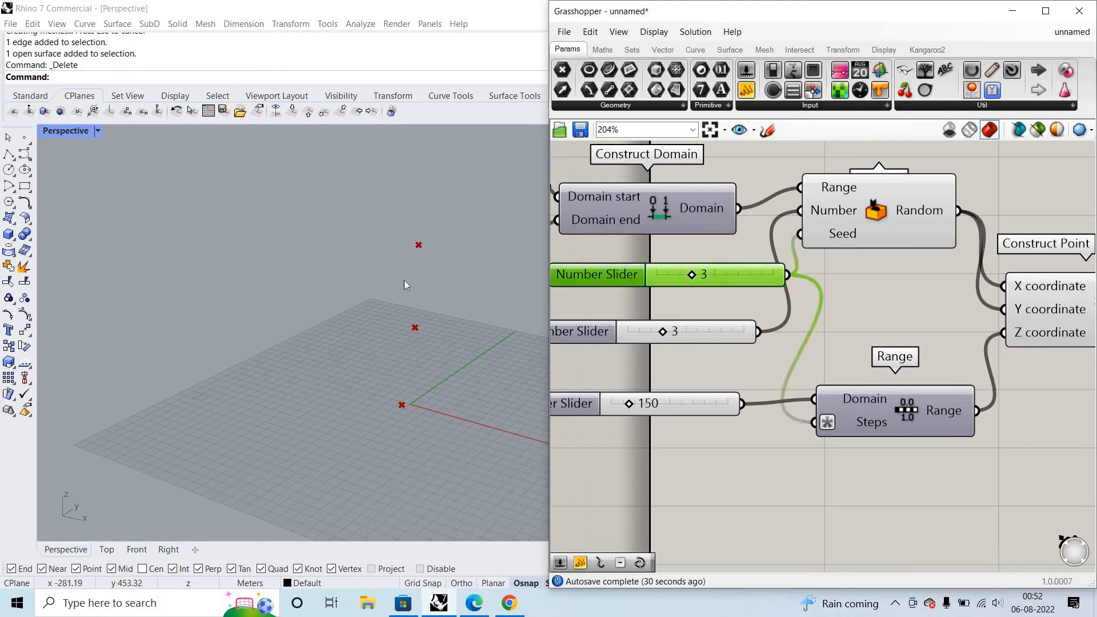
right_click_drag(725, 491, 774, 460)
double_click(725, 490)
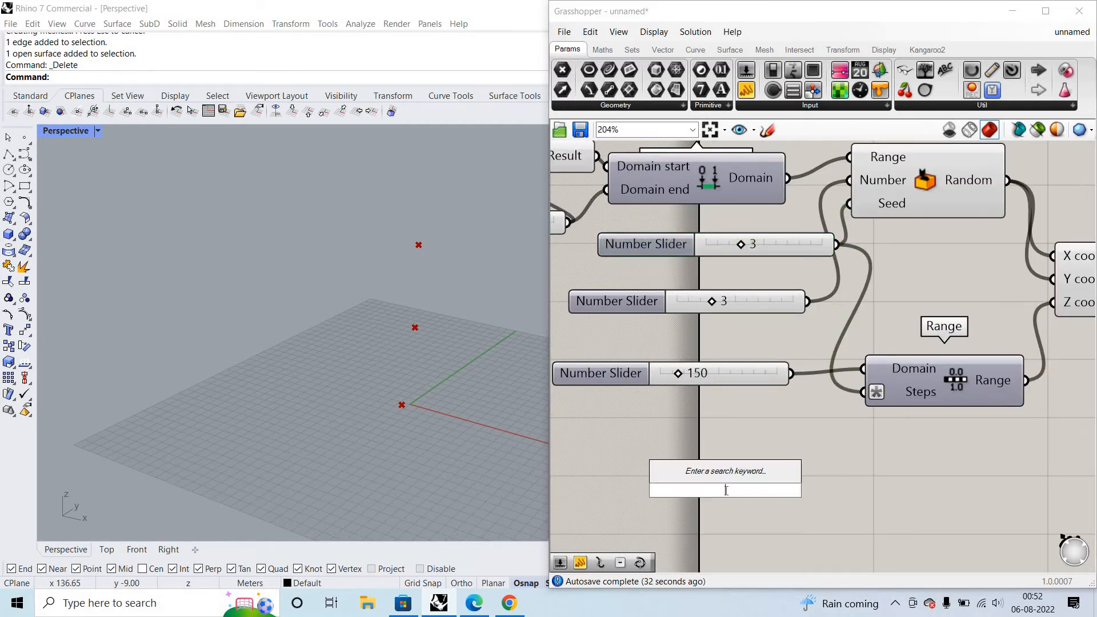
type("subr")
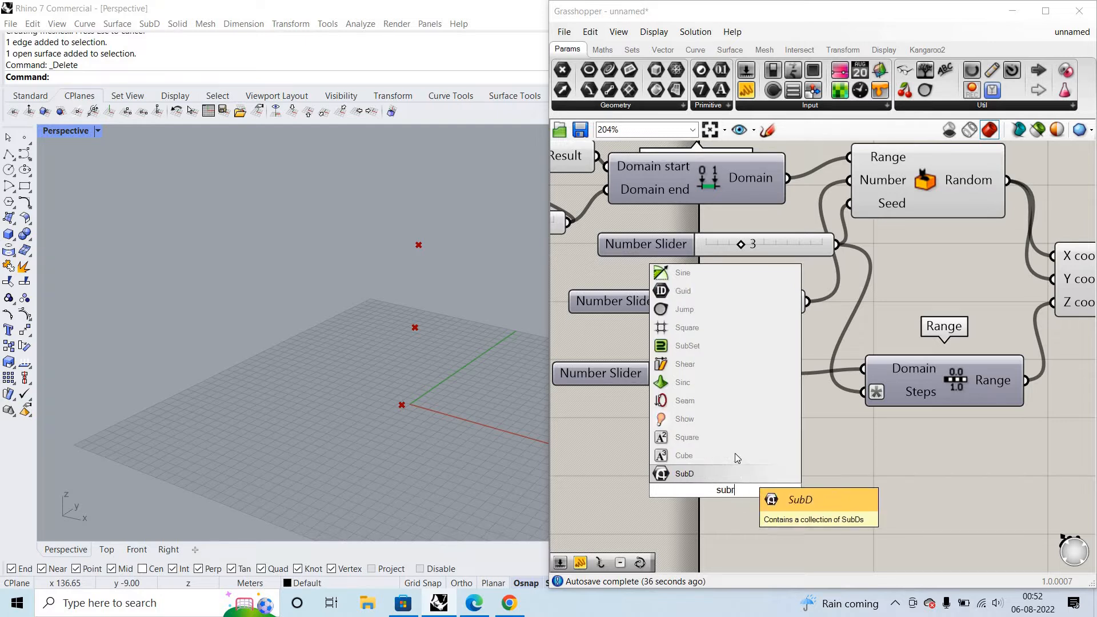
type("a")
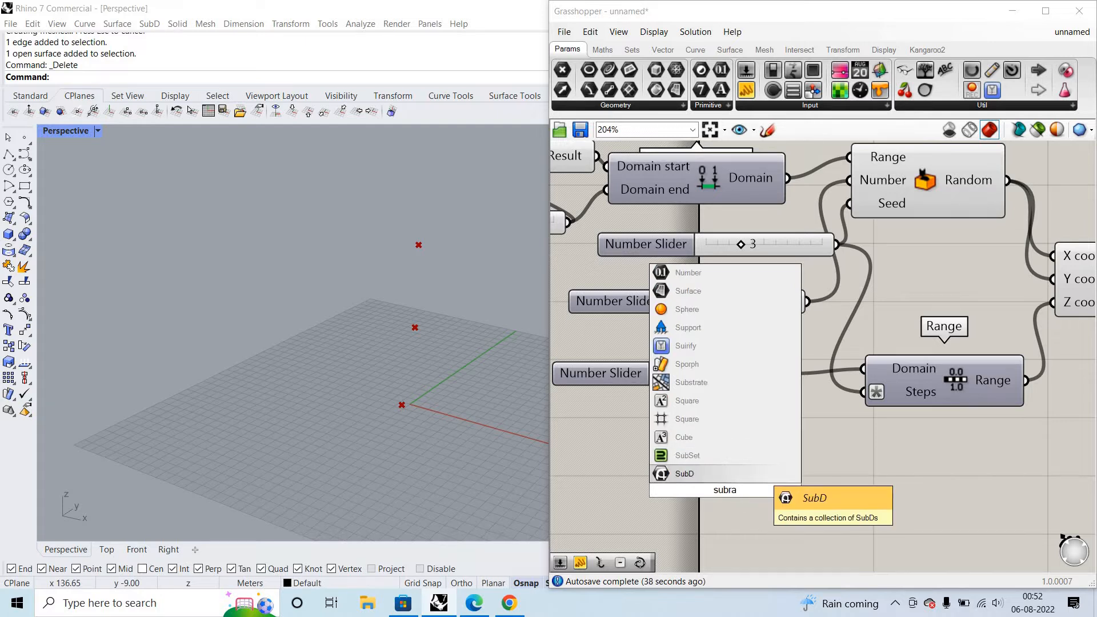
type("ti")
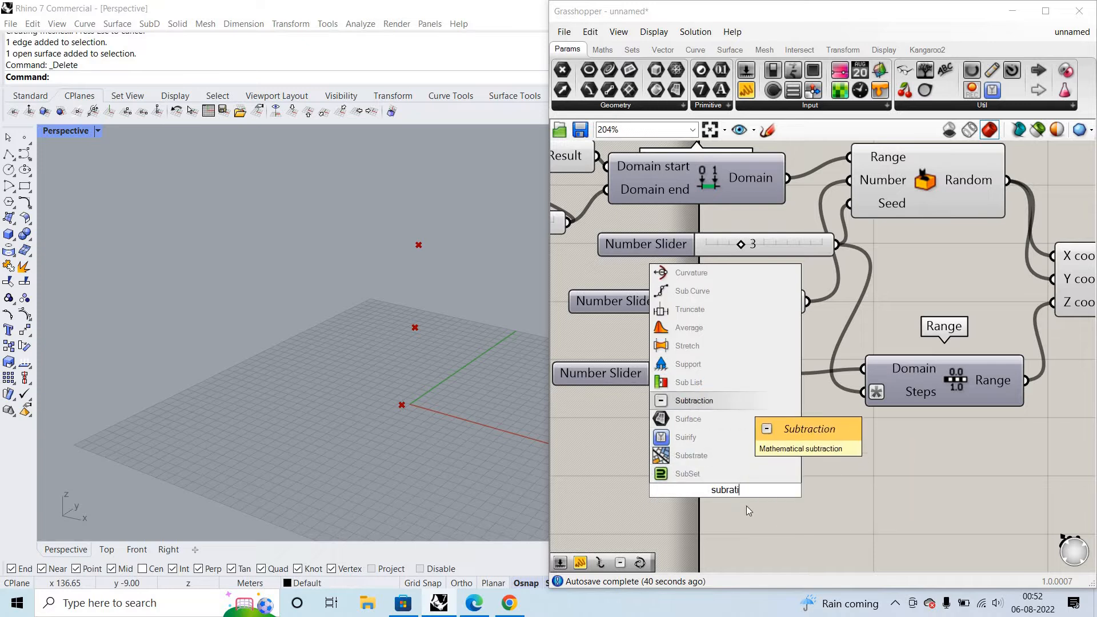
left_click(746, 405)
scroll(739, 481, "up", 2)
left_click_drag(744, 480, 837, 448)
scroll(925, 452, "down", 3)
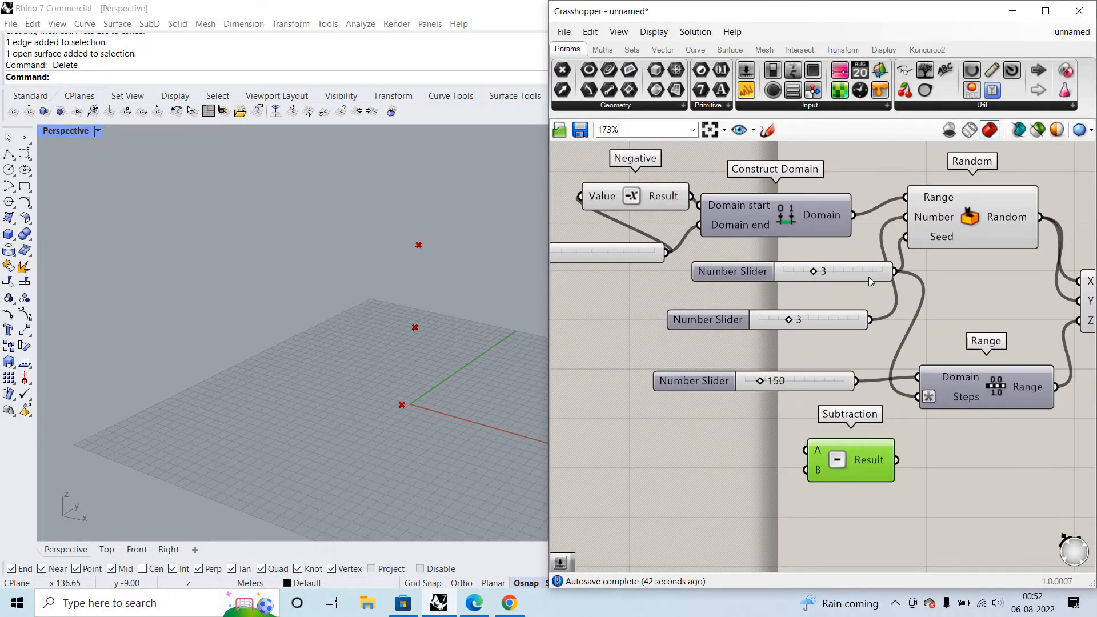
- Wire the slider feeding Random's Seed into Subtraction's A input and a new slider with value 1 into B
left_click_drag(838, 273, 807, 451)
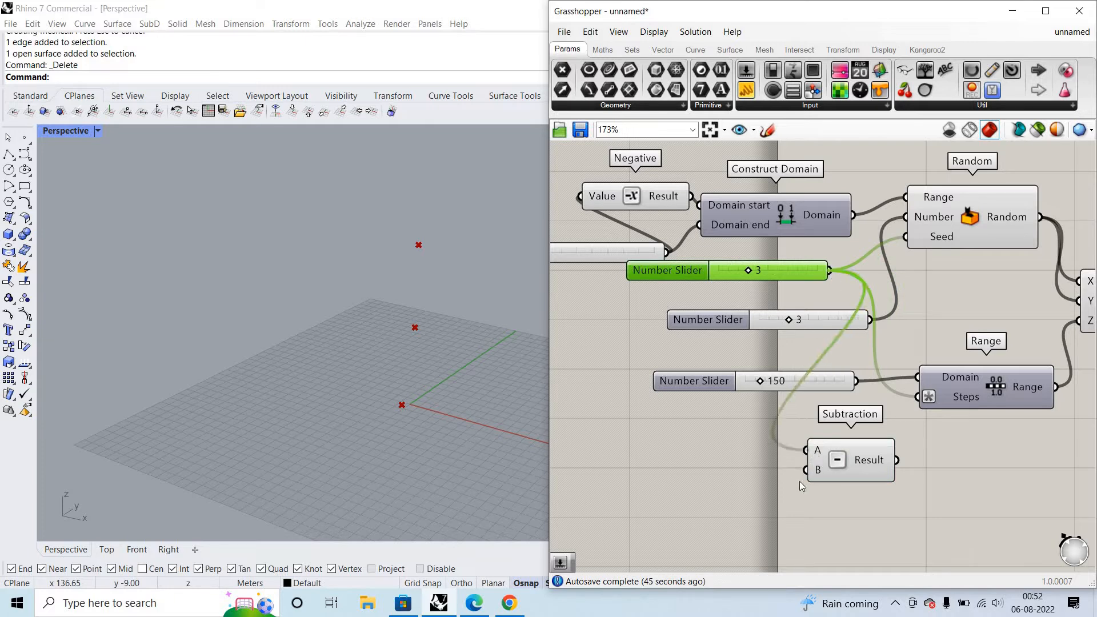
double_click(719, 488)
double_click(720, 488)
type("1")
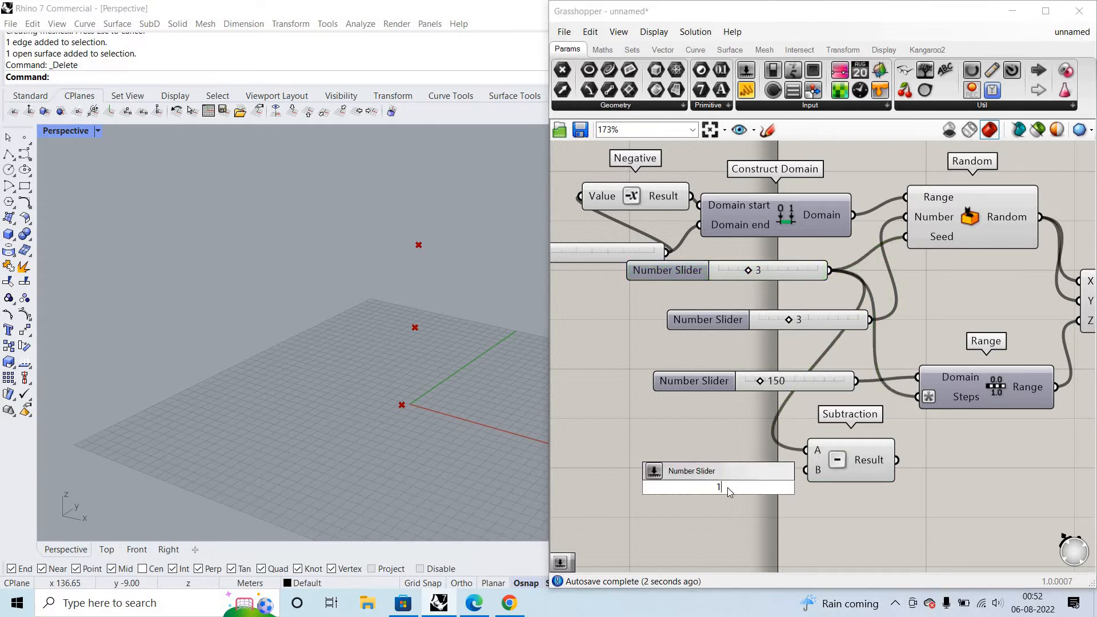
key("Return")
left_click_drag(765, 485, 806, 470)
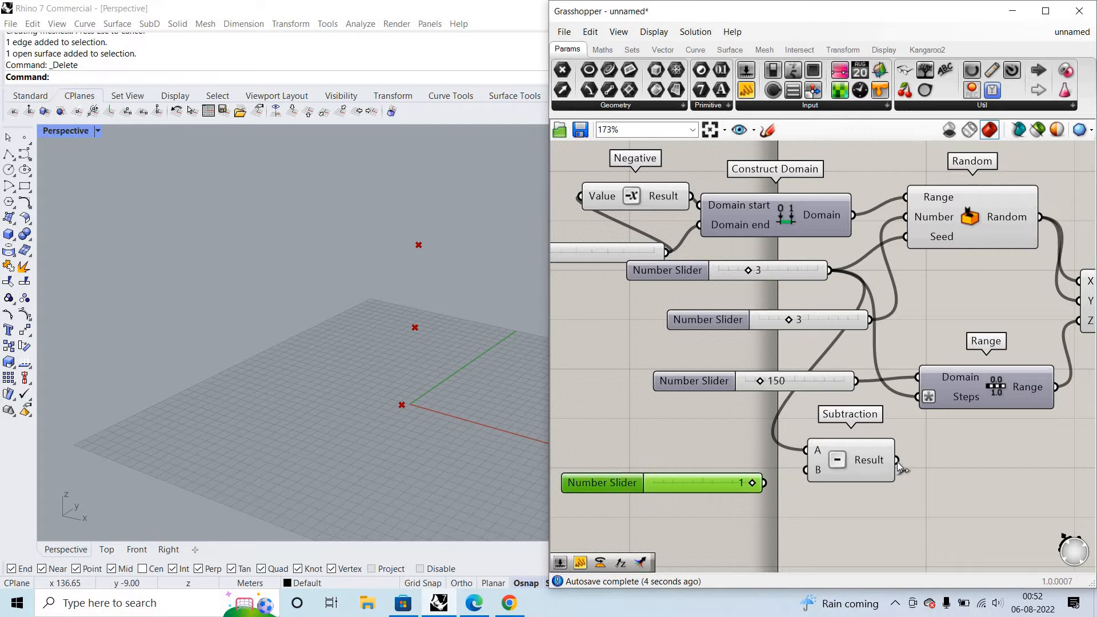
- Connect Subtraction's Result to Range's Steps input and clear the expression on Steps
left_click_drag(899, 460, 938, 396)
mouse_move(918, 395)
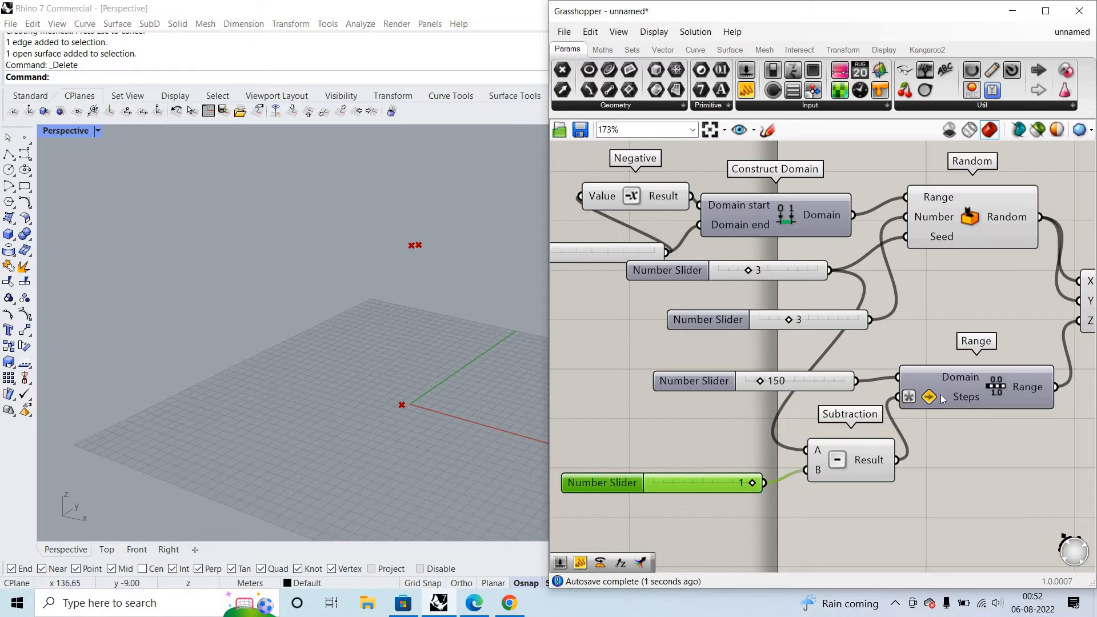
key("ctrl+z")
key("ctrl+y")
right_click(954, 400)
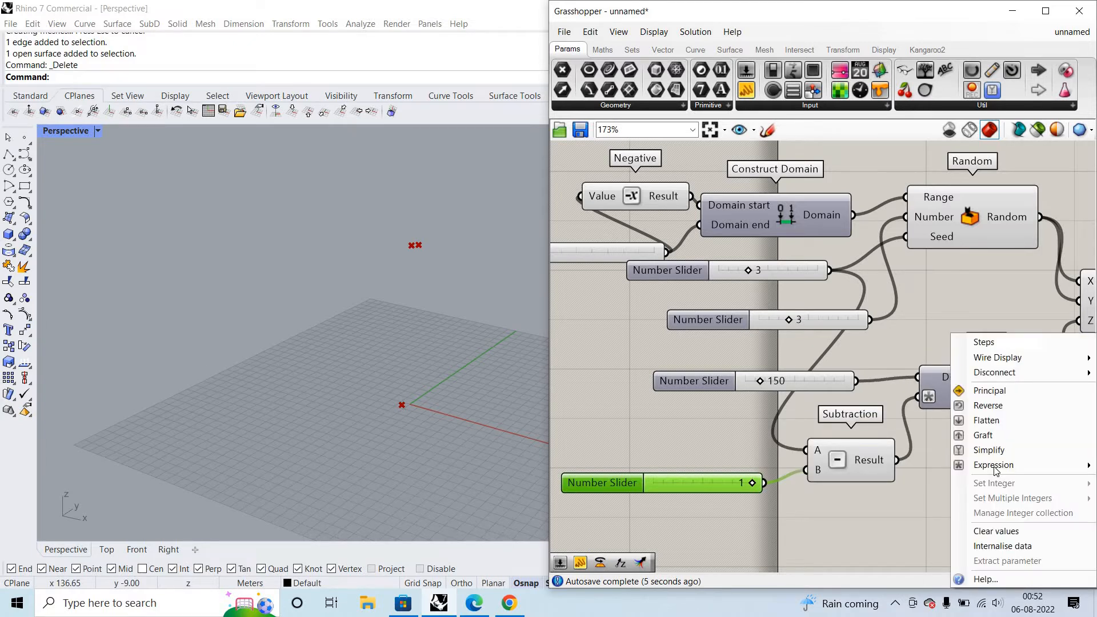
mouse_move(994, 466)
left_click(886, 481)
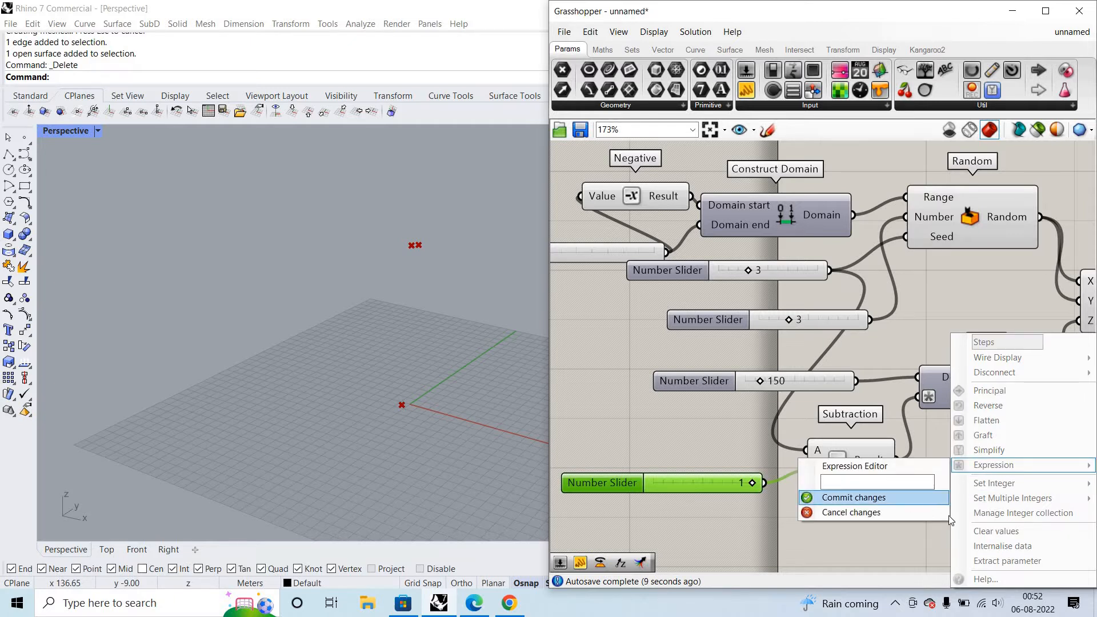
left_click(902, 499)
left_click(936, 414)
- Check Subtraction's Result in a temporary panel and delete that panel
right_click_drag(937, 415, 873, 399)
scroll(891, 403, "up", 2)
left_click(745, 91)
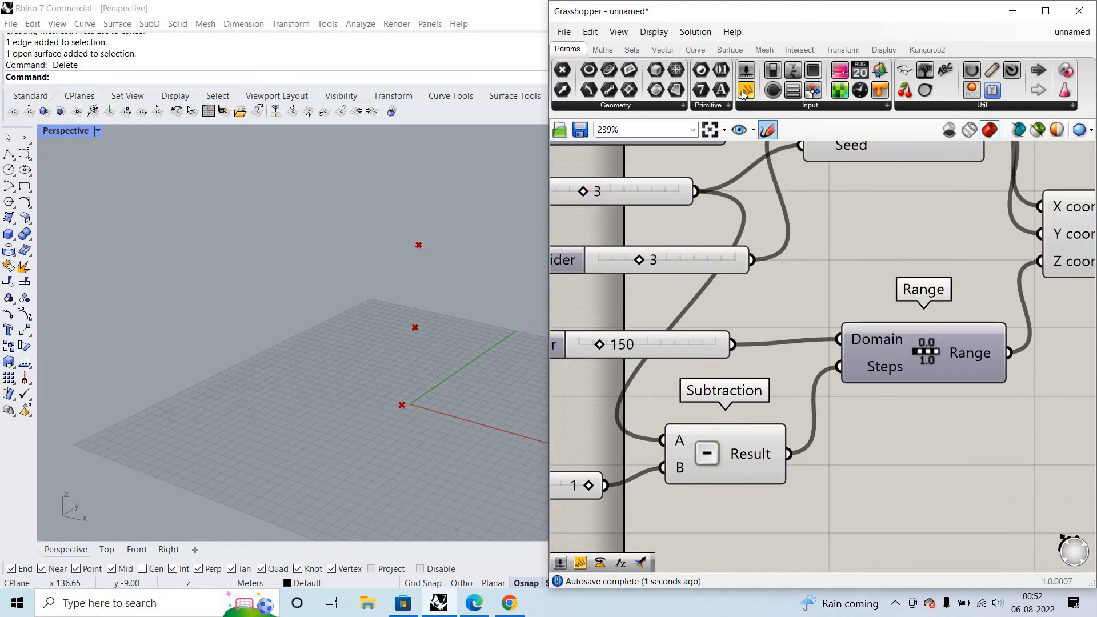
left_click(869, 434)
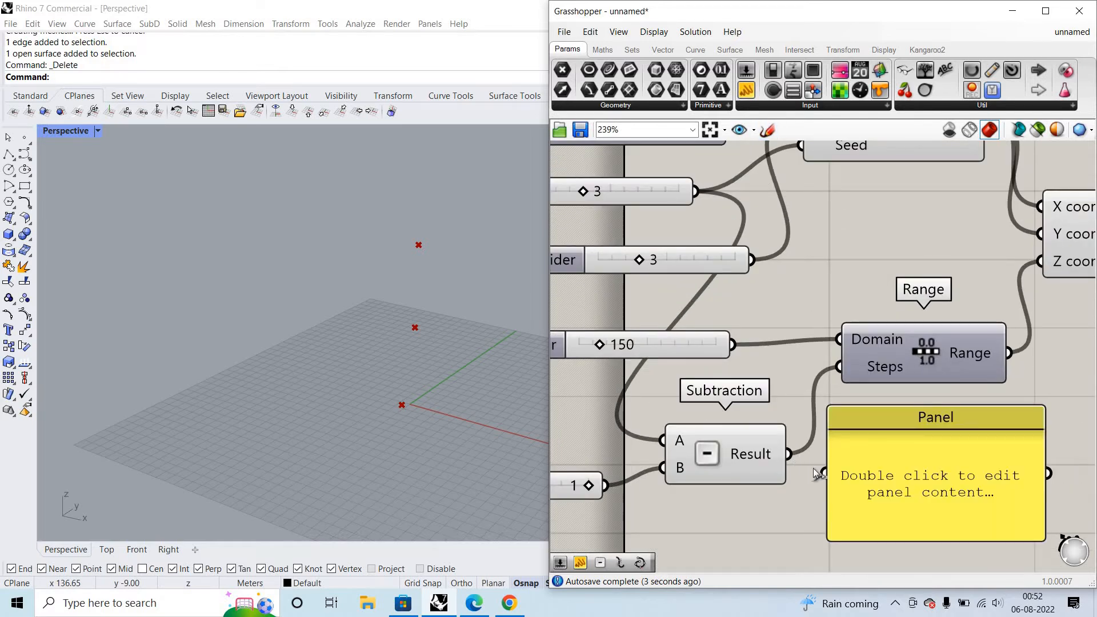
left_click_drag(789, 454, 823, 474)
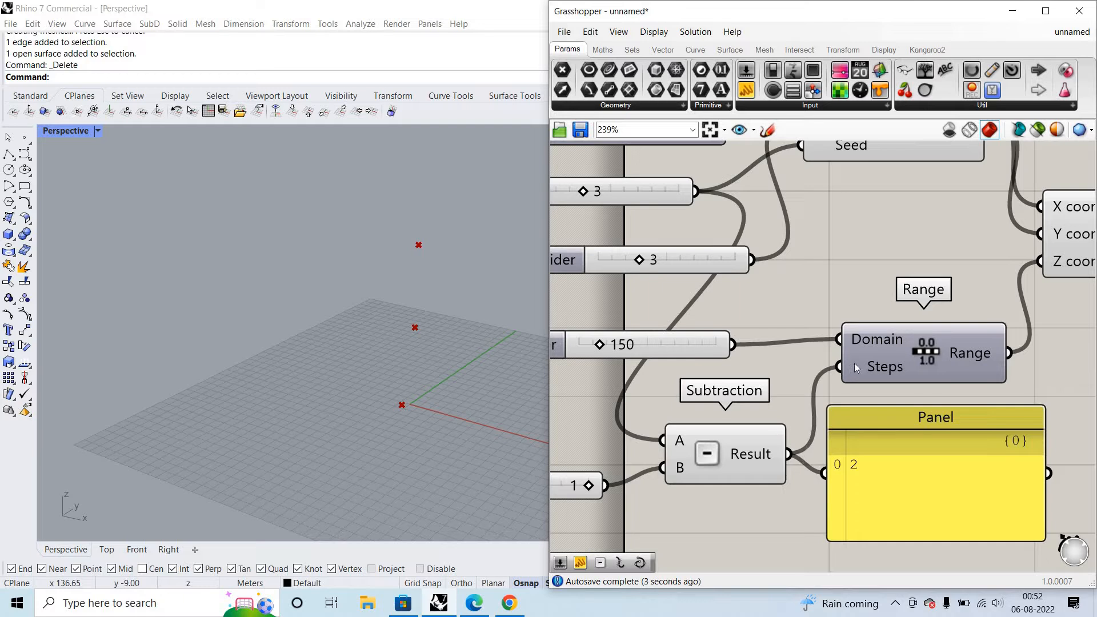
mouse_move(855, 363)
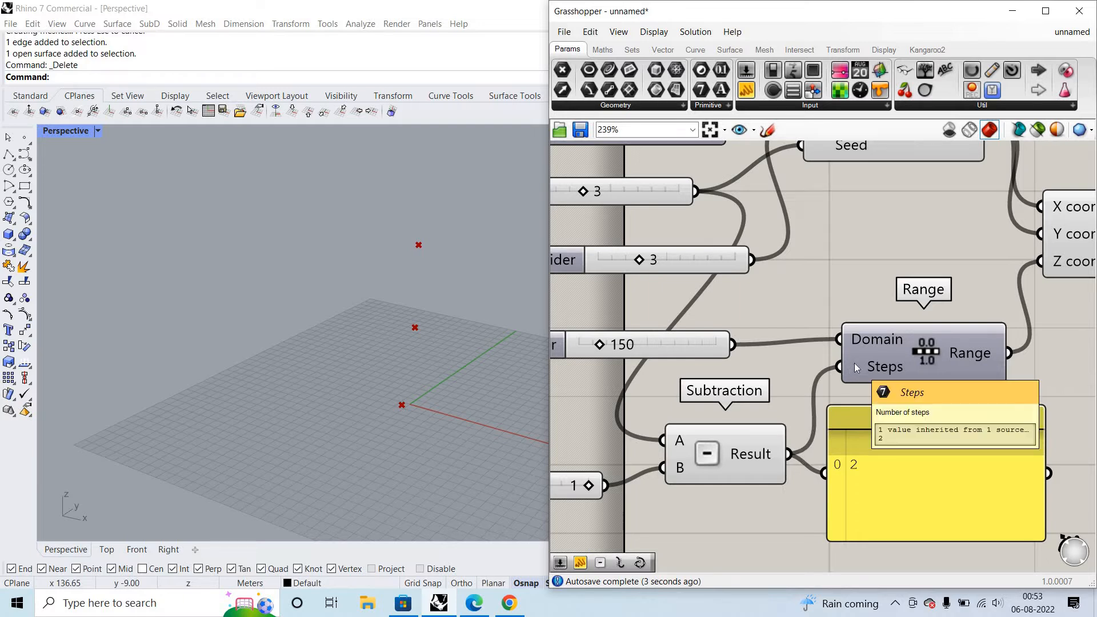
left_click(933, 515)
key("Delete")
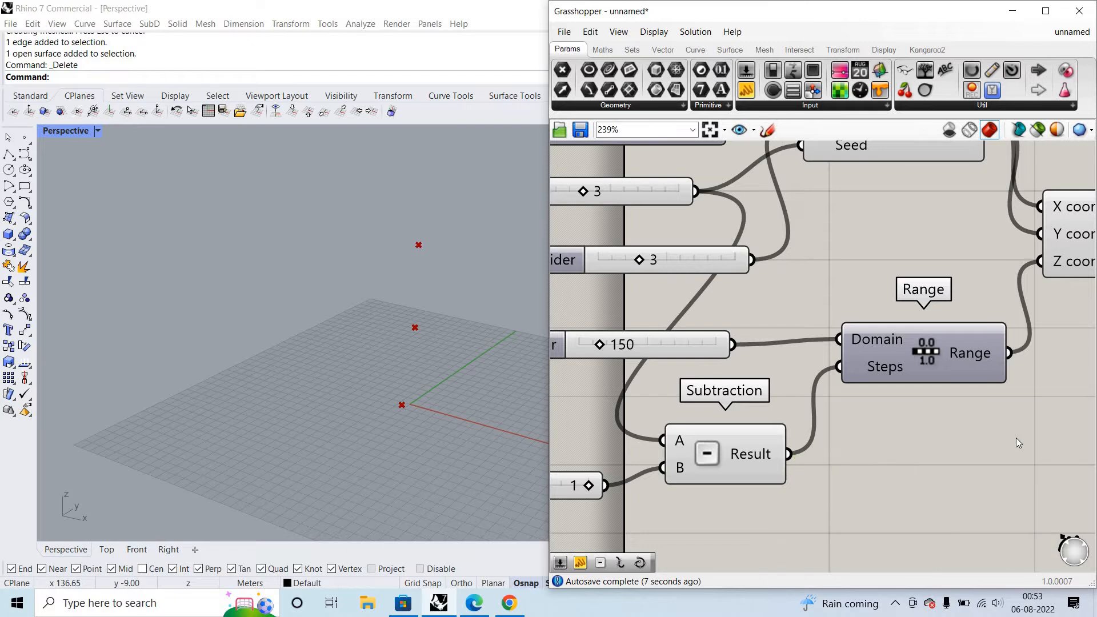
- Delete the Subtraction component together with the slider feeding its B input
scroll(825, 486, "down", 3)
left_click_drag(722, 470, 768, 512)
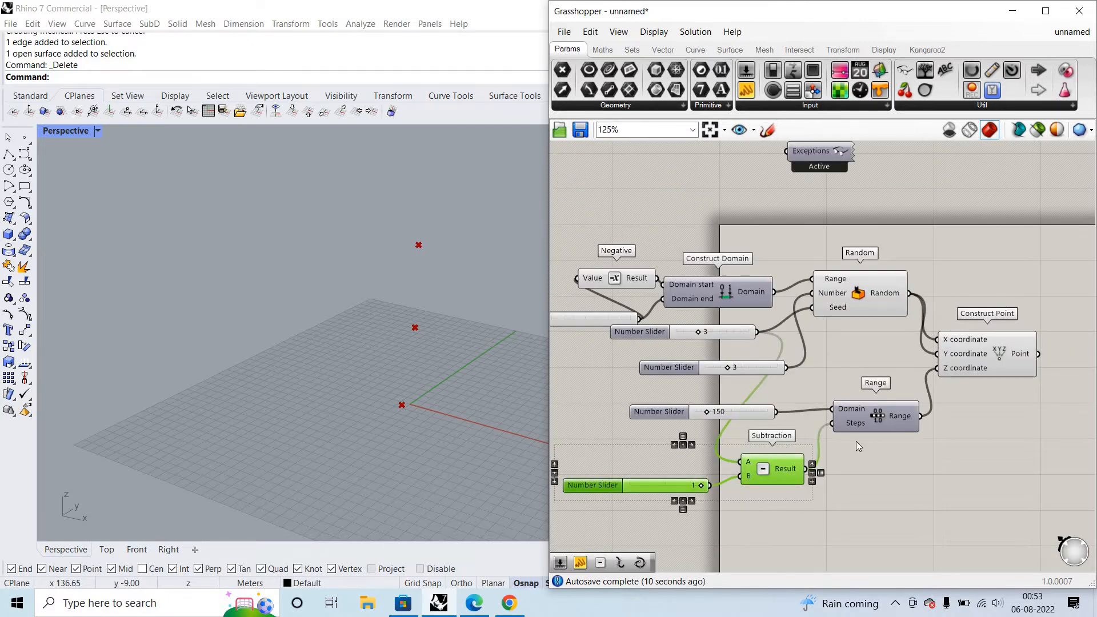
key("Delete")
- Enter the expression x-1 on the Steps input of the Range component and commit it
right_click(856, 423)
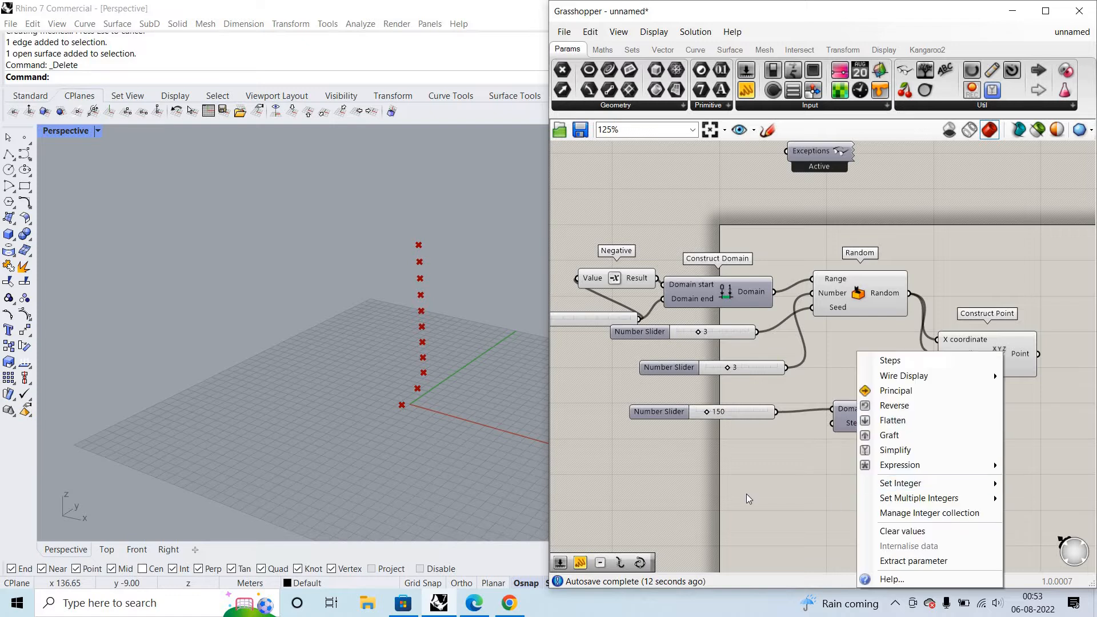
mouse_move(900, 464)
left_click(763, 482)
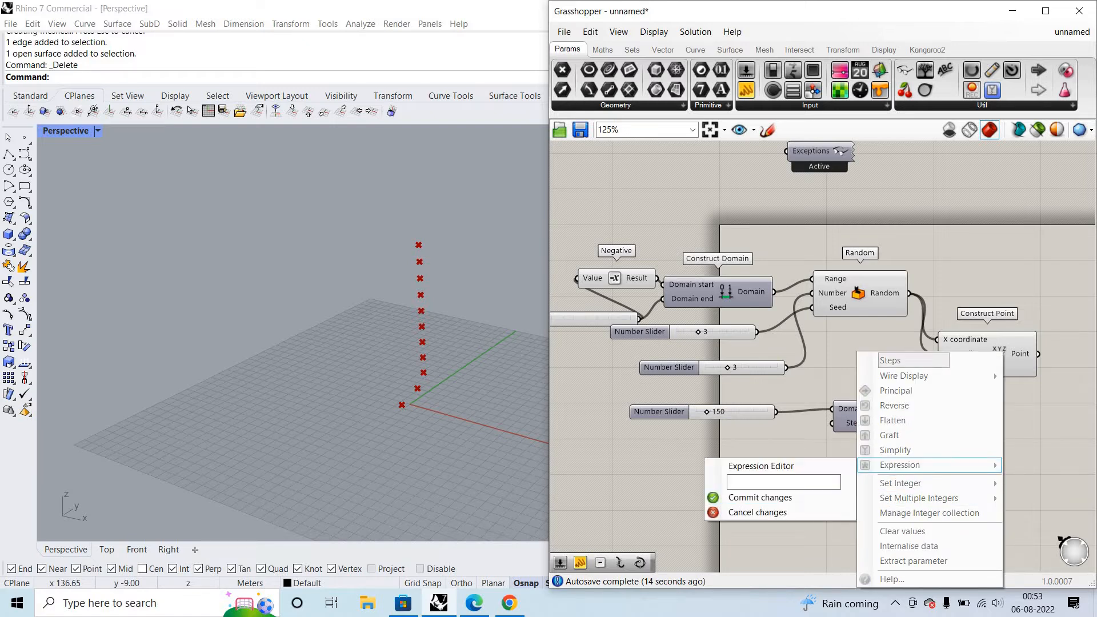
type("x-1")
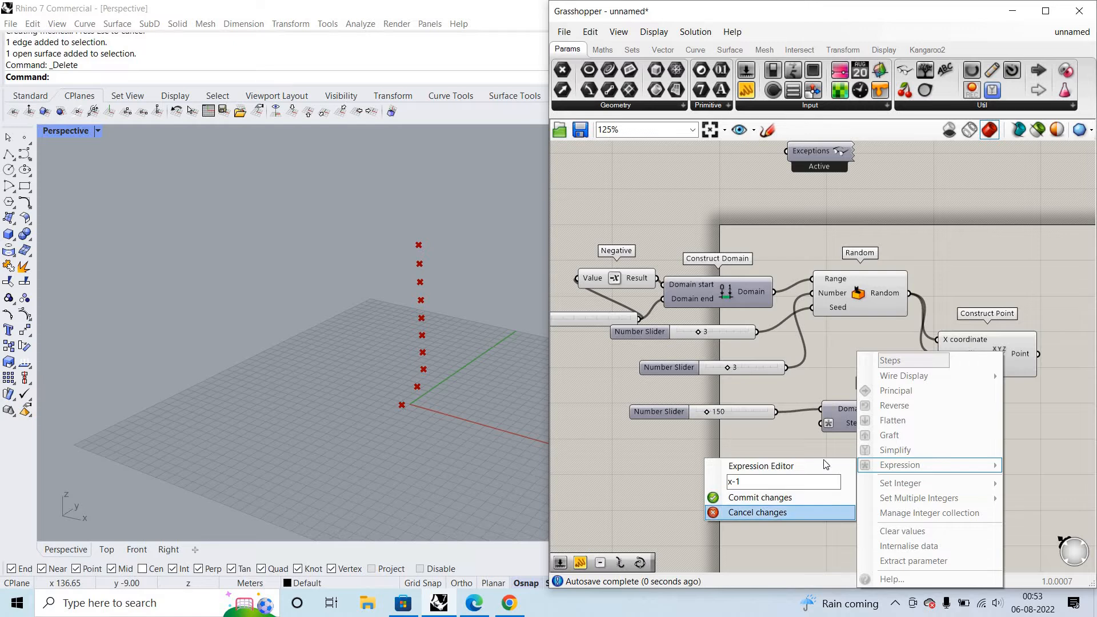
left_click(760, 497)
- Wire the slider that feeds Random's Number into Range's Steps input and inspect the points in Perspective
scroll(806, 395, "up", 3)
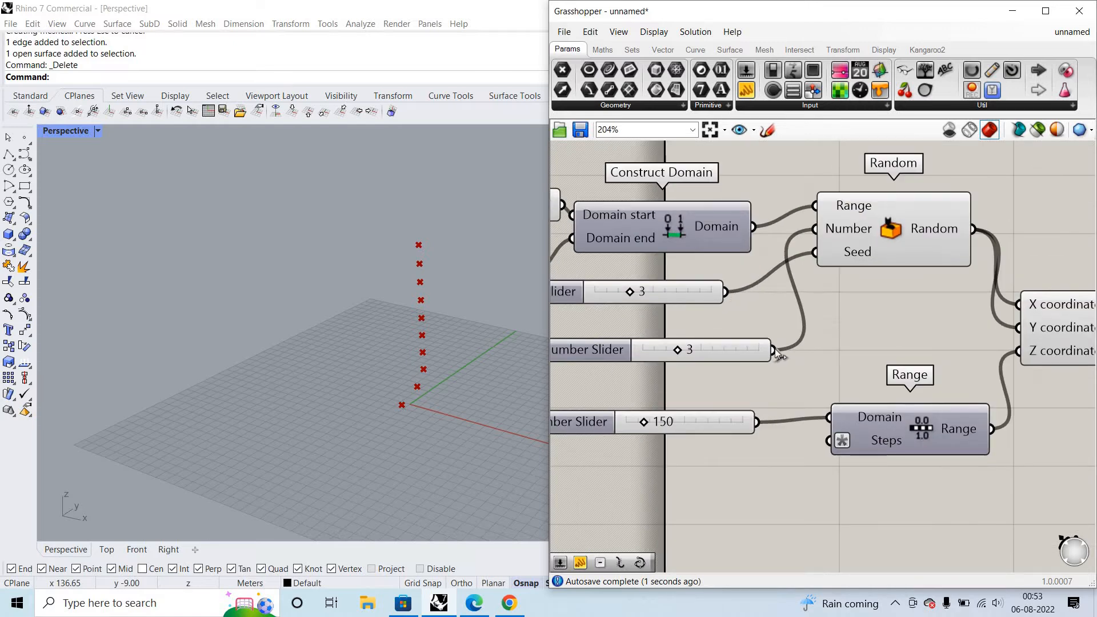
left_click_drag(775, 351, 829, 440)
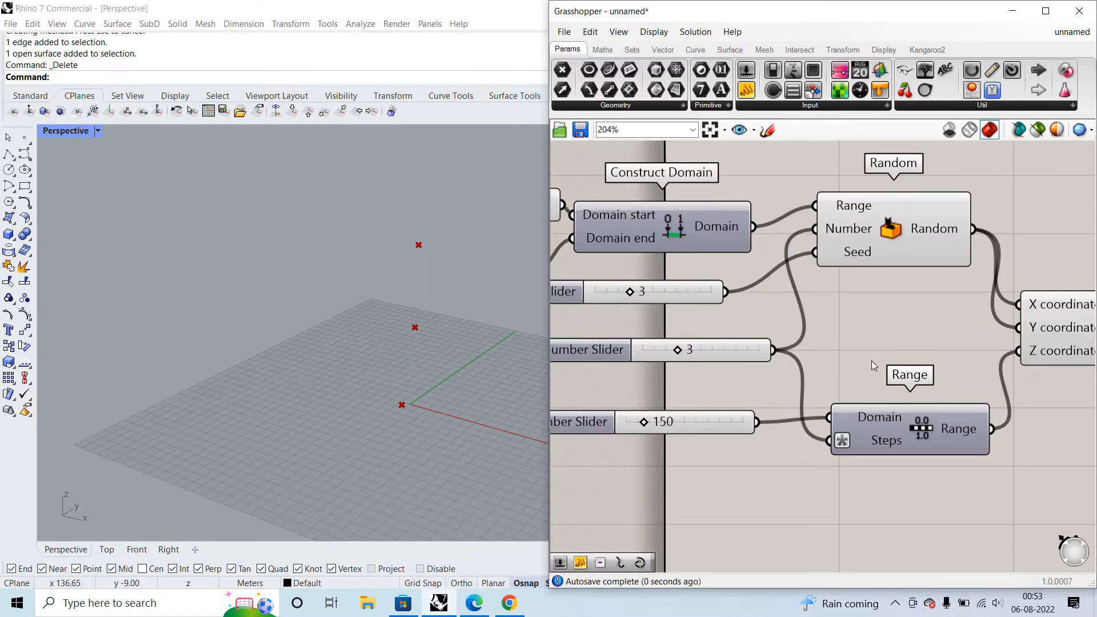
scroll(737, 403, "down", 4)
scroll(1019, 341, "up", 5)
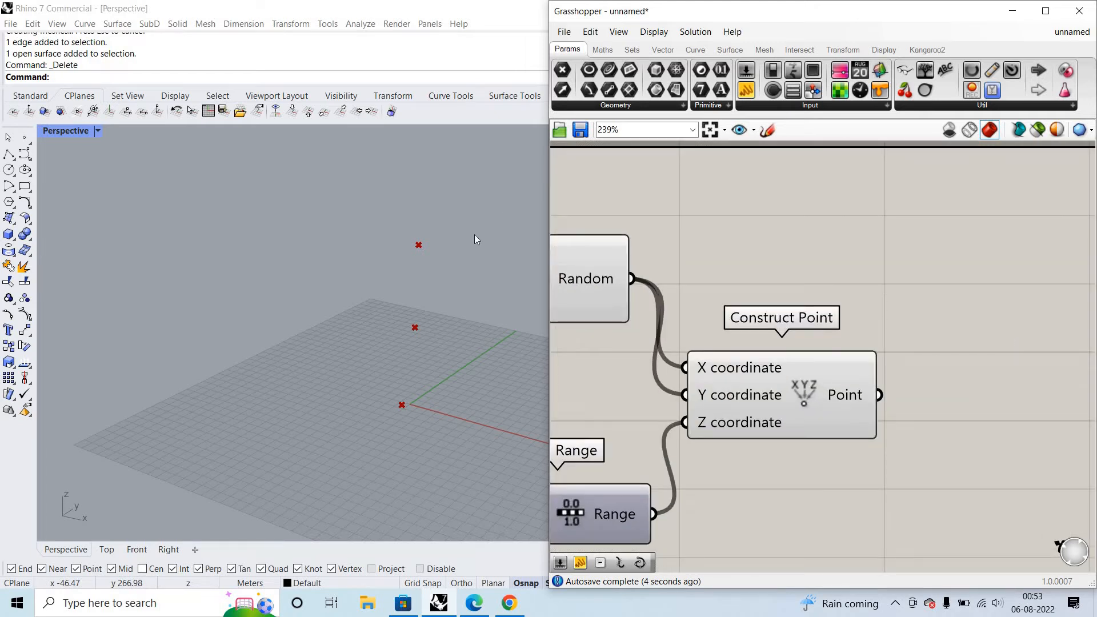
right_click_drag(365, 341, 571, 249)
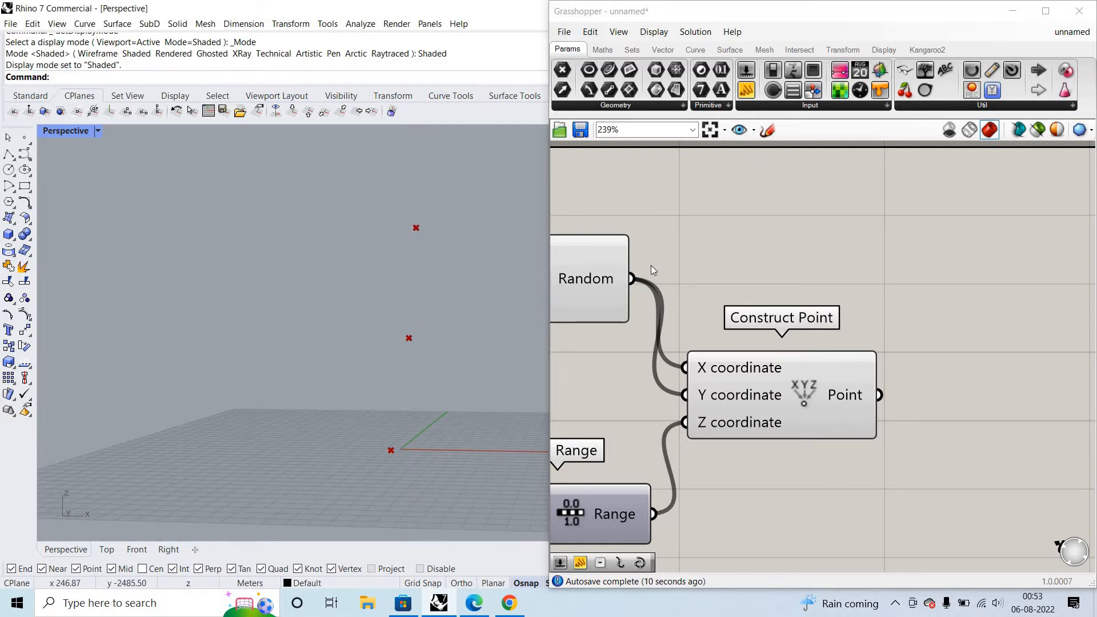
- Add an Interpolate curve component to the canvas beside Construct Point
scroll(999, 378, "down", 5)
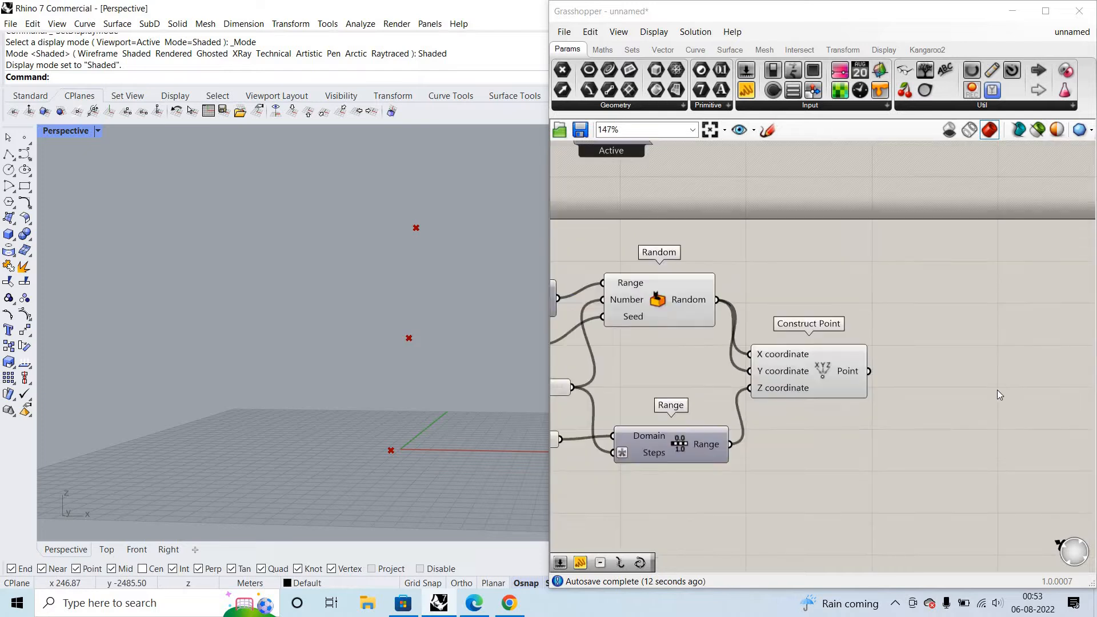
scroll(997, 391, "up", 4)
double_click(996, 380)
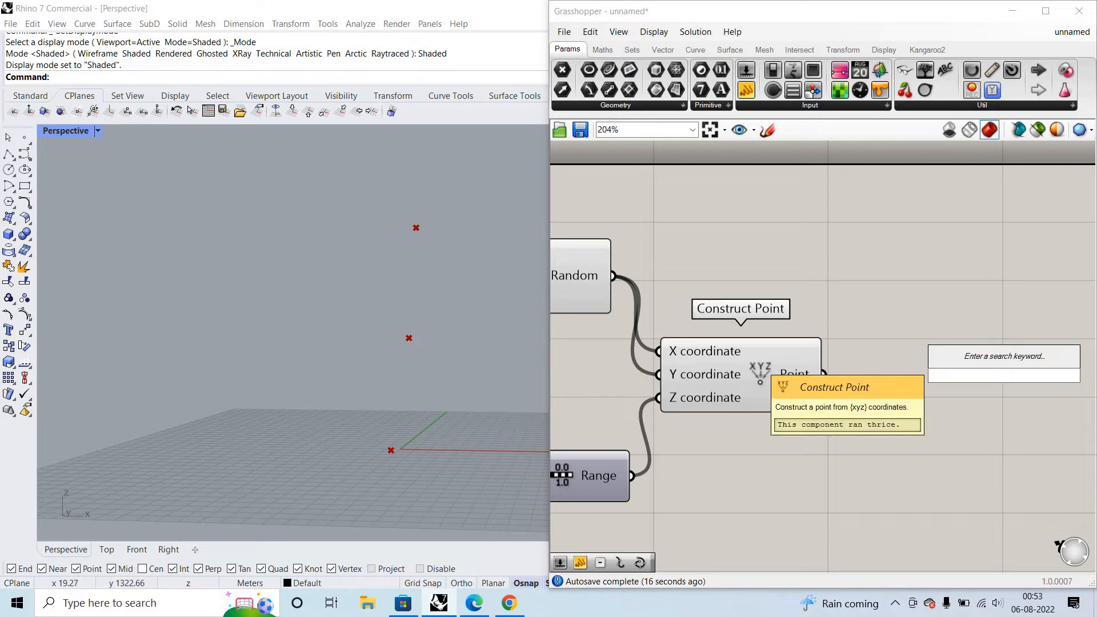
type("inte")
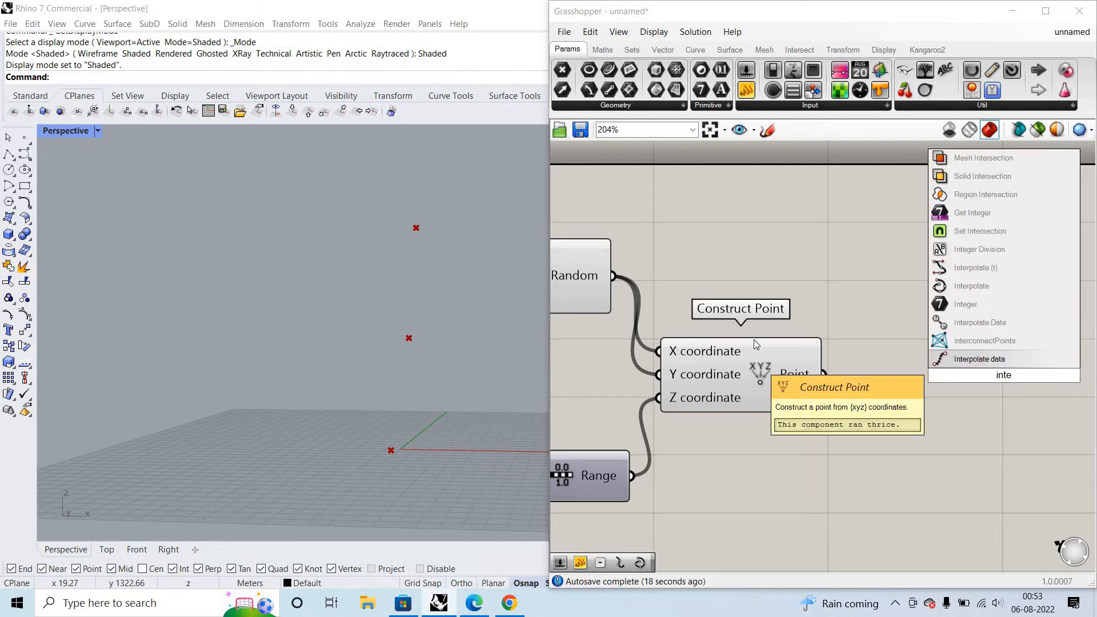
type("r")
left_click(971, 304)
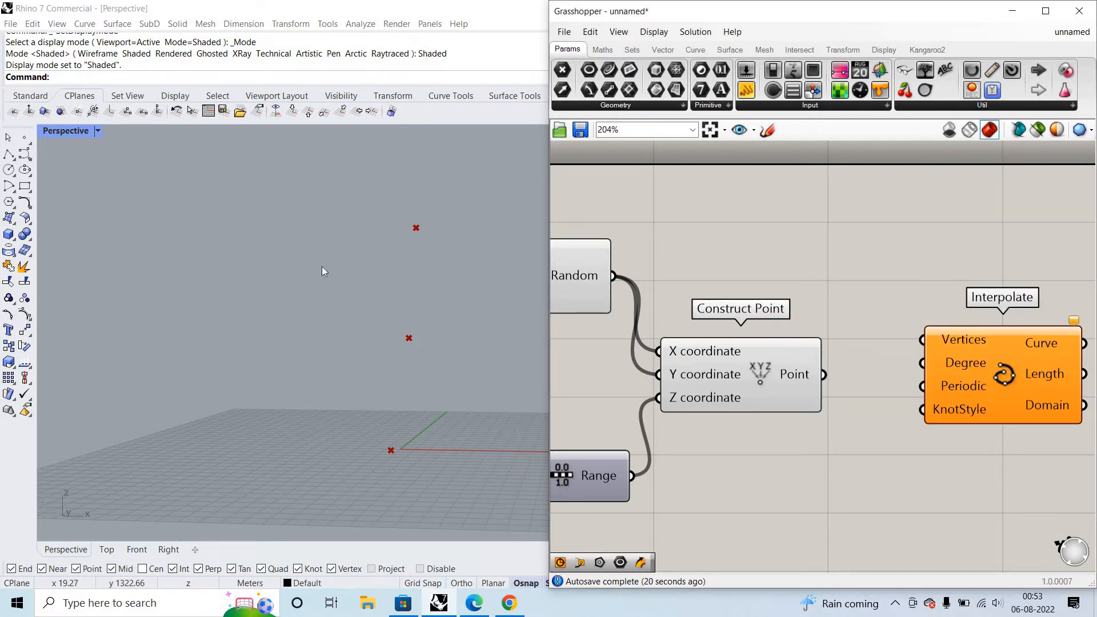
- Wire Construct Point's Point output into Interpolate's Vertices input and inspect the curve in Perspective
left_click(30, 160)
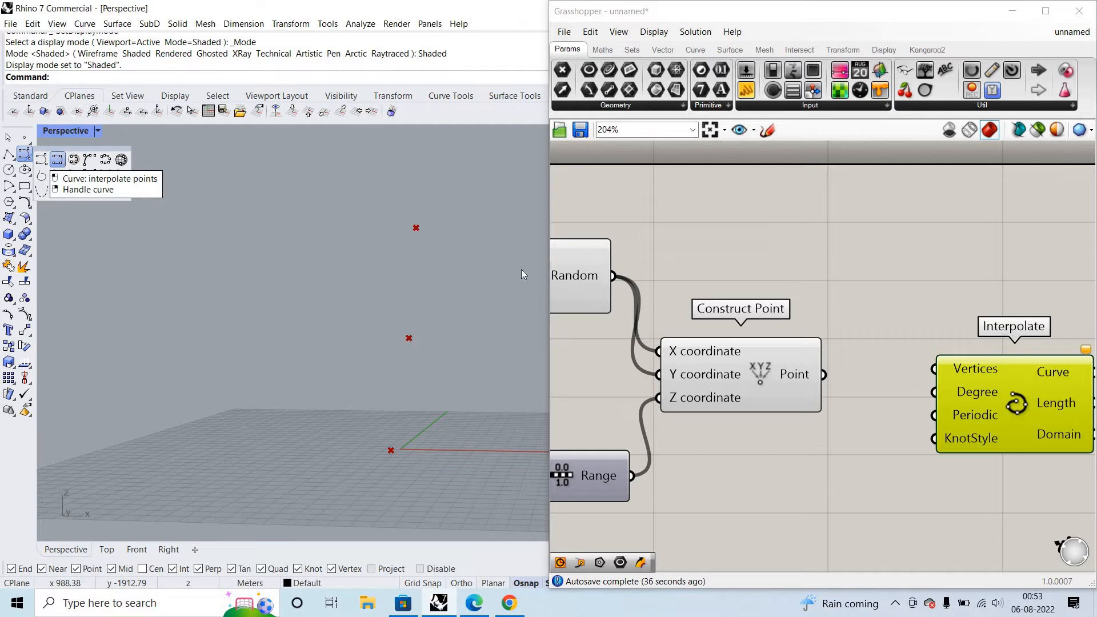
left_click_drag(823, 374, 933, 369)
scroll(345, 351, "down", 5)
scroll(365, 342, "up", 9)
scroll(343, 308, "down", 4)
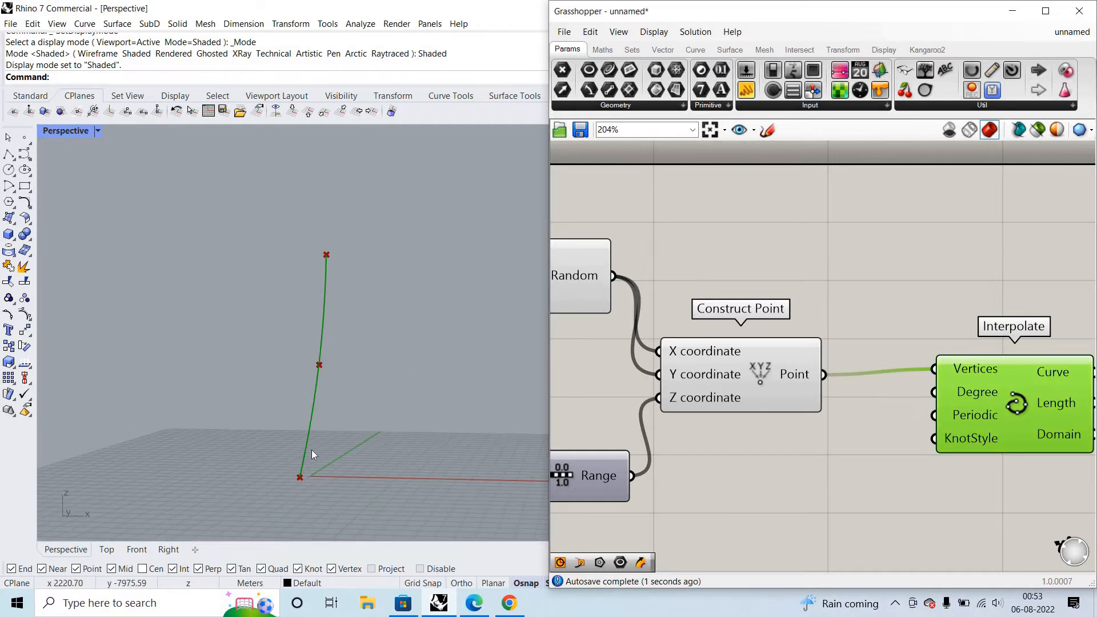
scroll(297, 383, "up", 4)
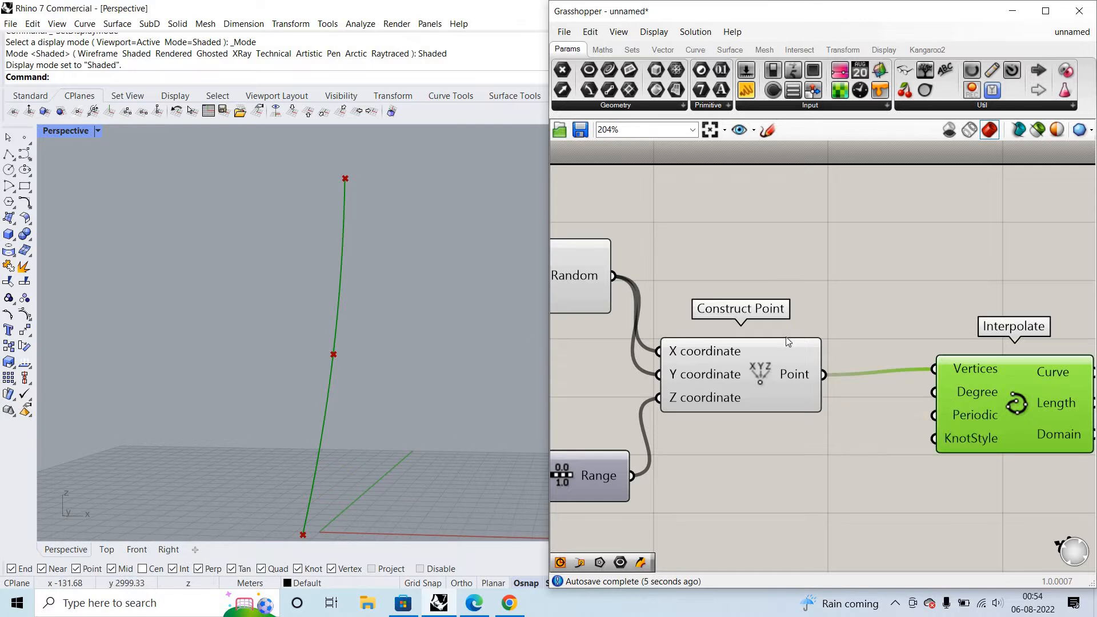
- Turn off the preview of the Construct Point, Random and Range components
left_click_drag(779, 268, 845, 300)
right_click(858, 306)
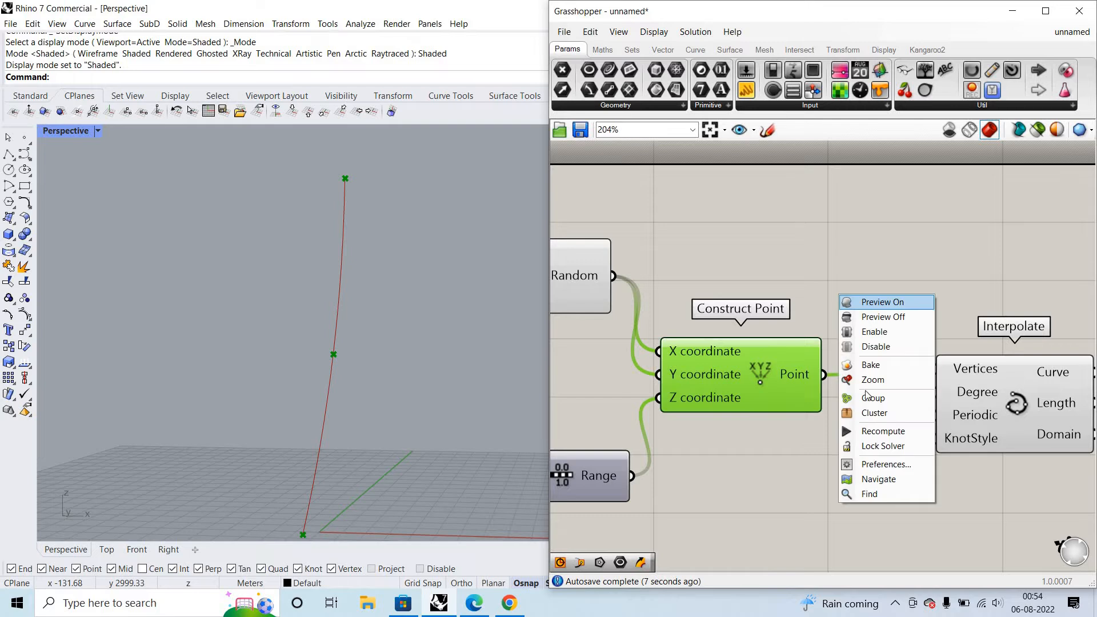
left_click(884, 317)
scroll(871, 432, "down", 3)
left_click_drag(807, 489, 689, 325)
right_click(743, 282)
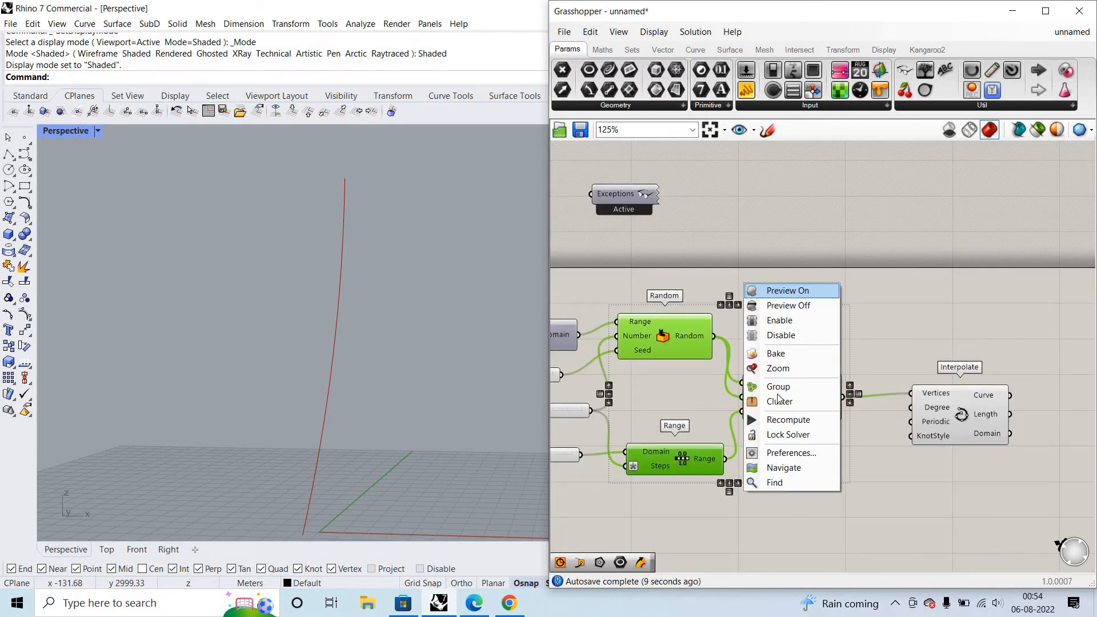
left_click(796, 303)
scroll(893, 424, "up", 2)
left_click(869, 428)
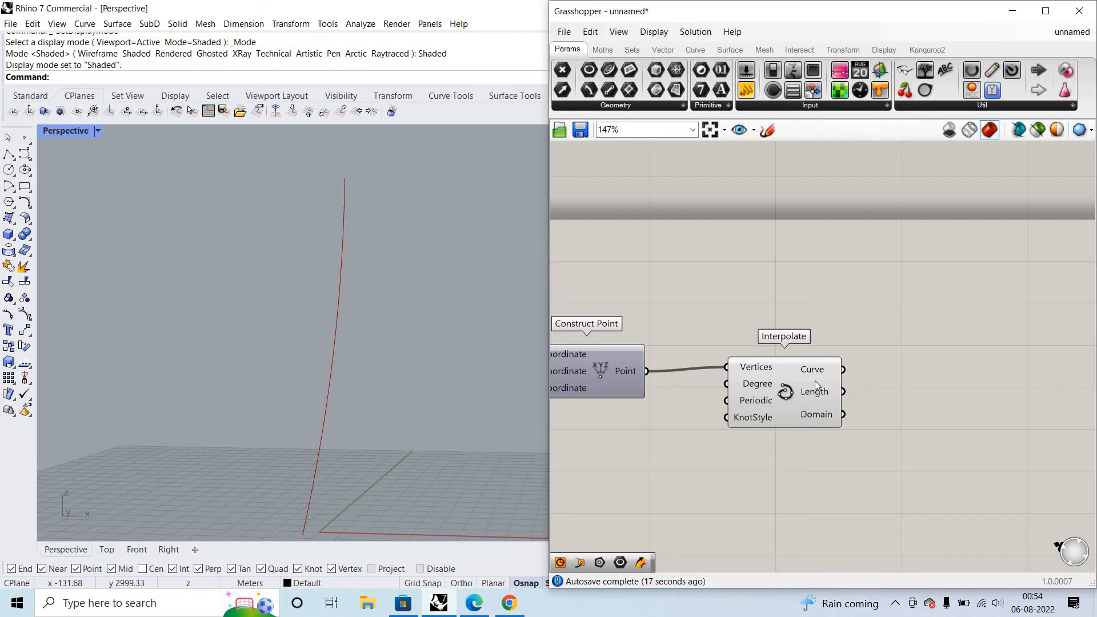
scroll(814, 381, "down", 4)
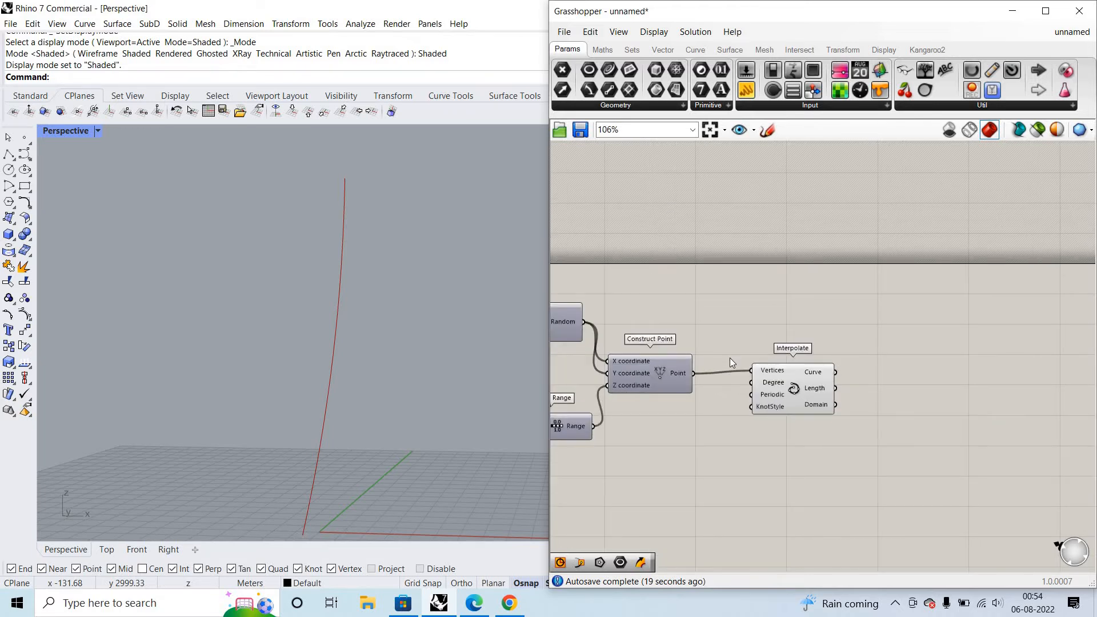
scroll(385, 248, "down", 2)
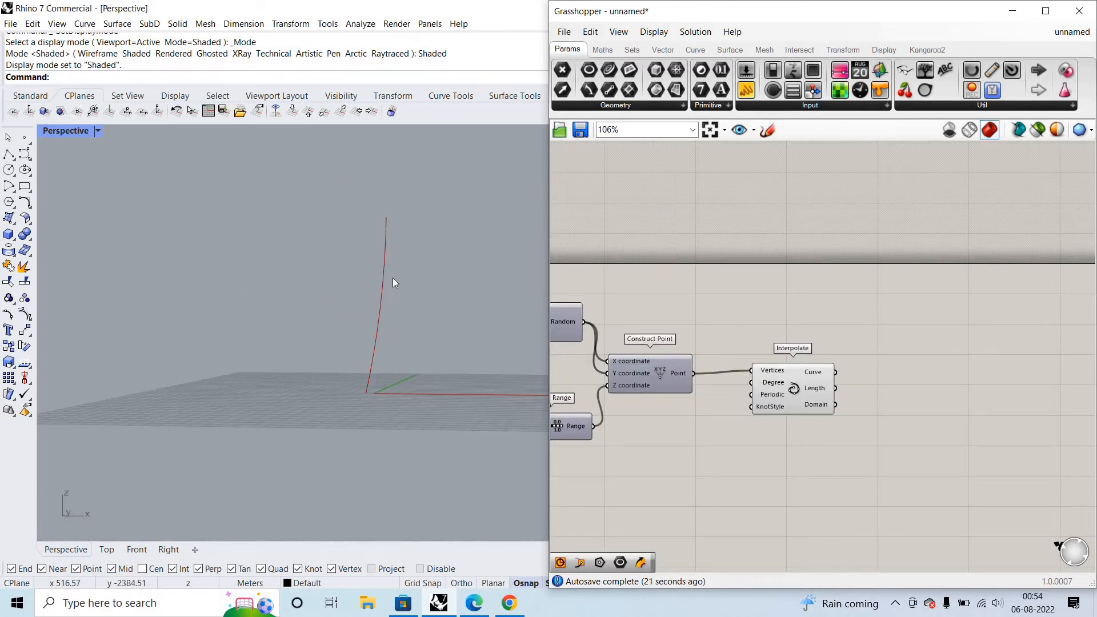
scroll(399, 248, "down", 1)
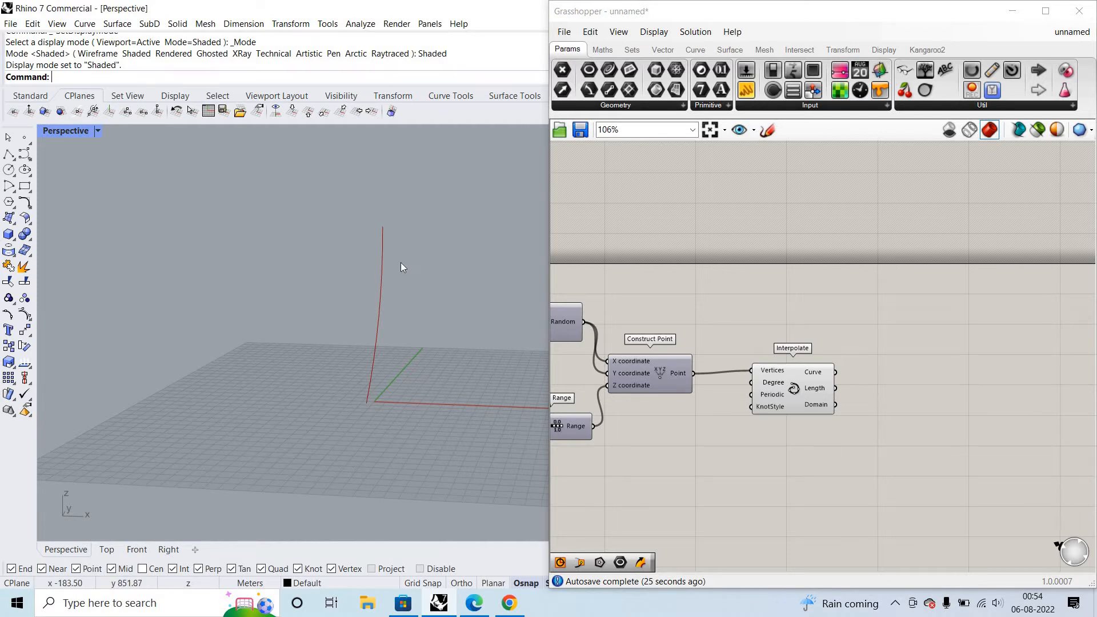
scroll(753, 302, "up", 1)
double_click(754, 300)
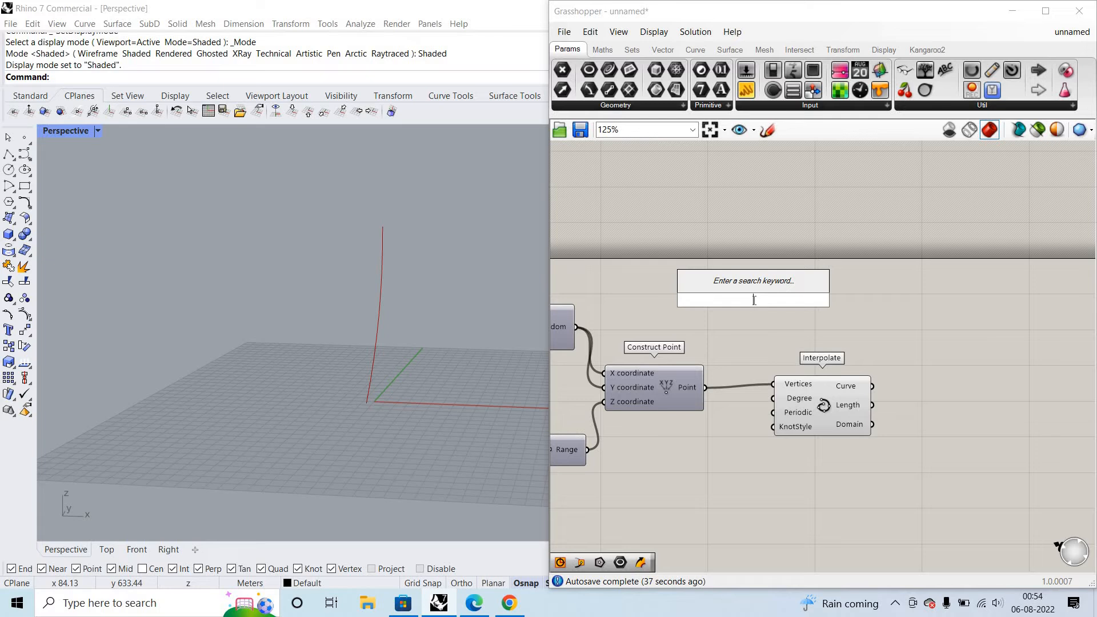
type("circle")
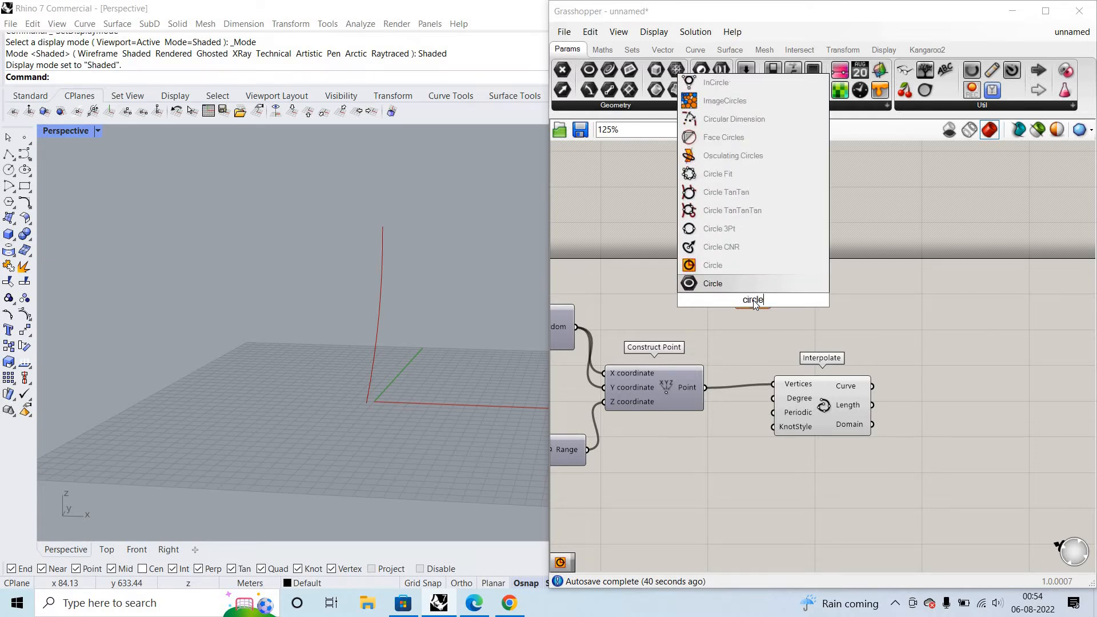
key("Return")
left_click(753, 300)
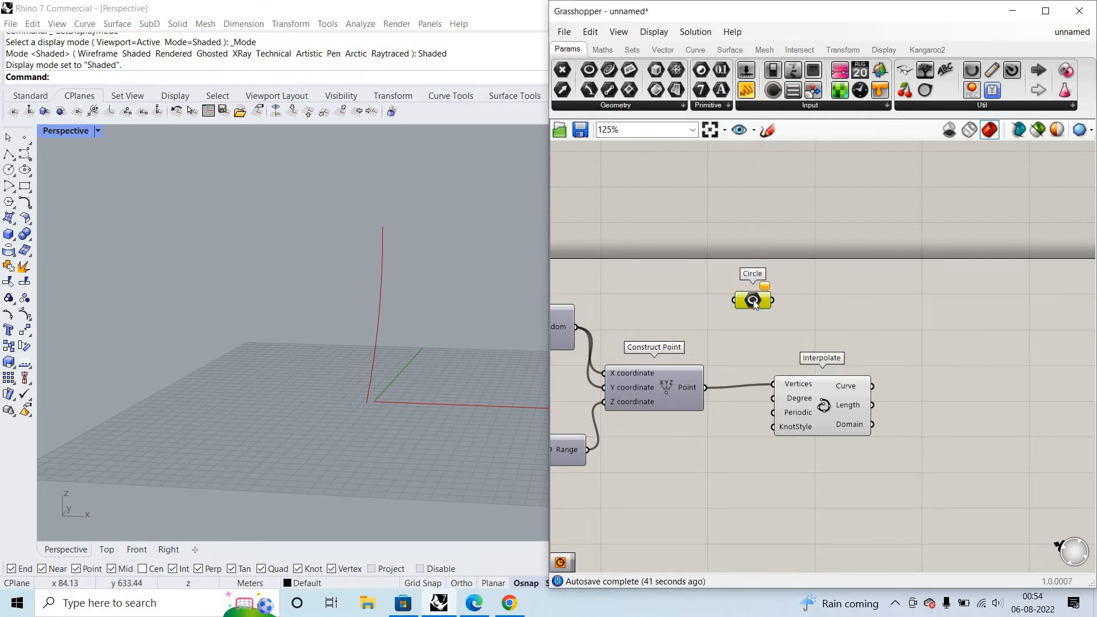
key("Delete")
- Add a Circle component with Plane and Radius inputs above Interpolate and wire Construct Point's Point output into its Plane
double_click(753, 301)
type("cir")
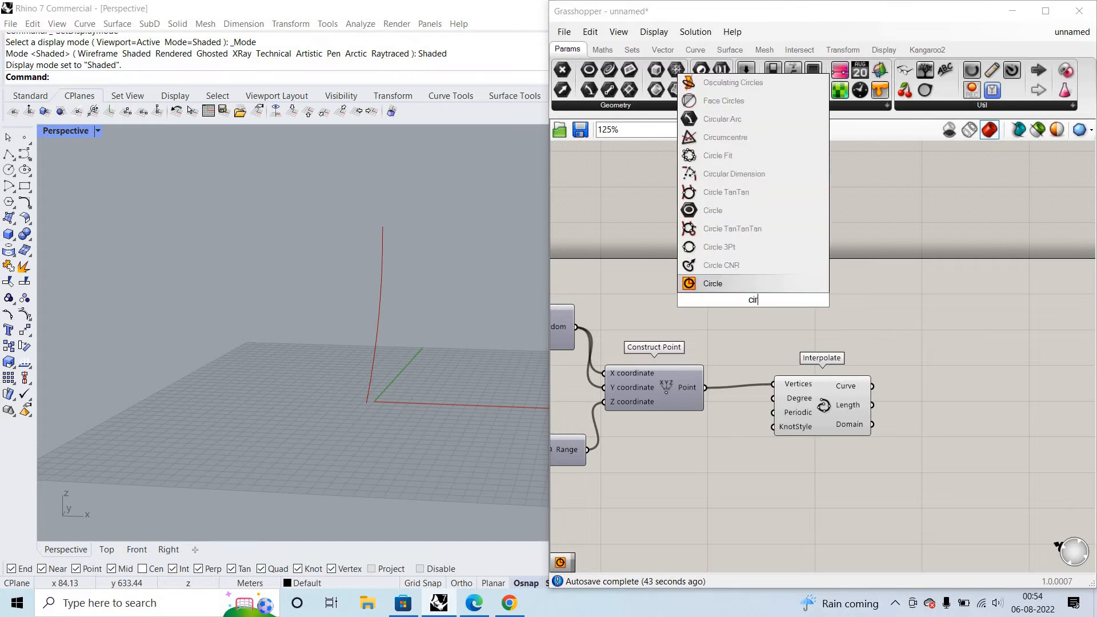
type("l")
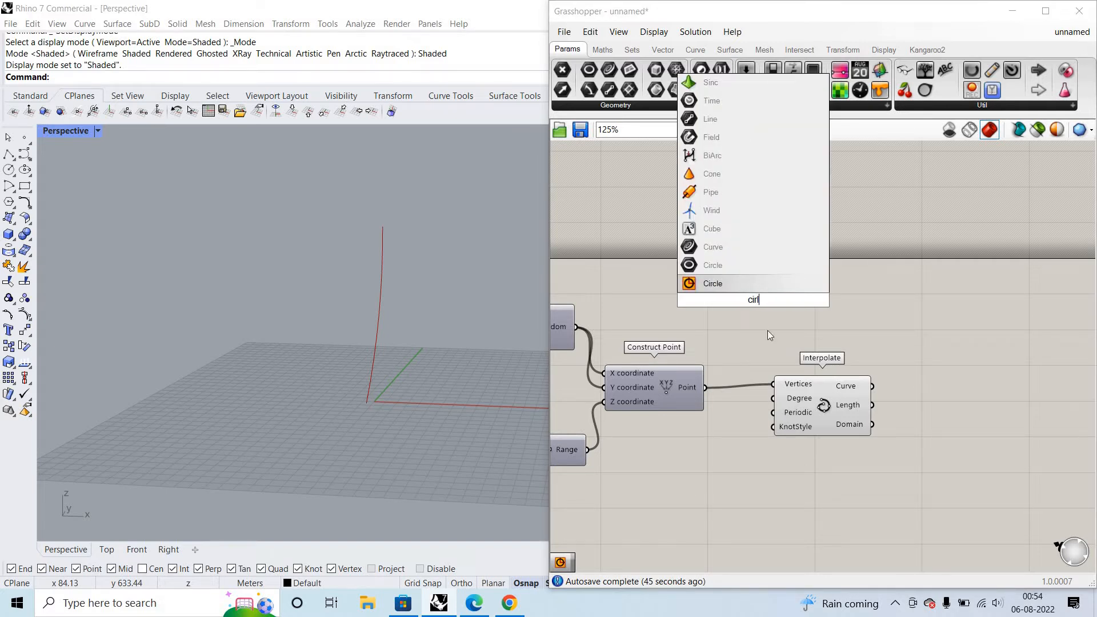
key("Return")
scroll(630, 445, "up", 3)
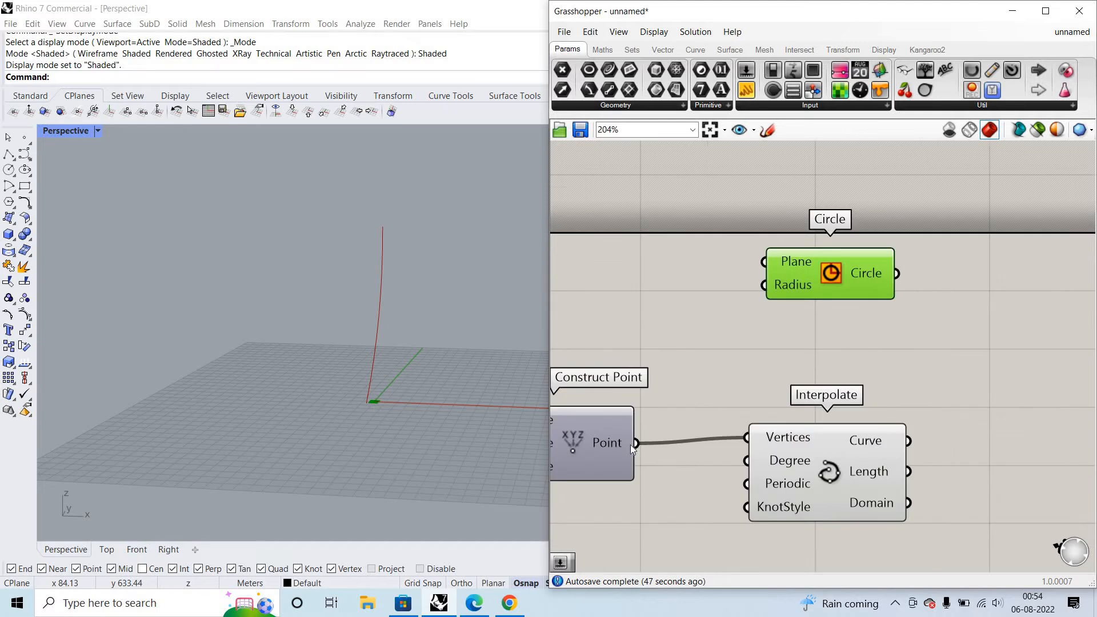
left_click_drag(740, 262, 763, 253)
scroll(346, 324, "up", 3)
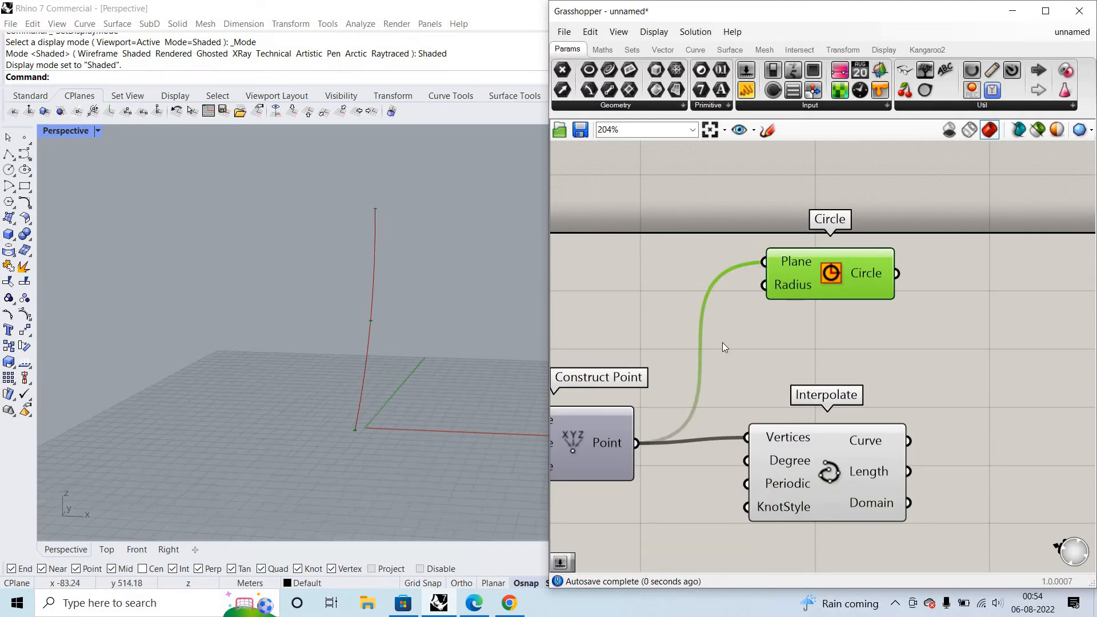
scroll(672, 320, "down", 2)
scroll(671, 315, "up", 1)
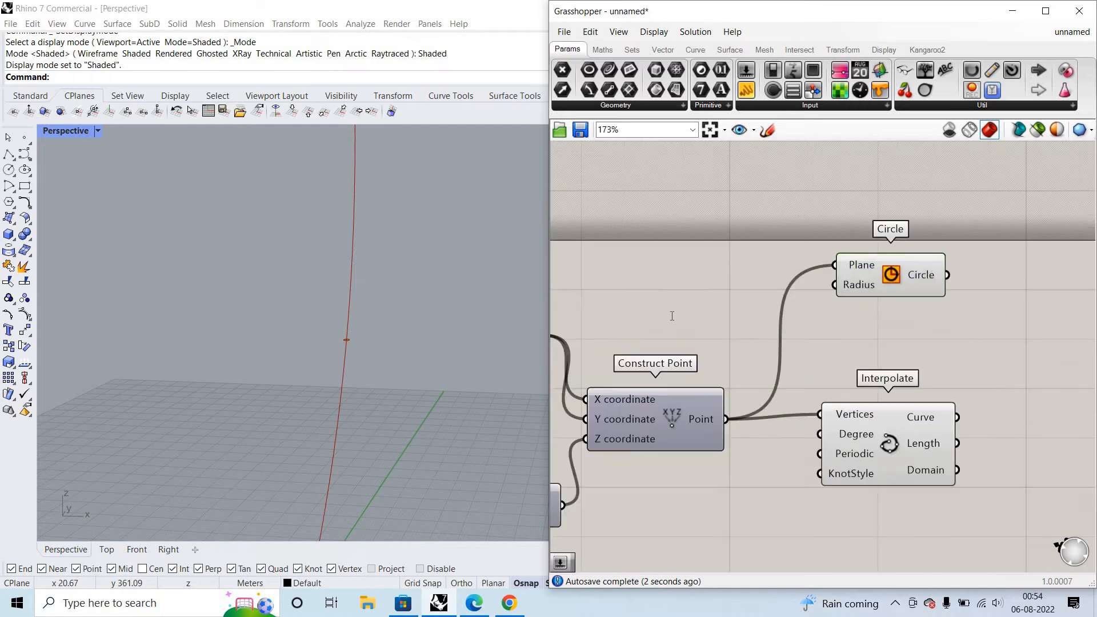
- Create a number slider set to 30, wire it into Circle's Radius and inspect the circles in Perspective
double_click(671, 315)
type("30")
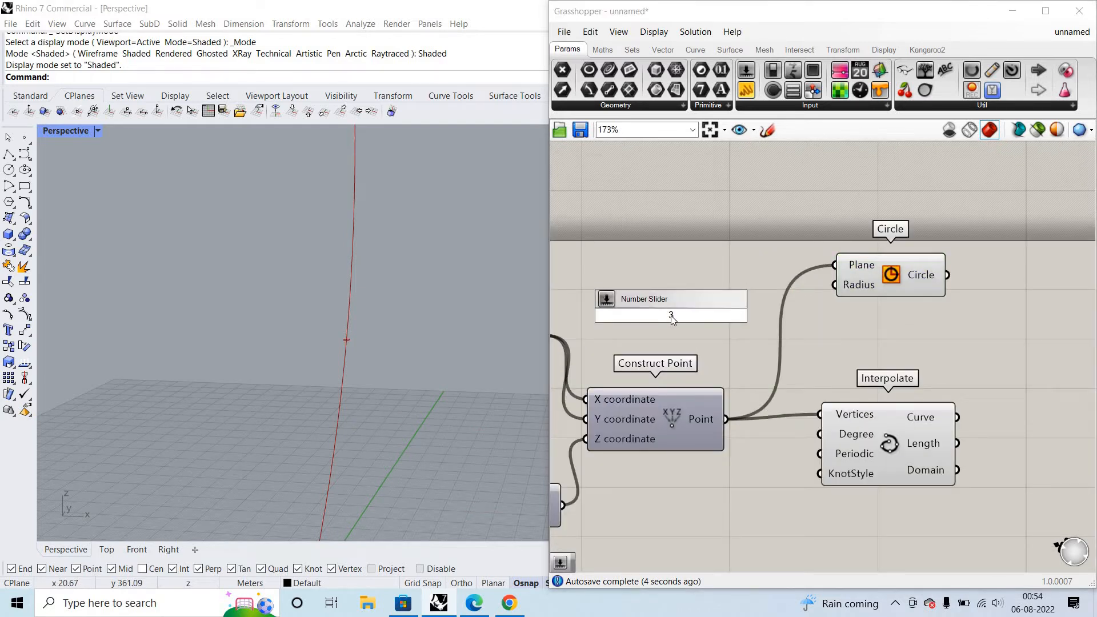
key("Return")
left_click_drag(829, 293, 725, 319)
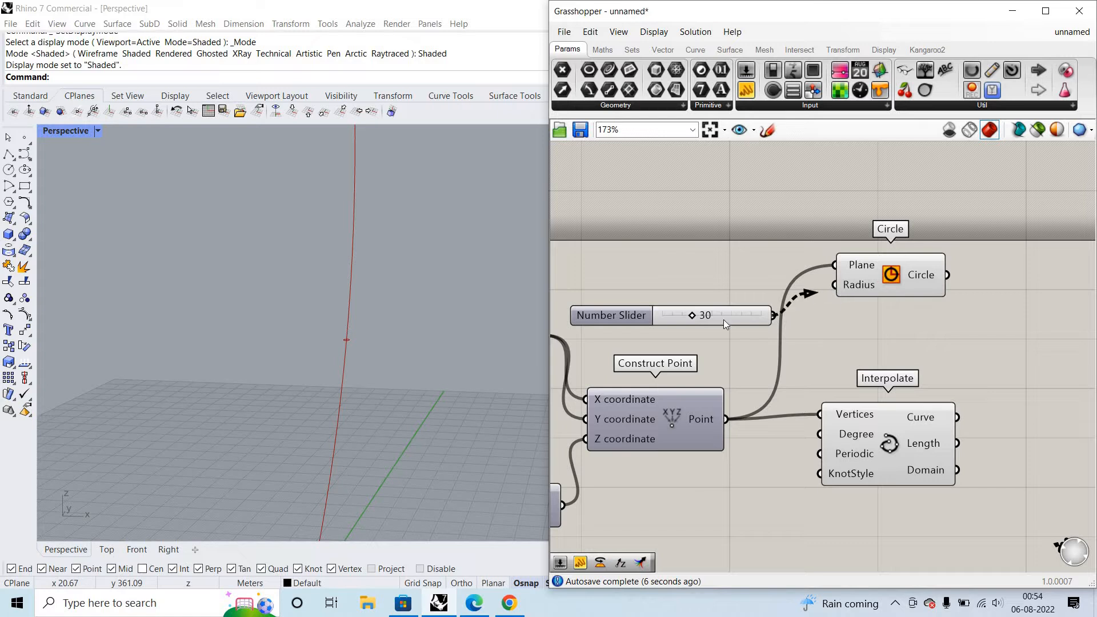
scroll(352, 280, "down", 4)
mouse_move(379, 285)
right_mouse_down()
mouse_move(350, 277)
mouse_move(443, 303)
mouse_move(377, 301)
right_mouse_up()
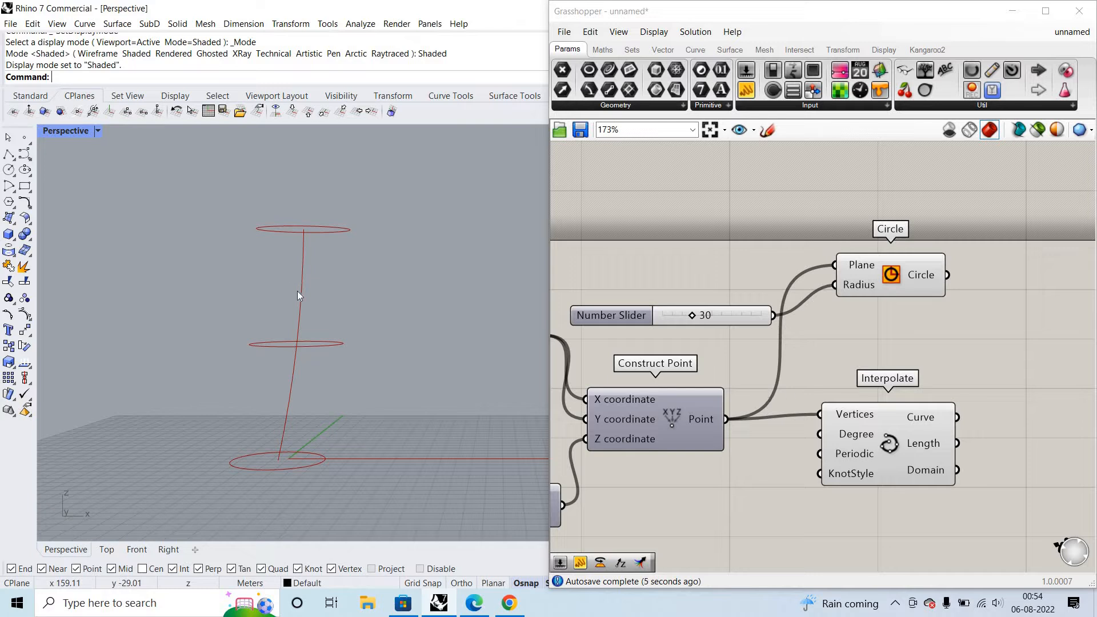
scroll(262, 452, "up", 4)
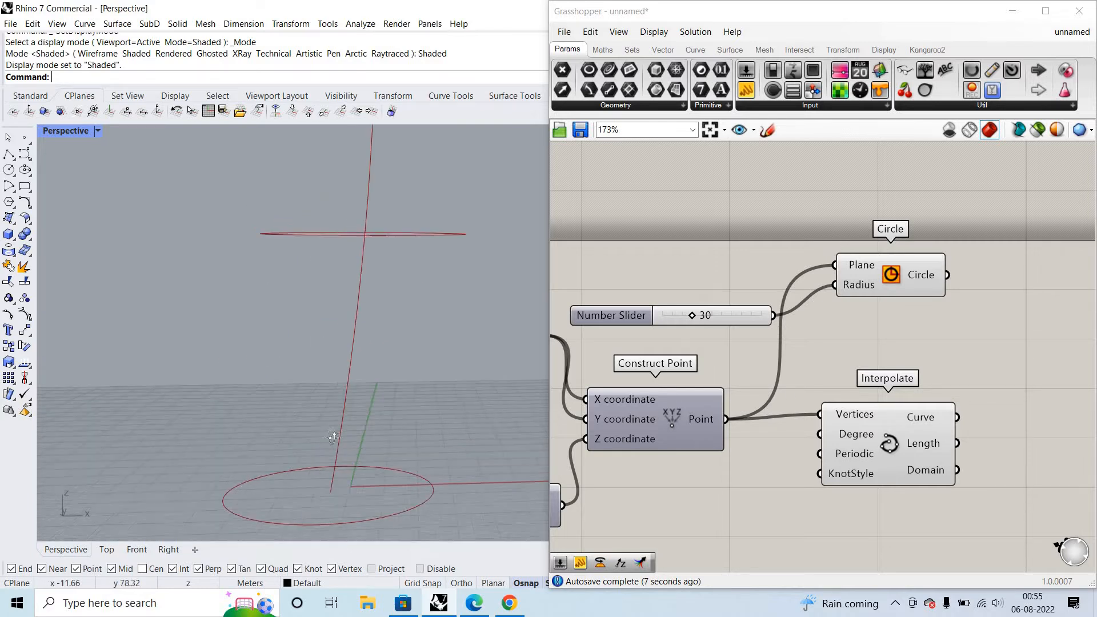
right_click_drag(333, 437, 464, 259)
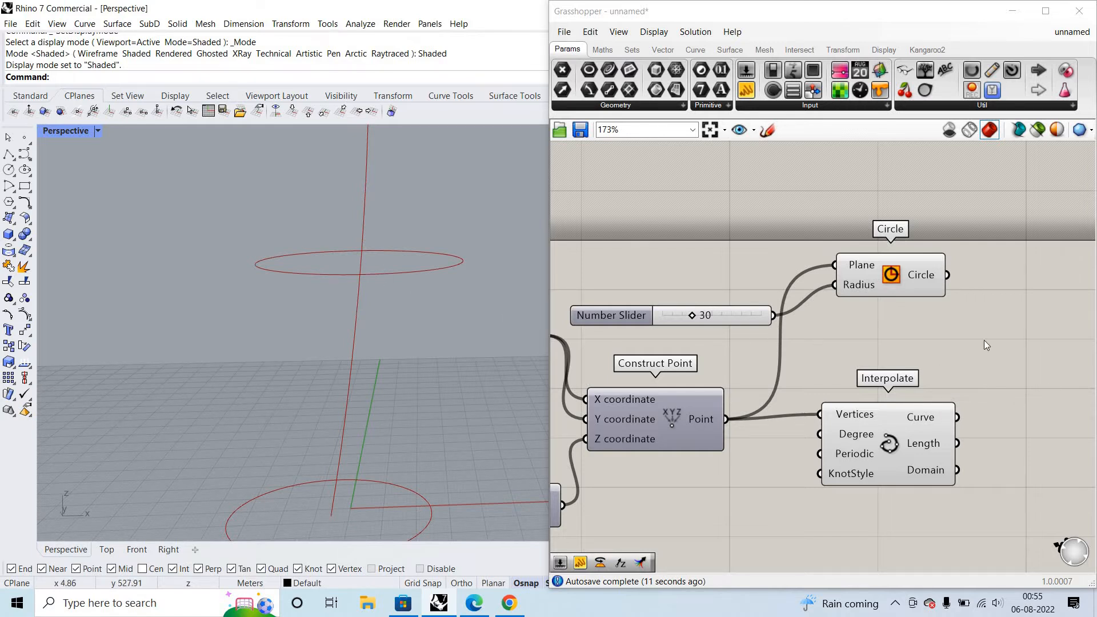
- Move the Circle and Interpolate components farther from Construct Point to open up space between them
scroll(1034, 340, "down", 4)
scroll(804, 350, "up", 2)
scroll(806, 352, "down", 3)
scroll(947, 320, "up", 1)
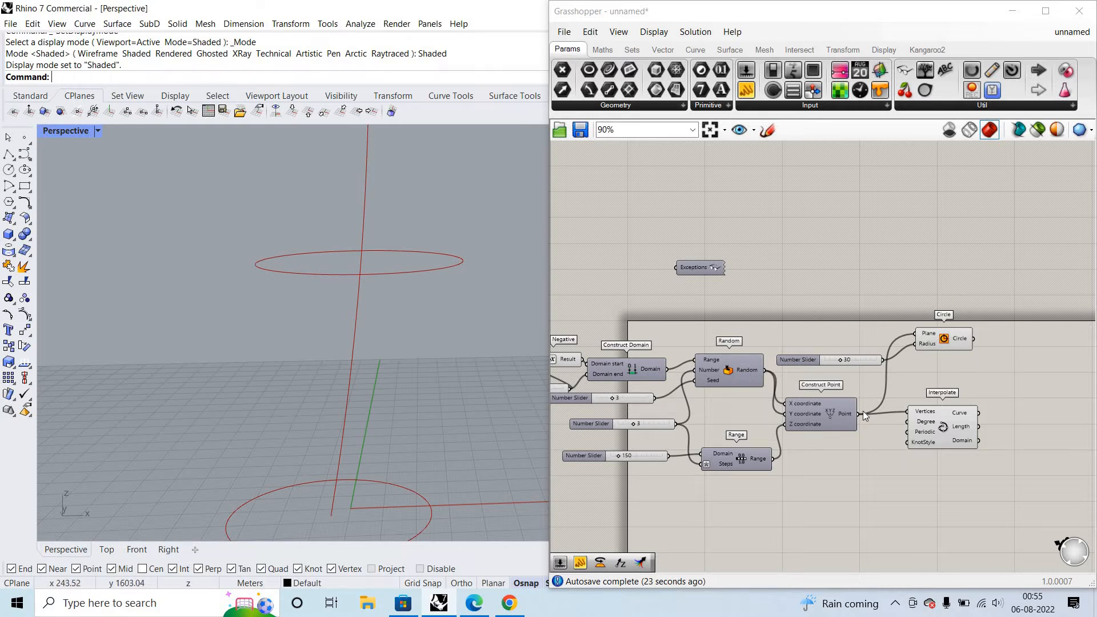
left_click_drag(859, 419, 903, 419, "alt")
left_click_drag(969, 331, 967, 334, "alt")
left_click_drag(848, 406, 797, 413, "alt")
left_click_drag(1041, 346, 1062, 332)
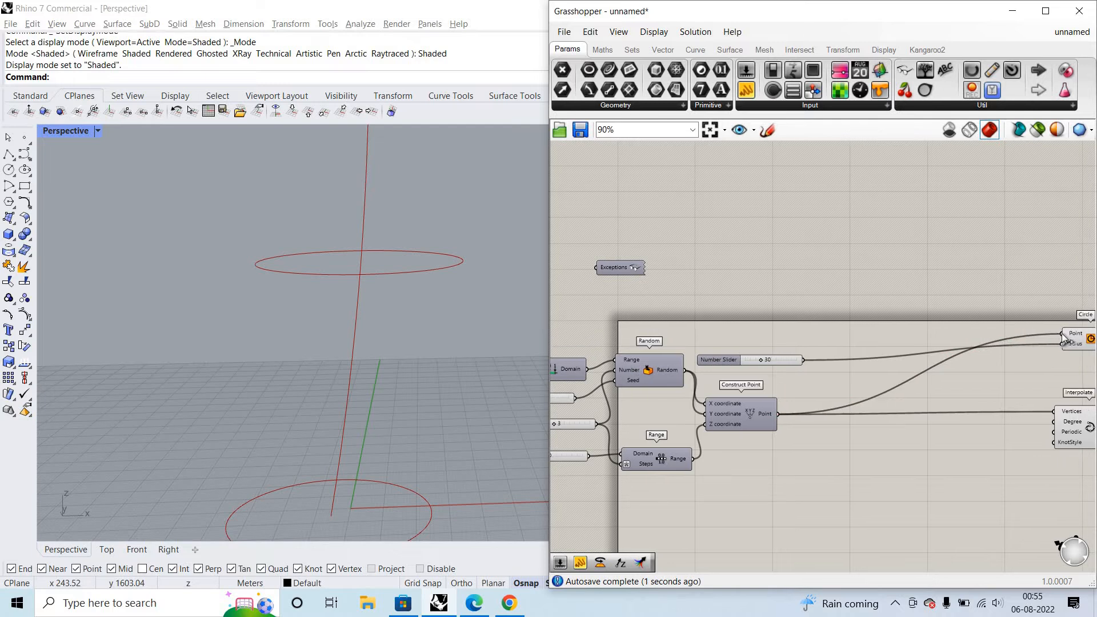
- Disconnect Construct Point's wire from the Circle component's Plane input
right_click(1063, 333)
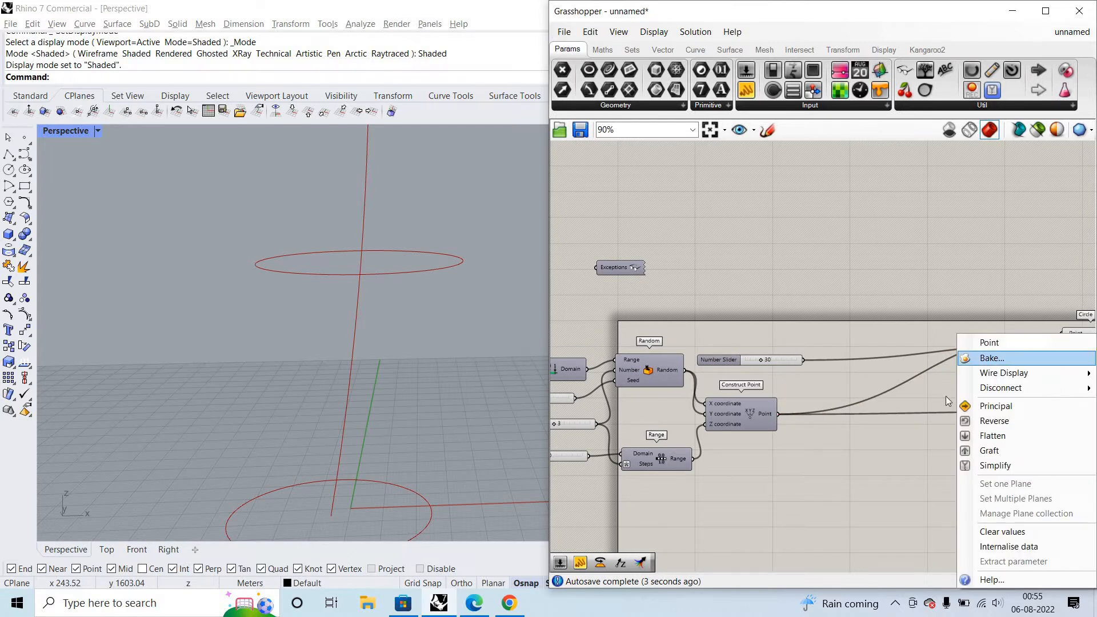
mouse_move(1005, 388)
left_click(845, 389)
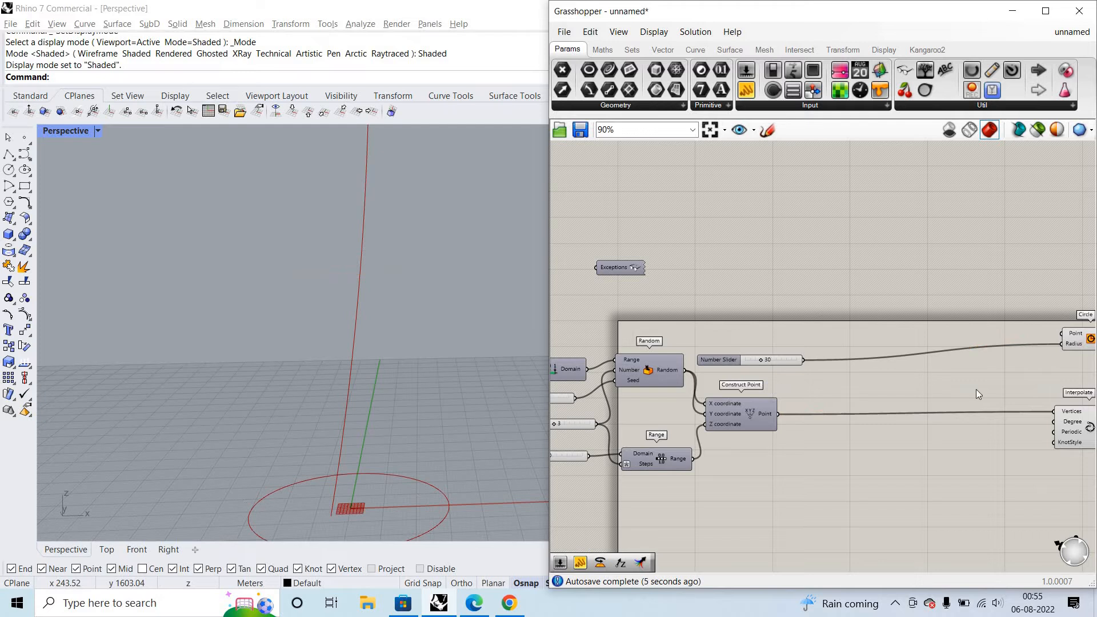
- Turn off the preview of the Circle component
left_click(1079, 338)
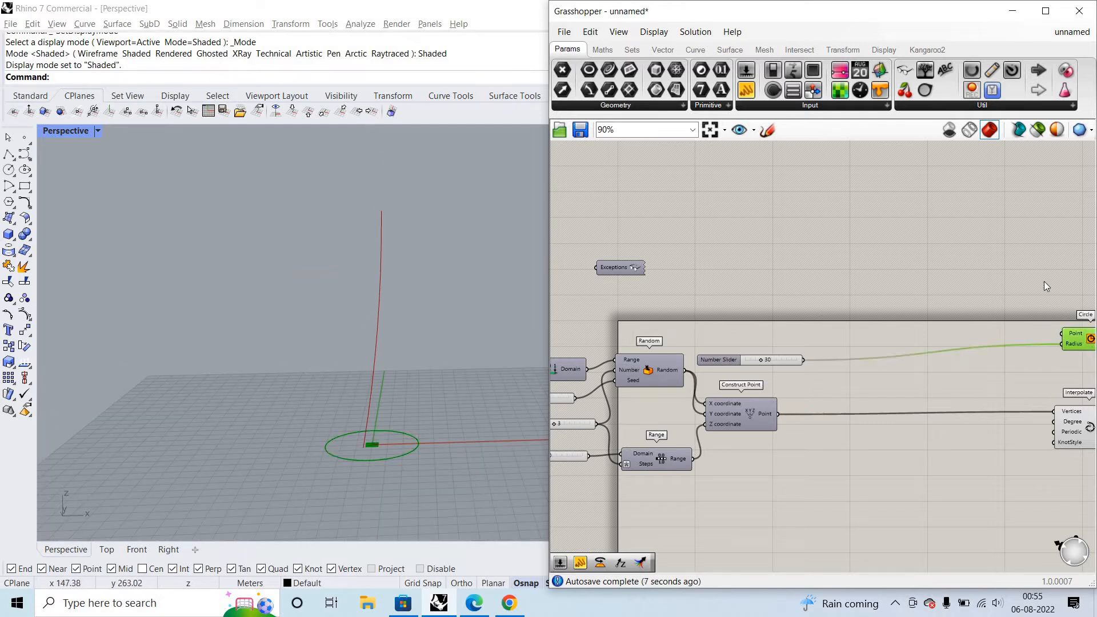
right_click(1063, 282)
left_click(1014, 266)
right_click(1033, 266)
left_click(1044, 288)
left_click(442, 314)
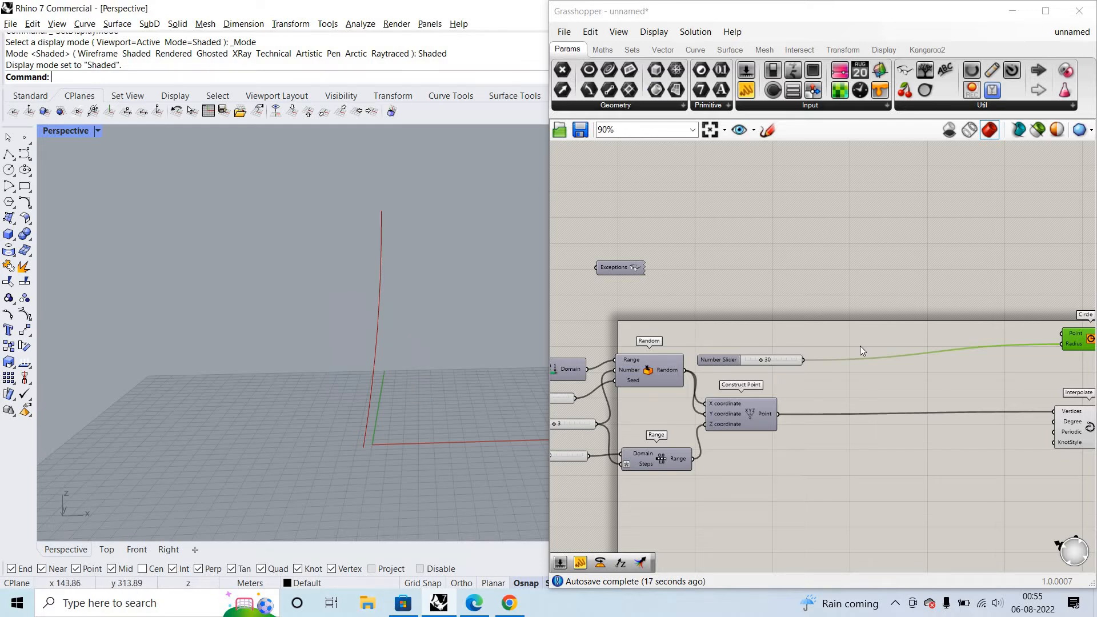
- Add a Perp Frames component beside the Interpolate component
scroll(859, 345, "down", 4)
scroll(959, 433, "up", 5)
double_click(960, 432)
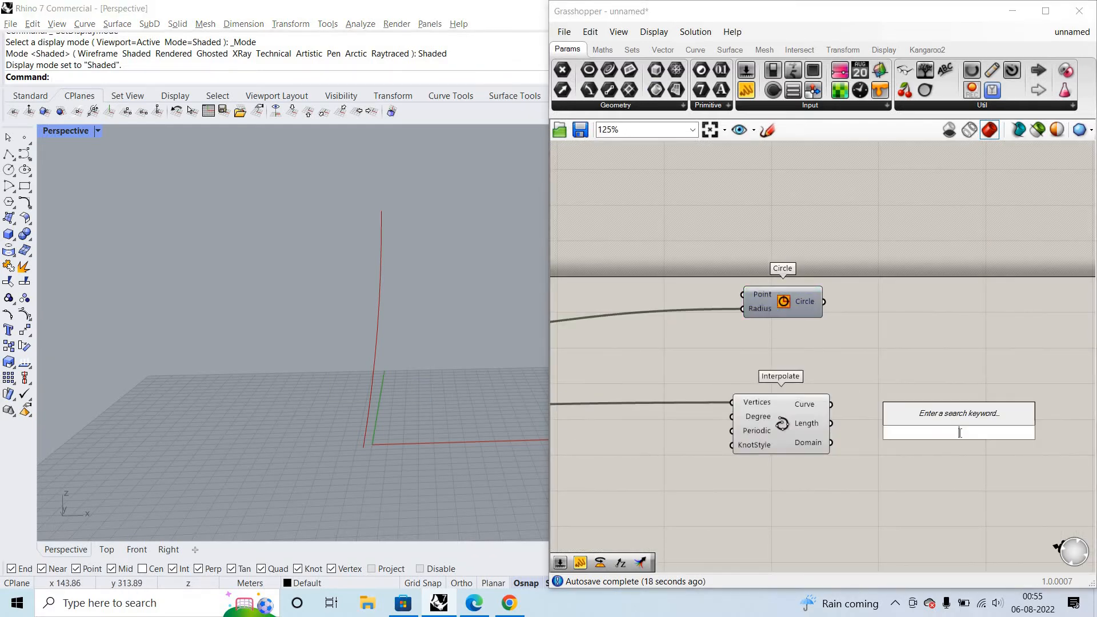
type("per")
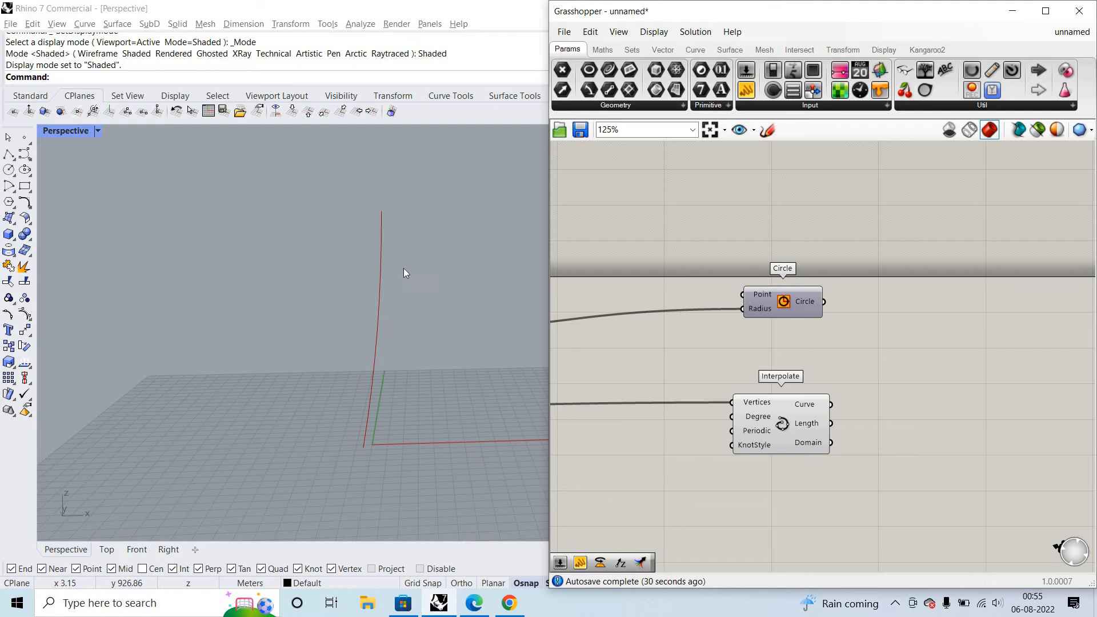
double_click(908, 417)
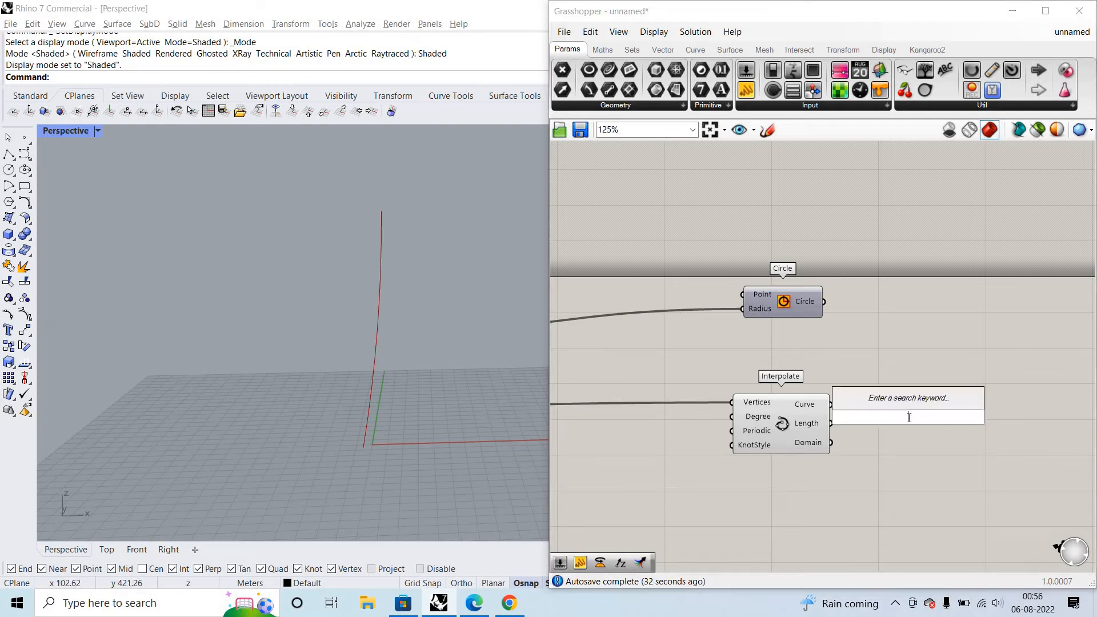
type("perp")
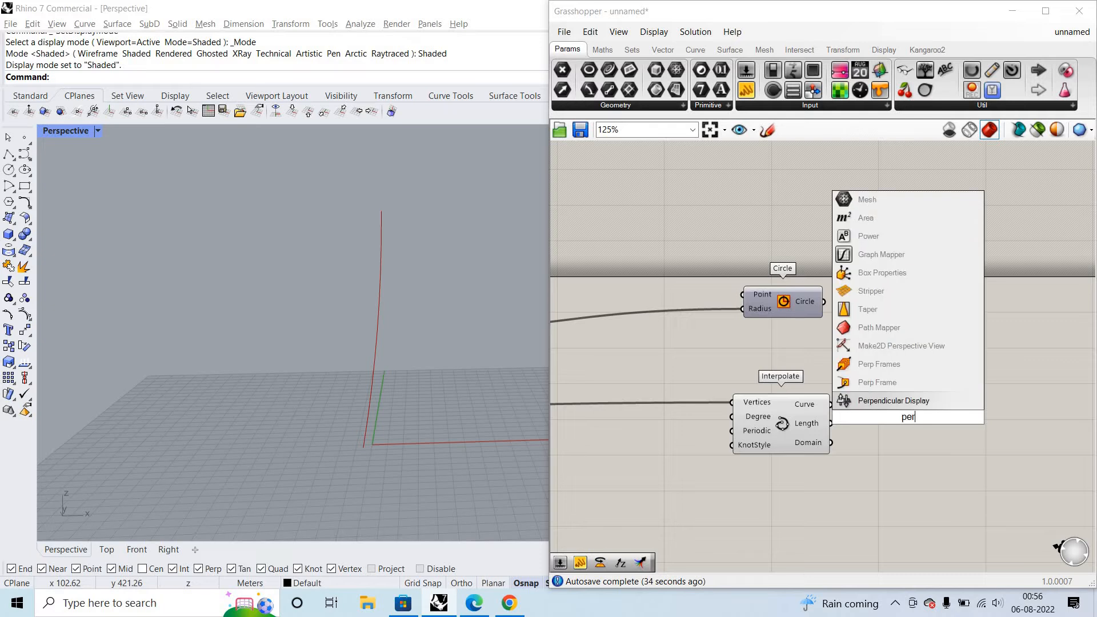
left_click(929, 391)
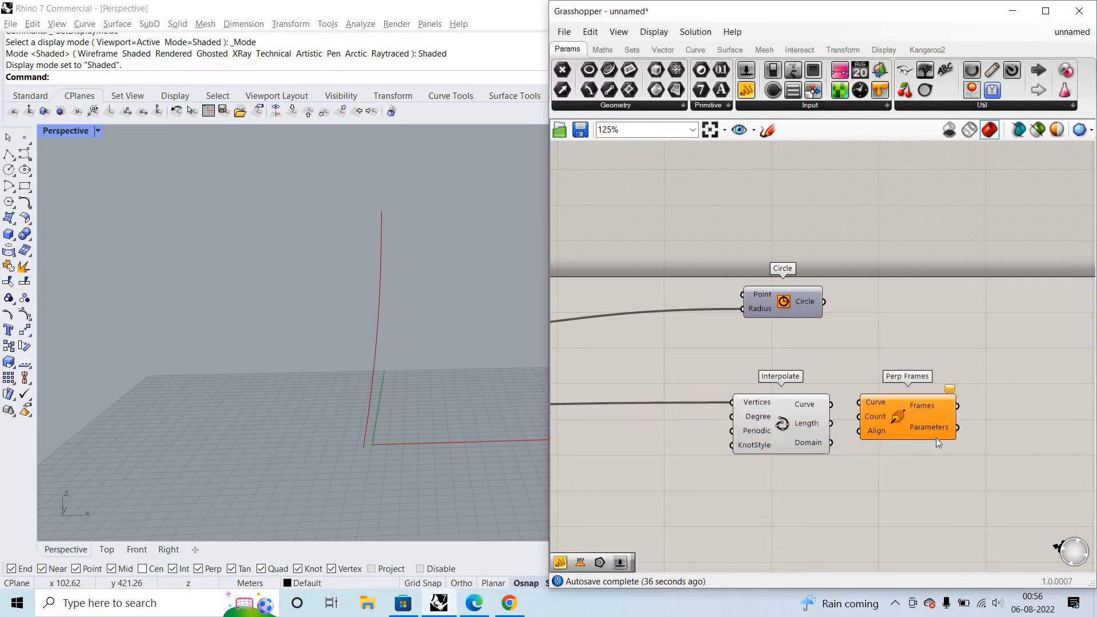
- Wire Interpolate's Curve output into Perp Frames' Curve input, inspect the frames in Perspective, and move Perp Frames farther from Interpolate
left_click_drag(936, 438, 958, 457)
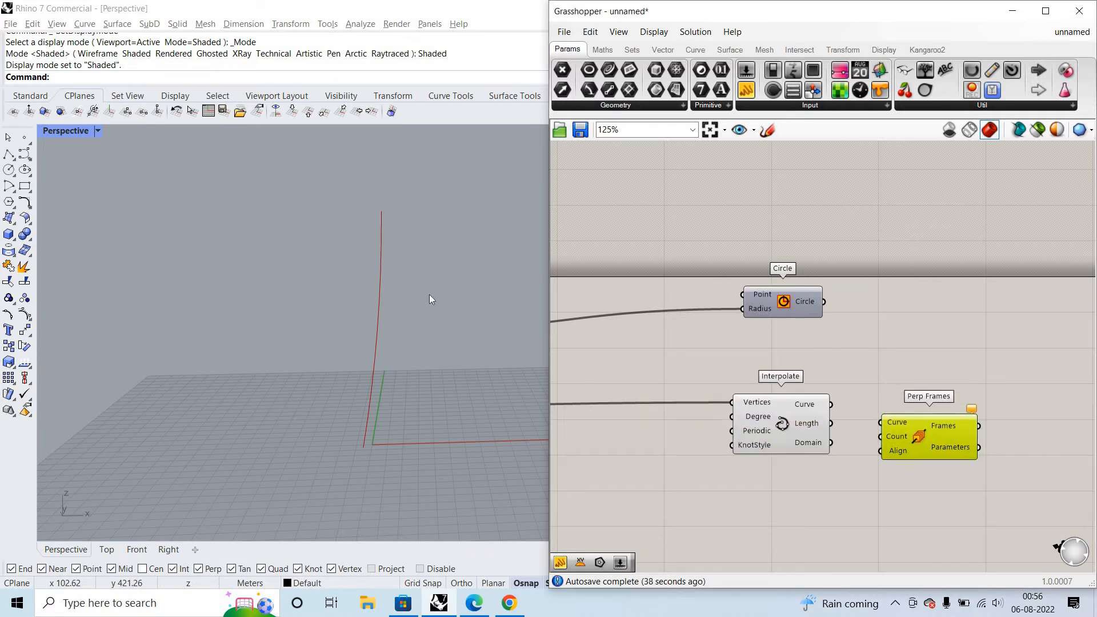
scroll(320, 306, "up", 11)
scroll(329, 329, "down", 5)
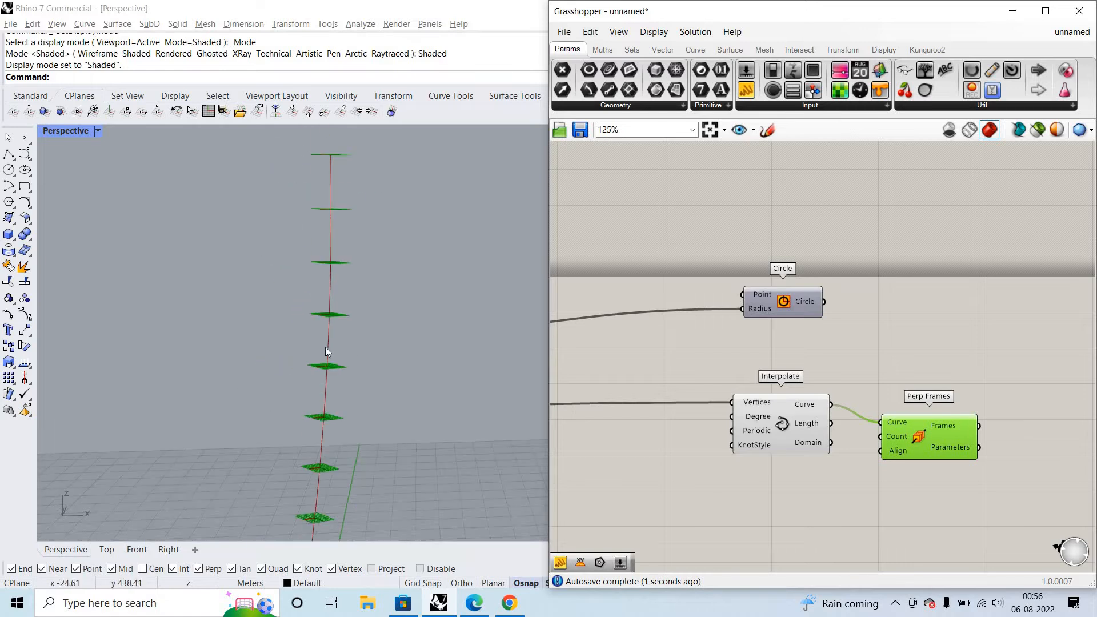
right_click_drag(324, 347, 366, 406)
scroll(333, 325, "down", 6)
scroll(311, 378, "up", 3)
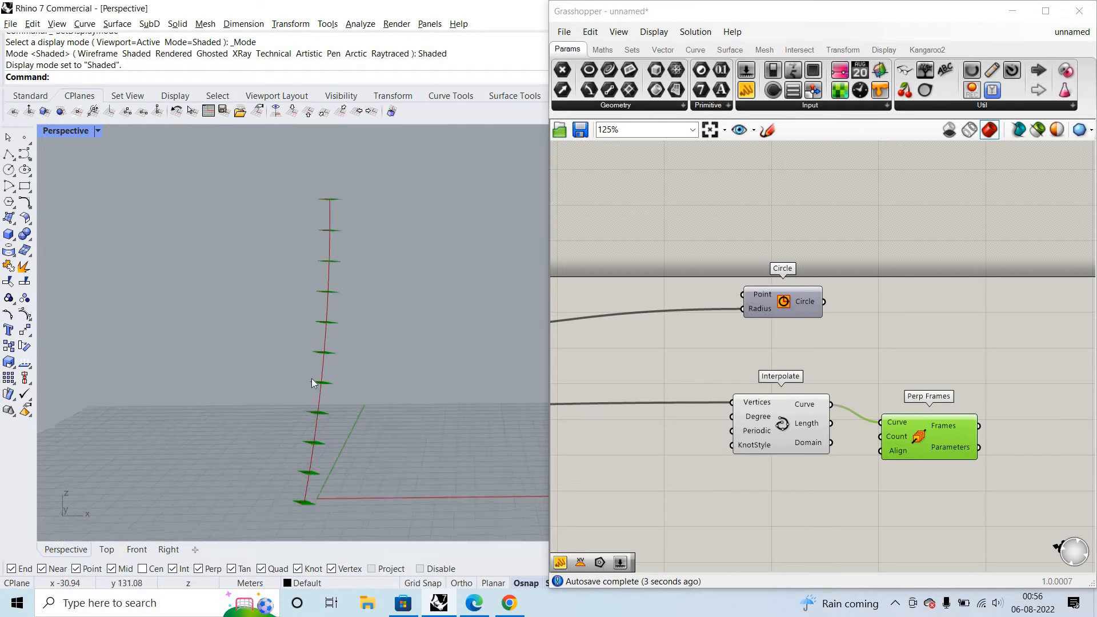
scroll(311, 378, "up", 2)
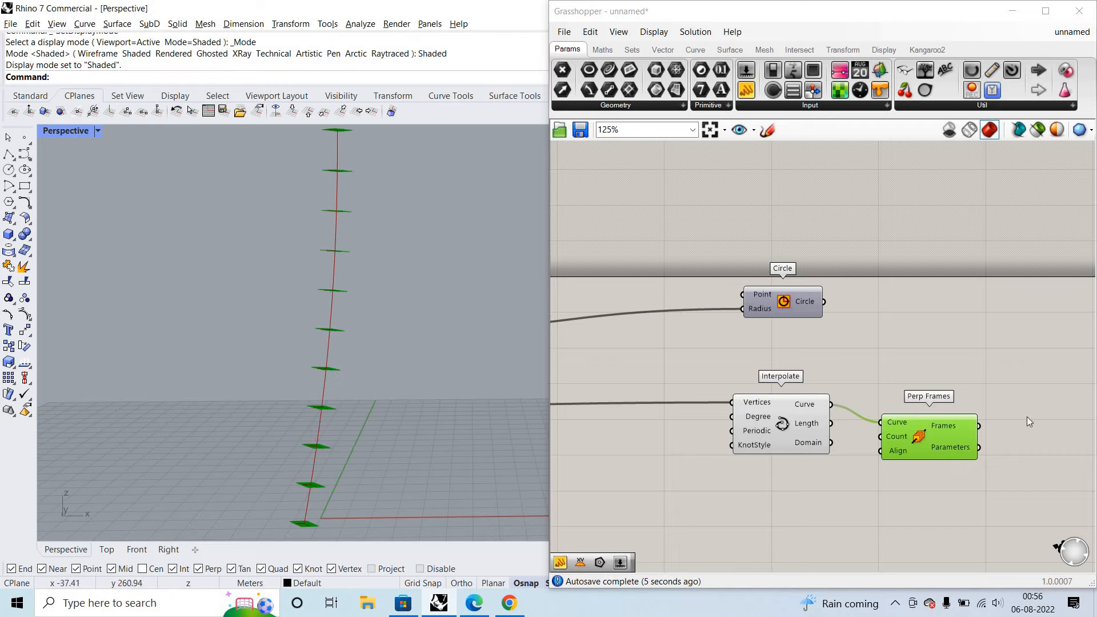
left_click_drag(889, 455, 951, 497)
- Try a number slider set to 3 as Perp Frames' Count input, then delete the slider
double_click(822, 506)
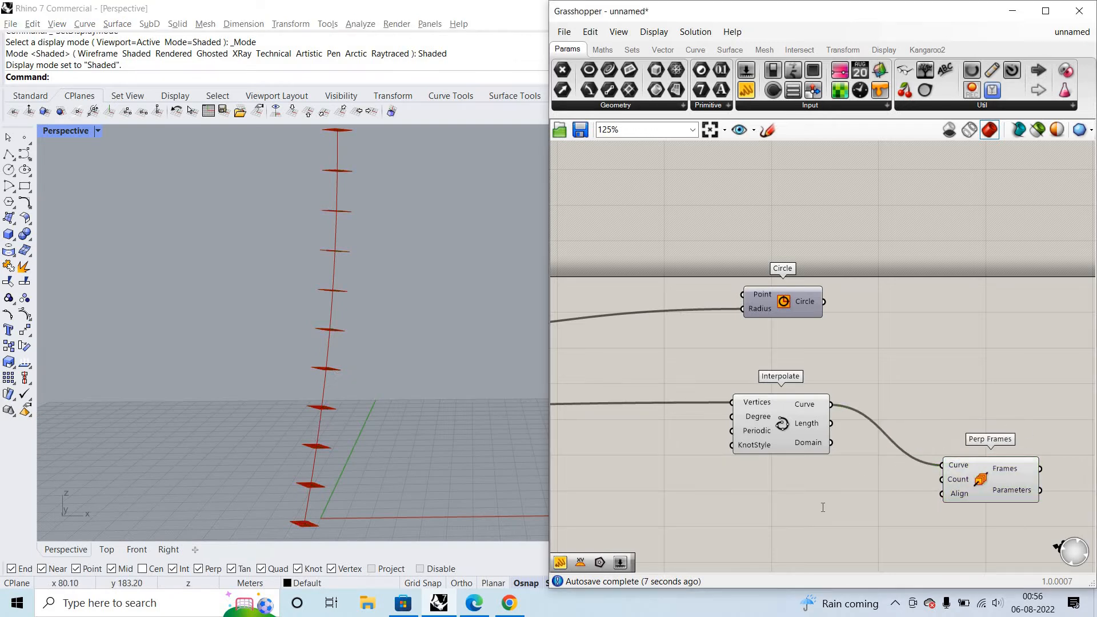
double_click(823, 507)
type("3")
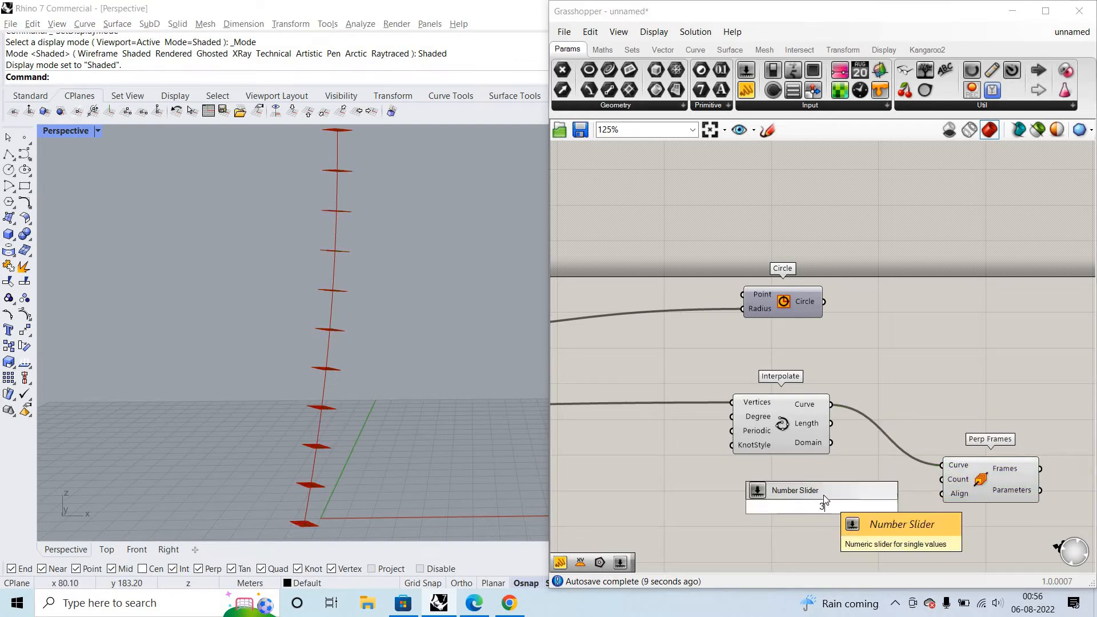
key("Return")
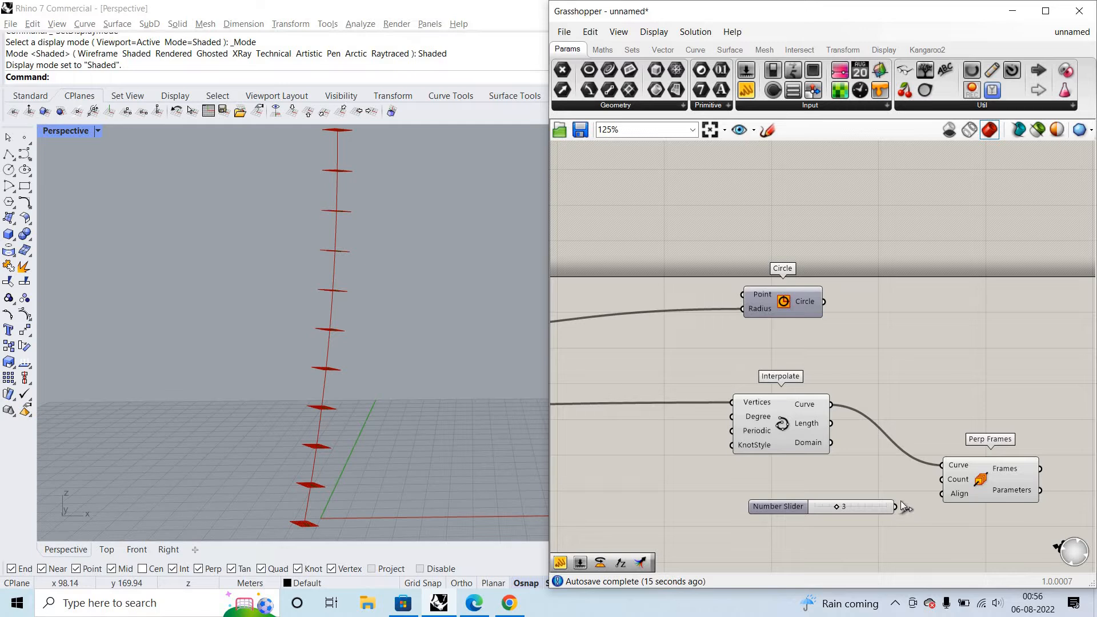
left_click_drag(943, 479, 895, 506)
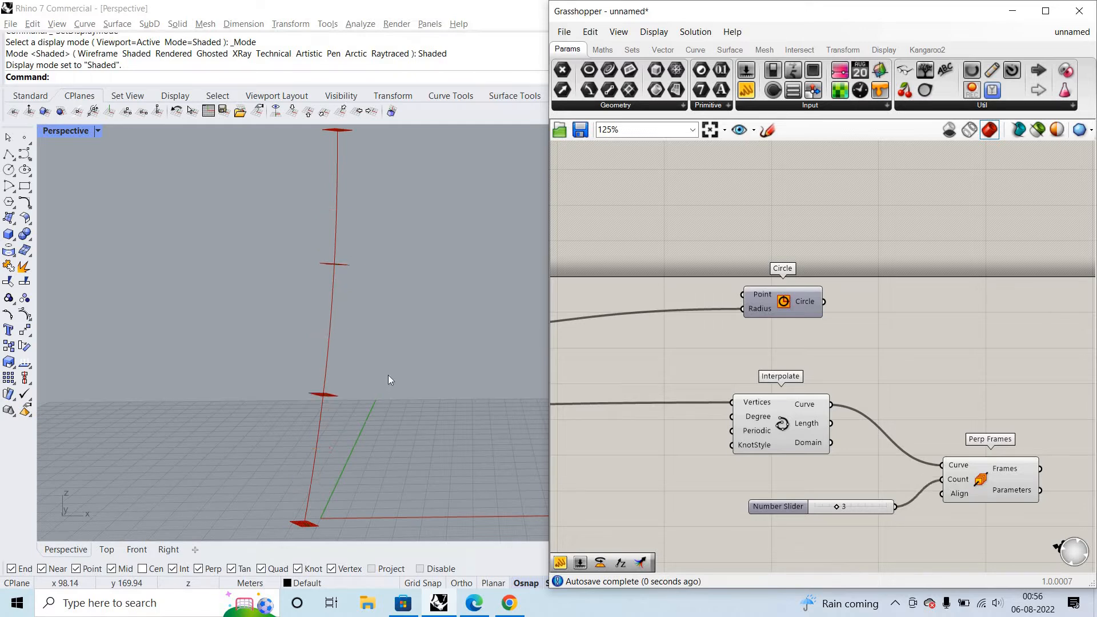
left_click(855, 502)
key("Delete")
- Create a number slider set to 3 below Interpolate and wire it into Perp Frames' Count input
double_click(889, 518)
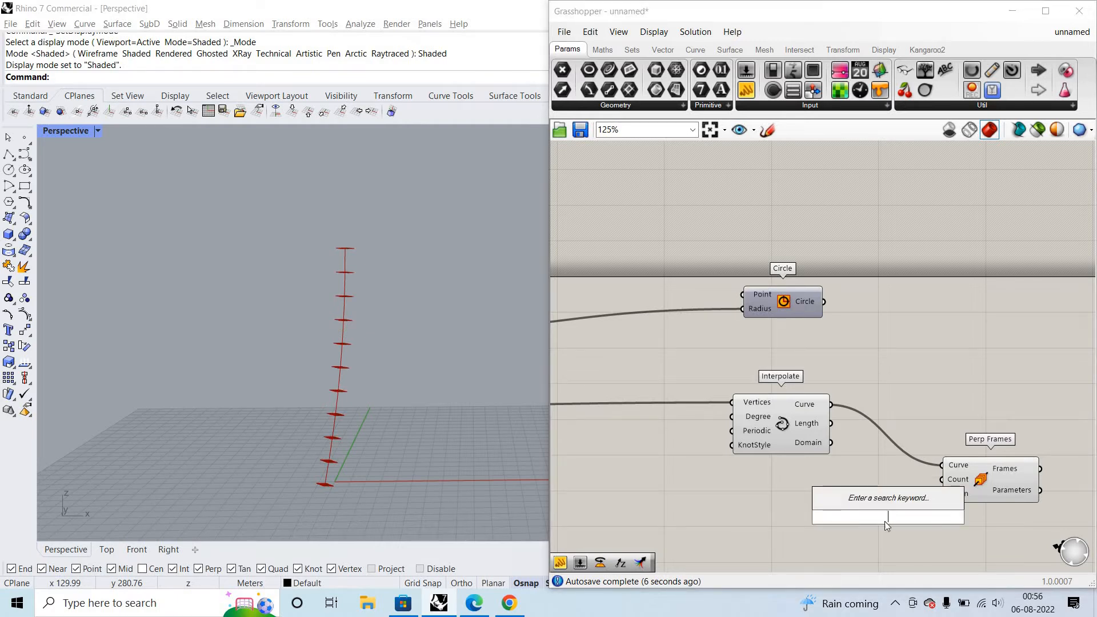
type("number slider")
left_click(848, 523)
left_click_drag(832, 517, 662, 512)
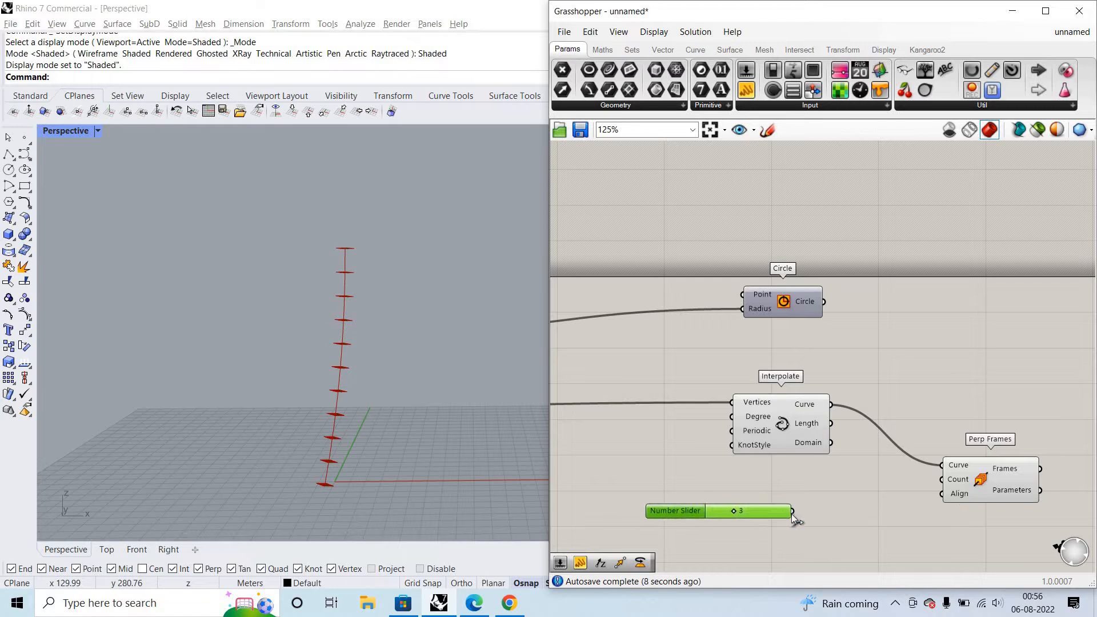
left_click_drag(792, 511, 981, 483)
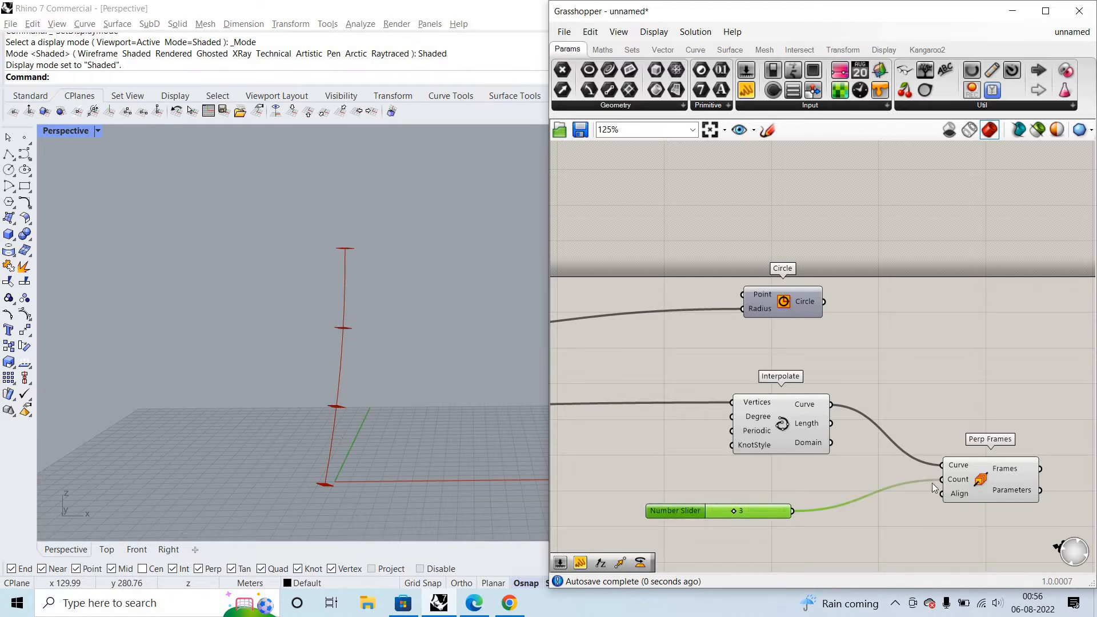
- Read Perp Frames' Frames output in a temporary panel and delete the panel
scroll(1073, 503, "down", 2)
scroll(1070, 497, "up", 5)
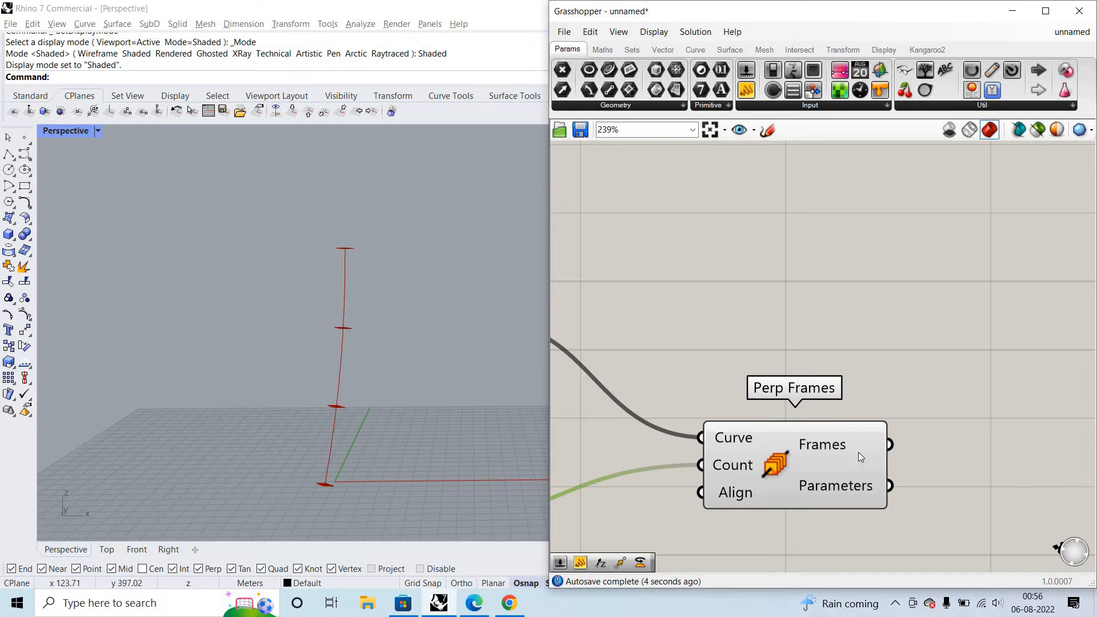
left_click(1019, 467)
left_click_drag(924, 454, 919, 471)
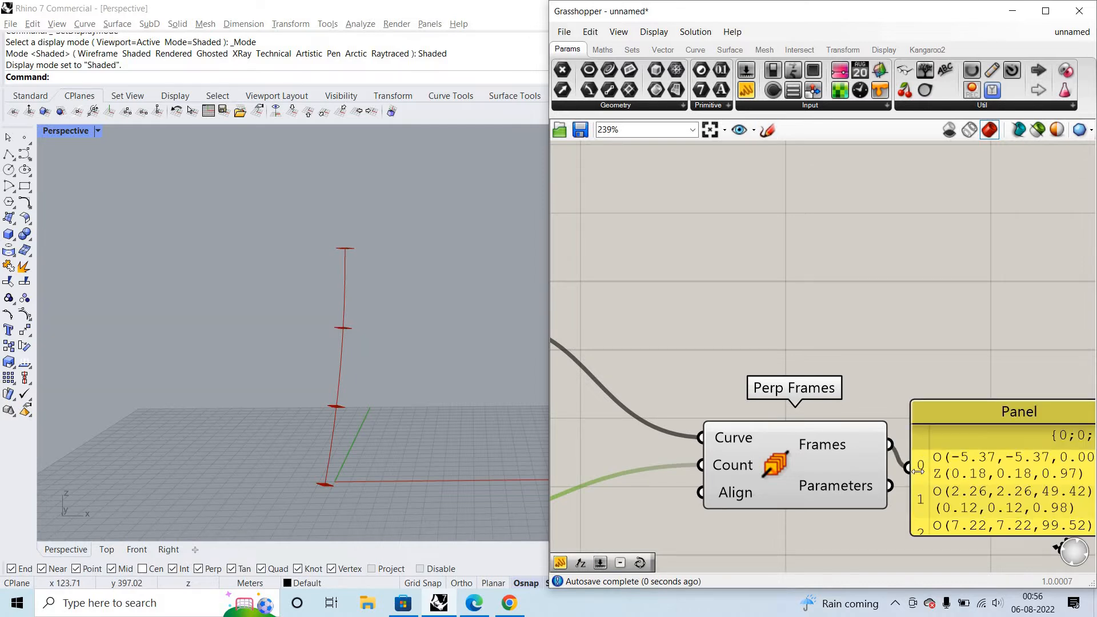
left_click(925, 472)
key("Delete")
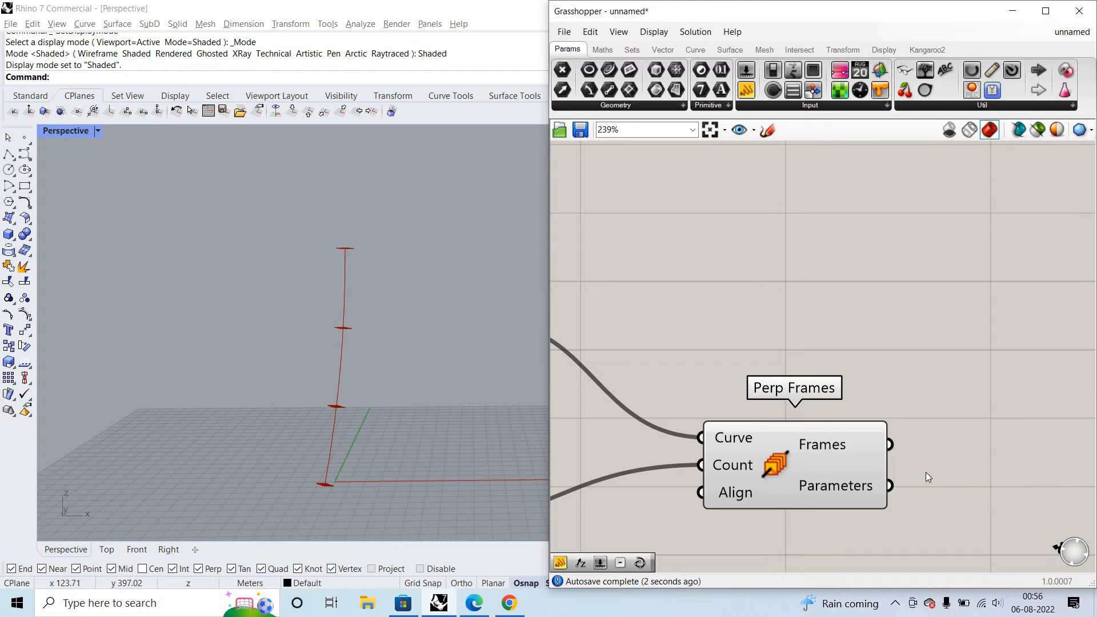
- Examine Interpolate's Curve output and Perp Frames' Frames output in a temporary panel, then delete the panel
scroll(979, 359, "down", 3)
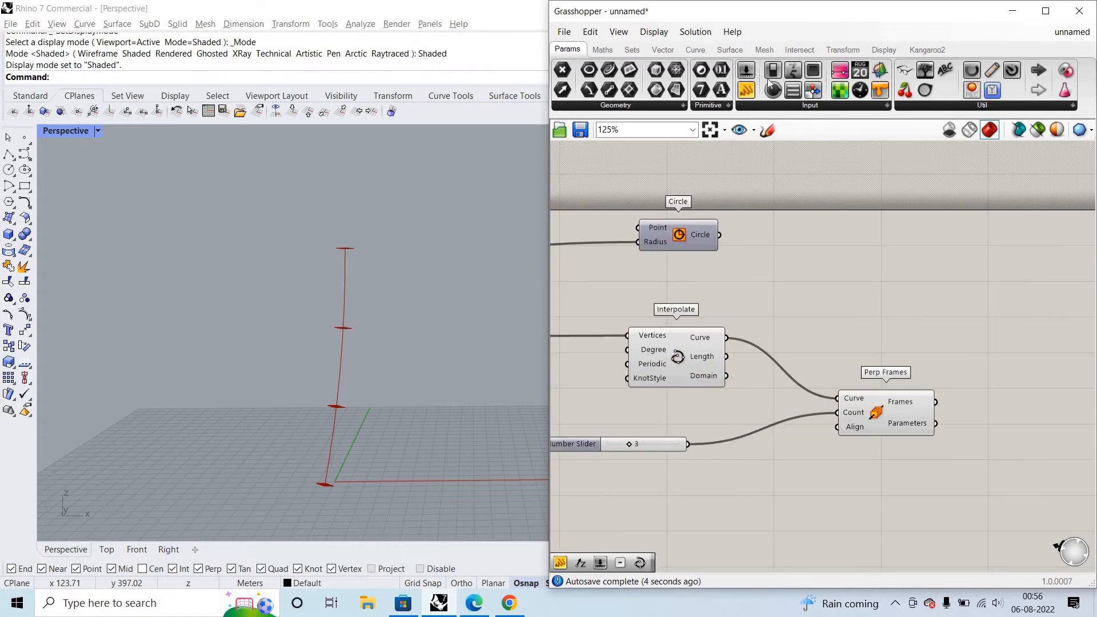
left_click(827, 292)
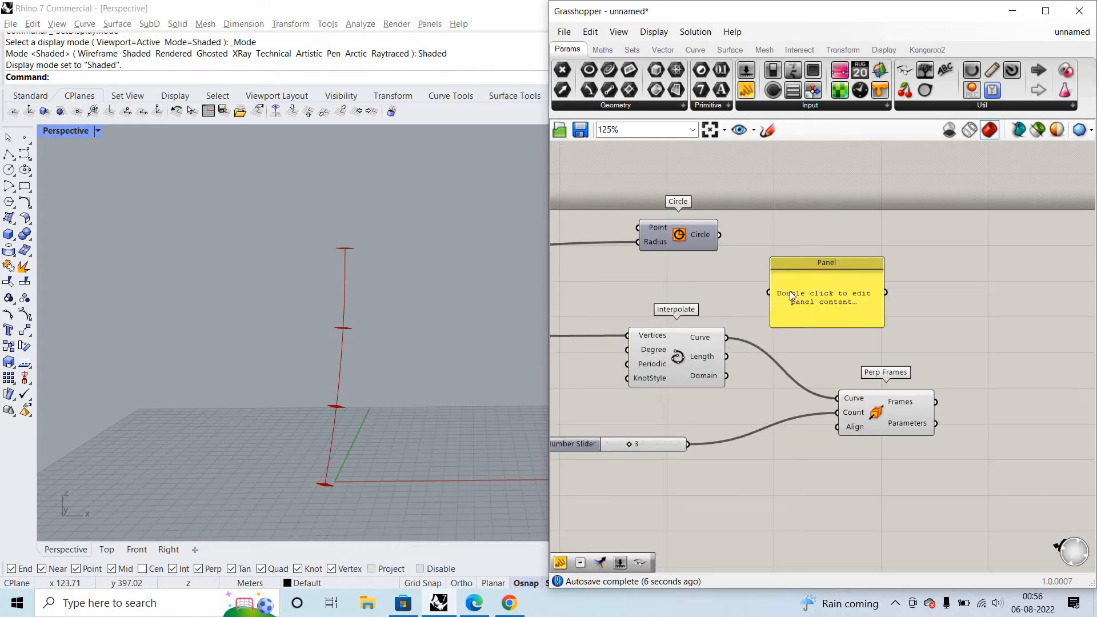
left_click_drag(727, 337, 1036, 347)
left_click_drag(892, 402, 1050, 345)
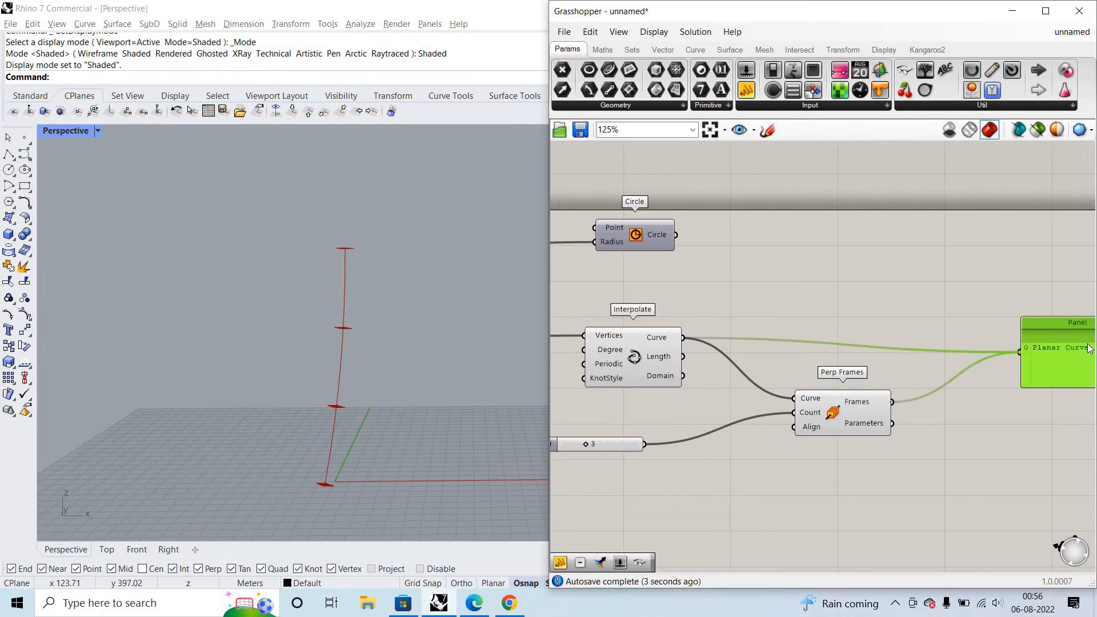
scroll(742, 367, "down", 1)
scroll(979, 360, "up", 1)
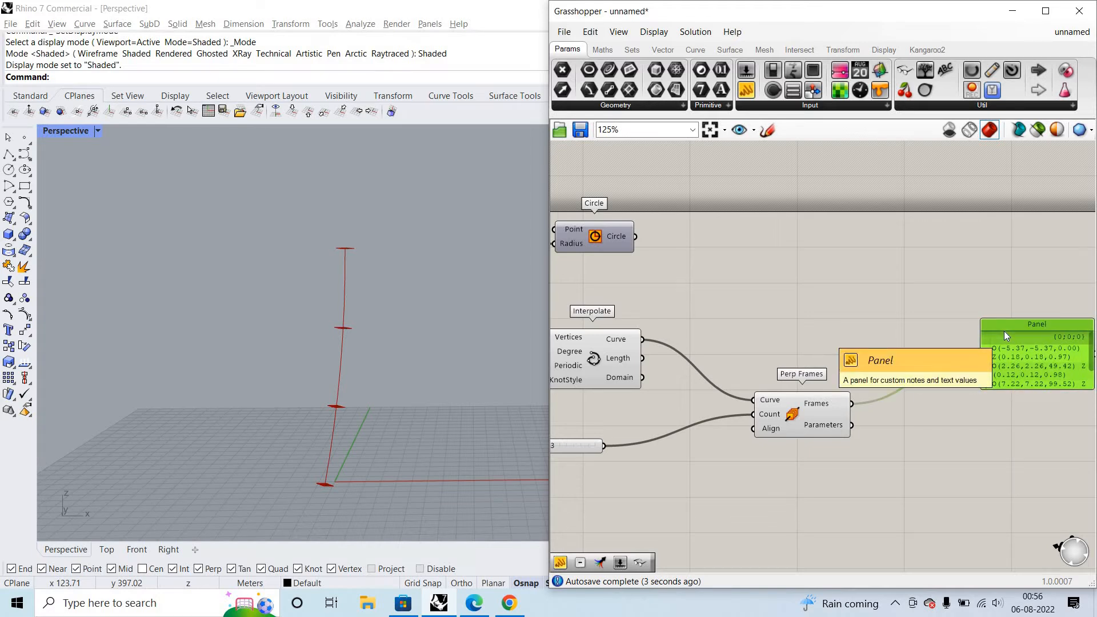
key("Delete")
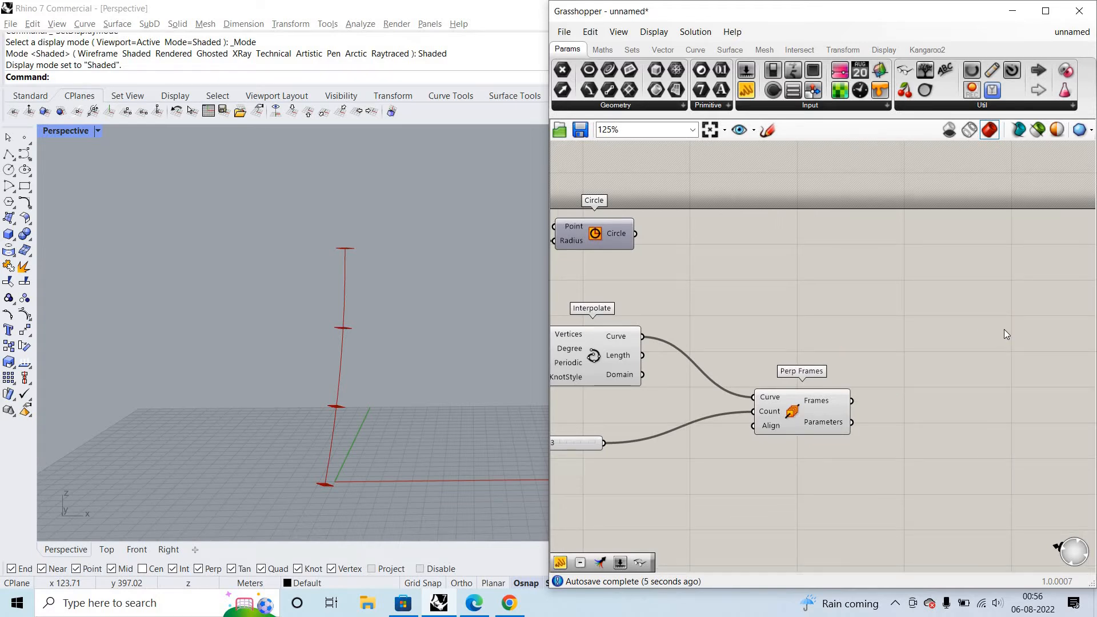
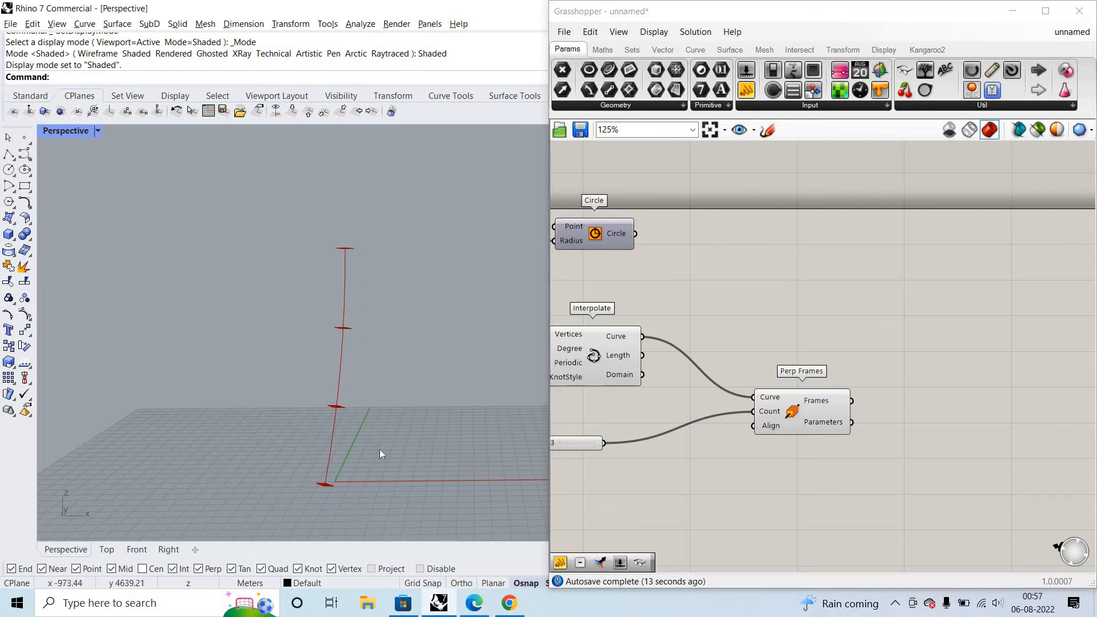
- Add a Horizontal Frame component above Perp Frames and wire Interpolate's Curve output into its Curve input
right_click_drag(356, 404, 348, 272)
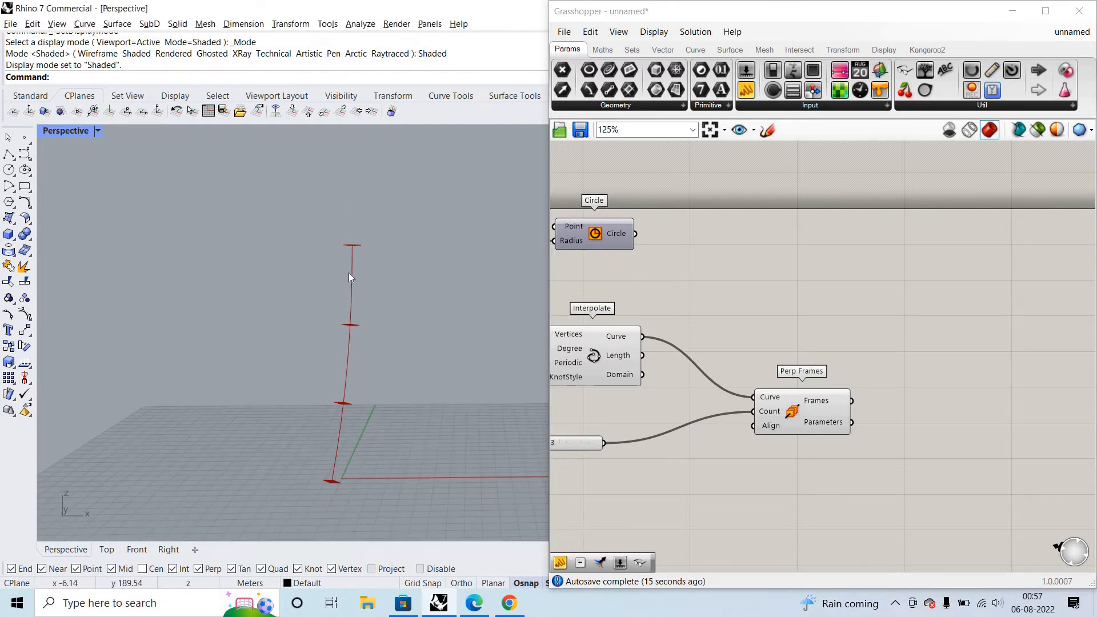
right_click_drag(359, 435, 385, 338)
right_click_drag(388, 378, 414, 385)
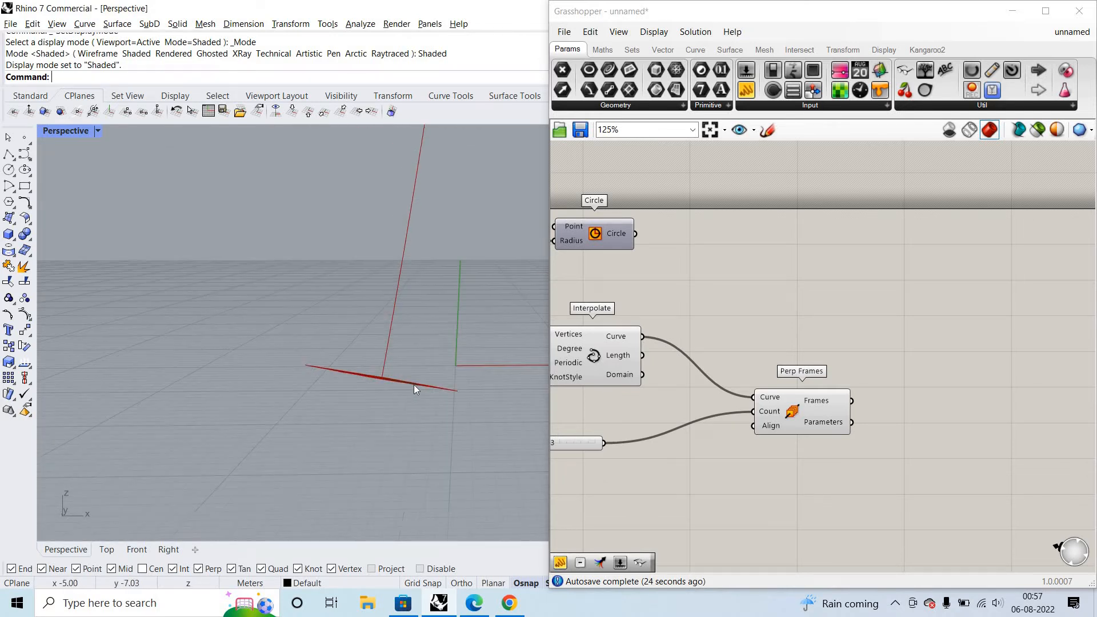
double_click(797, 296)
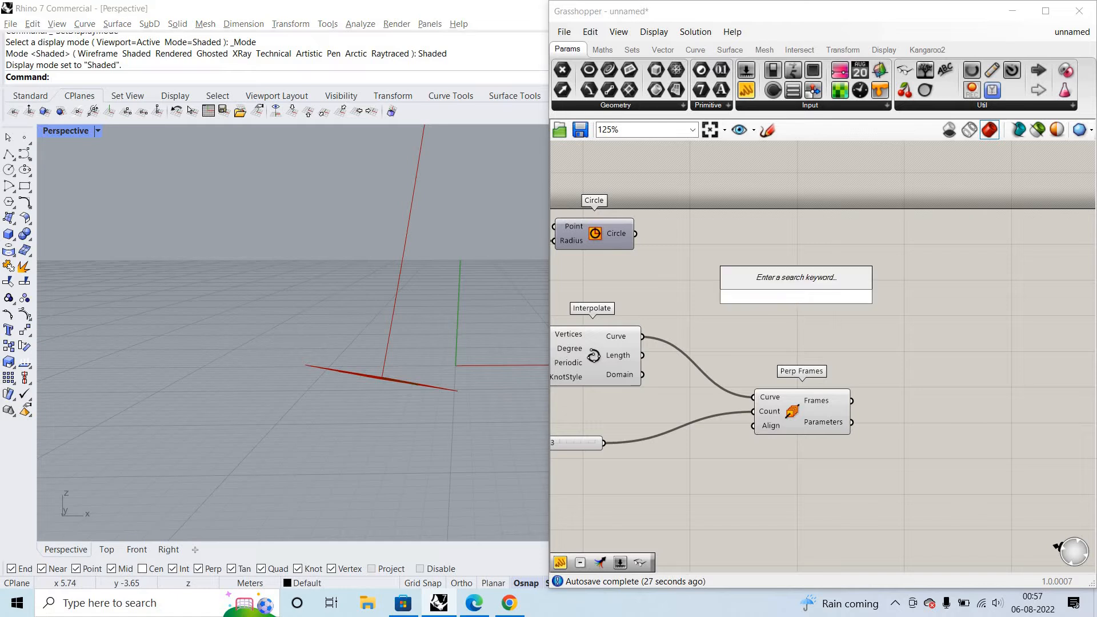
type("hori")
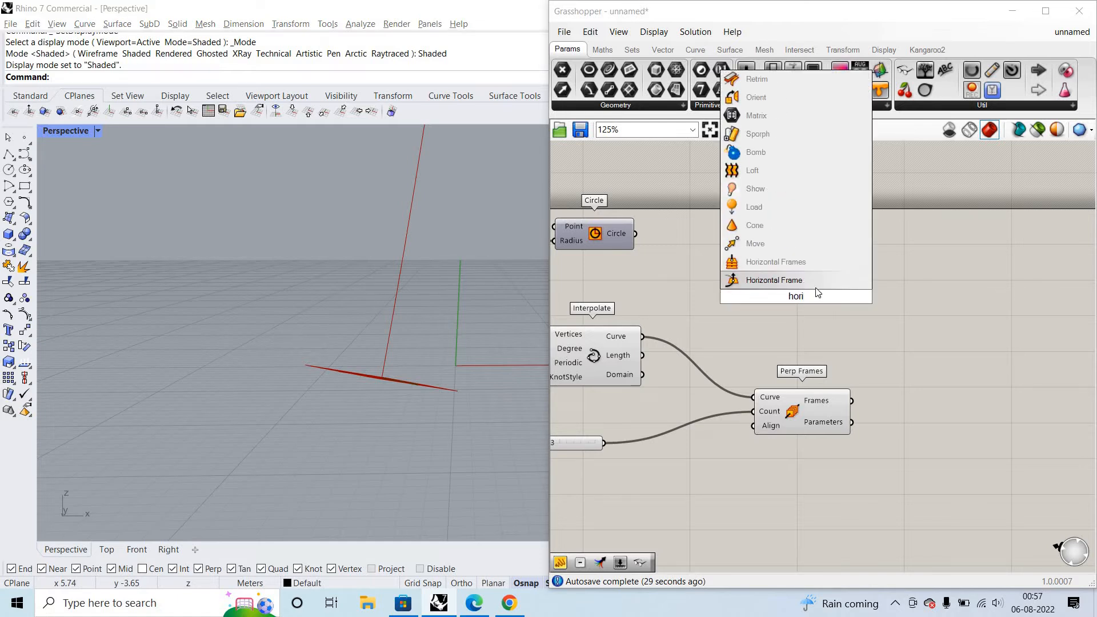
key("Return")
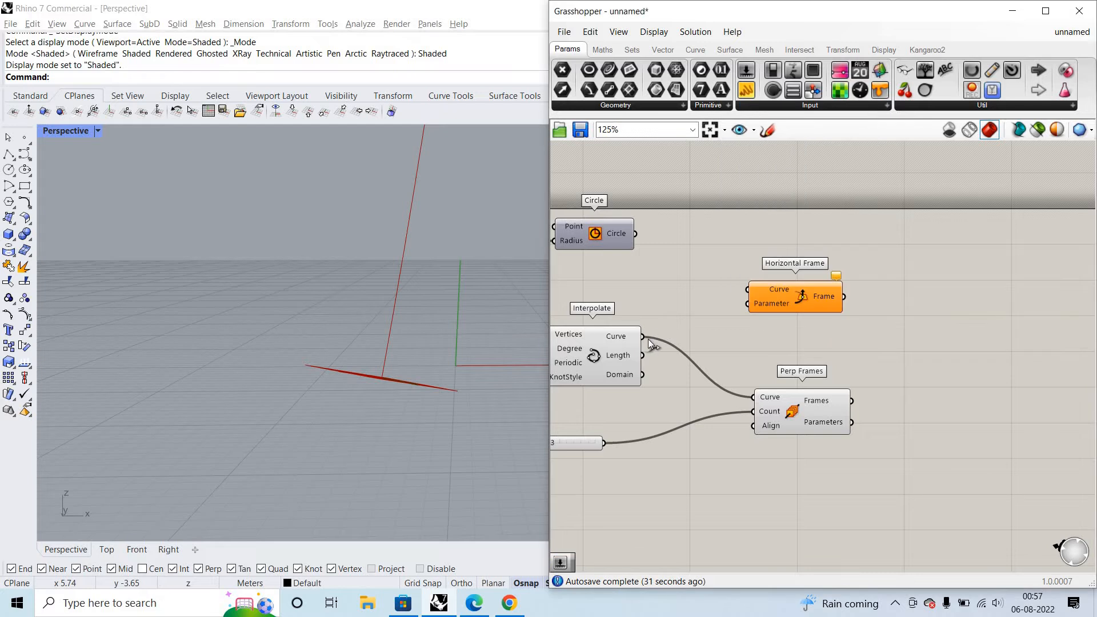
left_click_drag(643, 336, 748, 290)
- Create a number slider set to 10 above Interpolate and wire it into Horizontal Frame's Parameter input
double_click(676, 291)
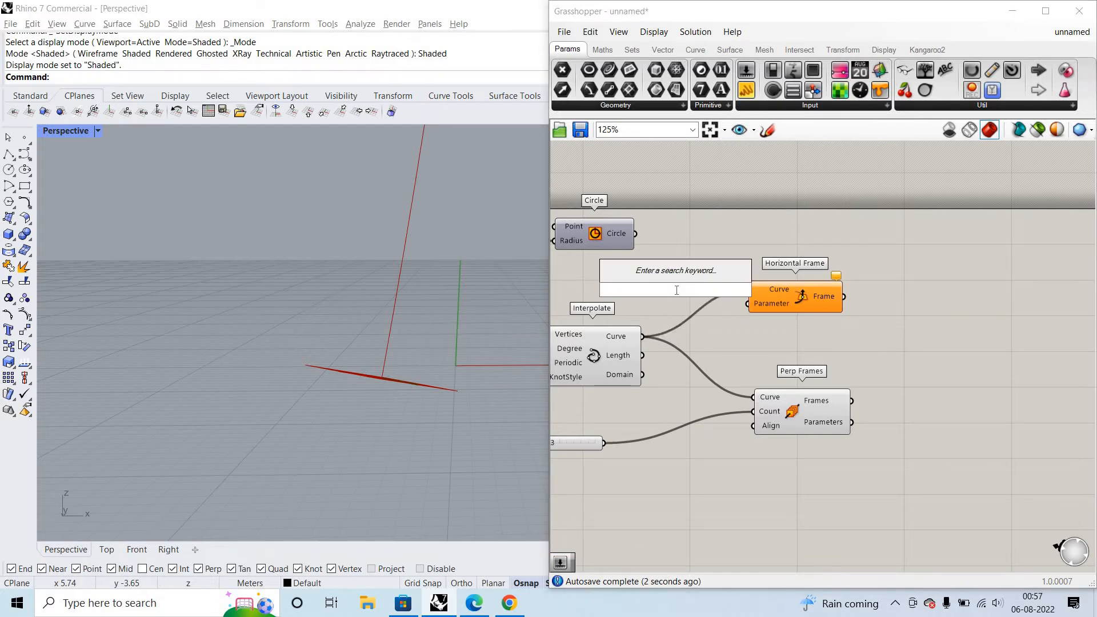
type("1")
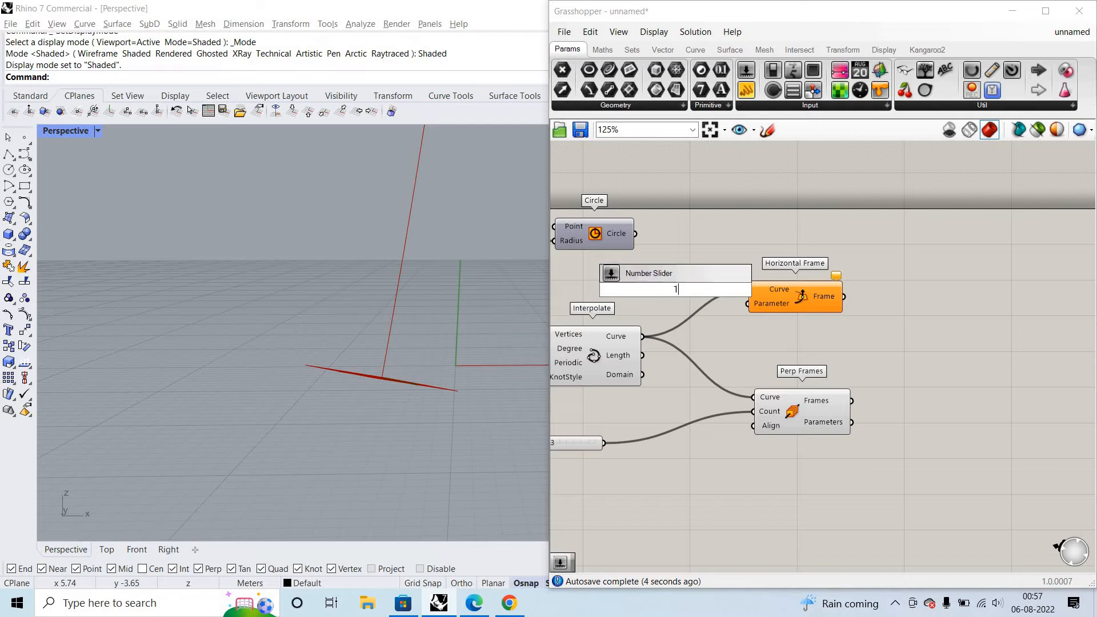
type("0")
key("Return")
left_click_drag(676, 289, 584, 277)
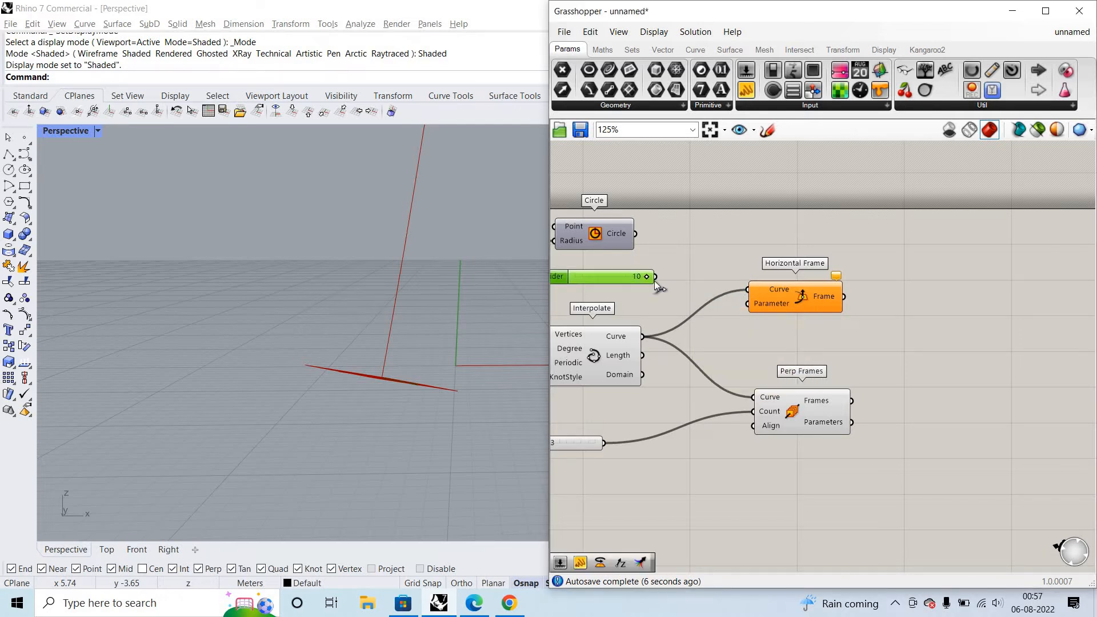
left_click_drag(655, 279, 832, 323)
left_click_drag(748, 303, 655, 277)
- Set Horizontal Frame's Parameter slider to 0
scroll(390, 354, "up", 3)
scroll(394, 360, "up", 10)
scroll(710, 262, "down", 3)
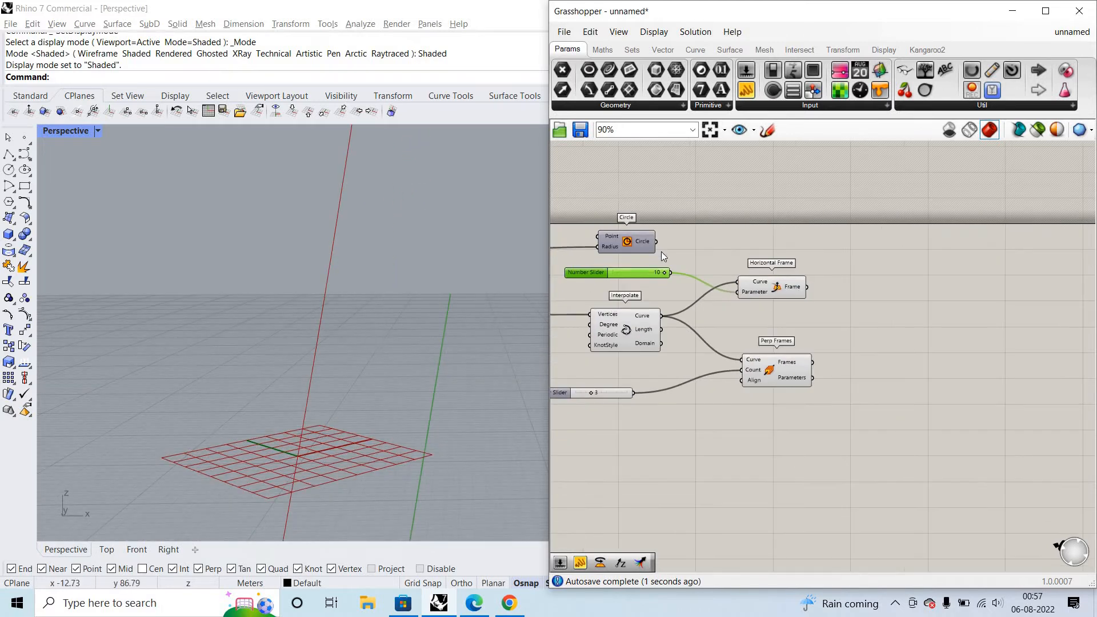
scroll(468, 303, "down", 5)
left_click_drag(652, 276, 613, 273)
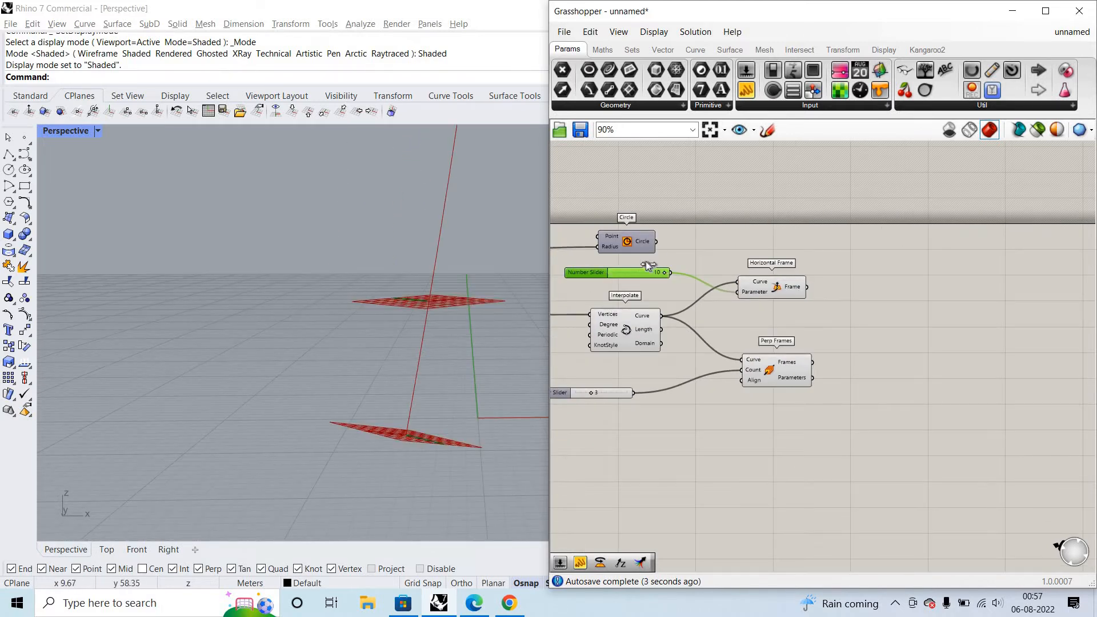
left_click_drag(712, 242, 636, 279)
scroll(636, 279, "up", 3)
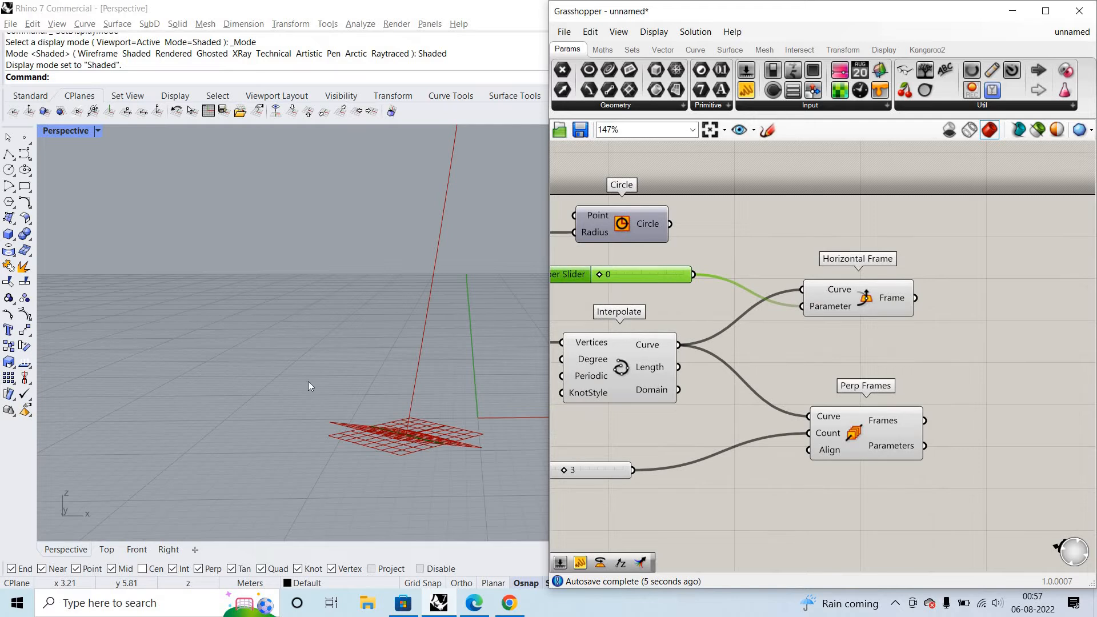
- Try Horizontal Frame's Parameter slider at 1, then return it to 0
right_click_drag(363, 398, 390, 231)
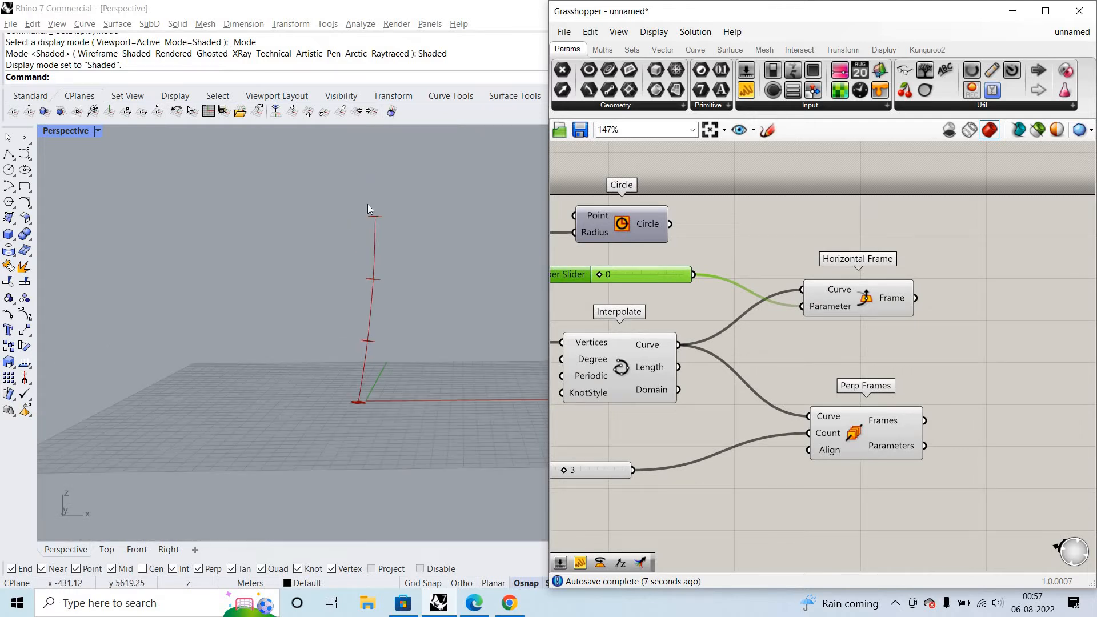
scroll(366, 212, "up", 2)
scroll(352, 312, "down", 5)
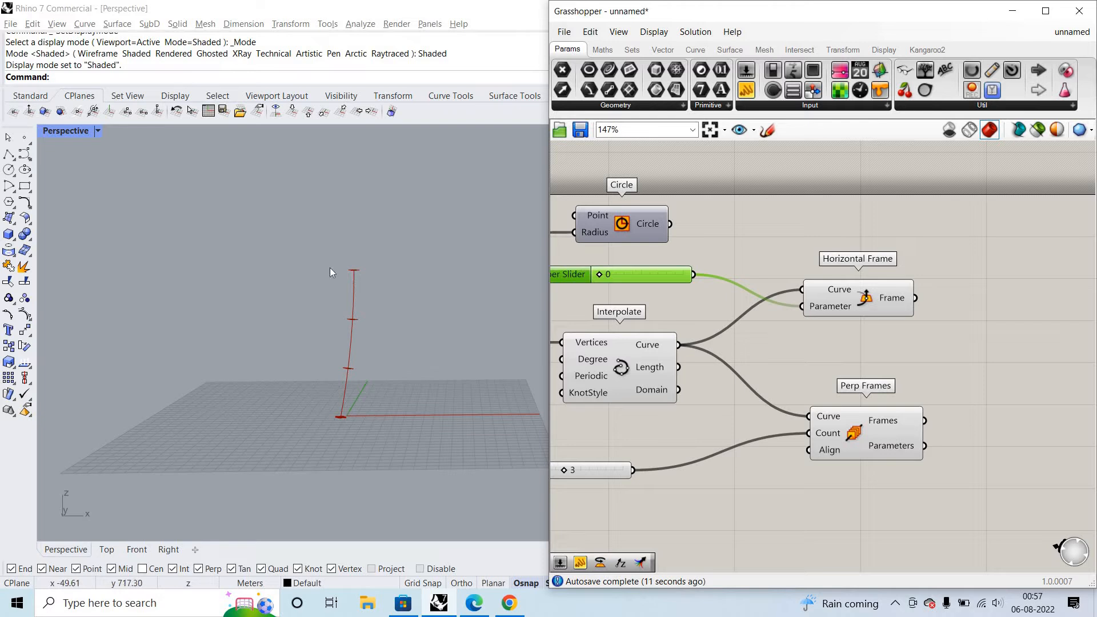
scroll(576, 250, "up", 2)
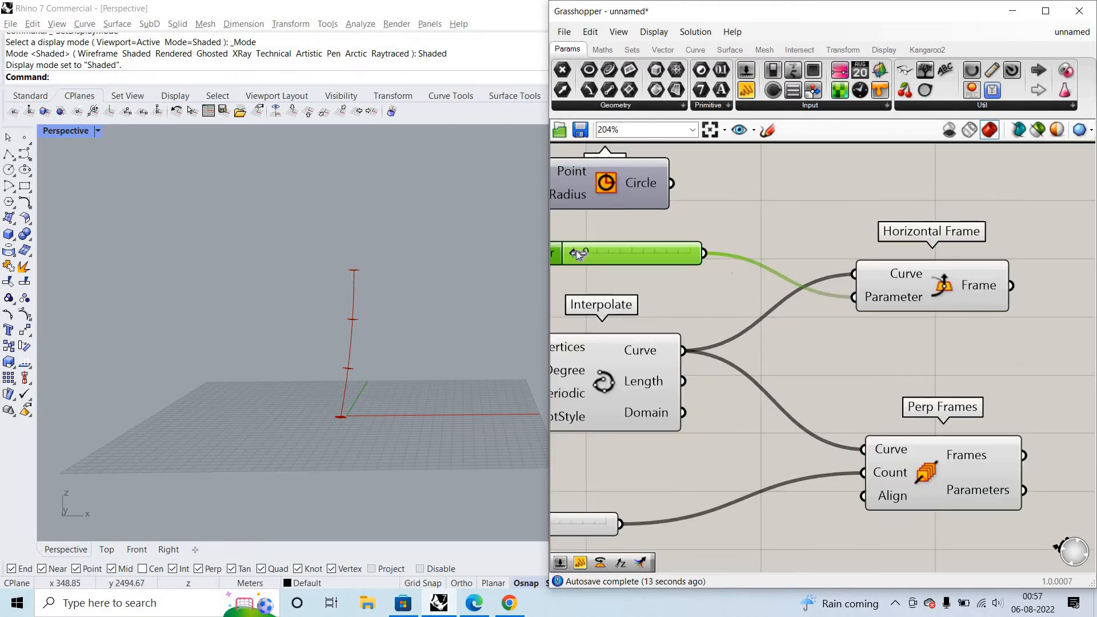
scroll(439, 267, "up", 8)
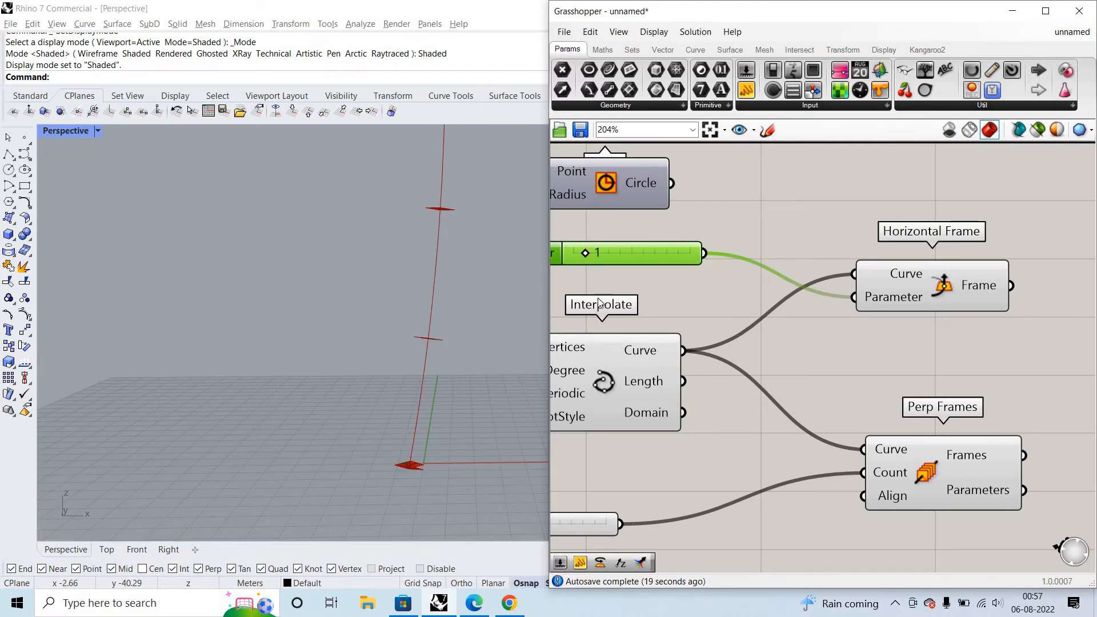
left_click_drag(570, 257, 557, 256)
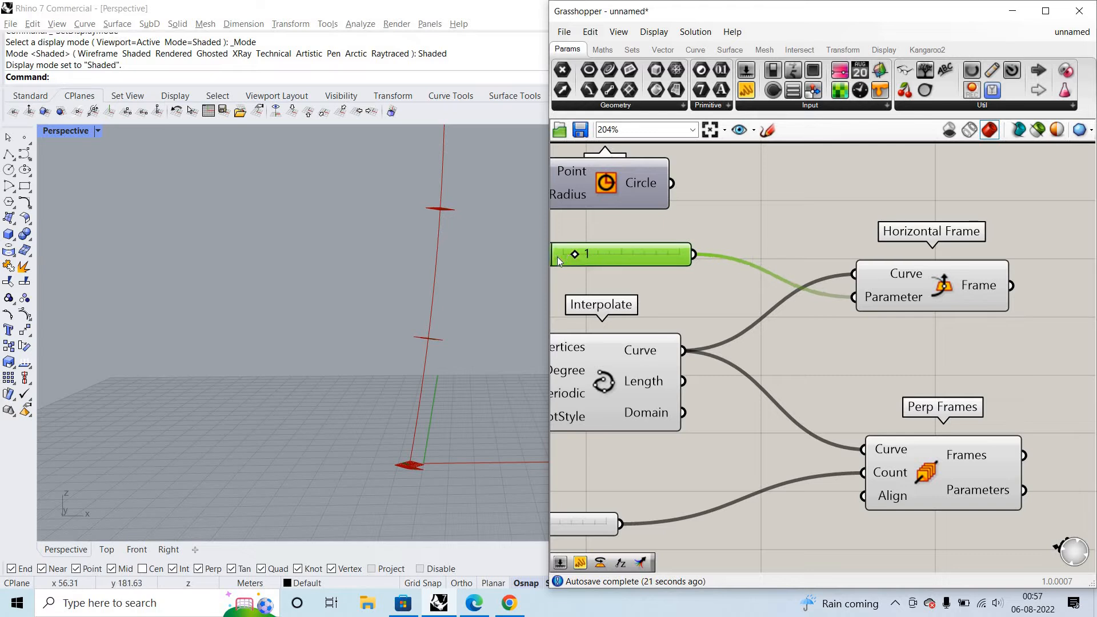
scroll(382, 421, "up", 8)
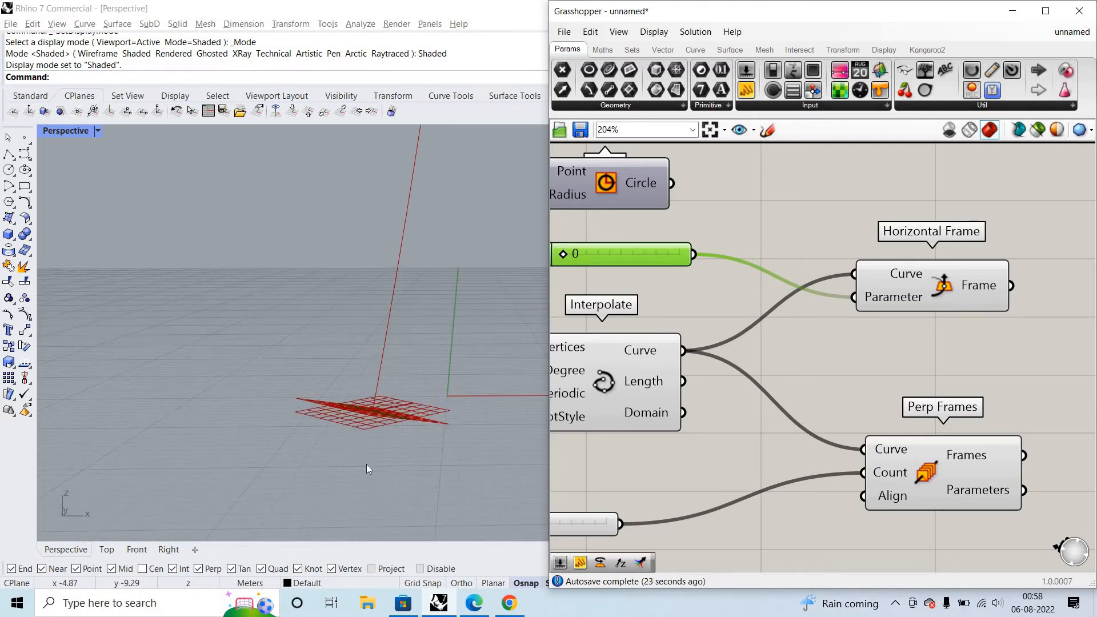
- Compare the Perp Frames planes with the horizontal frame at the curve's start and along its length
scroll(396, 379, "down", 5)
scroll(396, 380, "down", 5)
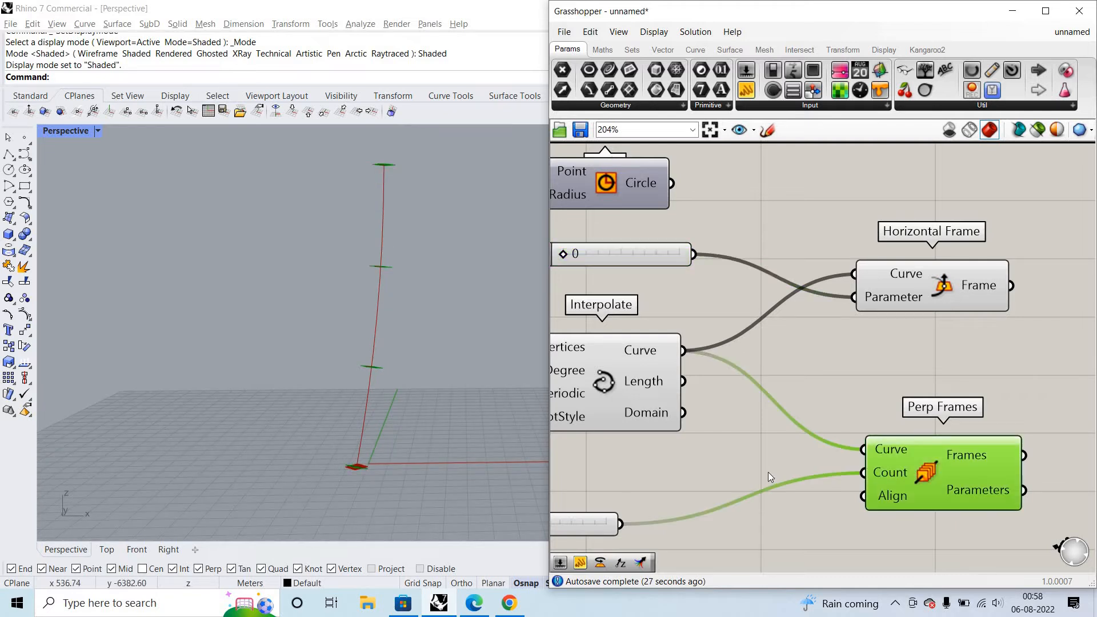
scroll(430, 228, "down", 2)
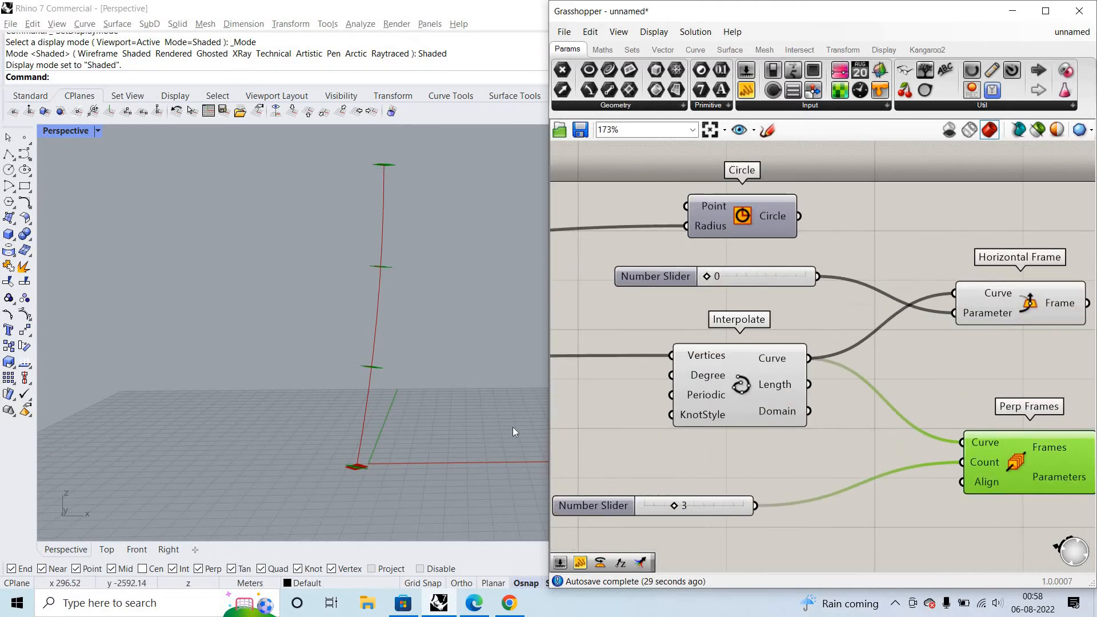
scroll(731, 485, "up", 2)
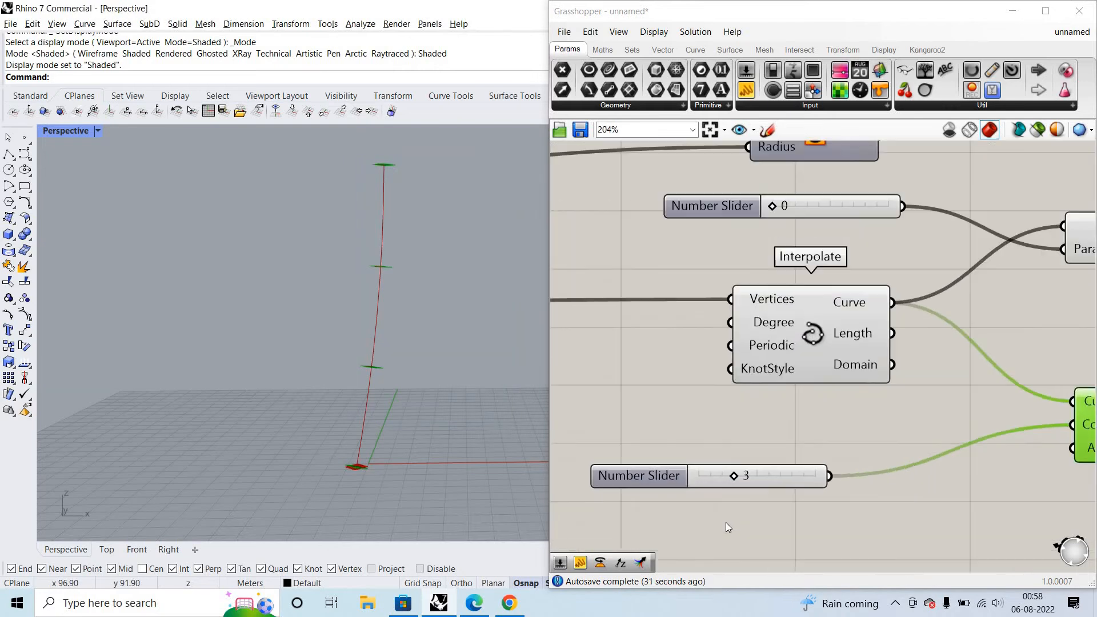
scroll(747, 495, "up", 1)
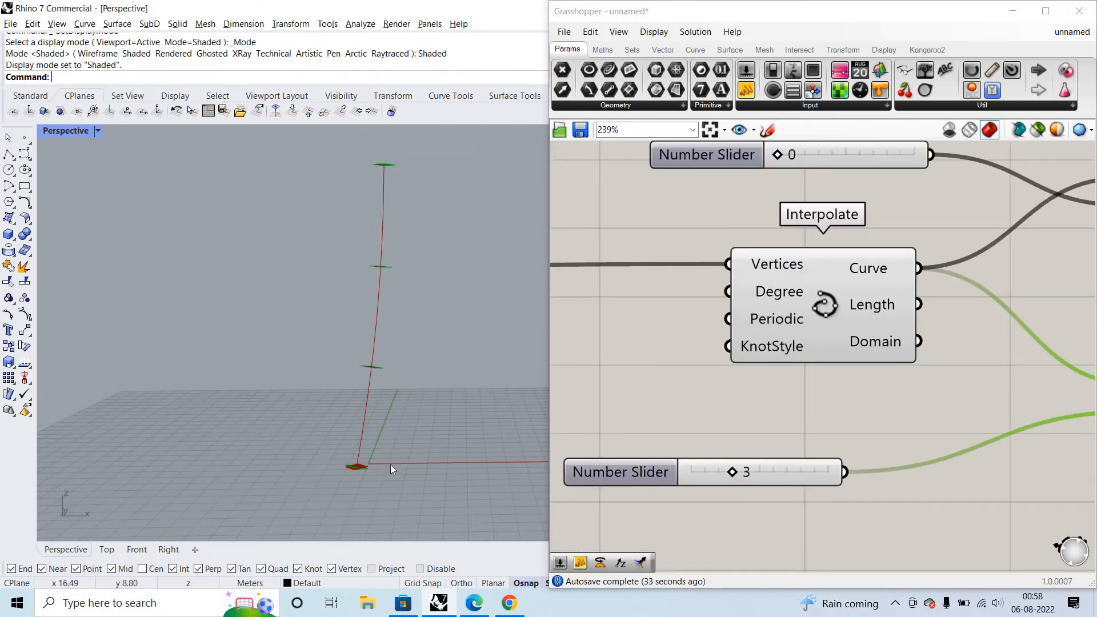
scroll(285, 478, "up", 5)
left_click_drag(507, 480, 355, 445)
scroll(390, 508, "down", 5)
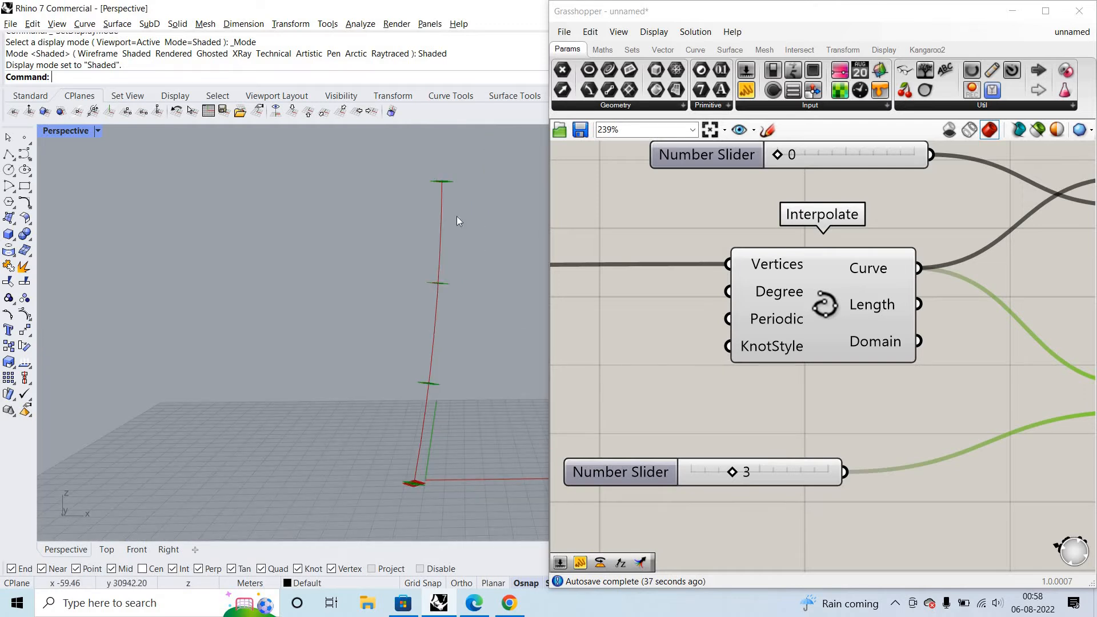
- Try Perp Frames' Count slider at 1 and at 0
left_click(689, 469)
left_click(689, 470)
left_click(691, 469)
left_click(699, 472)
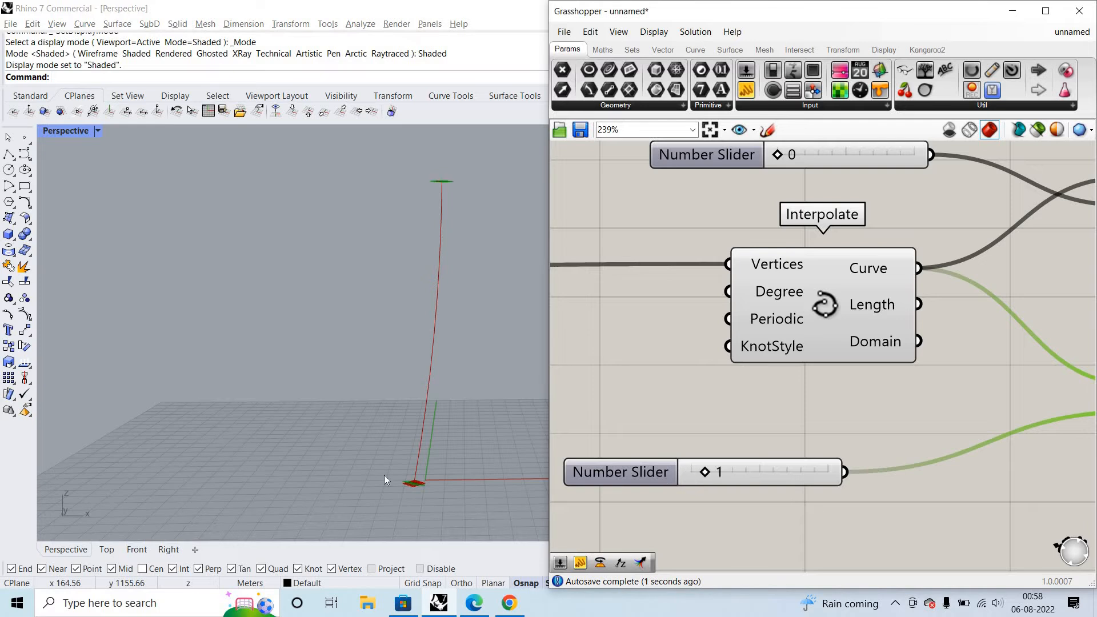
left_click(697, 472)
scroll(568, 468, "down", 3)
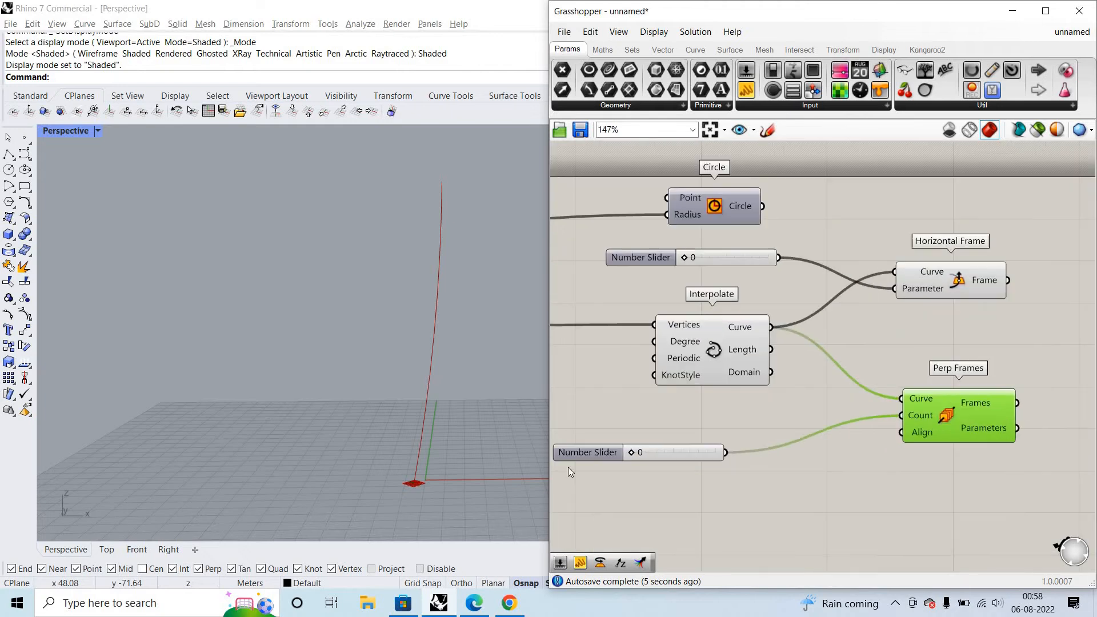
- Set Perp Frames' Count slider to 1, examine the frames at the curve's ends, and restore the slider to 3
scroll(400, 477, "up", 3)
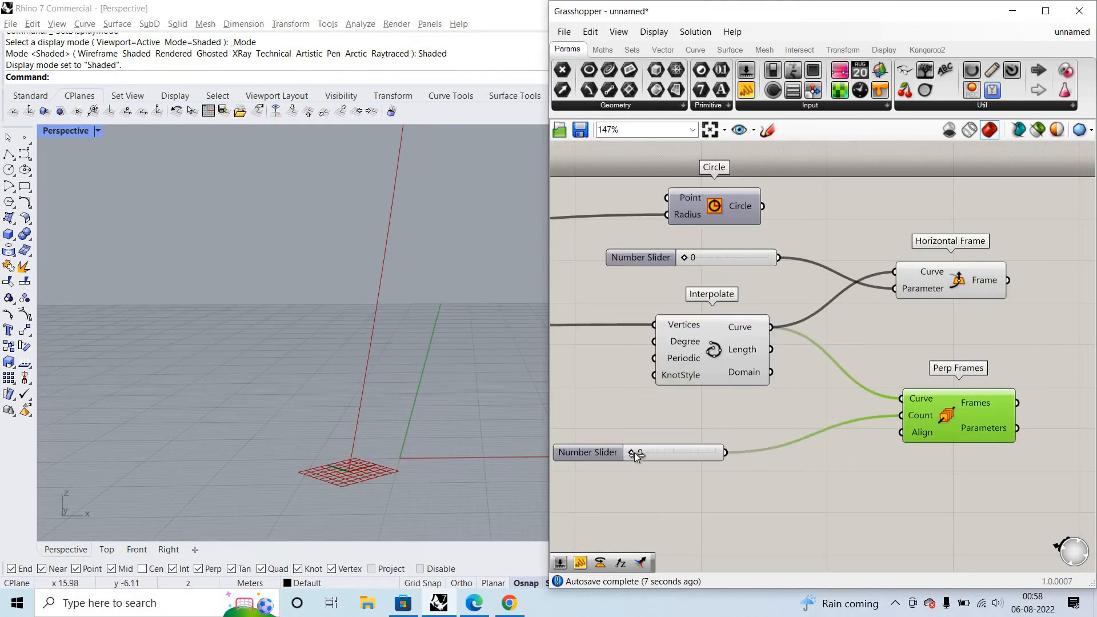
scroll(635, 453, "up", 1)
scroll(337, 485, "down", 4)
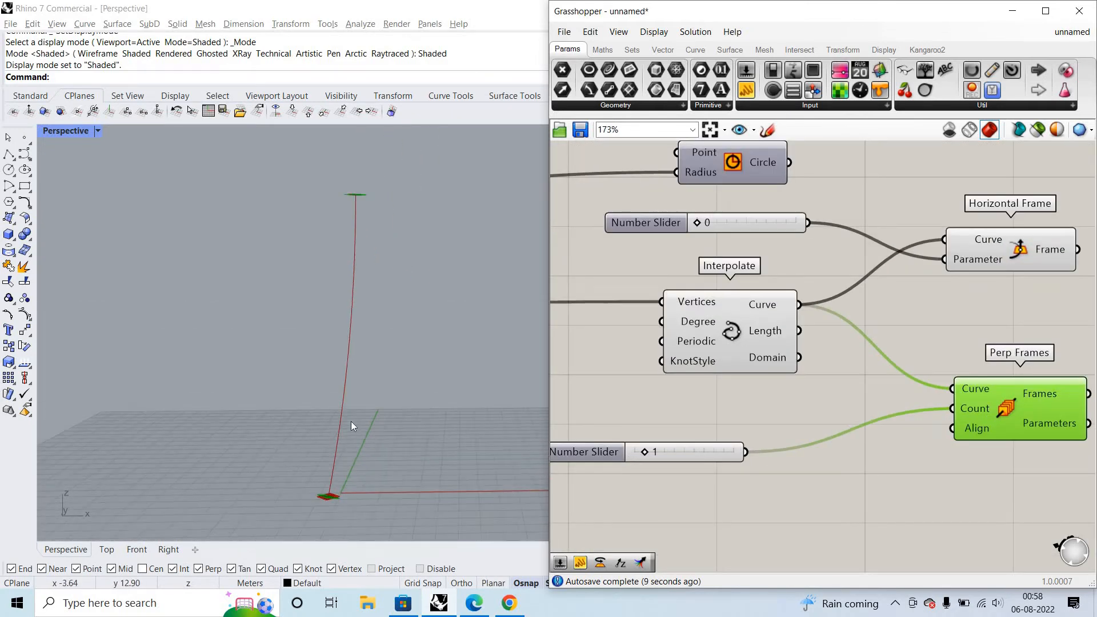
scroll(379, 312, "up", 3)
scroll(365, 373, "down", 1)
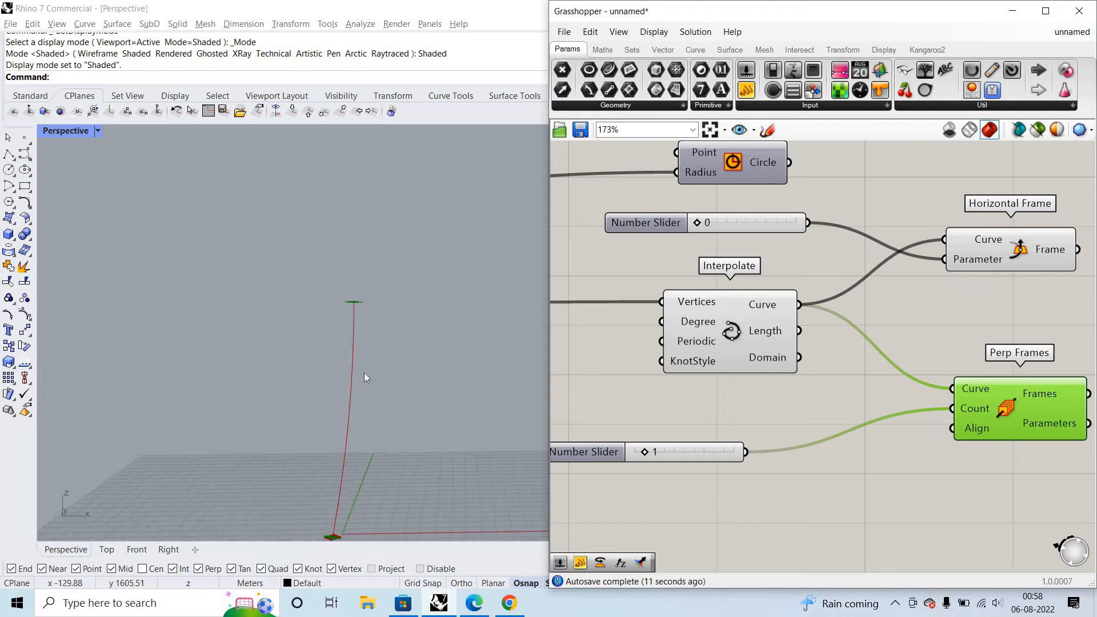
scroll(339, 414, "up", 3)
scroll(338, 413, "down", 3)
scroll(658, 450, "up", 1)
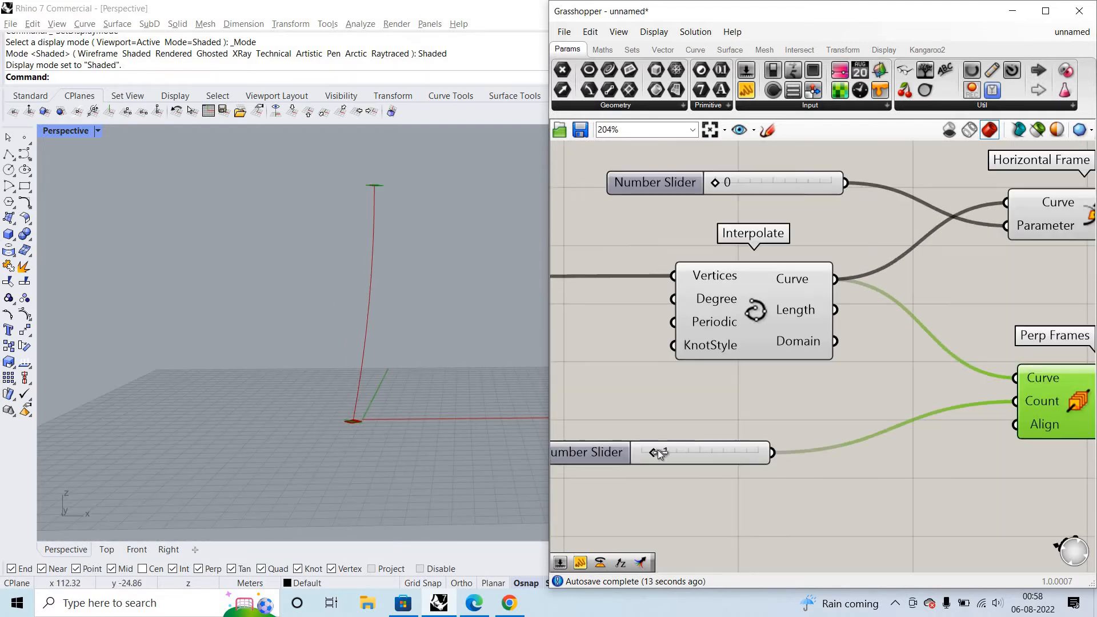
left_click_drag(667, 451, 692, 451)
scroll(1043, 420, "down", 6)
scroll(1054, 394, "up", 5)
- Add a List Item component beside Perp Frames and wire the Frames output into its List input
double_click(1054, 395)
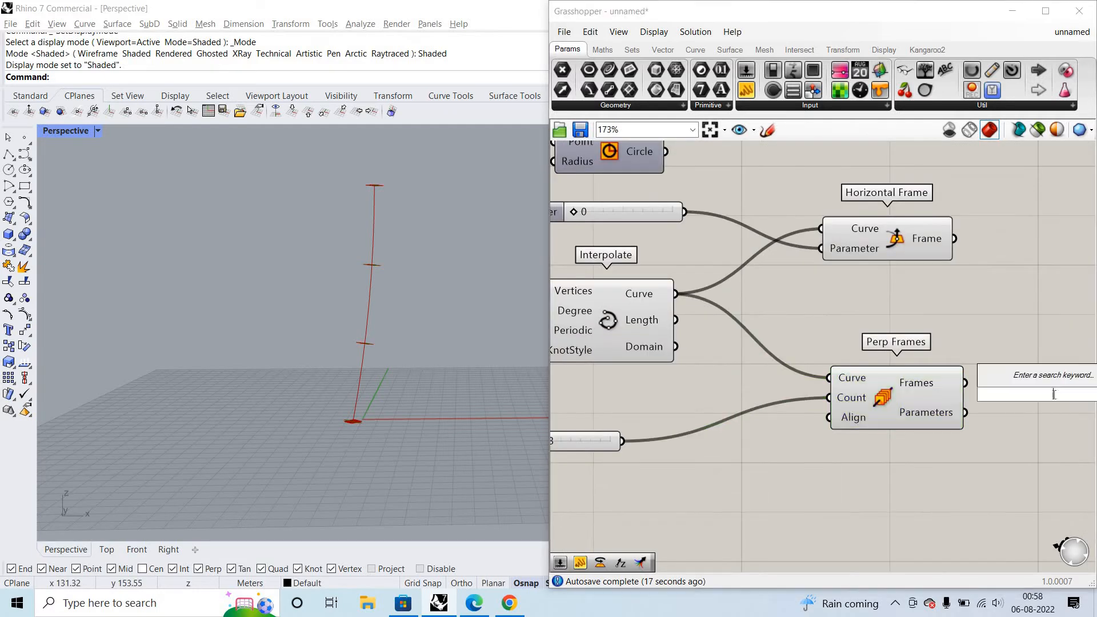
type("list")
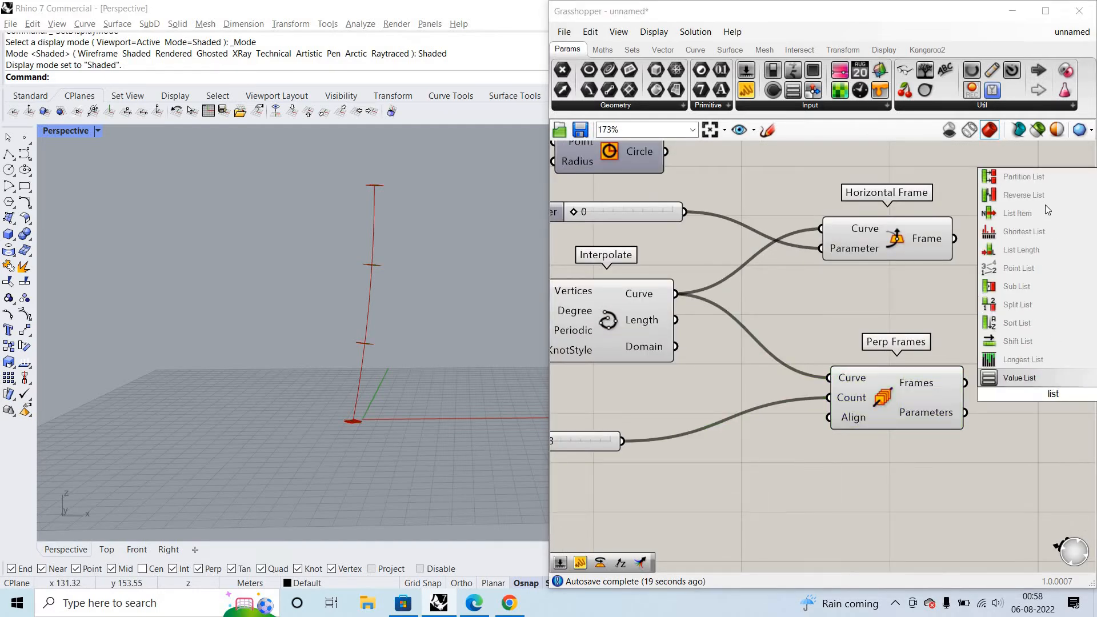
left_click(1020, 213)
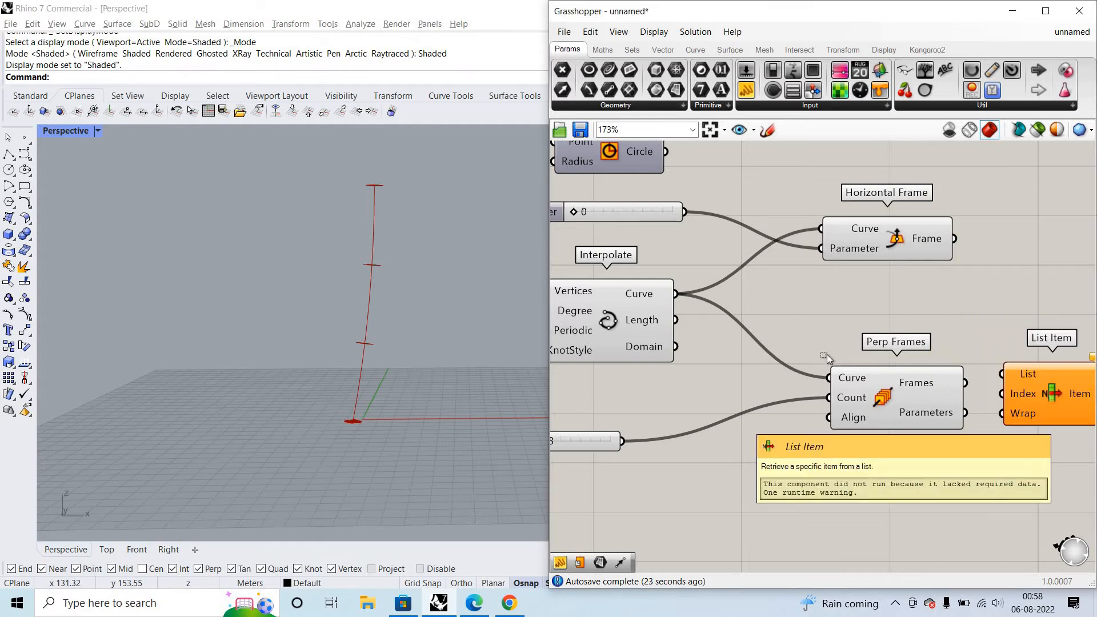
left_click_drag(827, 354, 1002, 500)
mouse_move(904, 422)
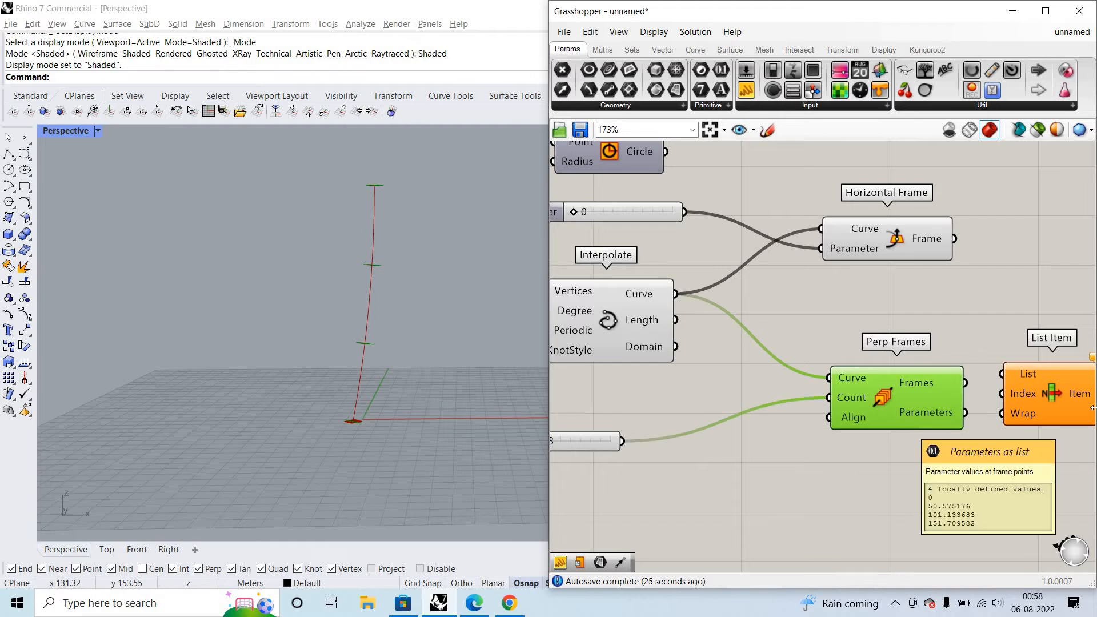
left_click_drag(1048, 406, 1062, 427)
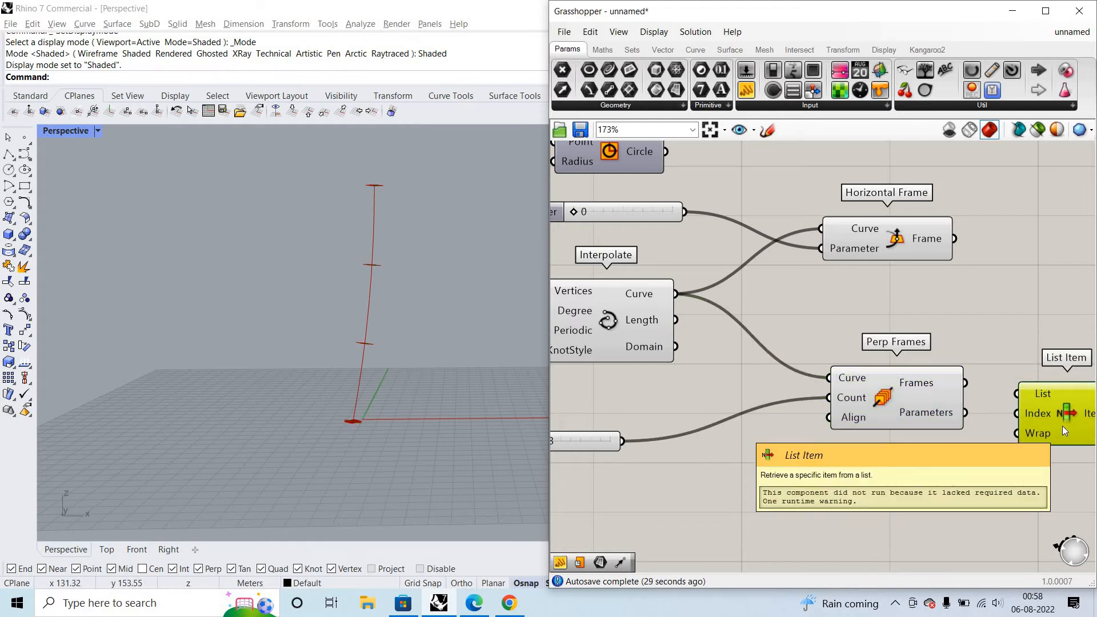
left_click_drag(1062, 427, 1083, 438)
left_click_drag(932, 384, 1040, 404)
left_click(1077, 466)
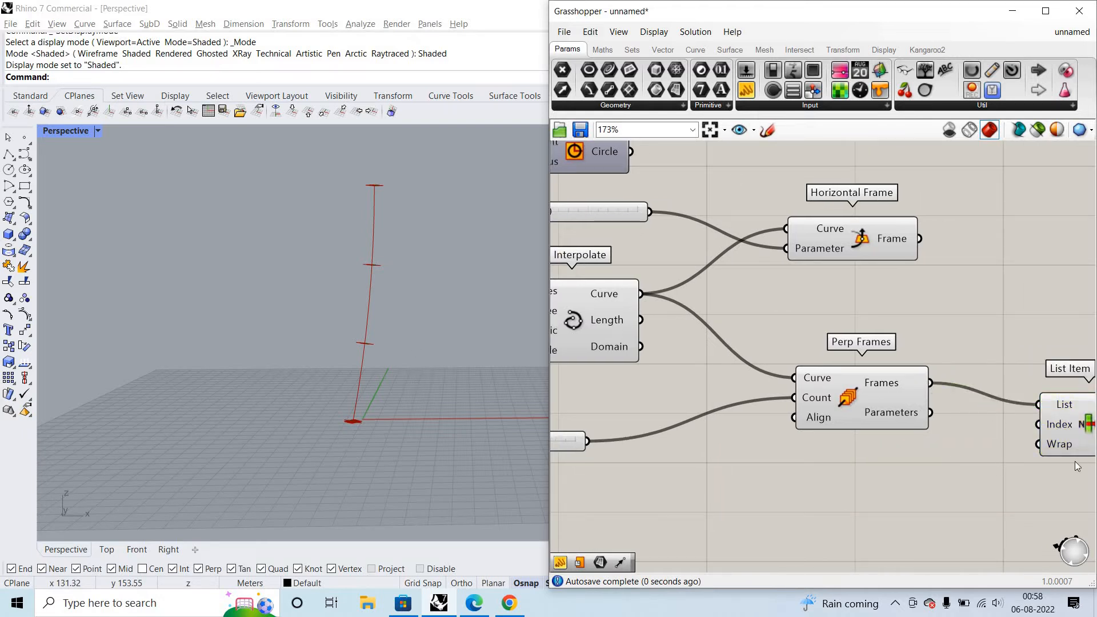
scroll(909, 387, "up", 2)
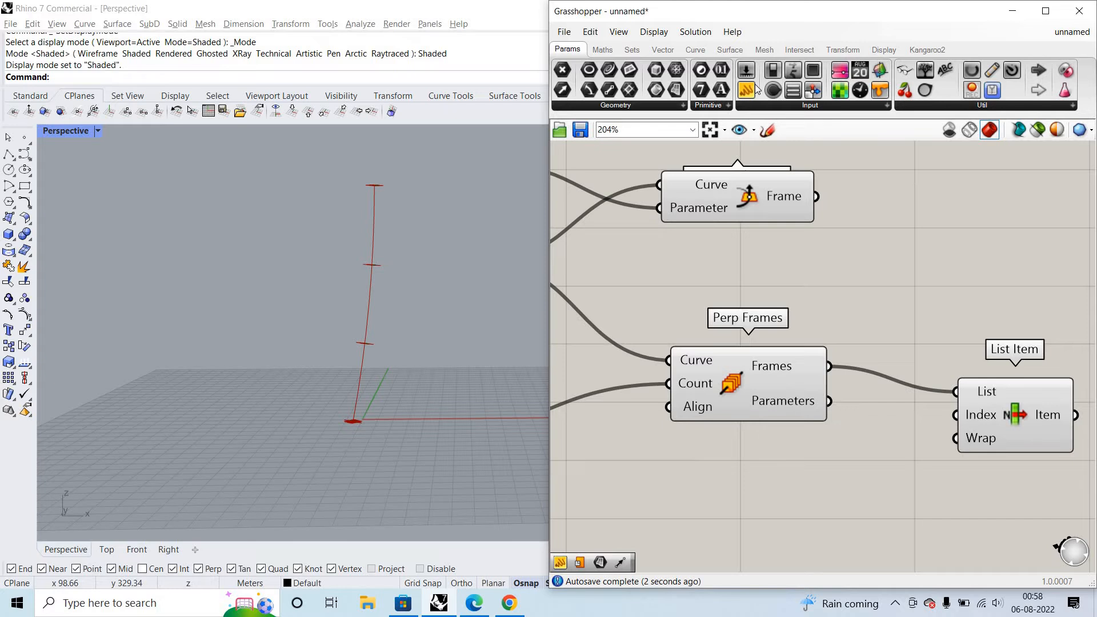
- Read the Perp Frames component's Frames output in a temporary panel, compare it with the frames along the curve, and delete the panel
left_click_drag(753, 87, 952, 278)
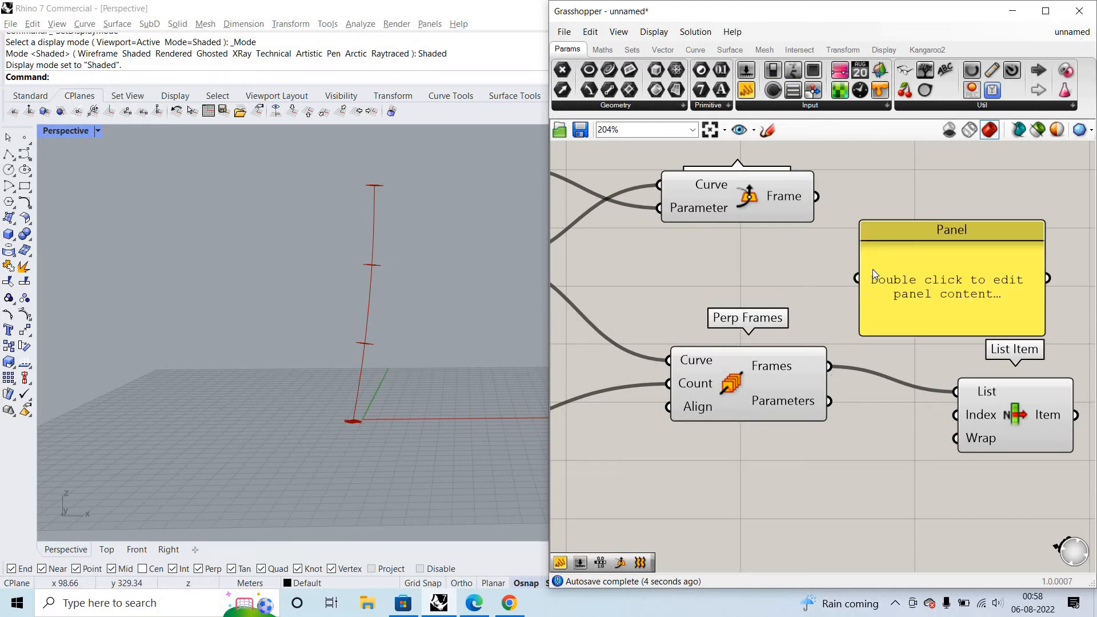
left_click_drag(830, 367, 872, 271)
left_click_drag(977, 331, 1013, 545)
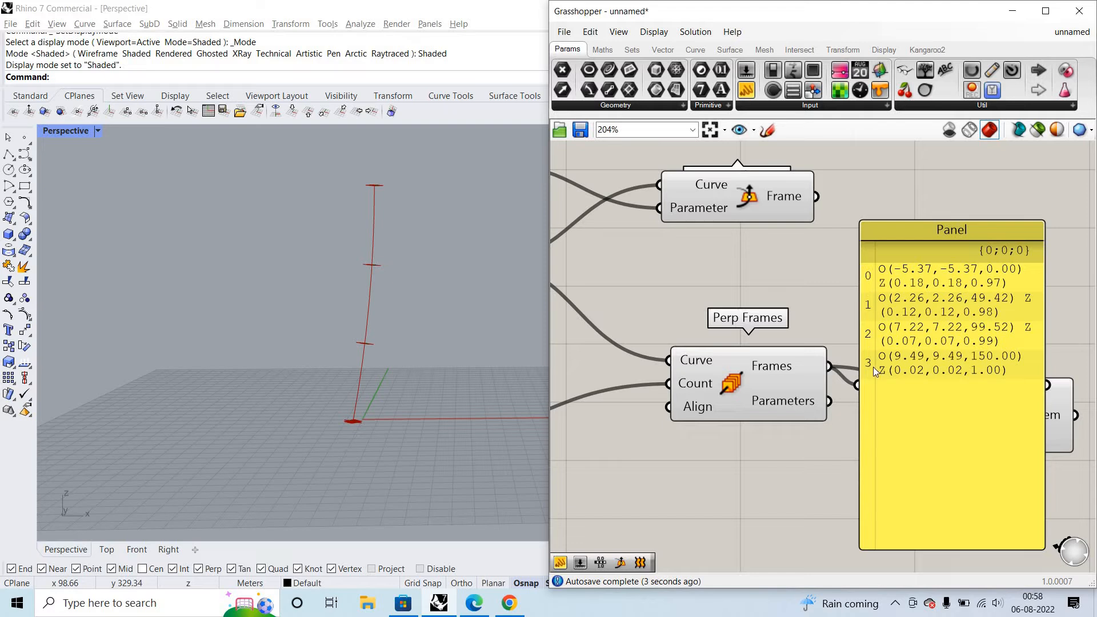
left_click_drag(398, 421, 301, 387)
left_click_drag(396, 355, 325, 303)
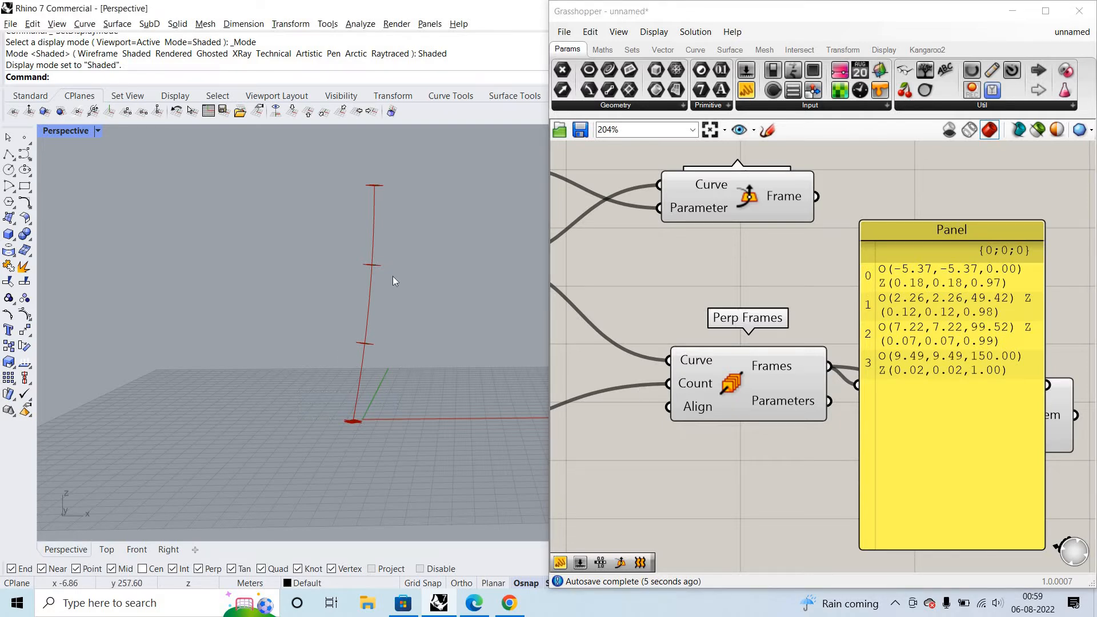
left_click_drag(417, 197, 351, 172)
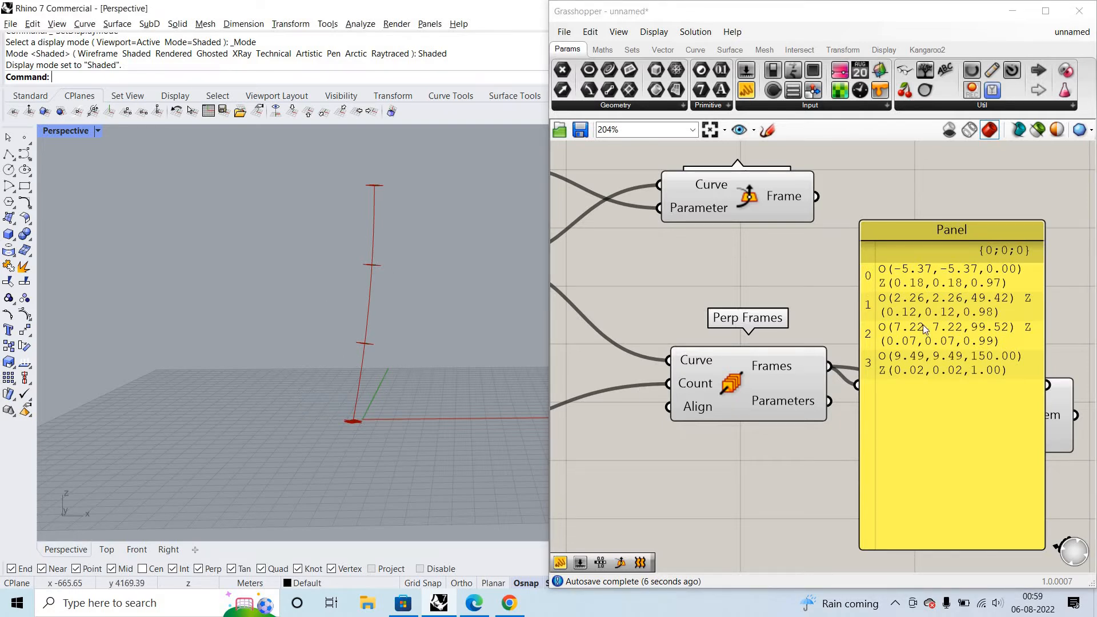
left_click(907, 300)
key("Delete")
- Add a number slider set to 2, wire it into List Item's Index input, and examine the picked frame
double_click(848, 476)
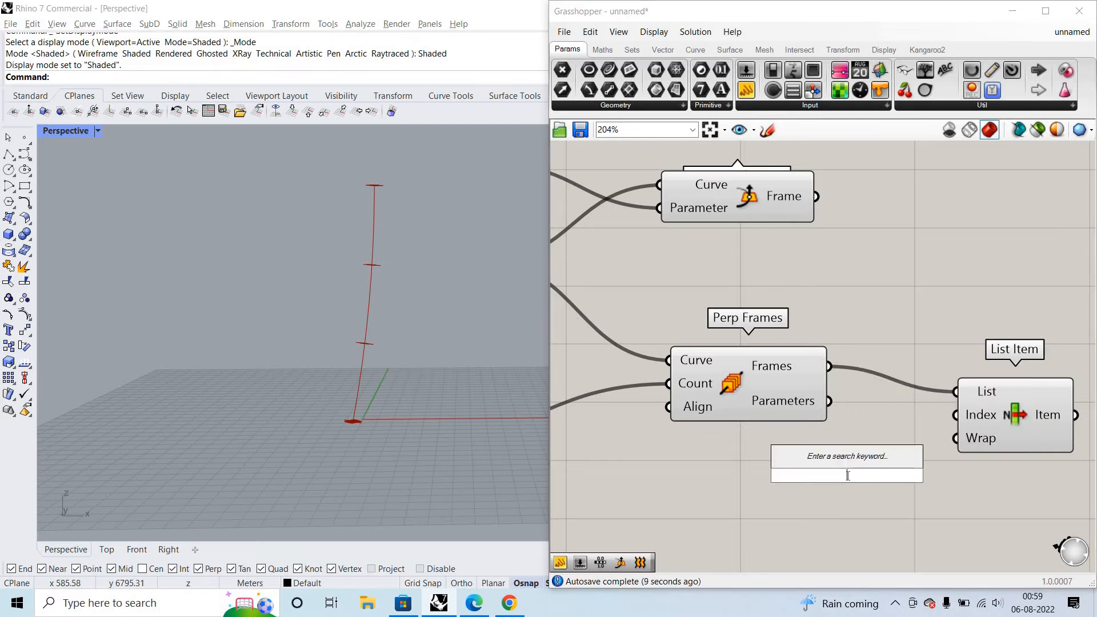
type("2")
key("Return")
left_click_drag(949, 414, 968, 475)
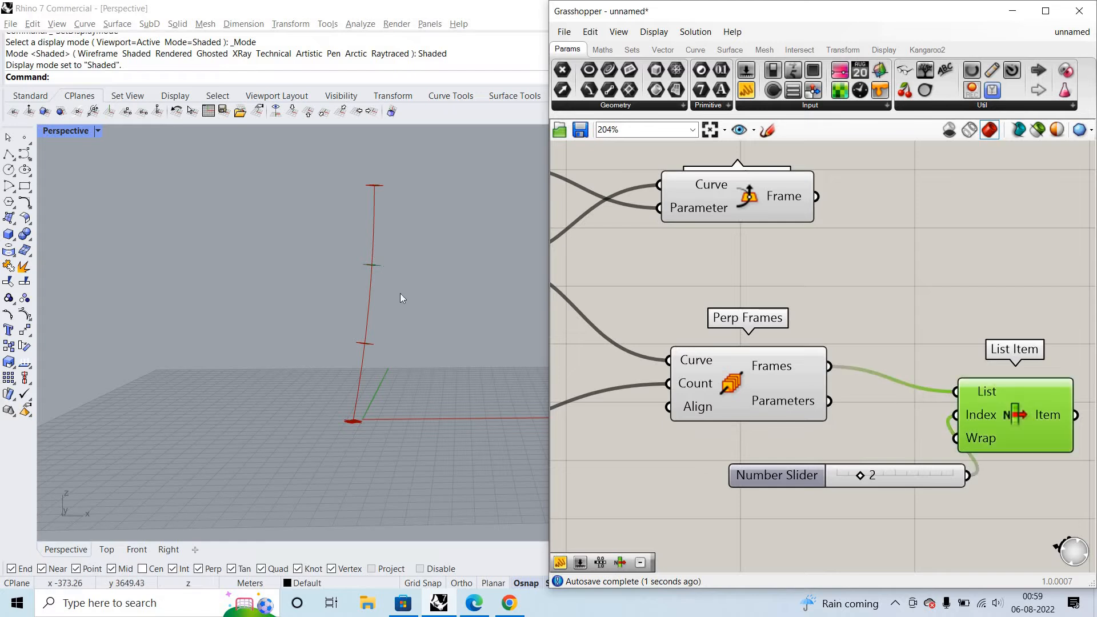
scroll(400, 293, "up", 5)
scroll(508, 280, "down", 5)
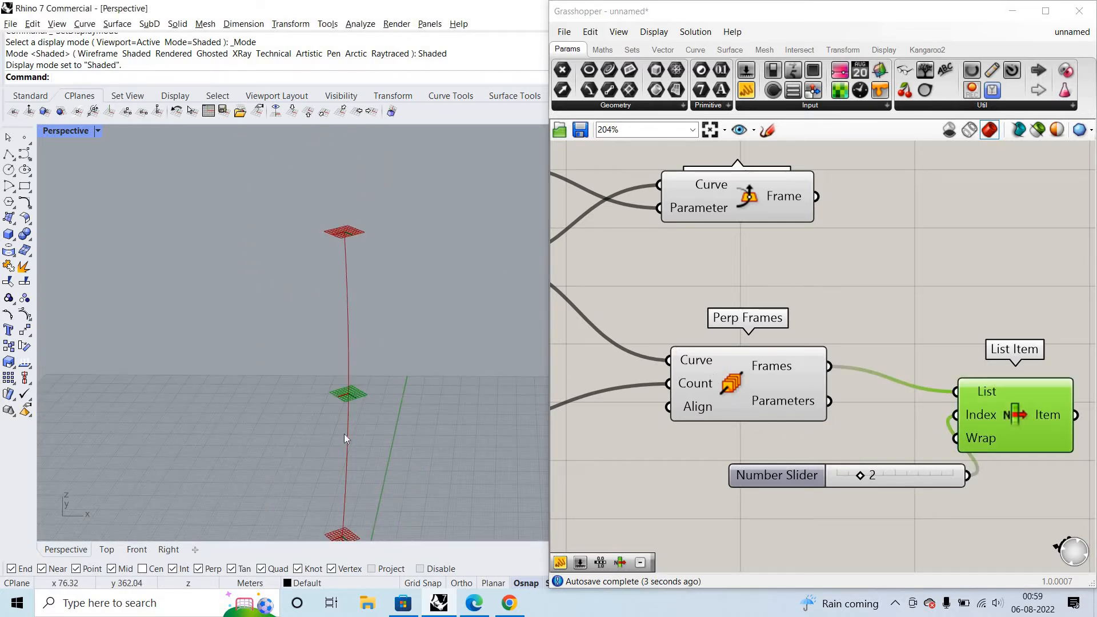
scroll(608, 222, "down", 3)
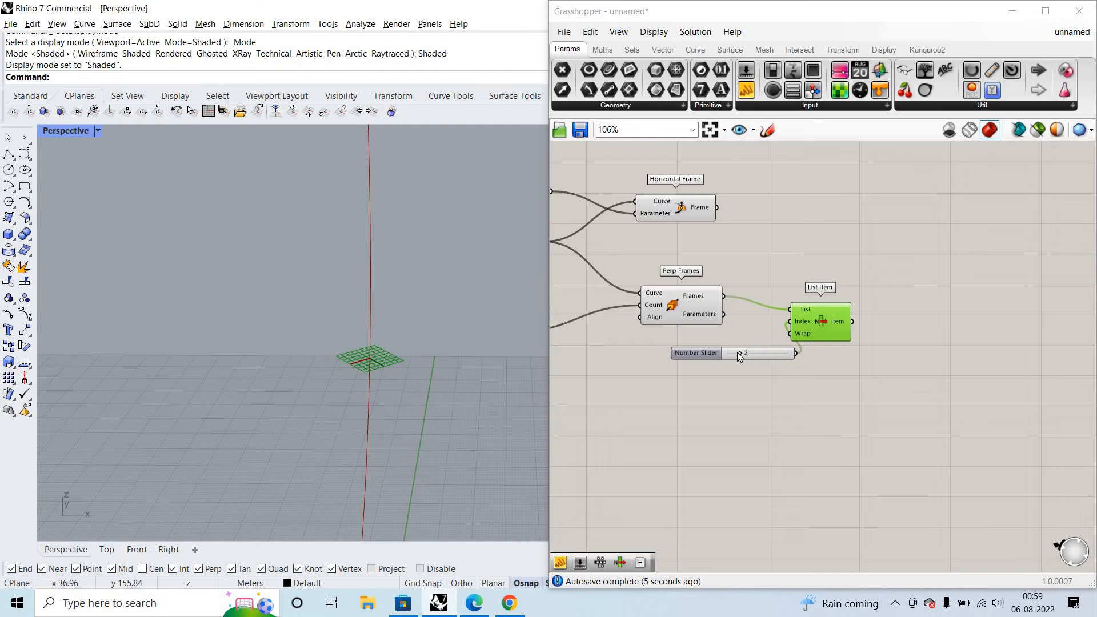
- Try the List Item index slider at 1 and 3, and delete the slider
left_click_drag(737, 352, 732, 353)
scroll(471, 437, "down", 6)
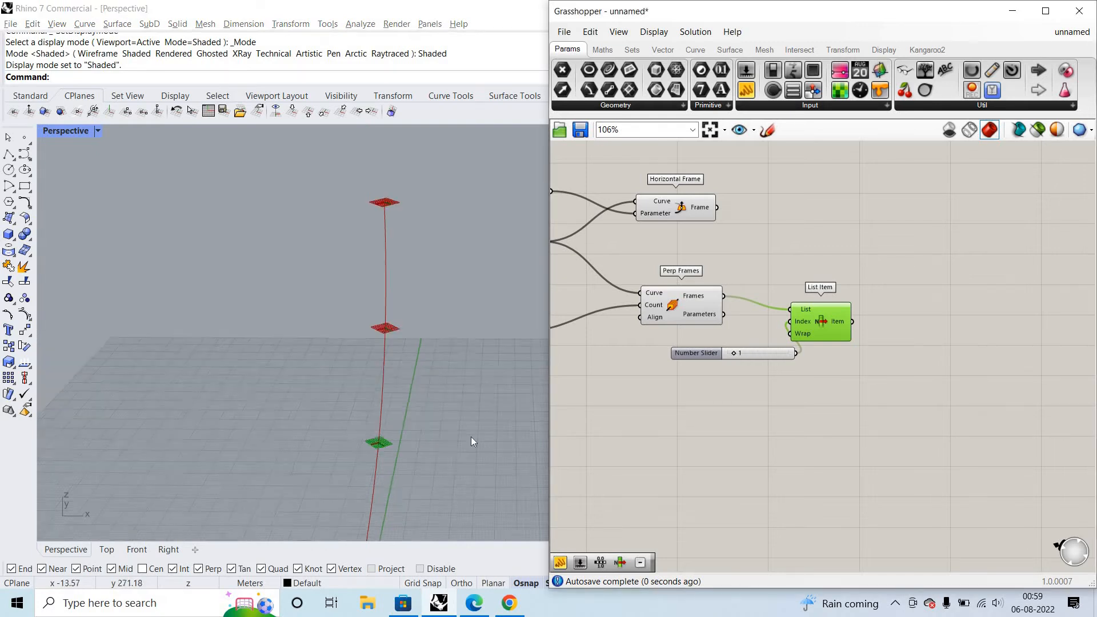
scroll(451, 366, "up", 4)
scroll(433, 294, "down", 5)
scroll(433, 294, "up", 5)
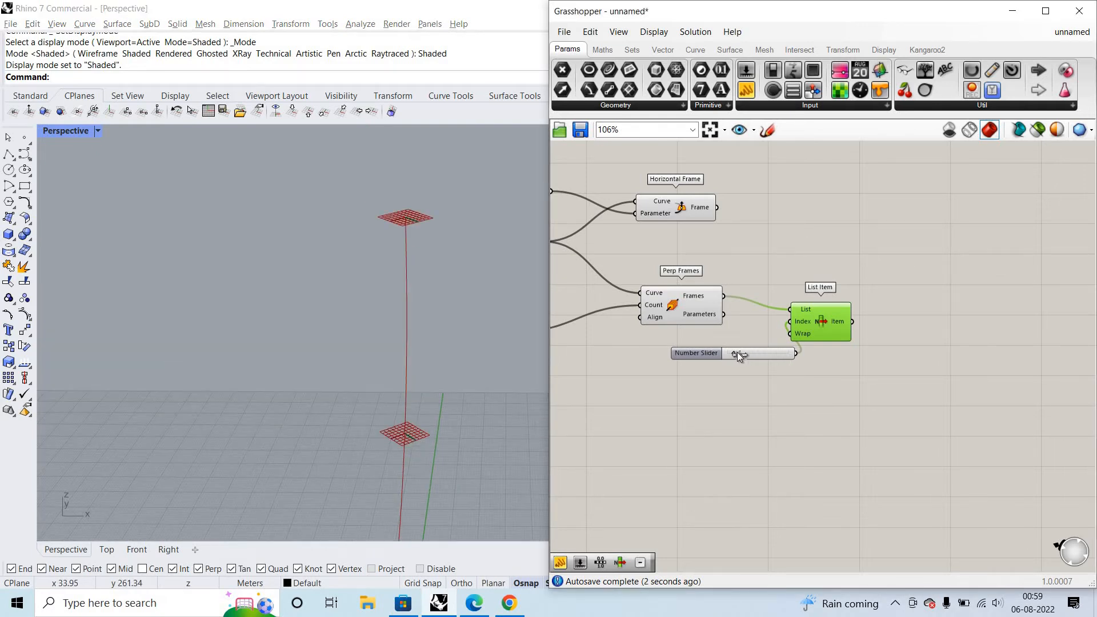
left_click_drag(739, 353, 750, 354)
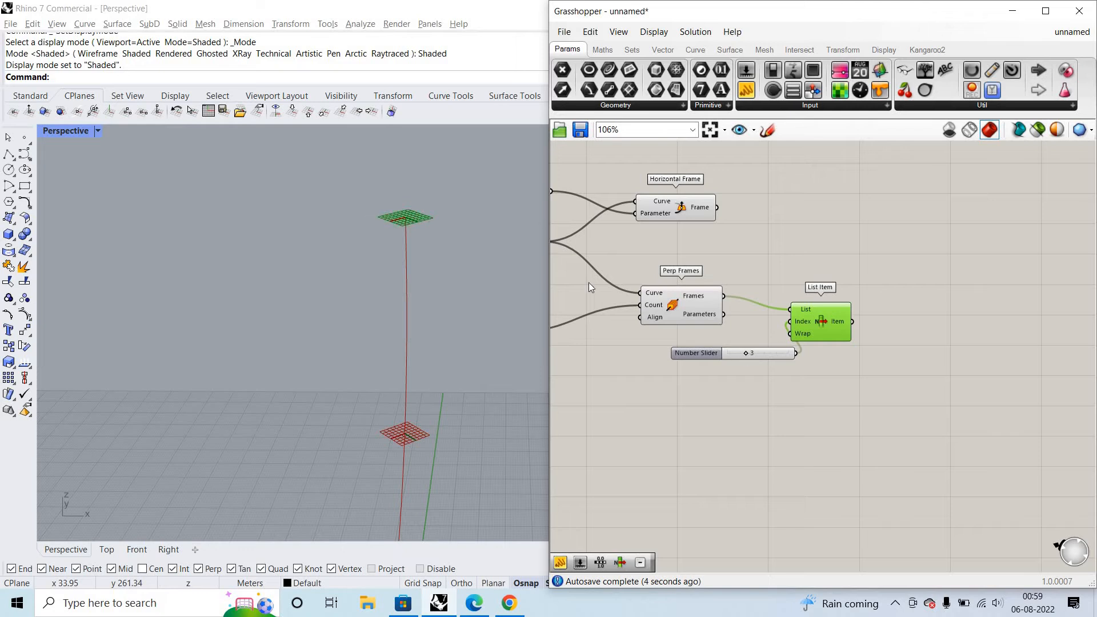
scroll(738, 358, "up", 2)
left_click(753, 357)
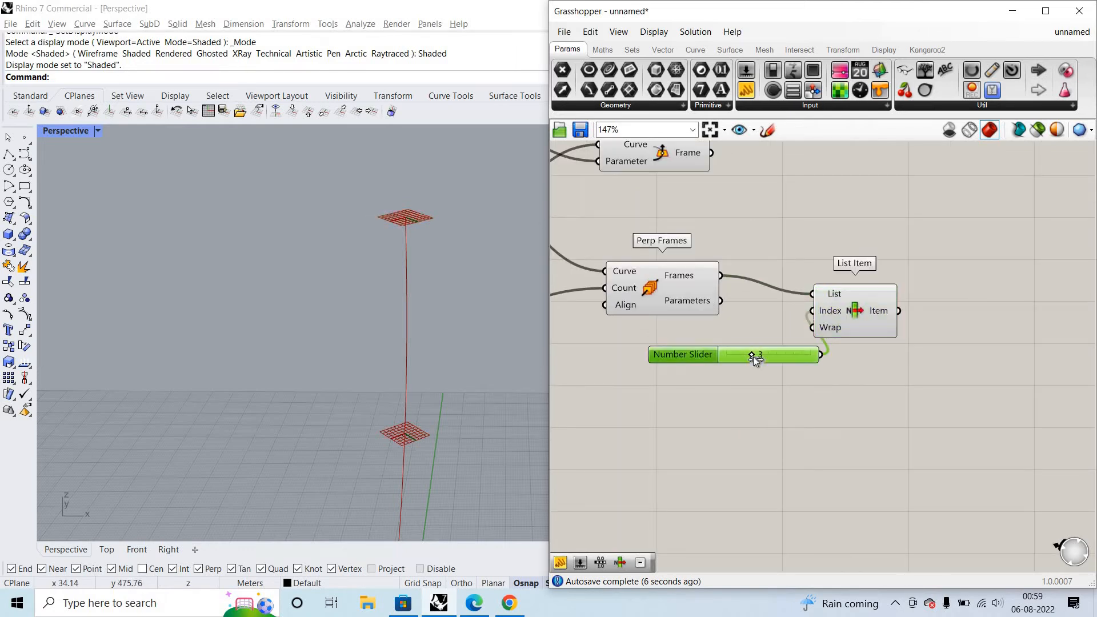
key("Delete")
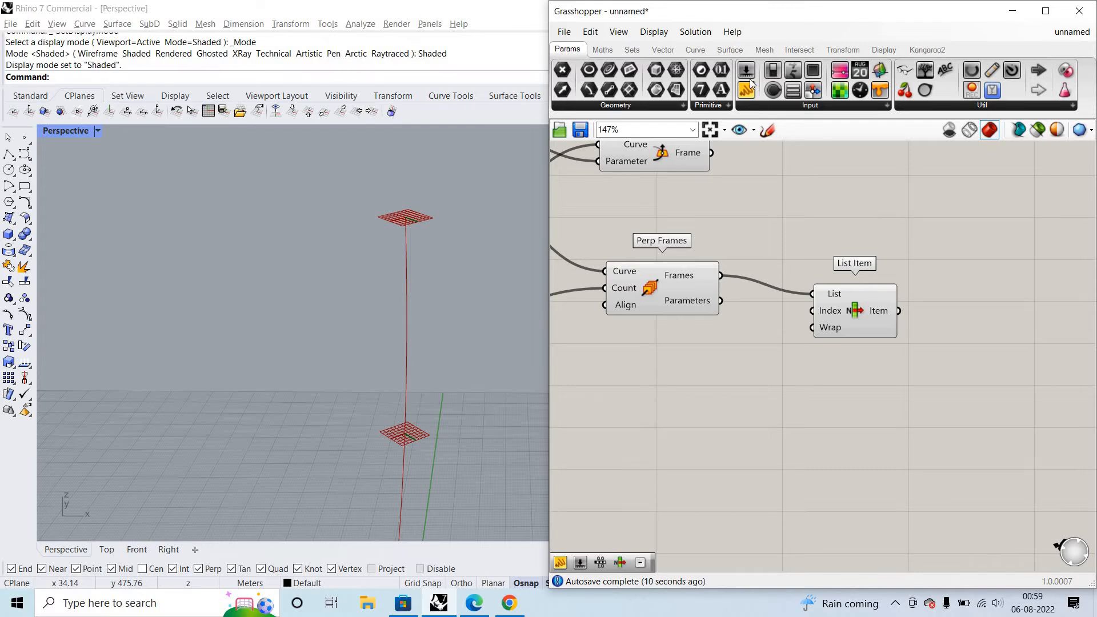
- Add a panel containing 2 below Perp Frames and wire it into List Item's Index input
left_click(749, 376)
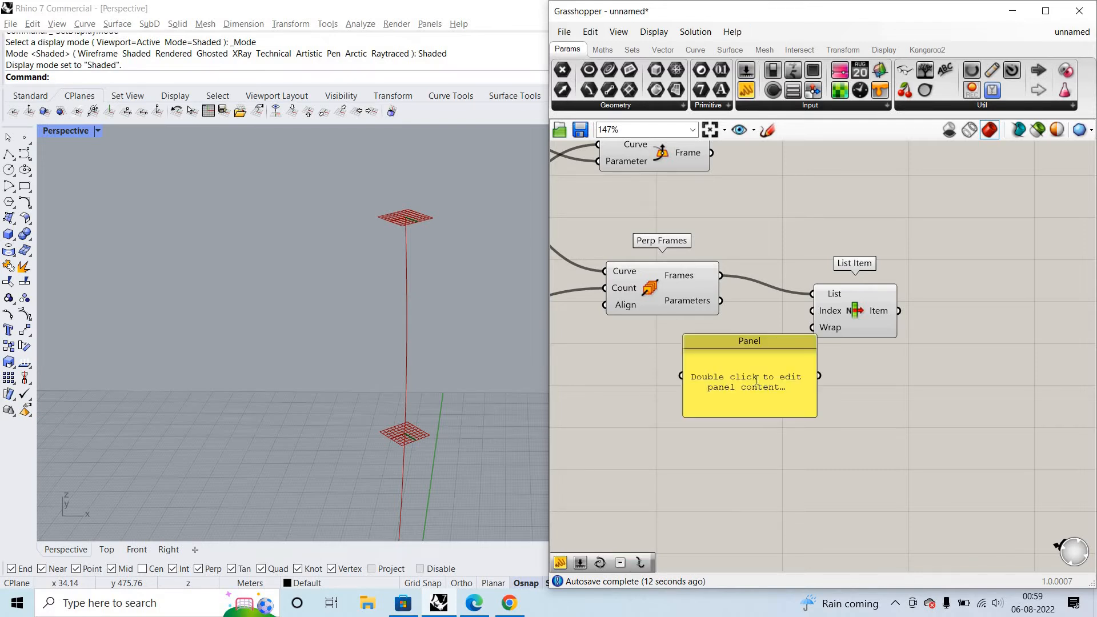
scroll(777, 371, "up", 3)
double_click(757, 380)
type("2")
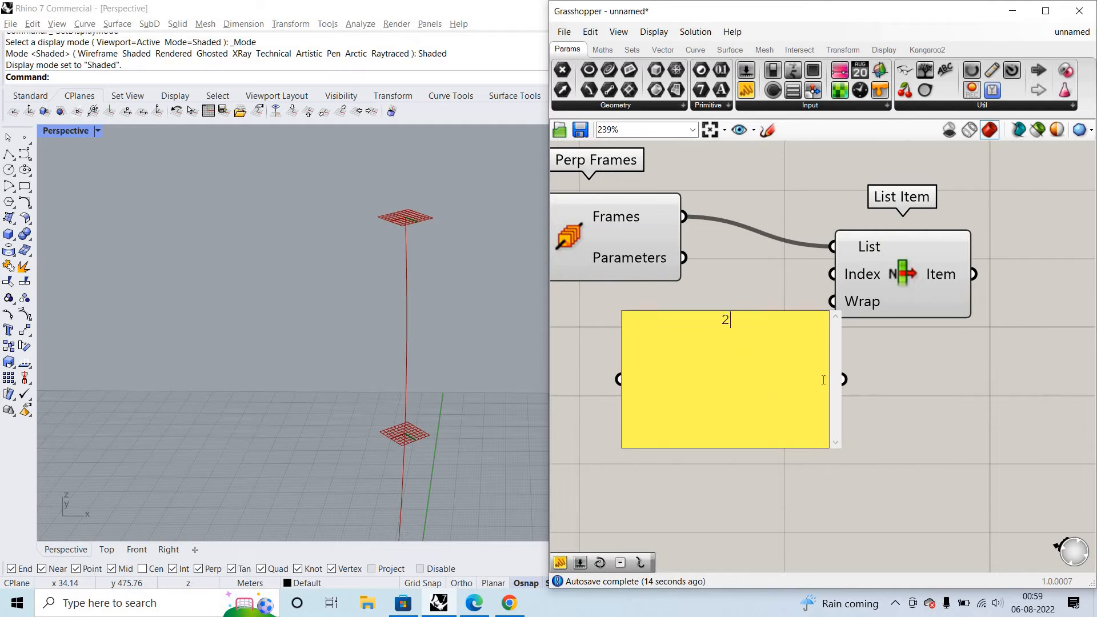
left_click(918, 387)
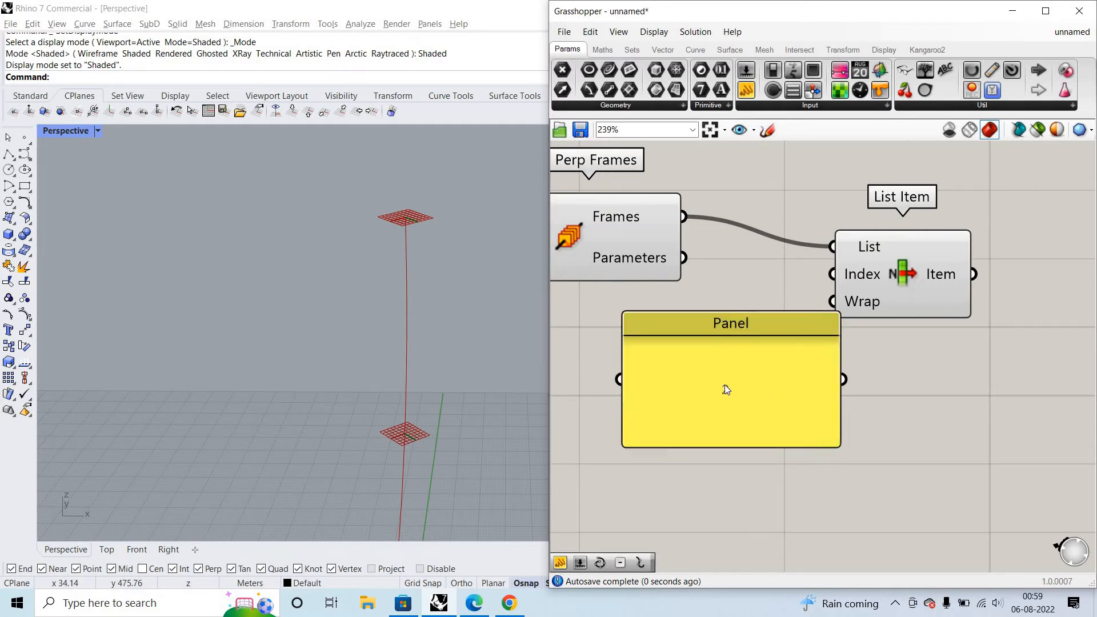
left_click_drag(724, 385, 637, 385)
left_click_drag(753, 381, 832, 274)
- Highlight the List Item component's output and examine which frame it picks along the curve
scroll(430, 229, "down", 5)
left_click(925, 272)
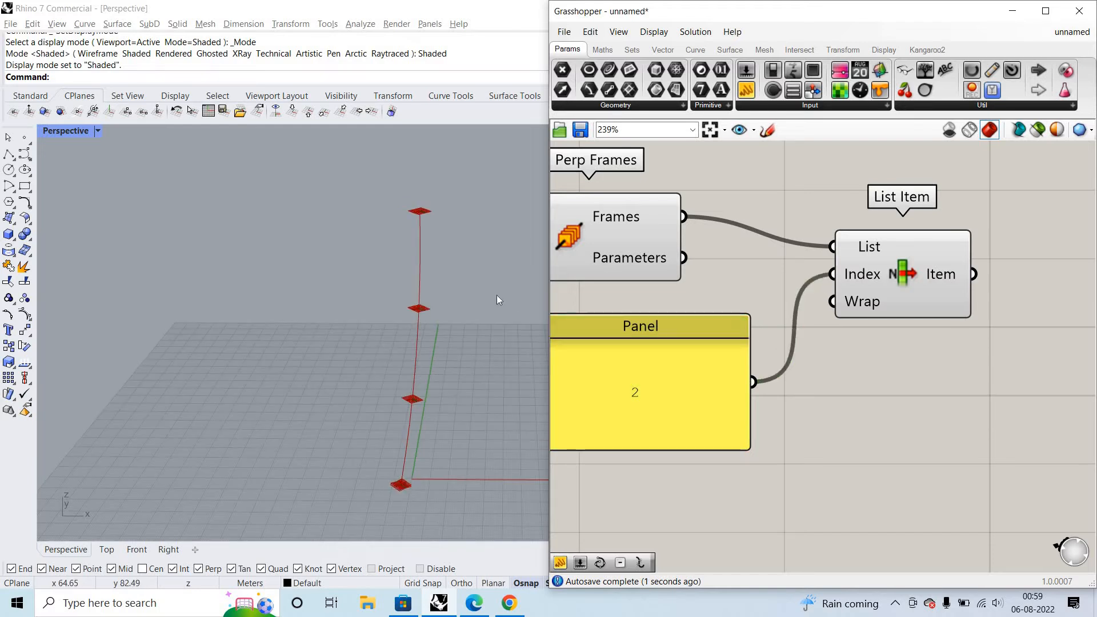
scroll(436, 347, "up", 5)
scroll(436, 347, "down", 6)
left_click_drag(424, 439, 265, 218)
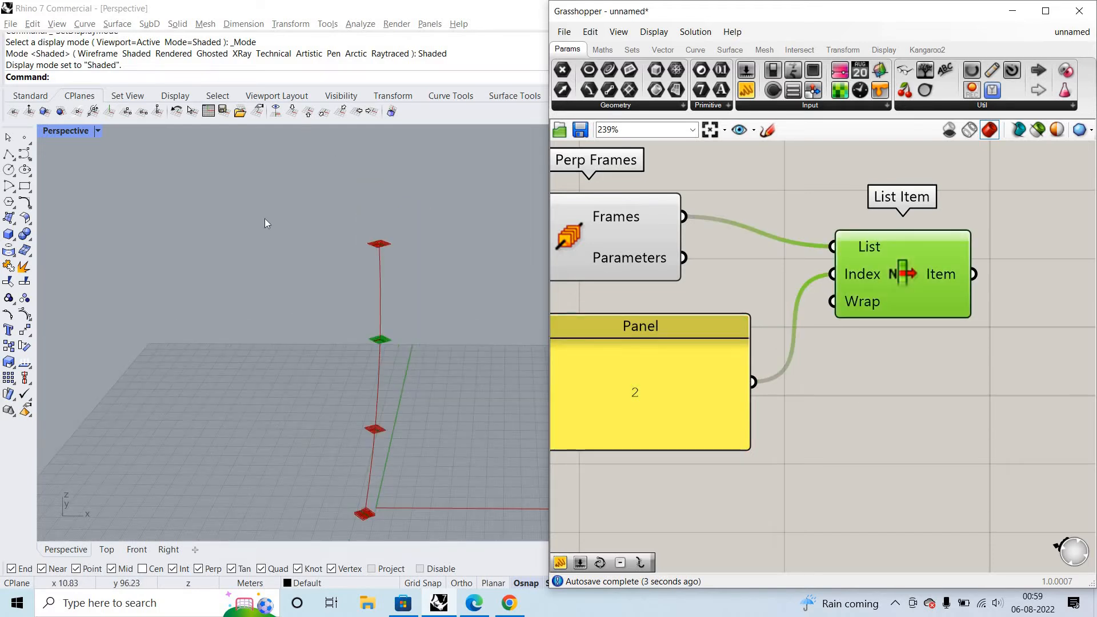
- Toggle the index panel's Multiline Data option and replace its content with 1, 3 and 2 on separate lines
right_click(661, 376)
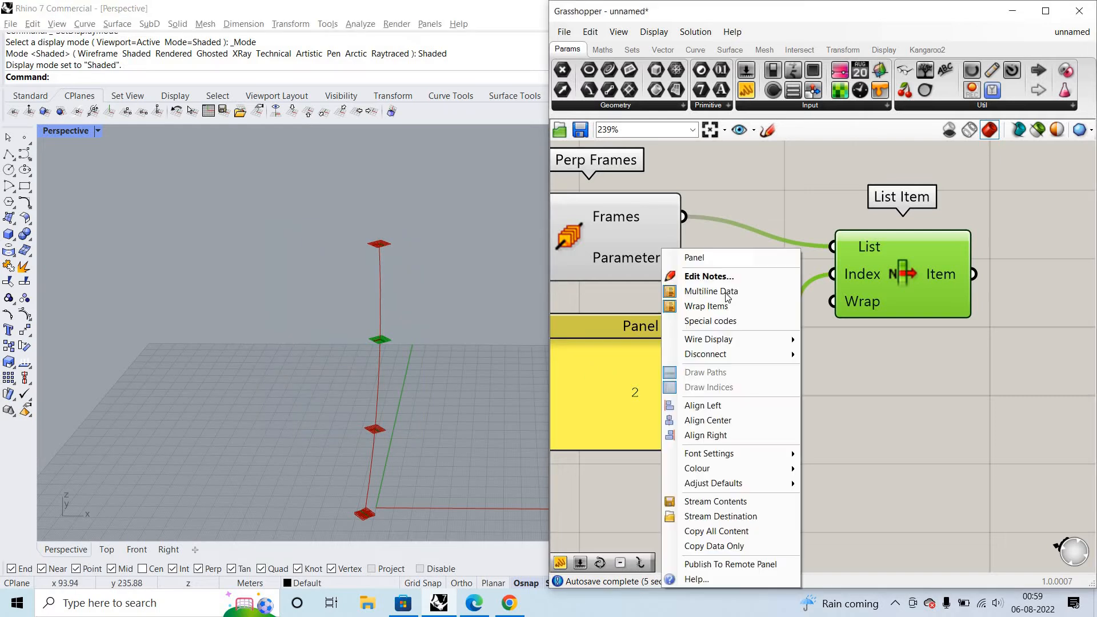
left_click(723, 293)
double_click(623, 380)
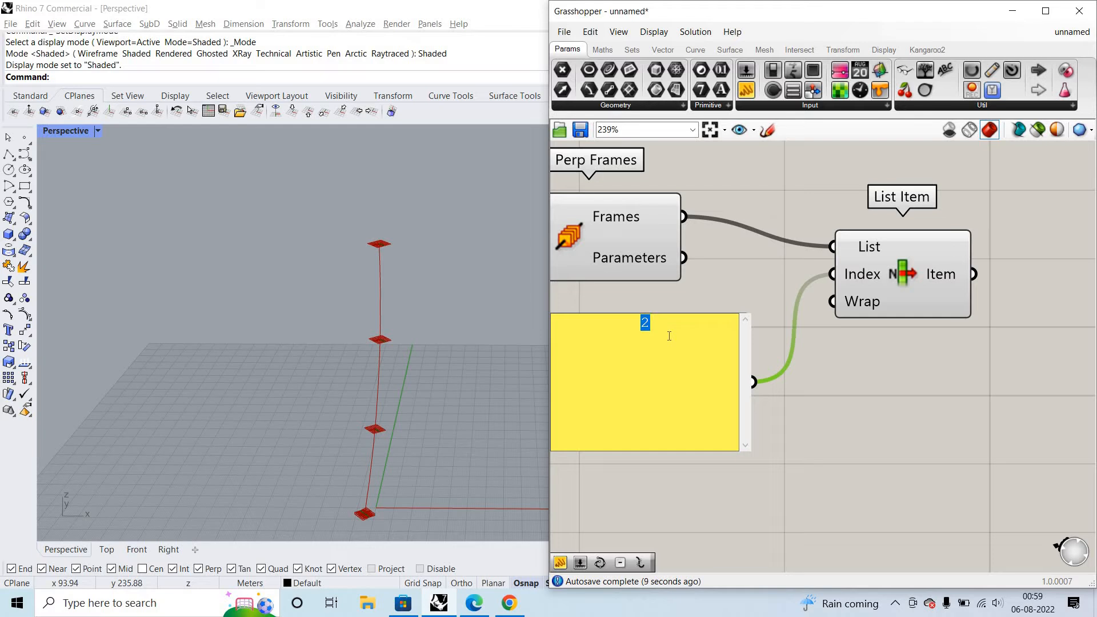
type("1")
key("Return")
type("3")
key("Return")
type("2")
left_click(962, 419)
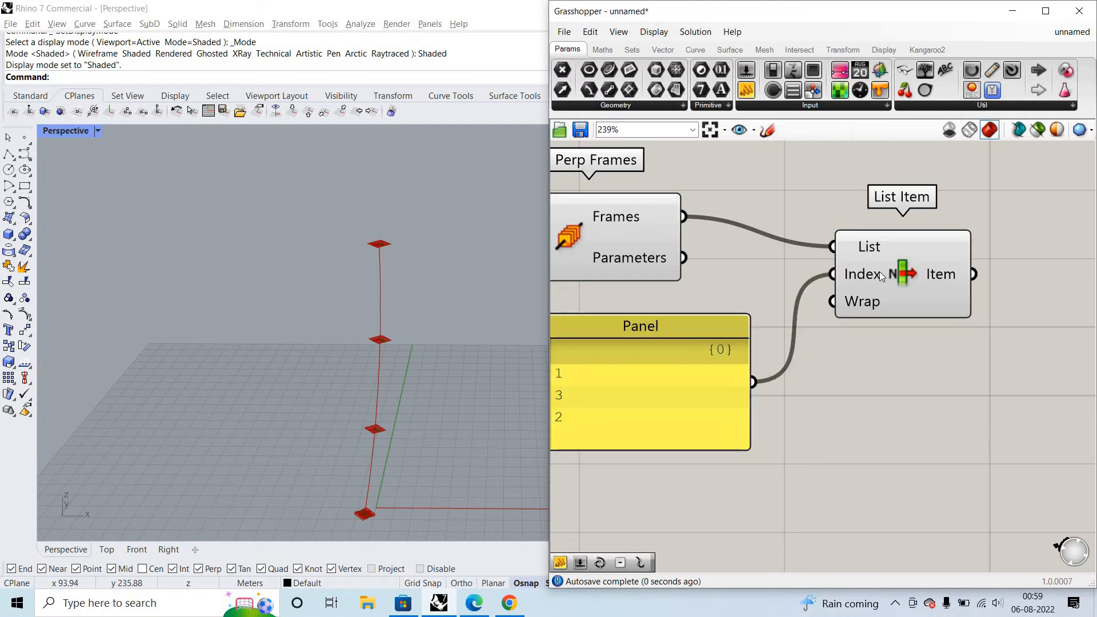
- Highlight List Item's output and check the frames picked by the three panel indices
left_click(918, 275)
left_click_drag(440, 438, 474, 441)
left_click_drag(299, 194, 476, 455)
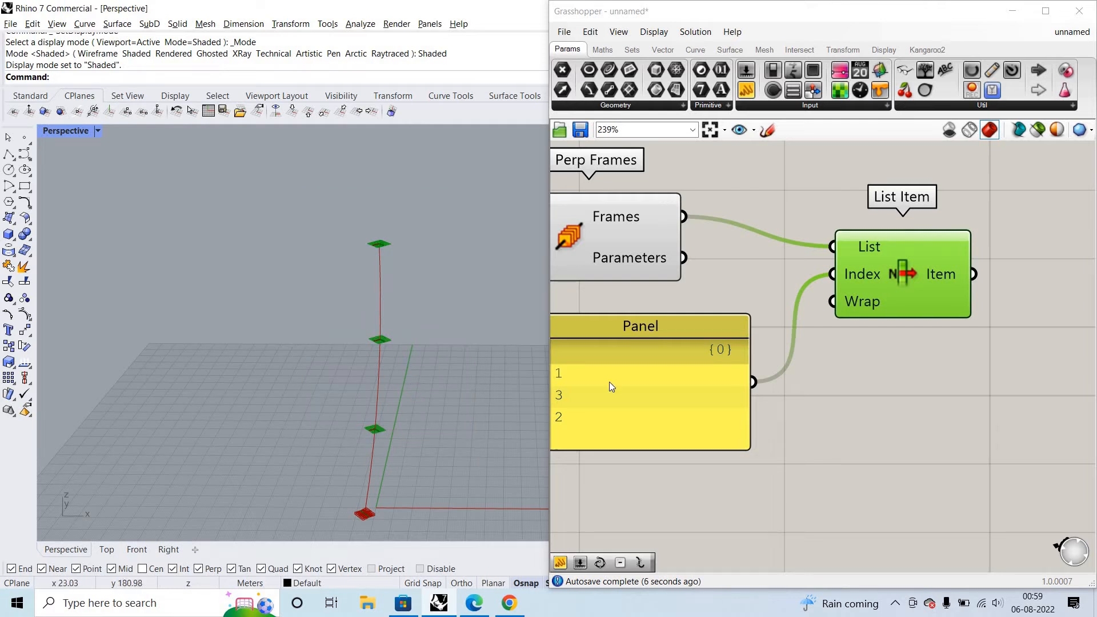
scroll(891, 311, "down", 4)
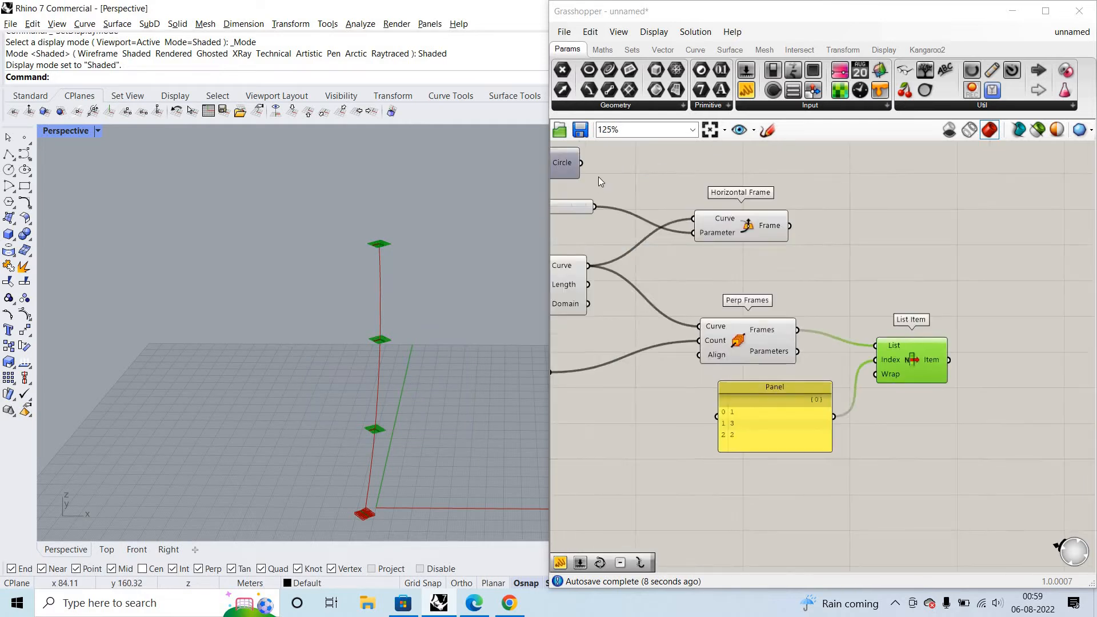
- Compare the Horizontal Frame plane with the Perp Frames plane at the base of the curve
scroll(671, 180, "up", 3)
left_click(671, 180)
scroll(372, 520, "up", 10)
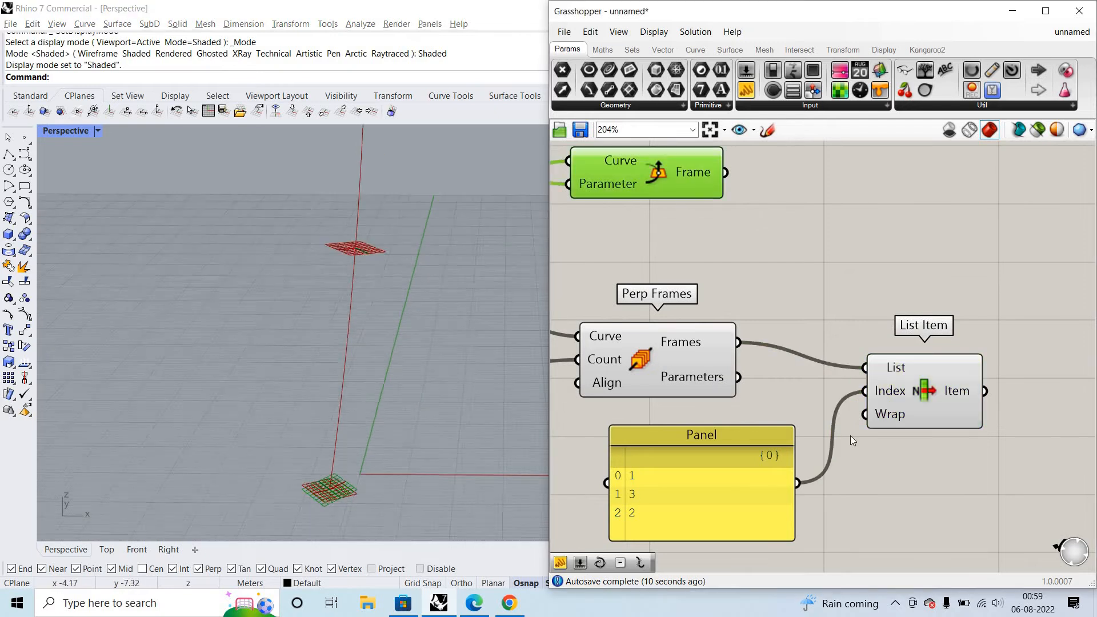
scroll(768, 350, "up", 1)
scroll(744, 280, "down", 2)
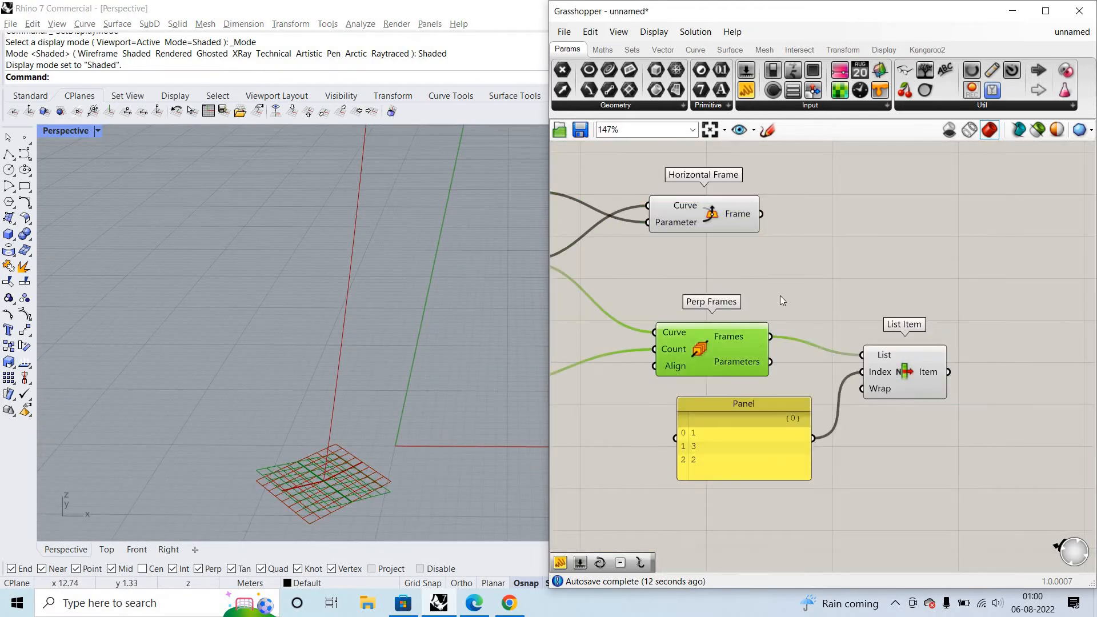
- Turn off the viewport preview of the Perp Frames component
right_click(744, 280)
left_click(782, 299)
scroll(842, 328, "down", 3)
scroll(842, 328, "down", 1)
- Highlight the Horizontal Frame and List Item components together and examine their planes along the curve
left_click_drag(901, 382, 927, 416)
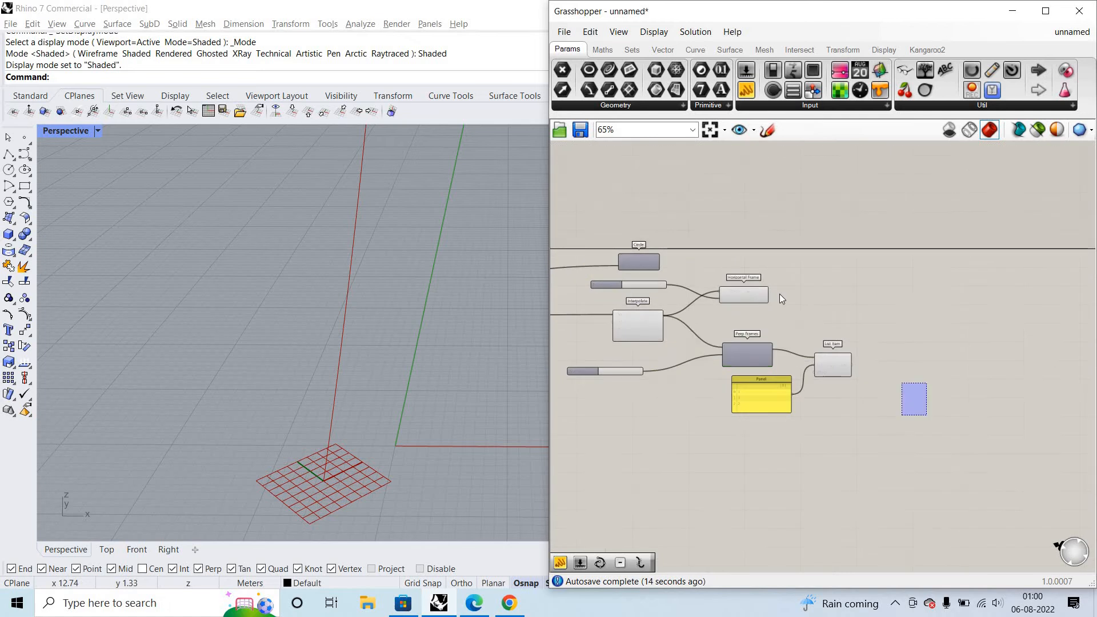
left_click_drag(750, 293, 810, 300)
scroll(866, 324, "up", 4)
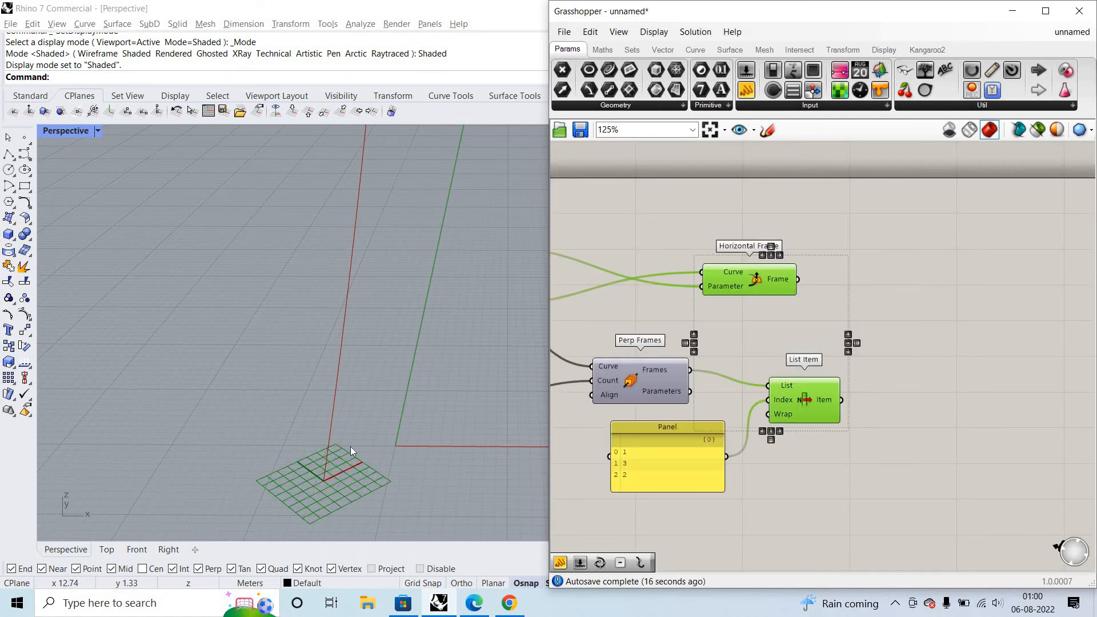
right_click_drag(351, 447, 368, 291)
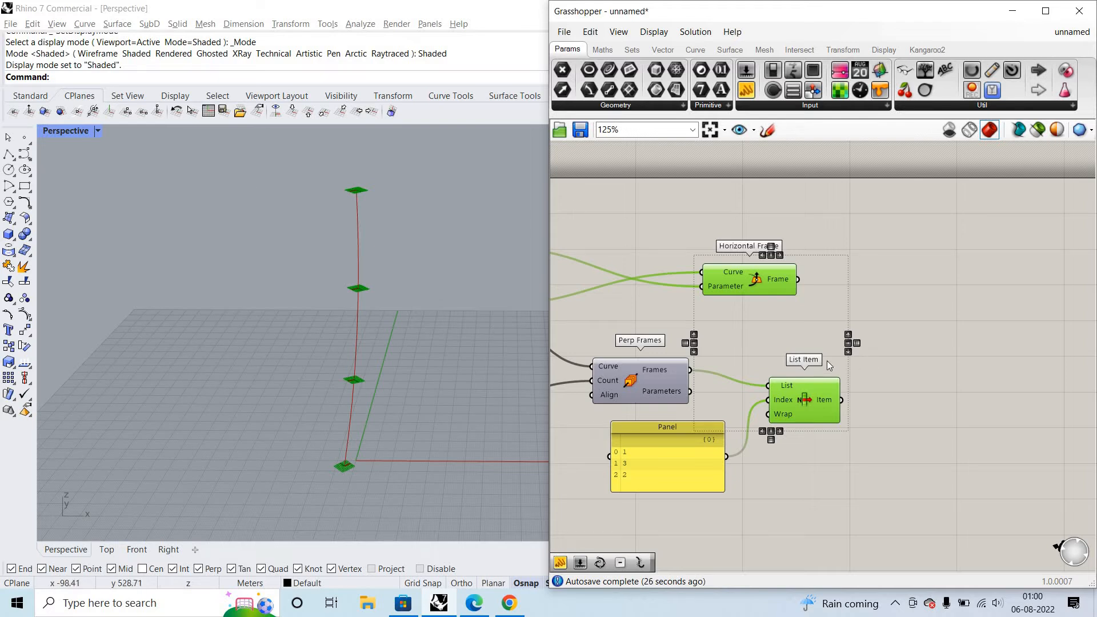
- Read the Horizontal Frame component's Frame output in a temporary panel and delete the panel
double_click(951, 312)
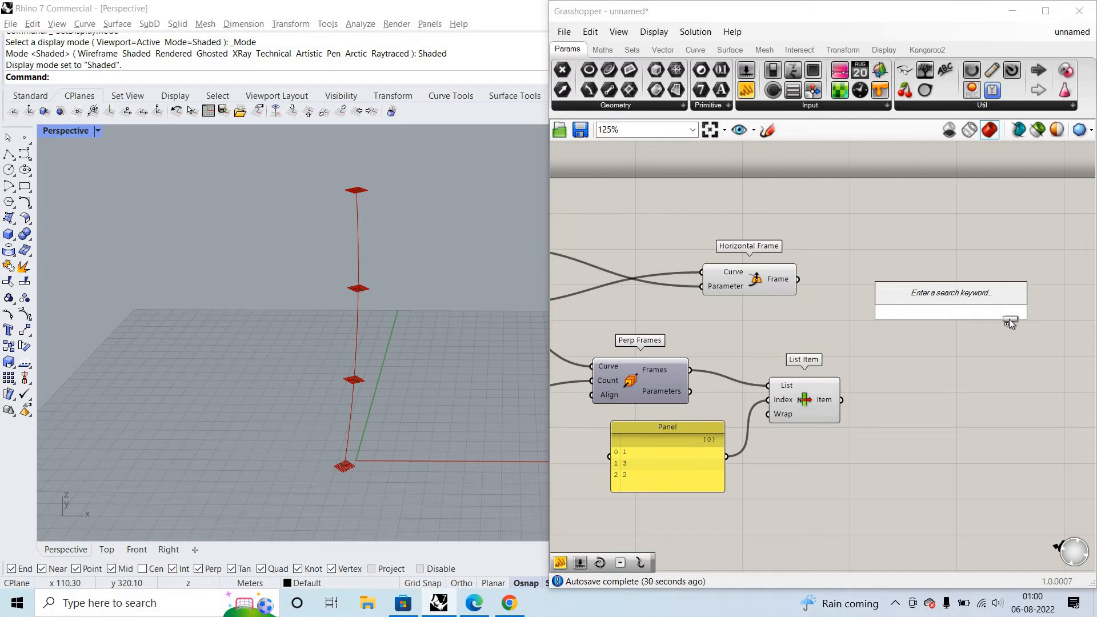
left_click(1010, 321)
scroll(976, 295, "up", 2)
right_click_drag(975, 294, 823, 276)
scroll(824, 275, "down", 1)
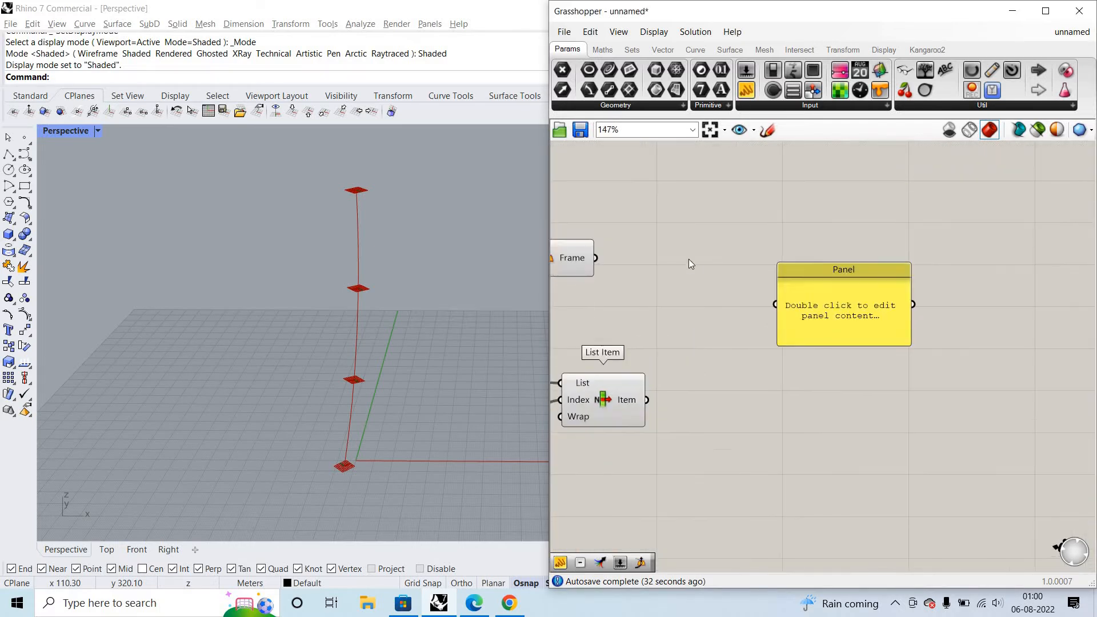
right_click_drag(596, 257, 681, 259)
left_click_drag(681, 260, 876, 303)
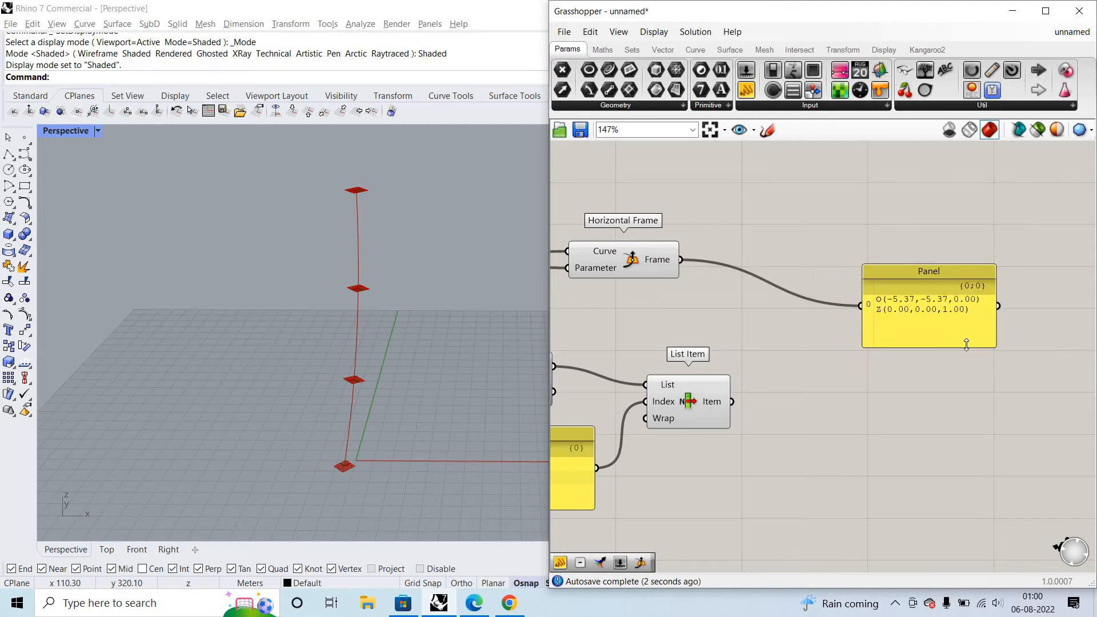
left_click(865, 327)
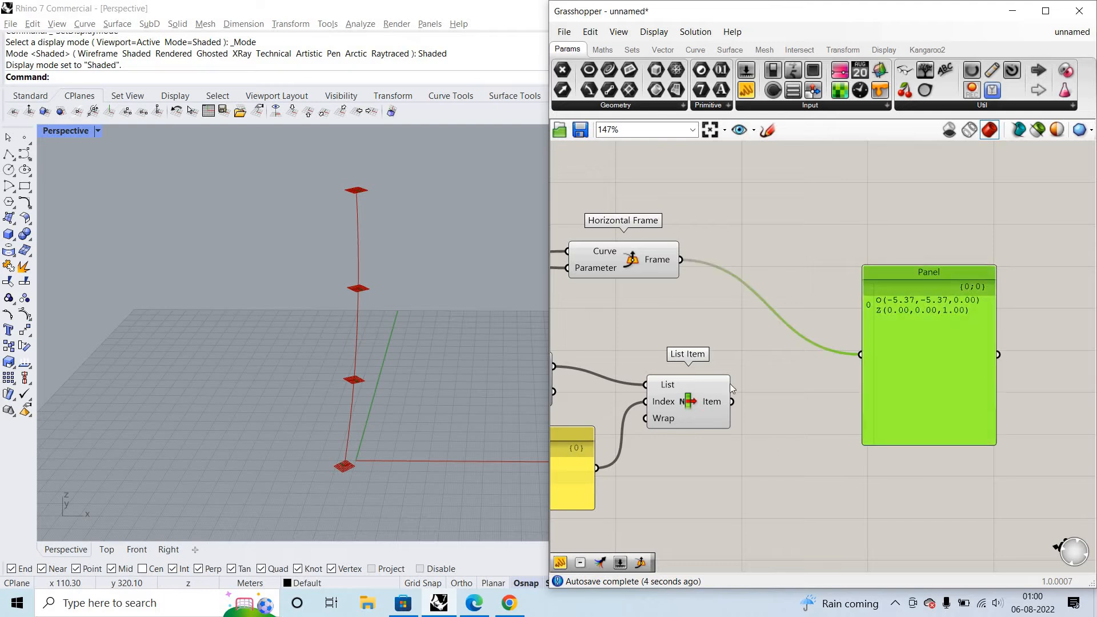
key("Delete")
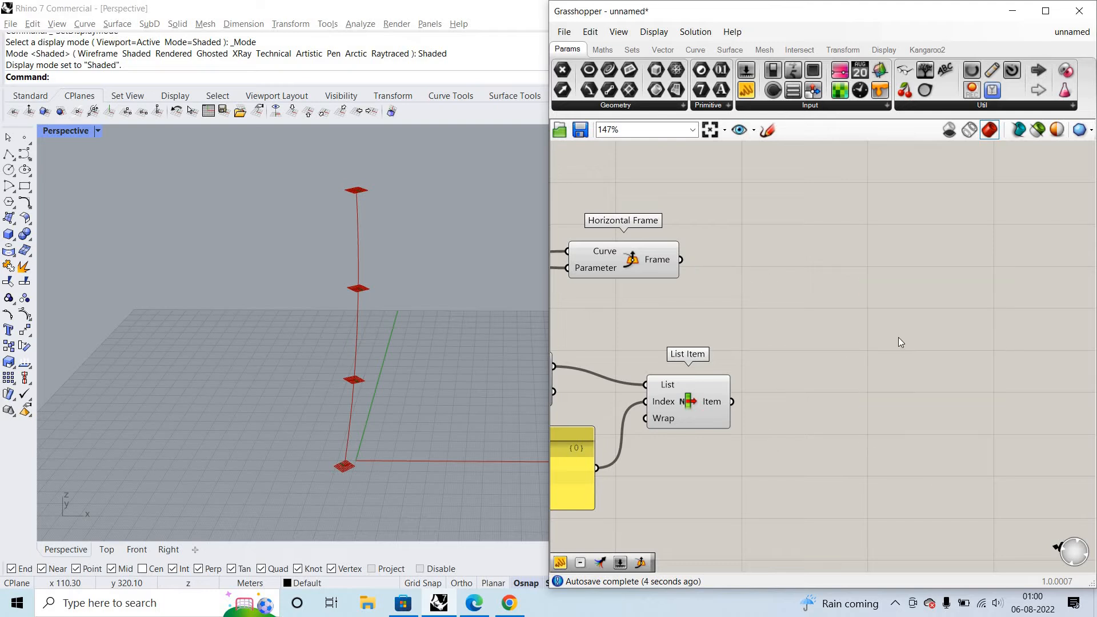
- Add a Merge component, wire Horizontal Frame's Frame into D1 and List Item's Item into D2, and check both sources' planes
double_click(801, 328)
type("merge")
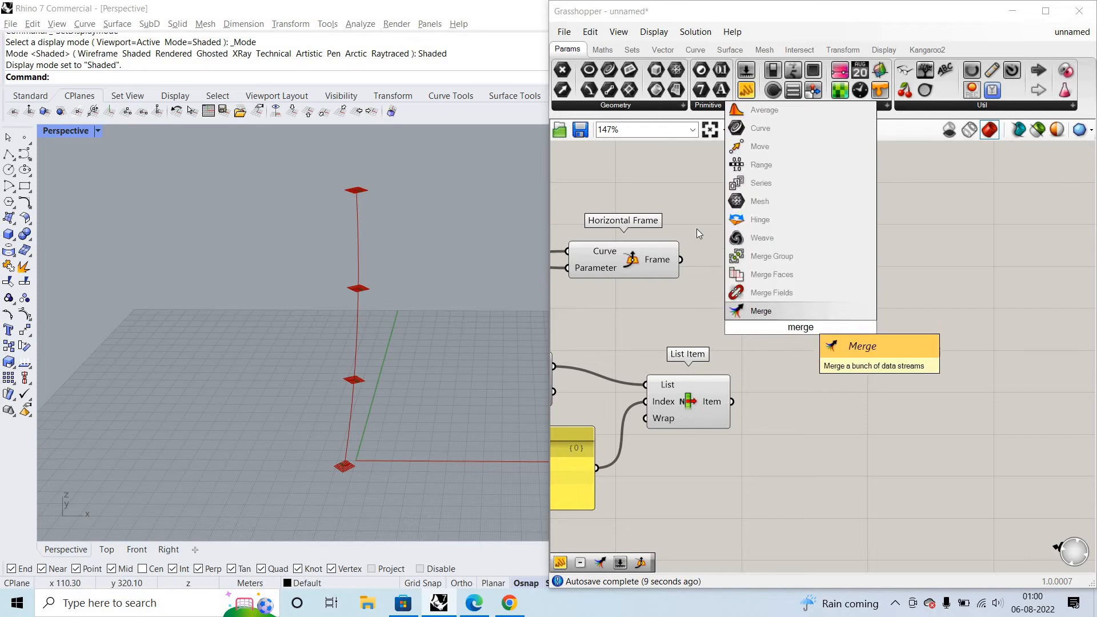
left_click(757, 309)
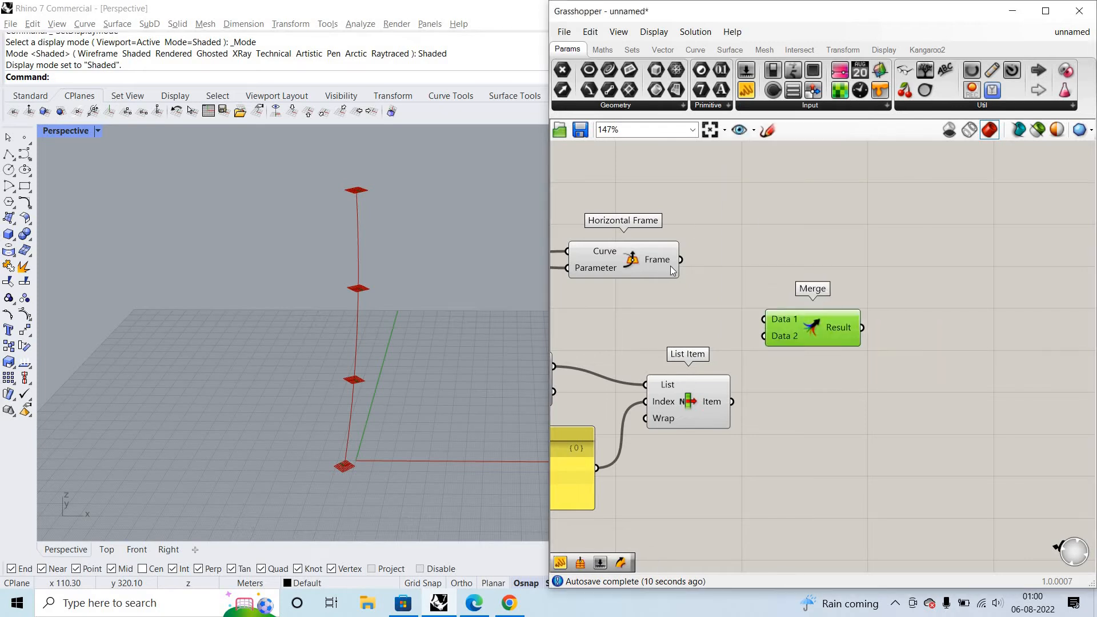
left_click_drag(681, 259, 778, 315)
left_click_drag(739, 405, 779, 333)
left_click(634, 258)
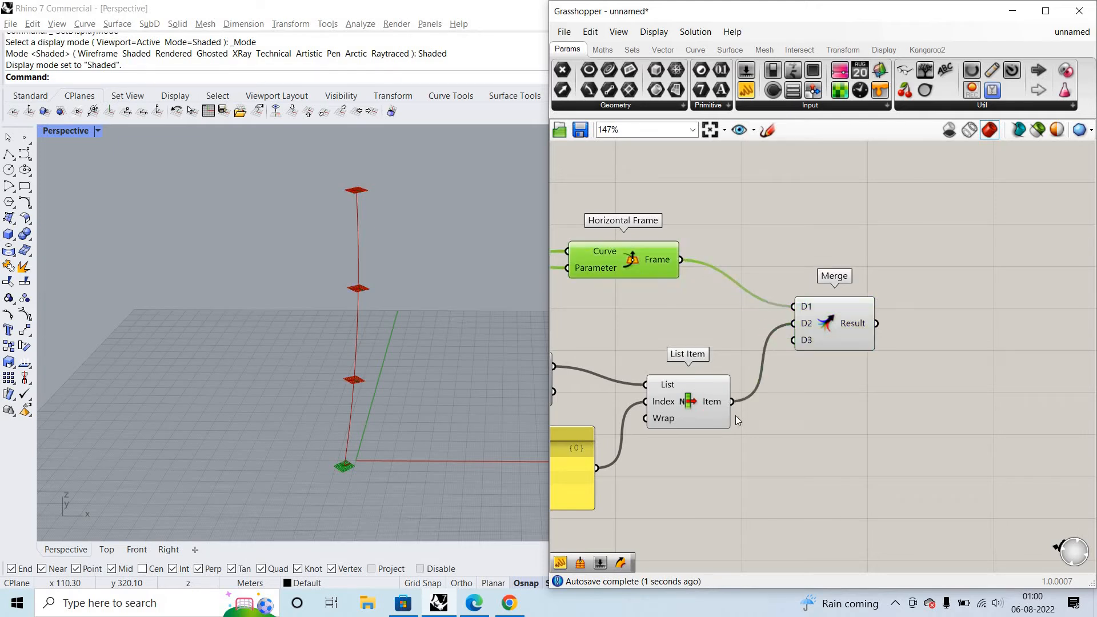
left_click(712, 411)
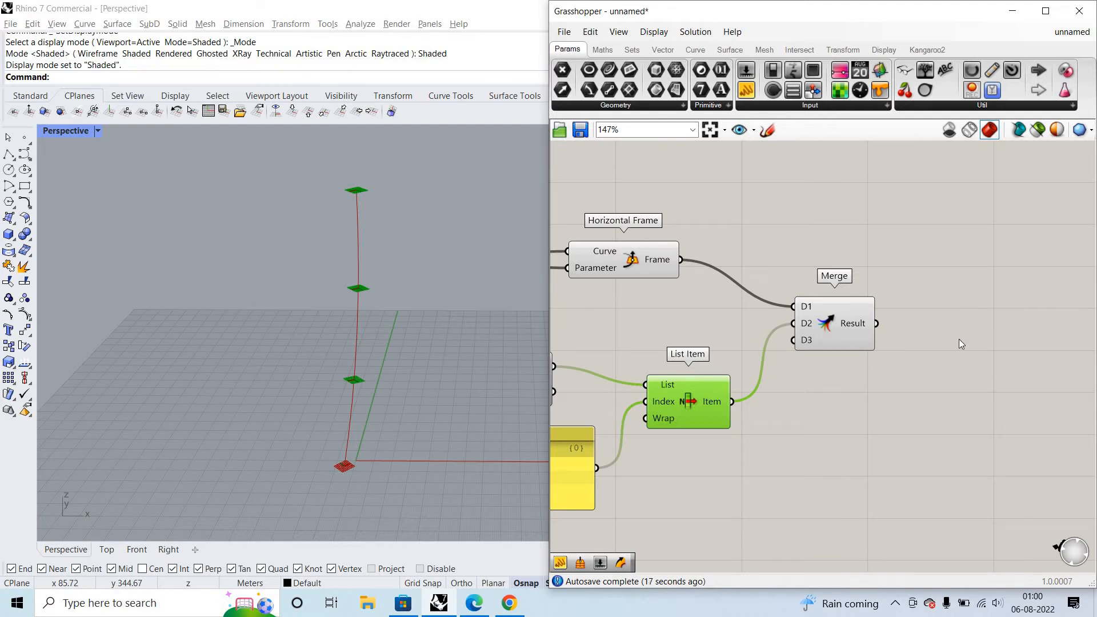
- Highlight the Merge component's planes and read Horizontal Frame's Frame and List Item's Item outputs in turn in a new panel
left_click(848, 327)
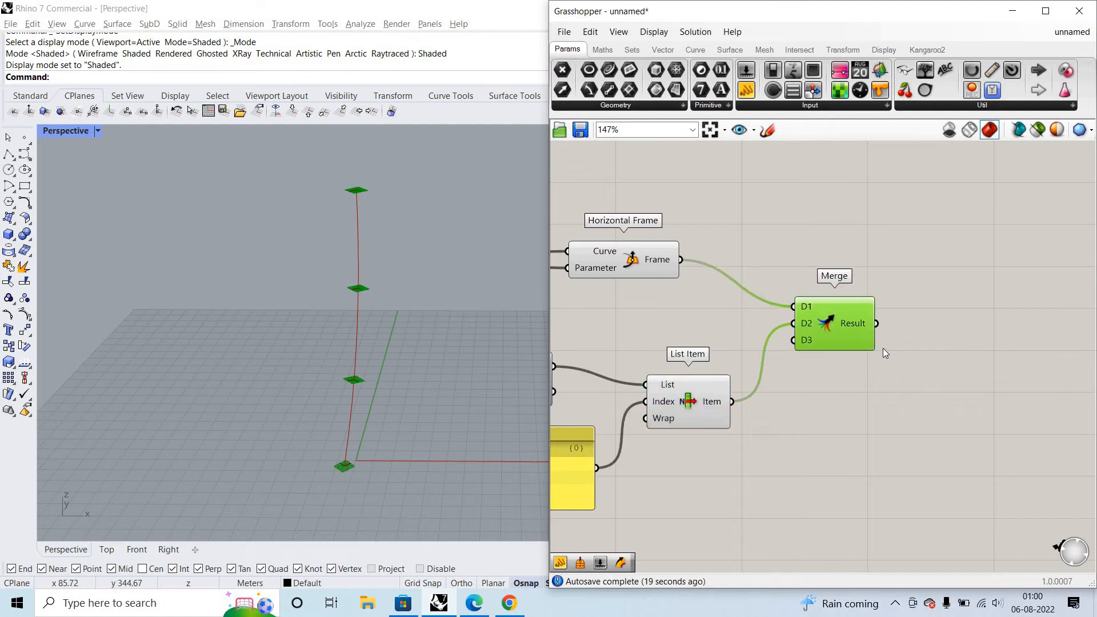
left_click(747, 90)
left_click(875, 217)
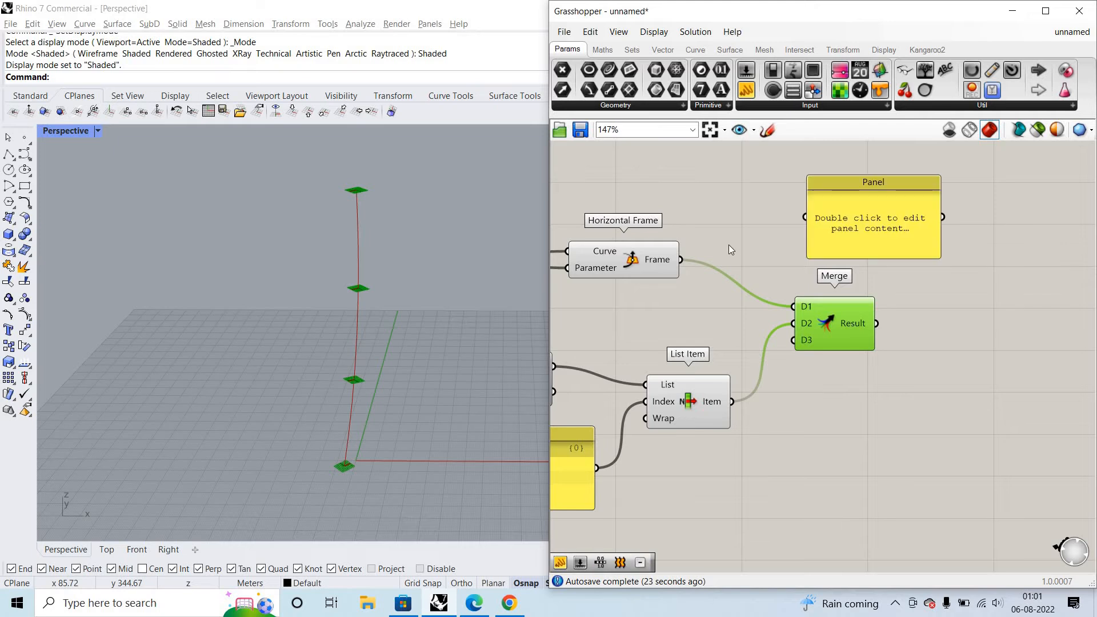
left_click_drag(683, 260, 807, 218)
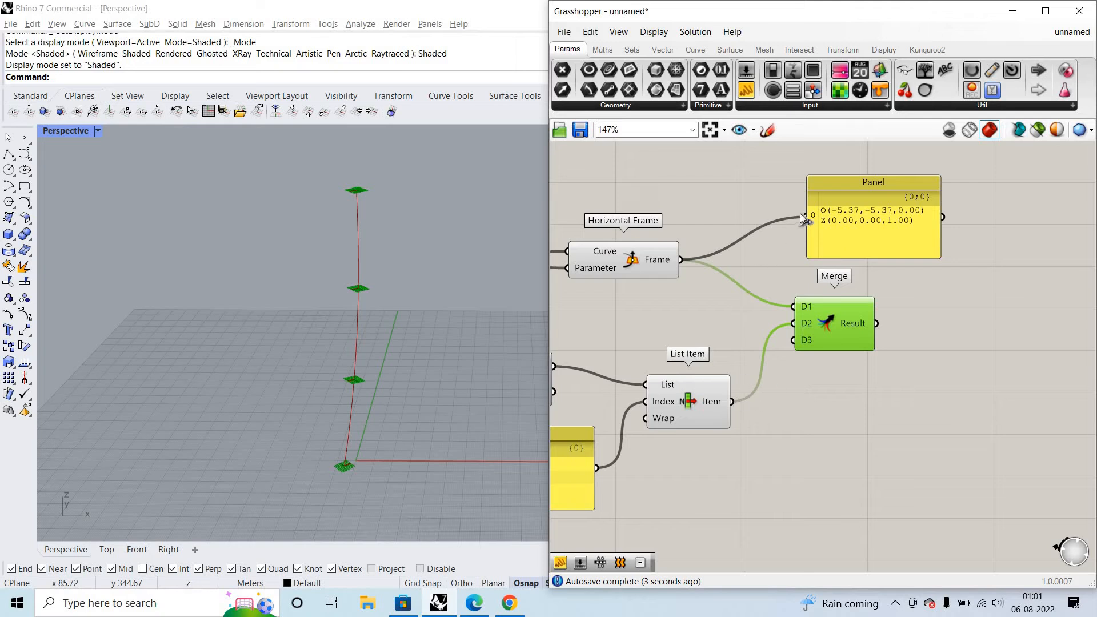
left_click_drag(800, 214, 732, 402)
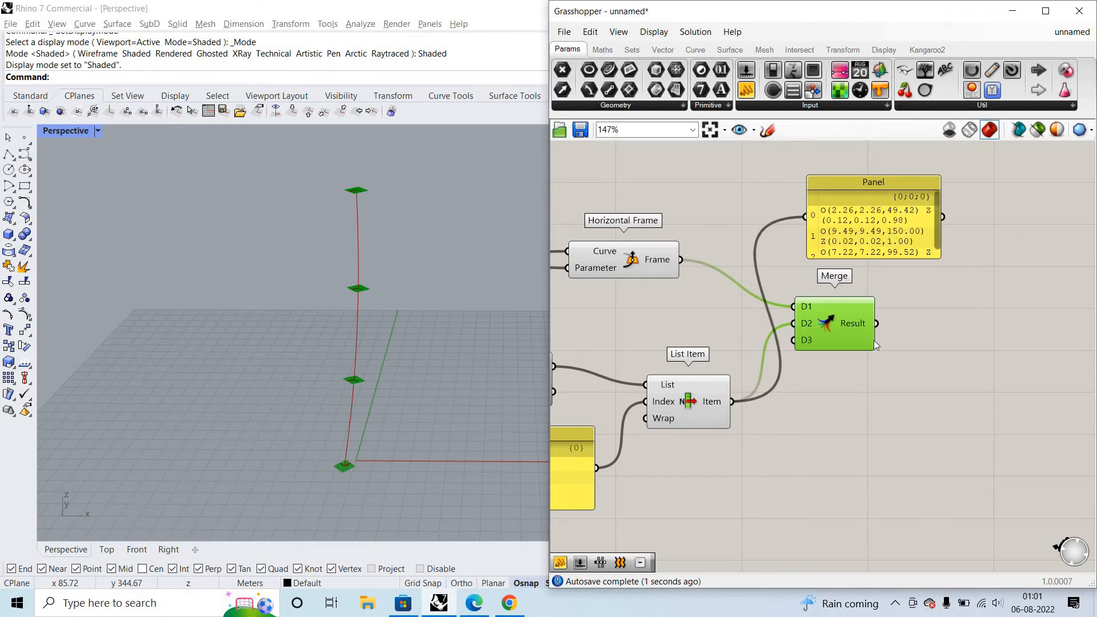
- Wire Merge's Result into the panel, enlarge the panel, and examine the data branches of the merged planes
left_click_drag(817, 229, 921, 281)
left_click_drag(877, 324, 909, 274)
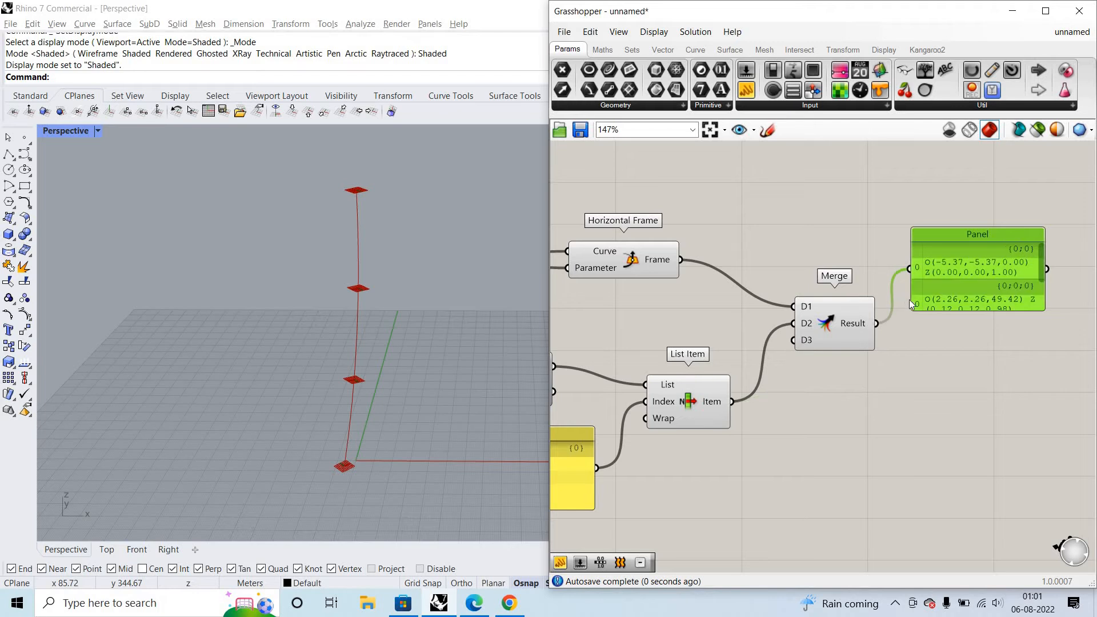
right_click_drag(910, 302, 861, 299)
left_click_drag(914, 304, 926, 444)
scroll(965, 291, "up", 4)
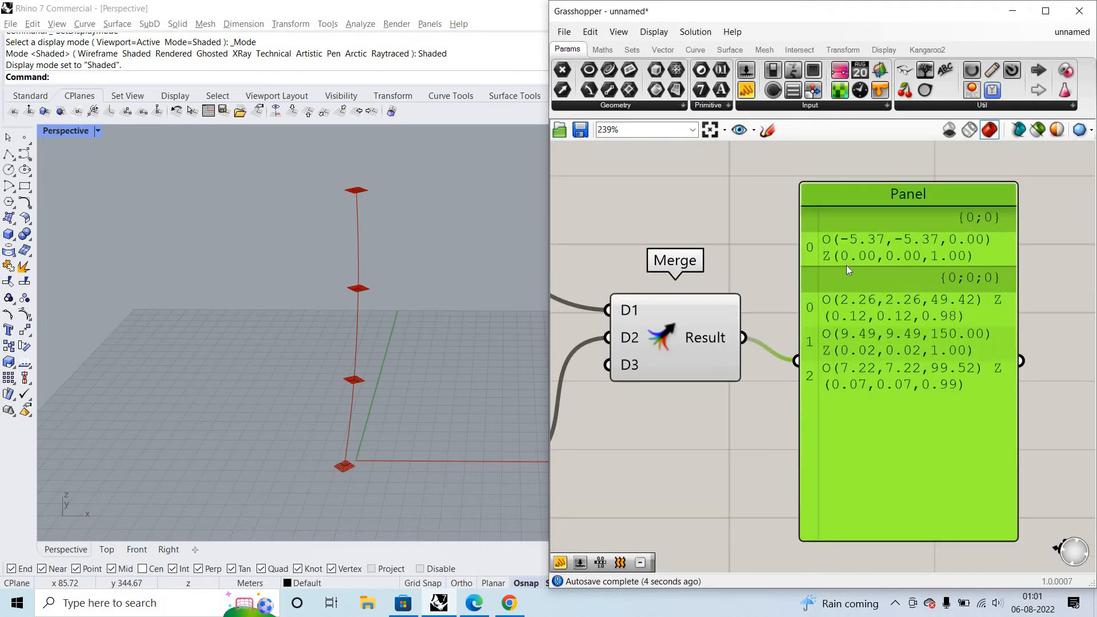
scroll(971, 242, "up", 5)
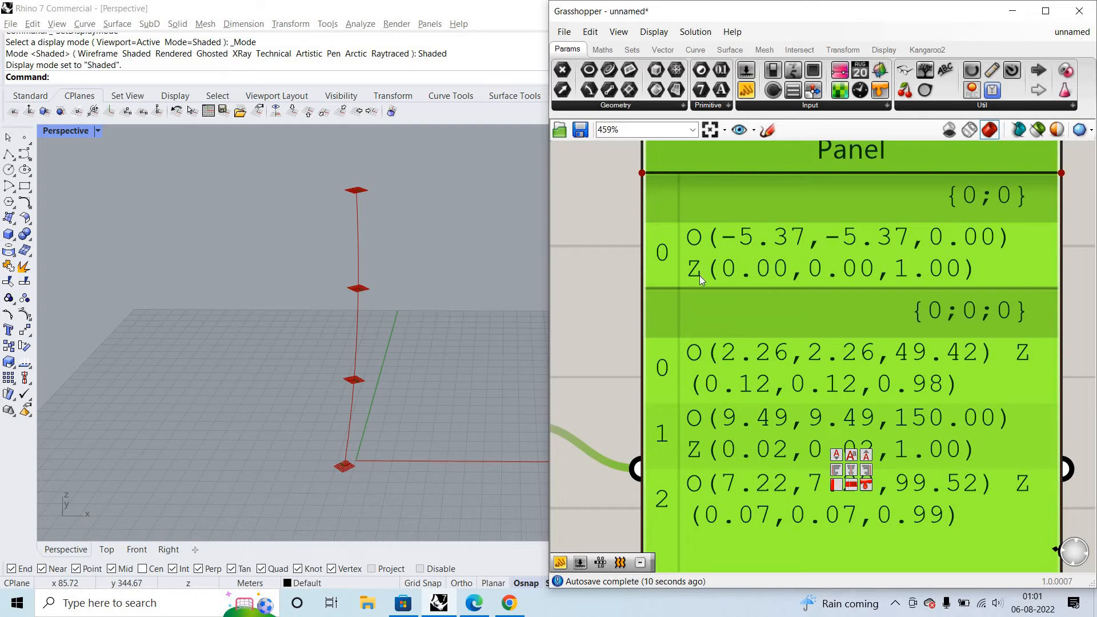
scroll(1019, 305, "down", 3)
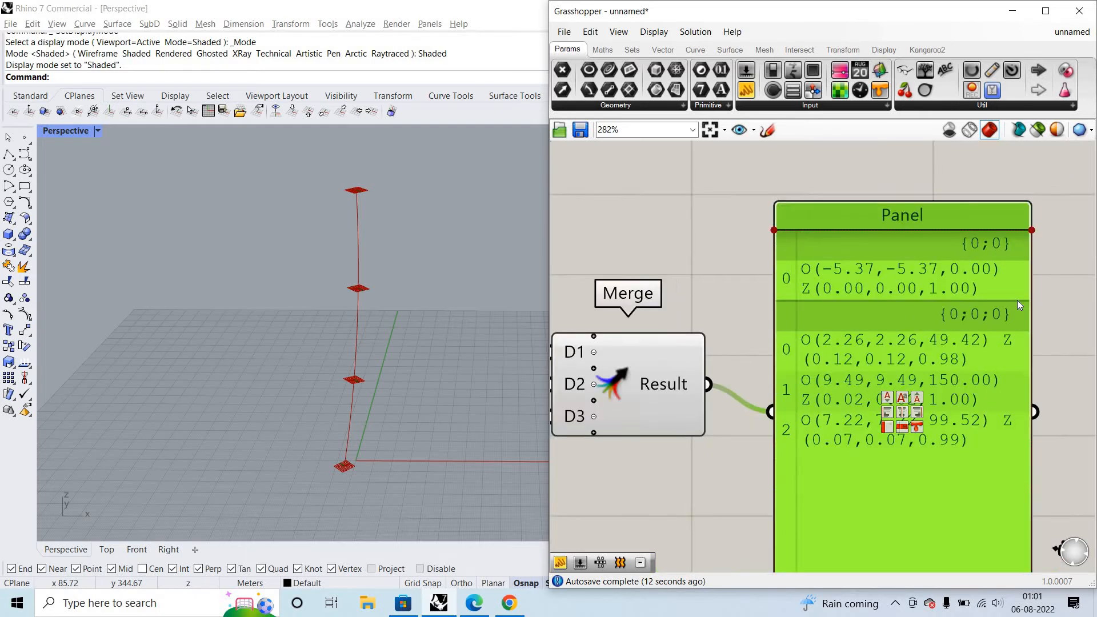
scroll(1028, 360, "up", 1)
scroll(1017, 432, "down", 2)
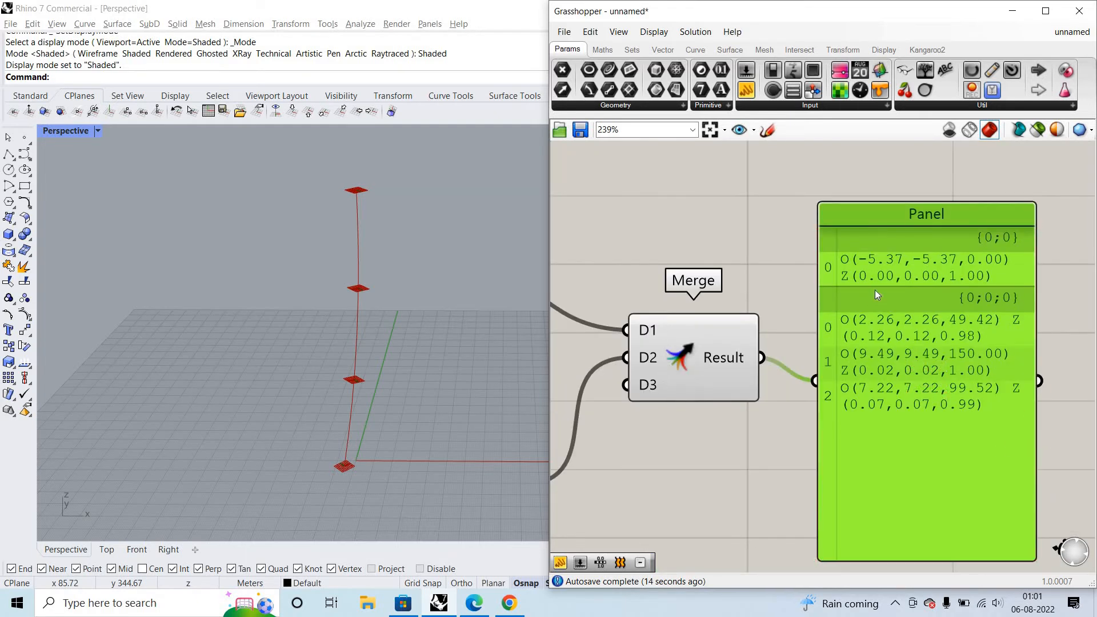
scroll(976, 349, "down", 3)
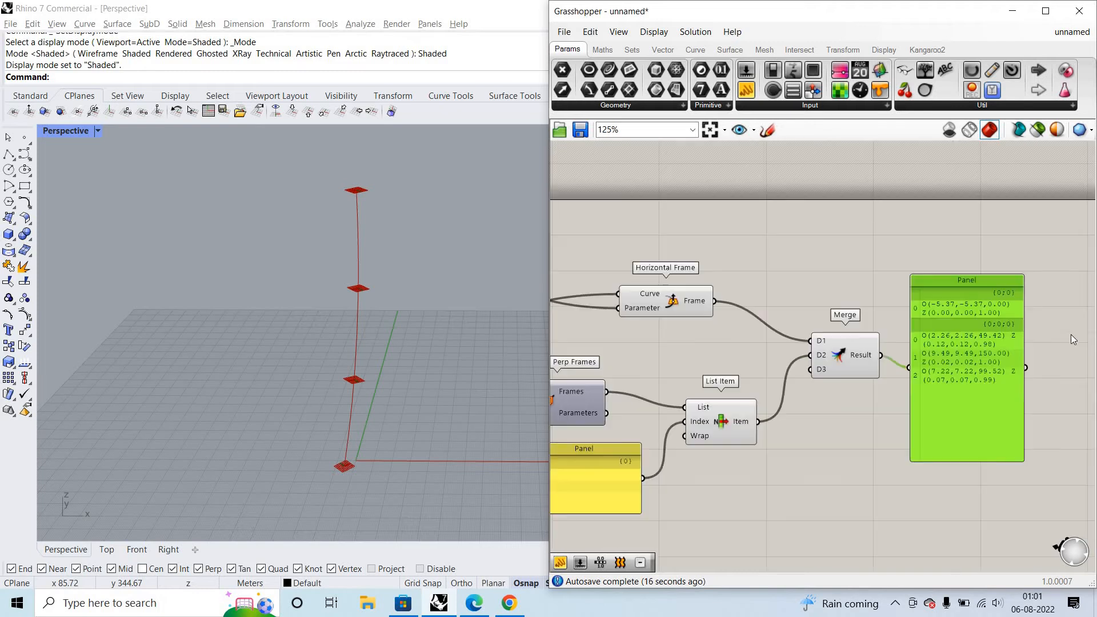
- Move the panel to the start of the definition and read Construct Domain's Domain and the Random output in it
scroll(1023, 310, "down", 2)
scroll(892, 306, "down", 3)
left_click_drag(697, 268, 763, 372)
scroll(699, 261, "up", 3)
scroll(886, 312, "up", 2)
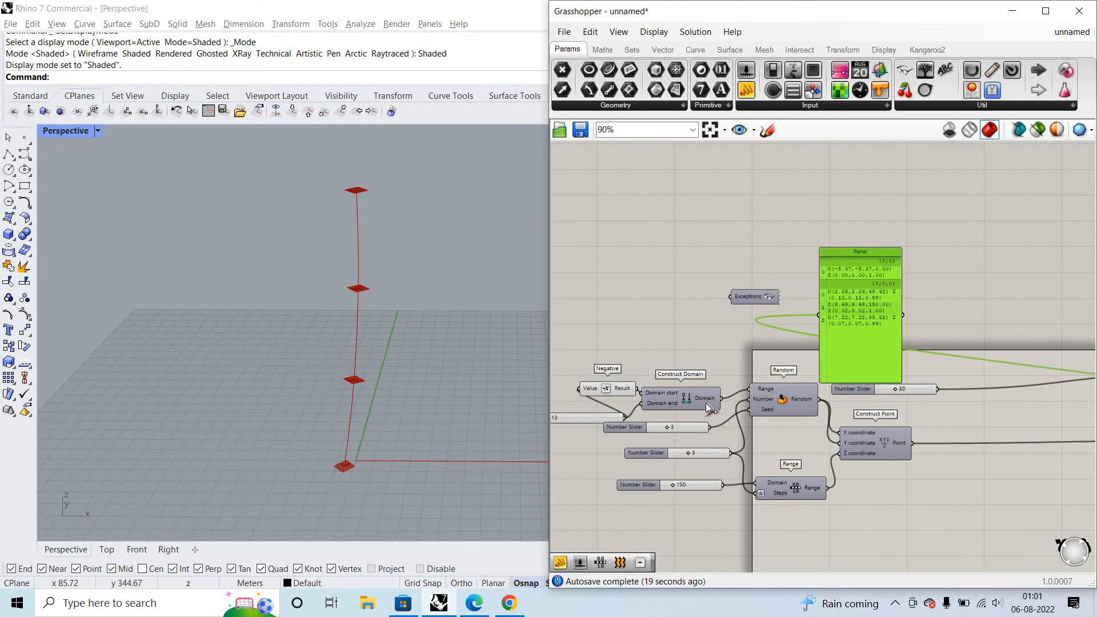
scroll(763, 373, "up", 1)
left_click_drag(837, 292, 839, 294)
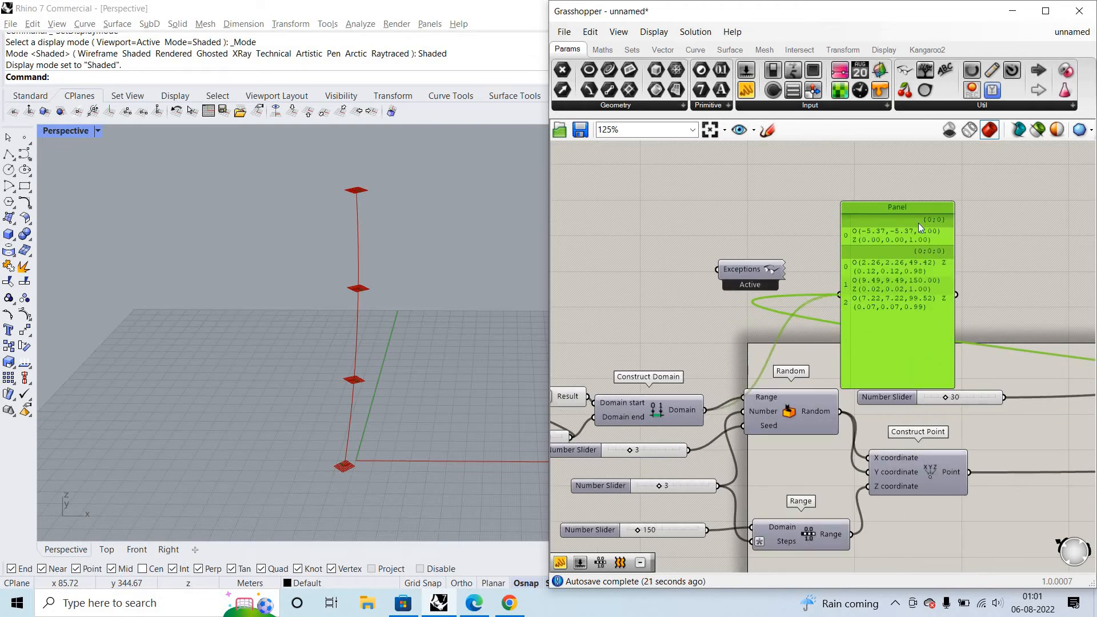
right_click_drag(817, 407, 752, 385)
left_click_drag(808, 320, 947, 310)
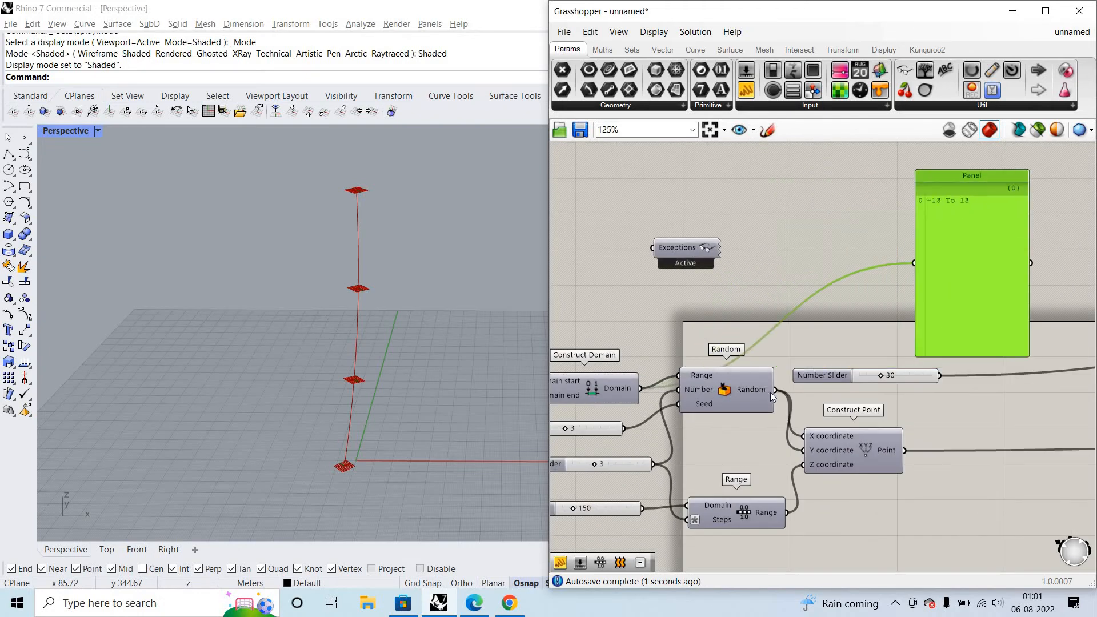
left_click_drag(775, 391, 912, 265)
left_click_drag(971, 220, 970, 222)
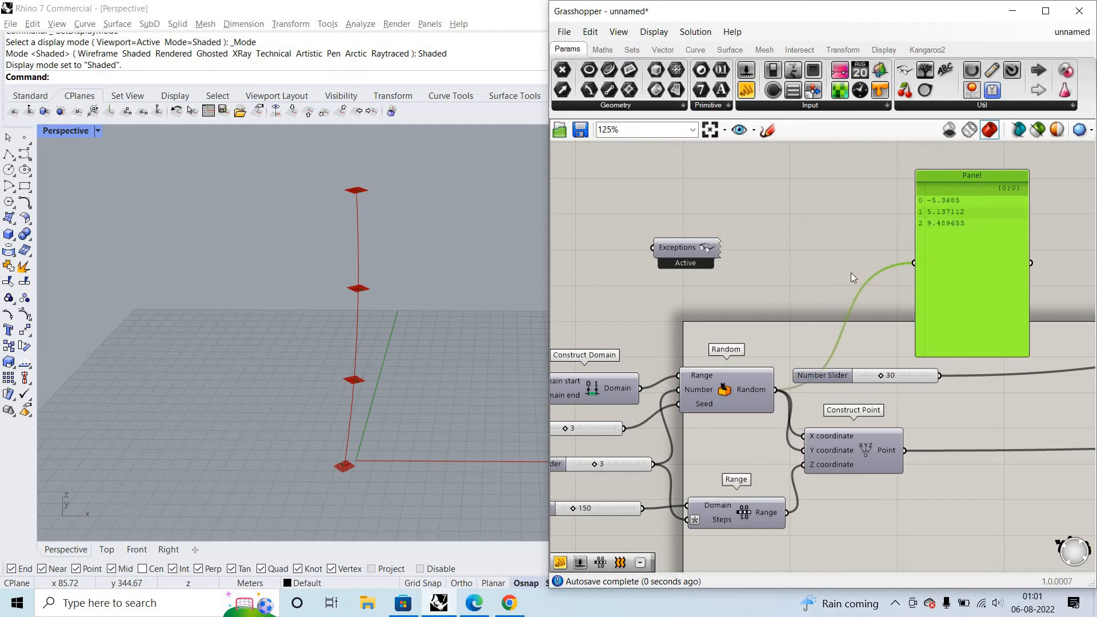
- Move the panel beside the curve components and read Interpolate's Curve and Perp Frames' Frames outputs in it
scroll(800, 284, "down", 1)
right_click_drag(1074, 325, 921, 303)
left_click_drag(785, 290, 1036, 292)
scroll(839, 285, "down", 3)
right_click_drag(1067, 329, 790, 303)
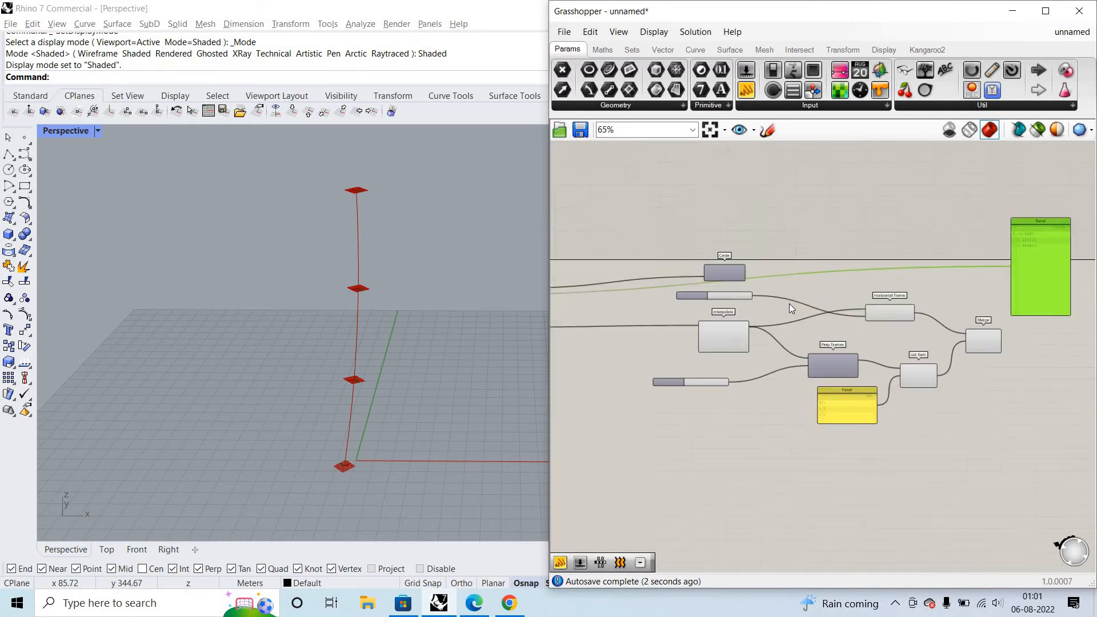
left_click_drag(1036, 285, 801, 262)
scroll(747, 330, "up", 4)
scroll(765, 327, "down", 5)
left_click_drag(745, 320, 803, 264)
scroll(791, 259, "up", 3)
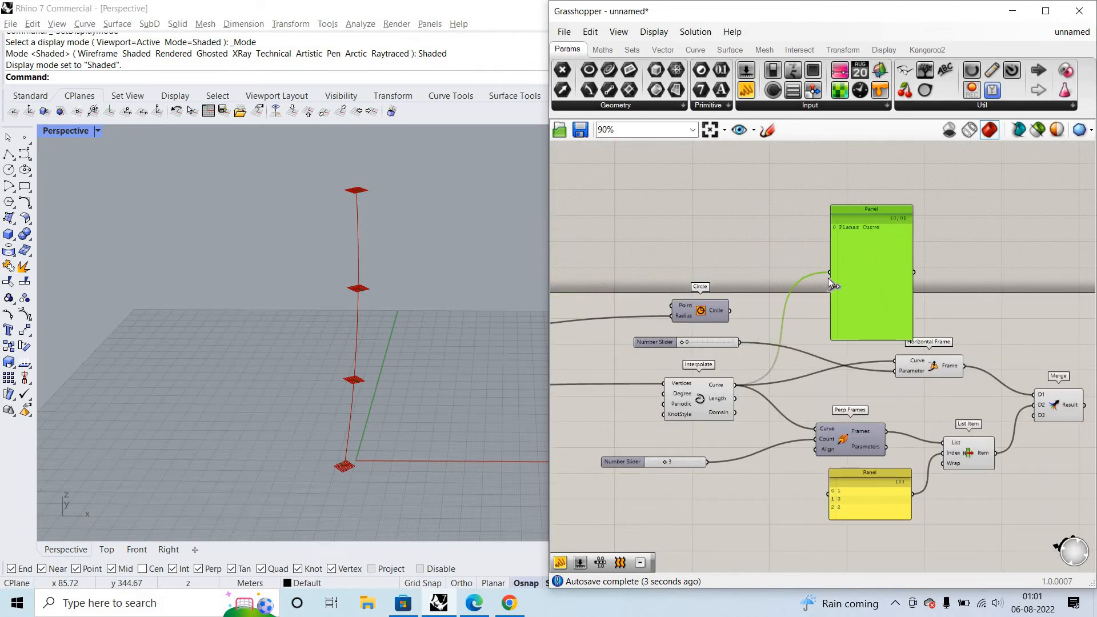
left_click_drag(828, 278, 1017, 316)
- Trace the data paths again from the start by feeding the panel Construct Domain's Domain and the Random output
scroll(1016, 312, "down", 5)
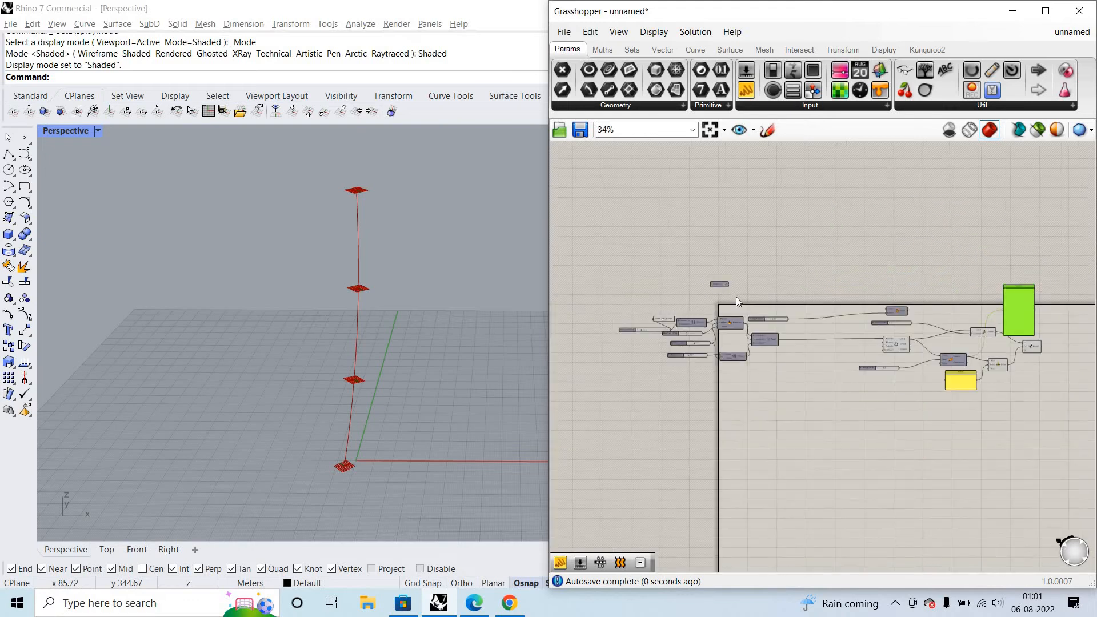
scroll(736, 297, "up", 5)
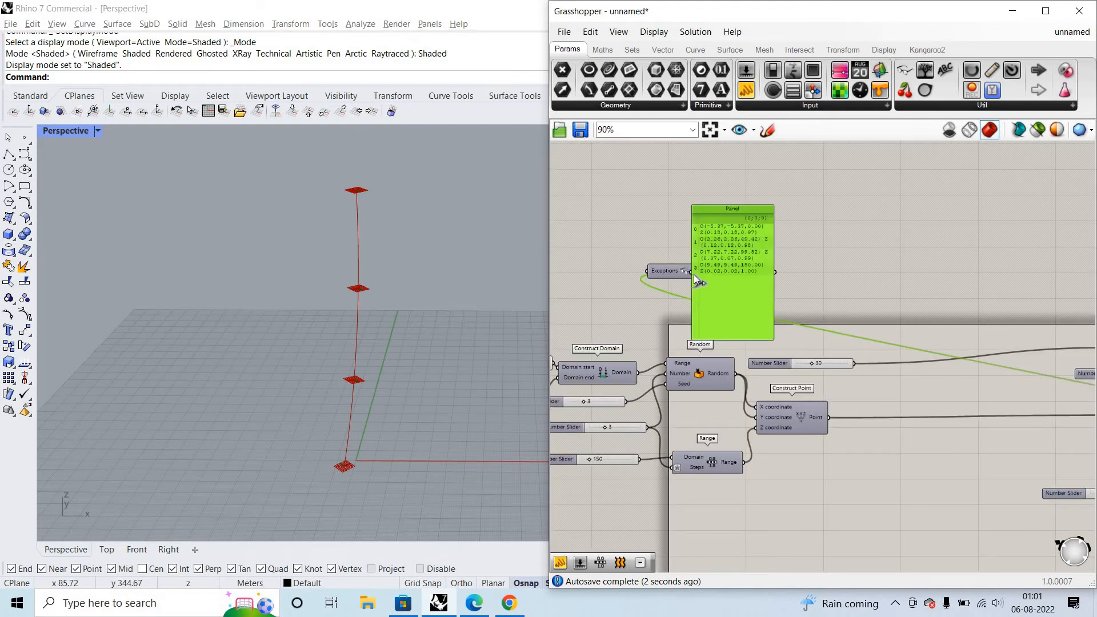
left_click_drag(638, 372, 694, 274)
left_click_drag(726, 289, 862, 275)
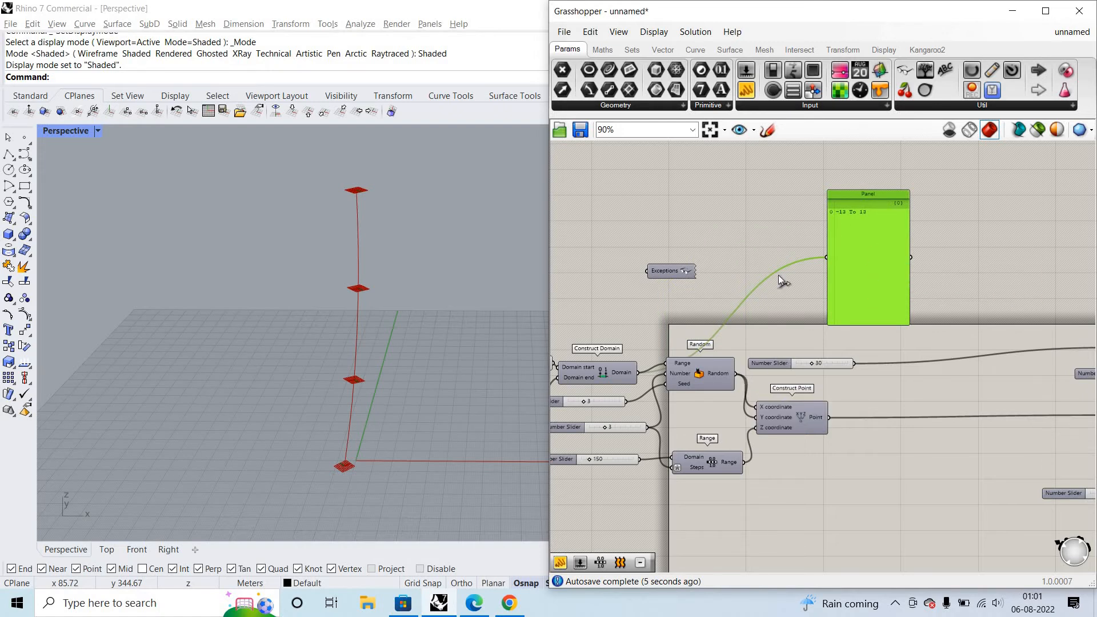
left_click_drag(832, 256, 833, 256)
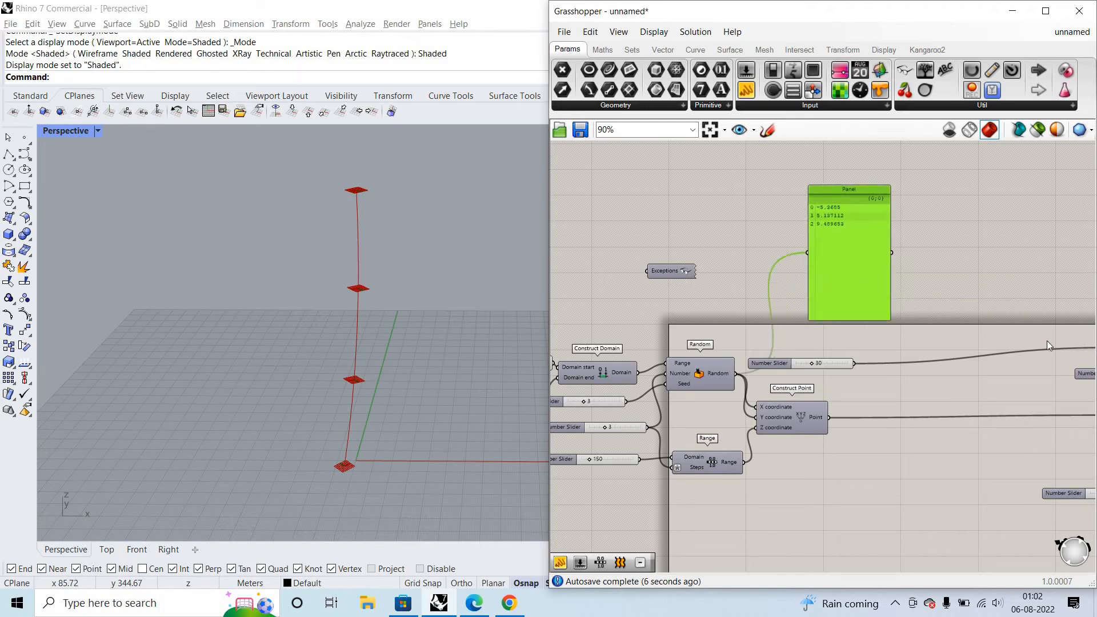
- Feed Interpolate's Curve output back into the panel and examine its data path
scroll(1041, 345, "down", 2)
scroll(1041, 345, "up", 3)
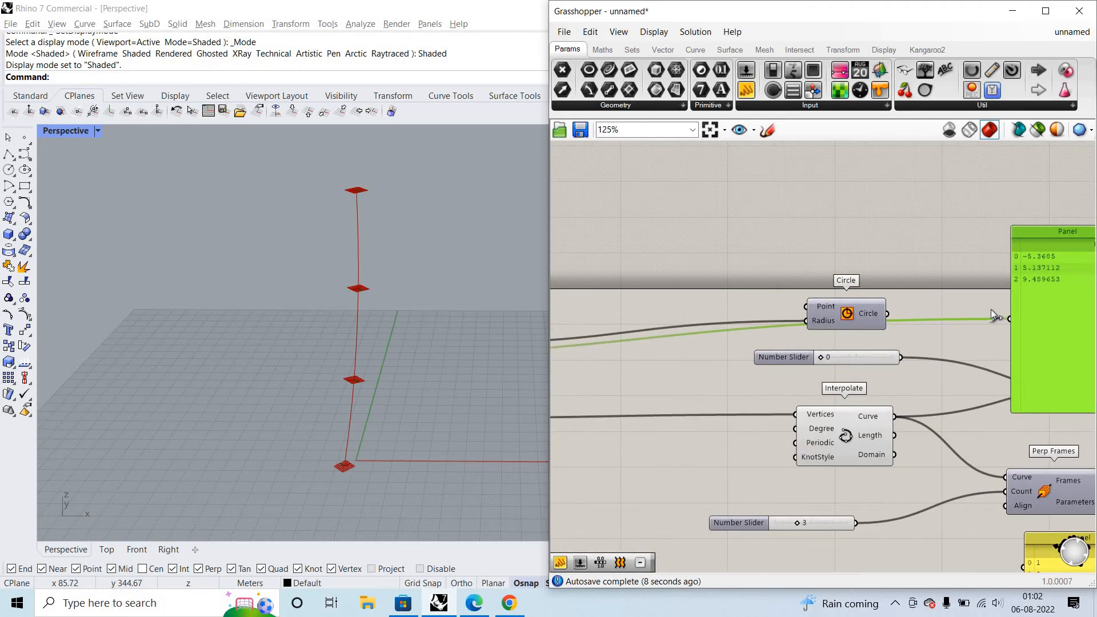
left_click_drag(895, 416, 1010, 319)
scroll(835, 348, "down", 4)
scroll(836, 348, "up", 5)
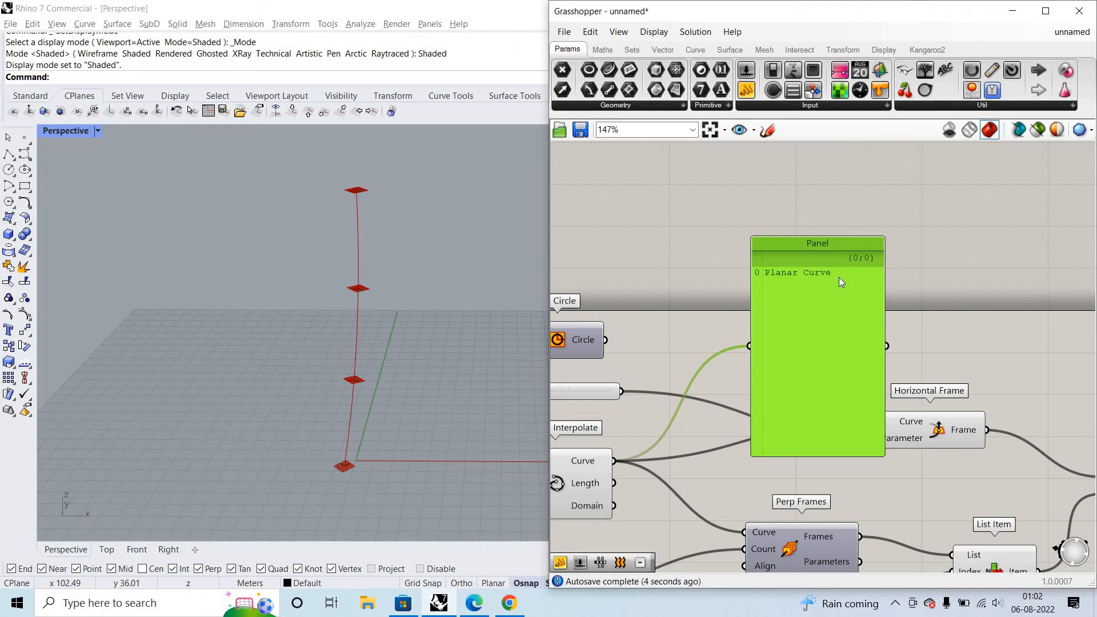
scroll(815, 483, "down", 2)
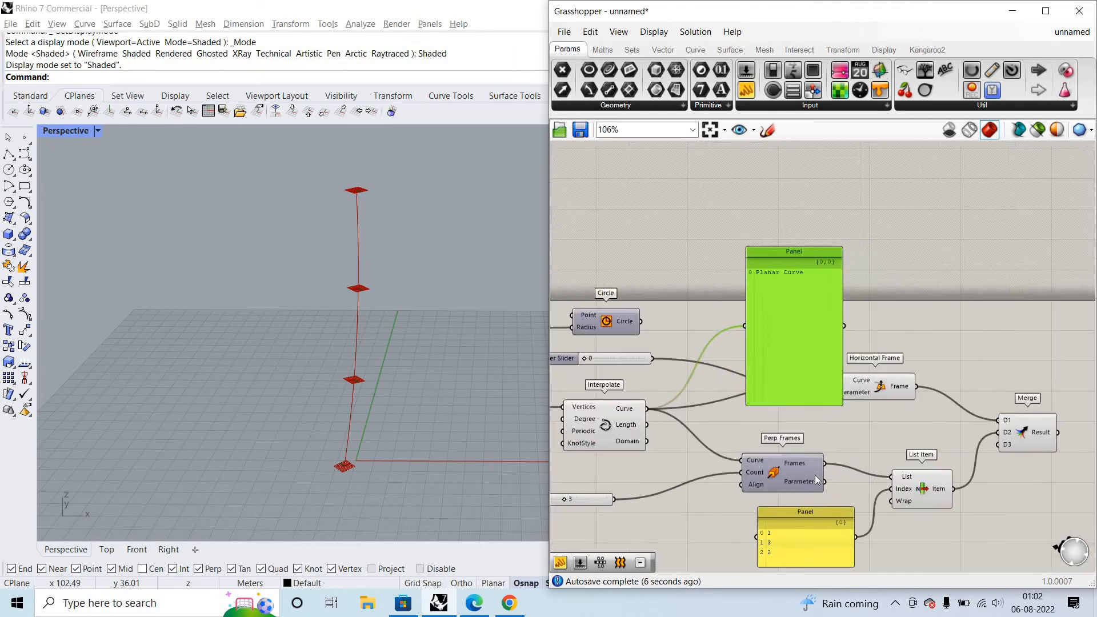
scroll(815, 476, "up", 2)
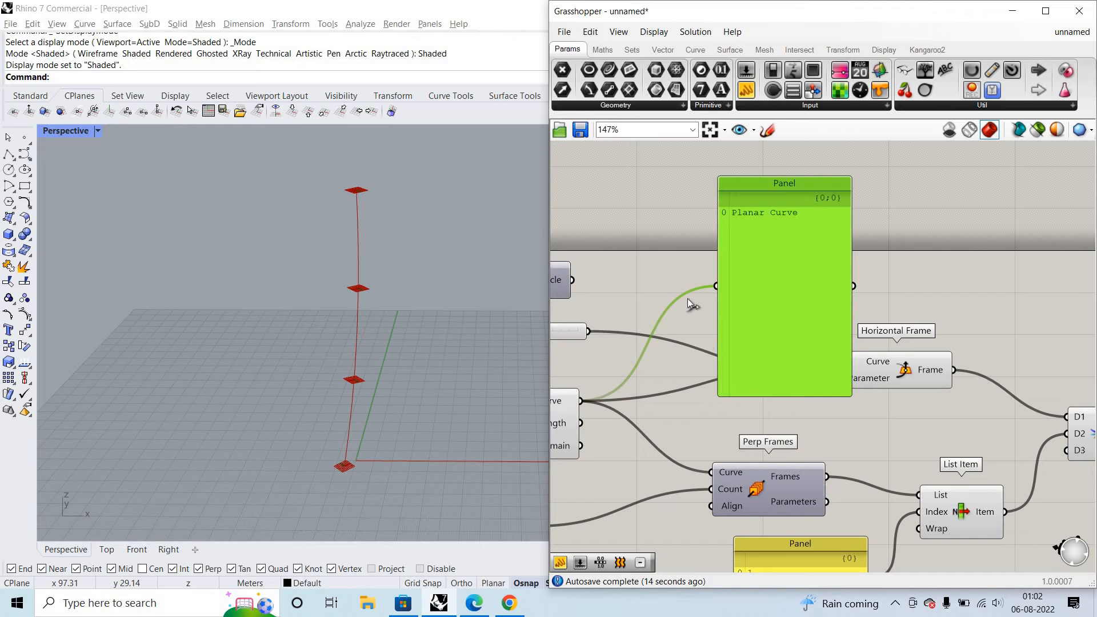
- Rewire the panel to Perp Frames' Frames output and compare its data path with the upstream Interpolate curve
left_click_drag(716, 286, 827, 476)
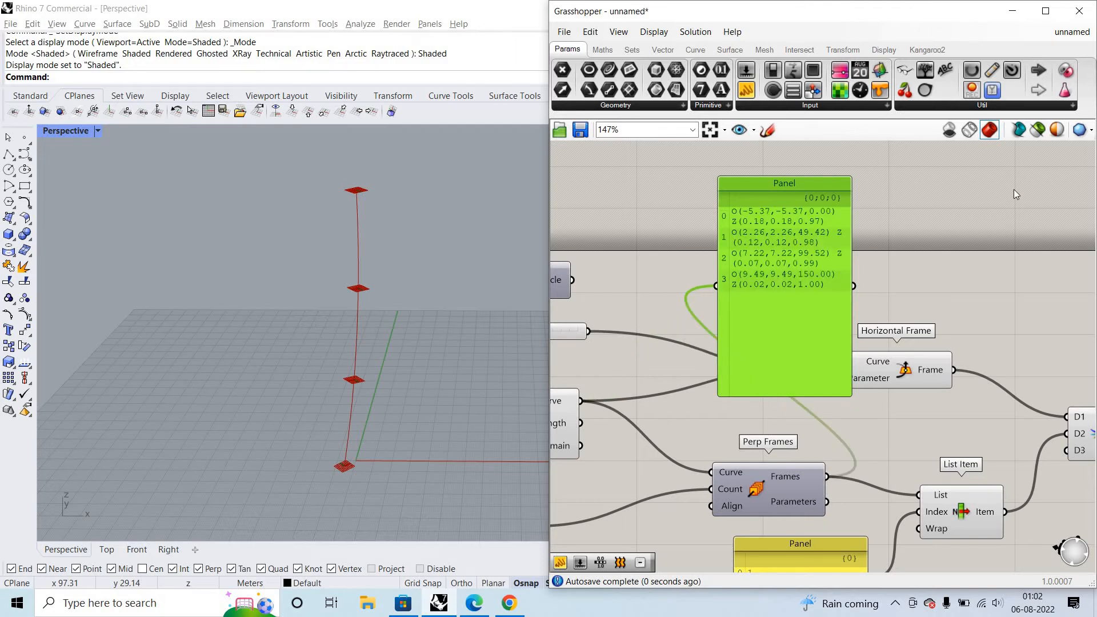
scroll(997, 359, "down", 1)
scroll(849, 347, "down", 2)
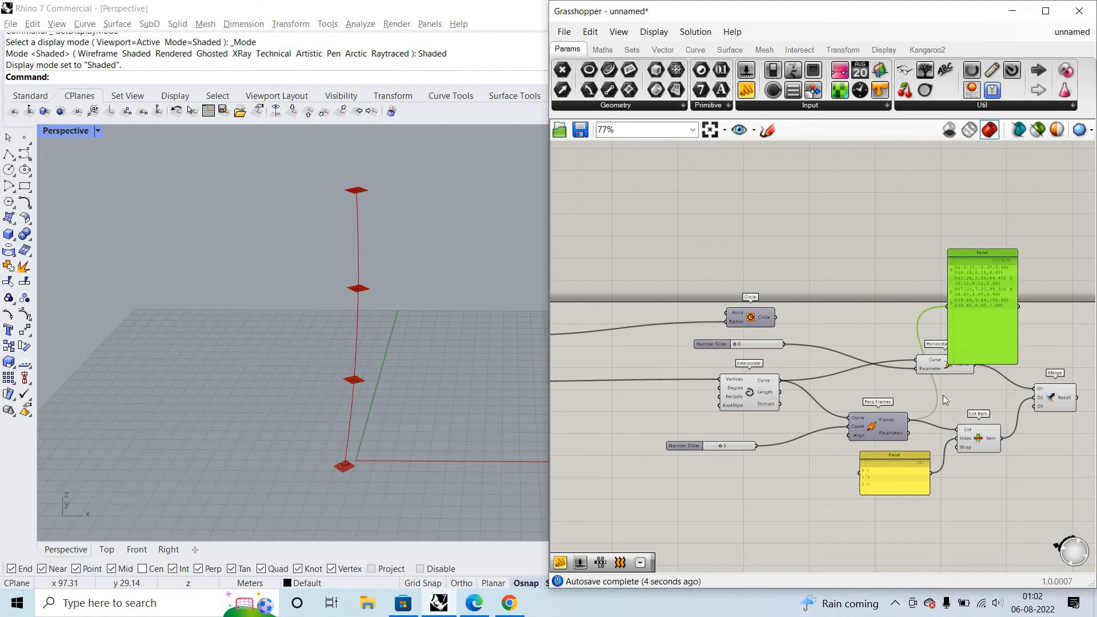
scroll(648, 413, "down", 2)
scroll(912, 364, "up", 2)
left_click_drag(834, 355, 833, 328)
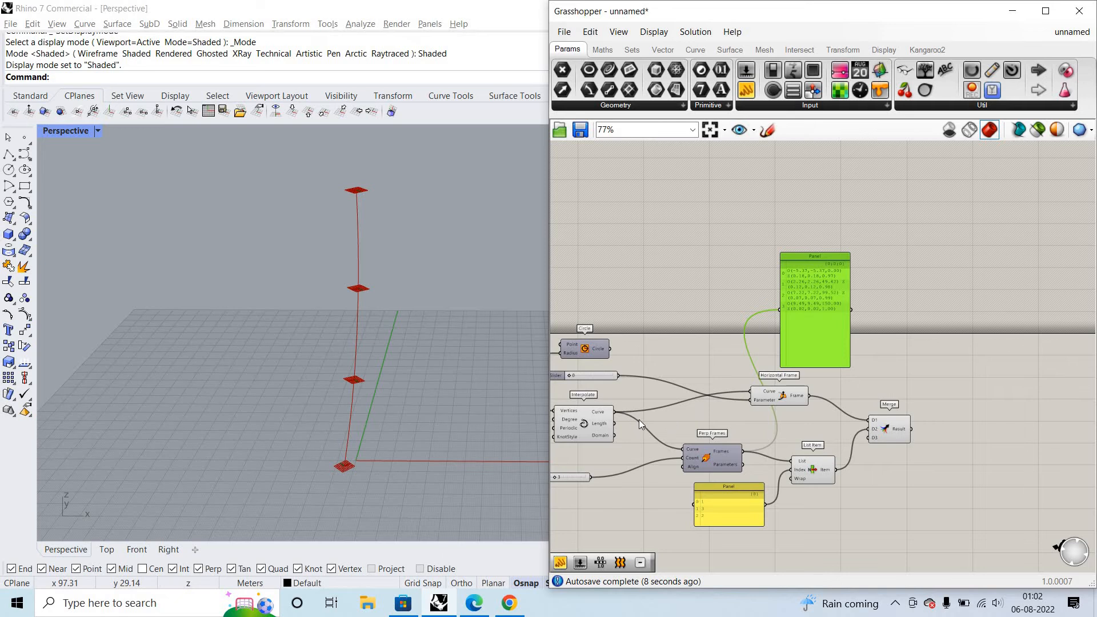
scroll(628, 411, "up", 2)
scroll(625, 375, "up", 2)
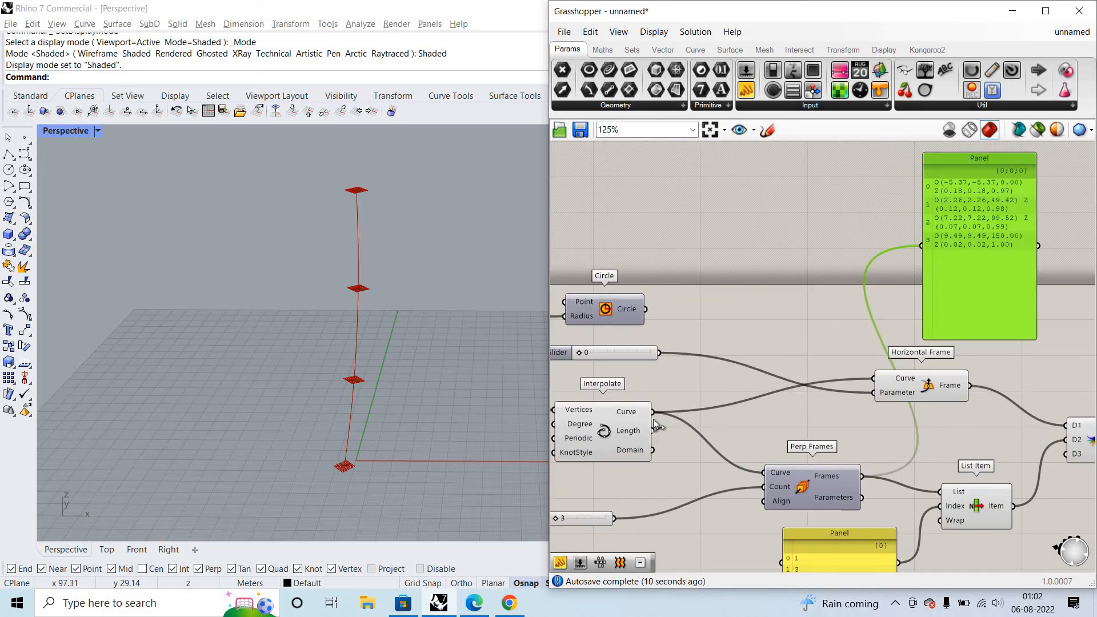
scroll(632, 423, "down", 2)
scroll(942, 421, "up", 3)
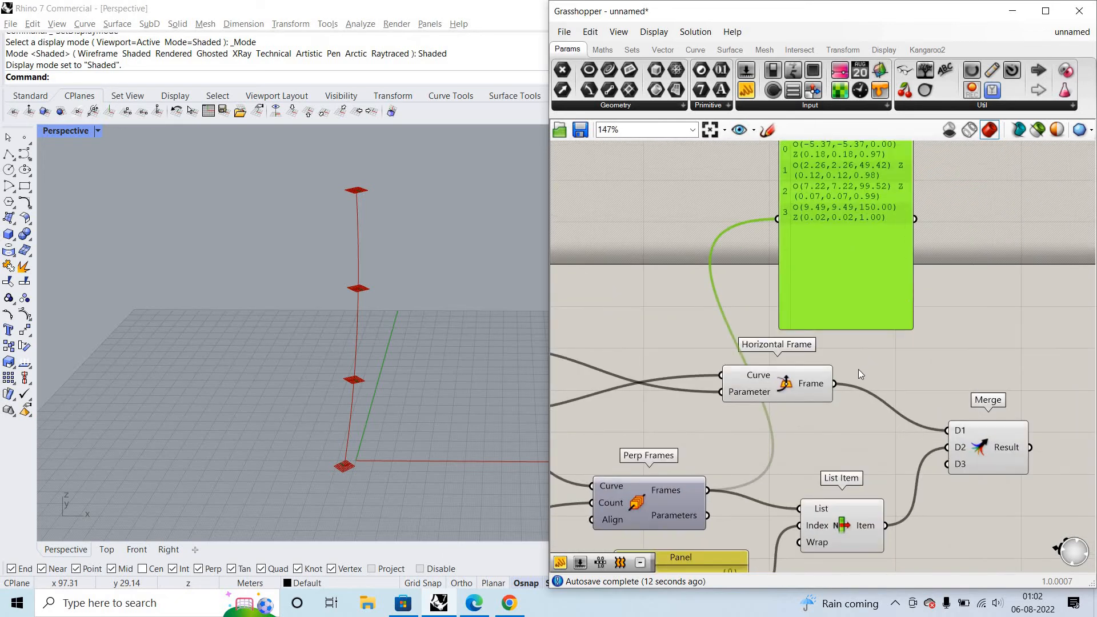
- Wire Horizontal Frame's Frame output into the panel and examine its data path
left_click_drag(846, 302, 969, 319)
left_click_drag(835, 383, 941, 253)
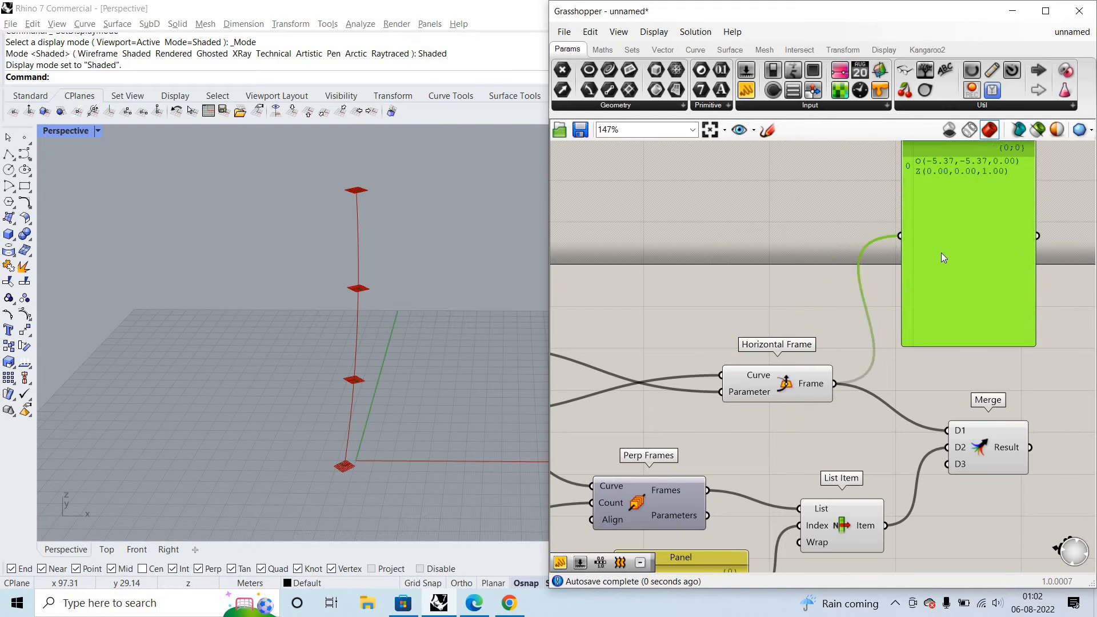
scroll(941, 252, "down", 1)
scroll(941, 253, "up", 1)
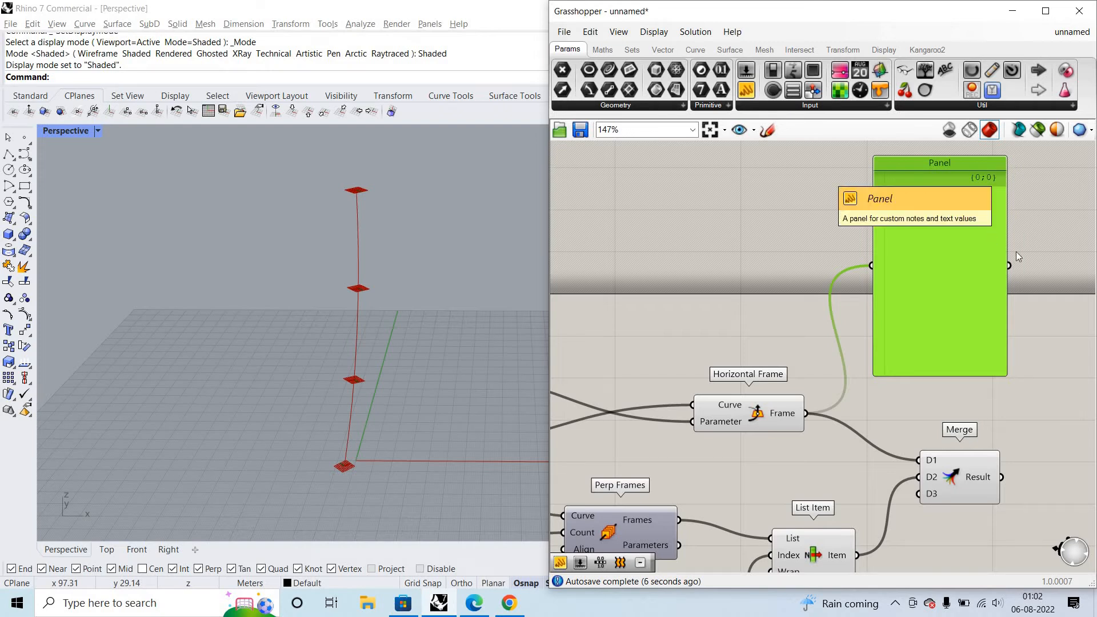
scroll(989, 327, "down", 3)
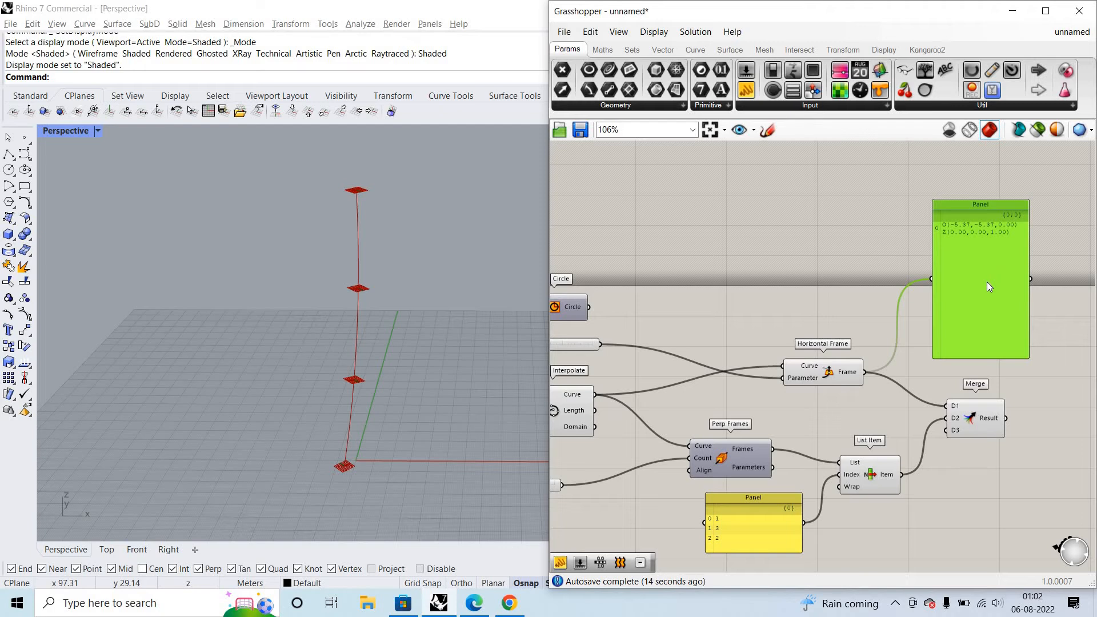
scroll(968, 334, "down", 4)
scroll(966, 336, "up", 3)
- Check Merge's Result branches in the panel once more and delete the panel
left_click_drag(968, 336, 1028, 372)
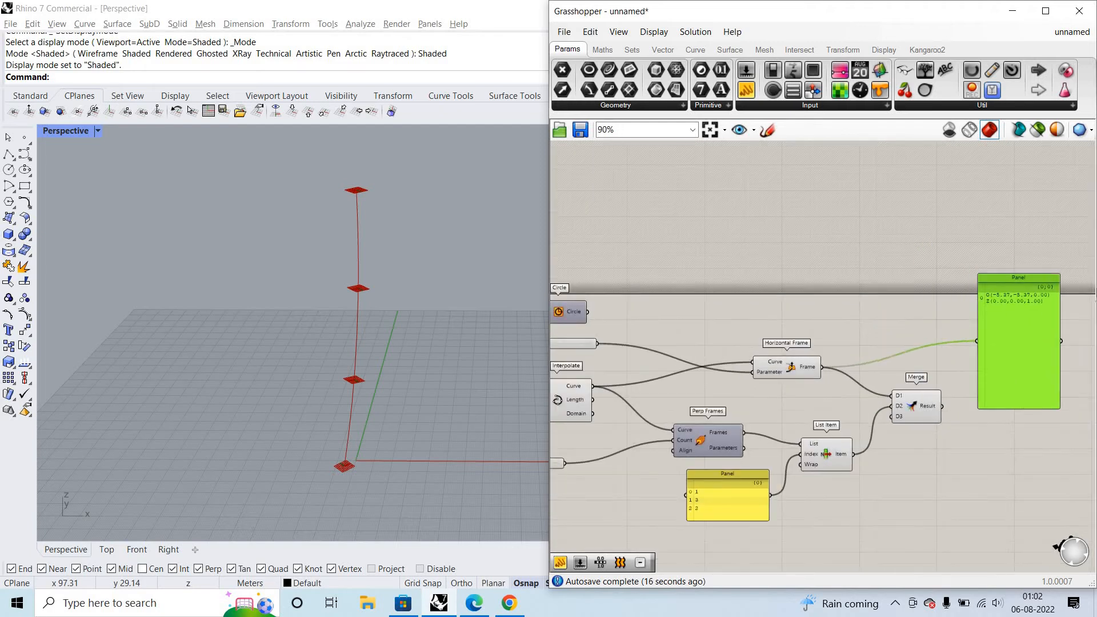
scroll(957, 393, "up", 3)
left_click_drag(938, 410, 950, 336)
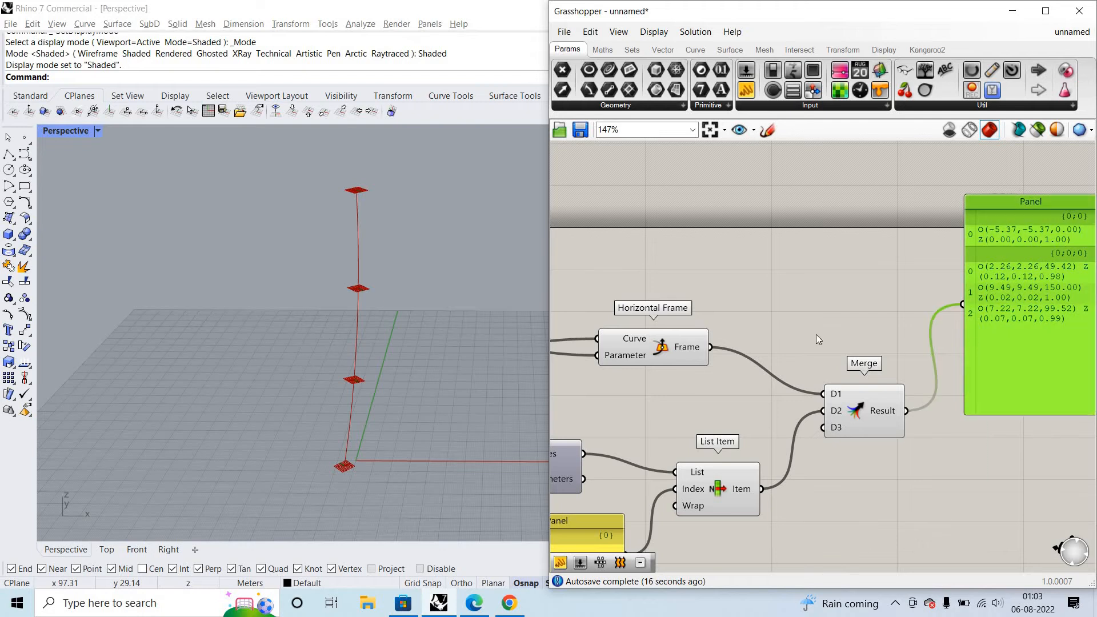
key("Delete")
- Flatten Horizontal Frame's Frame output and List Item's Item output
scroll(711, 345, "up", 3)
right_click(677, 351)
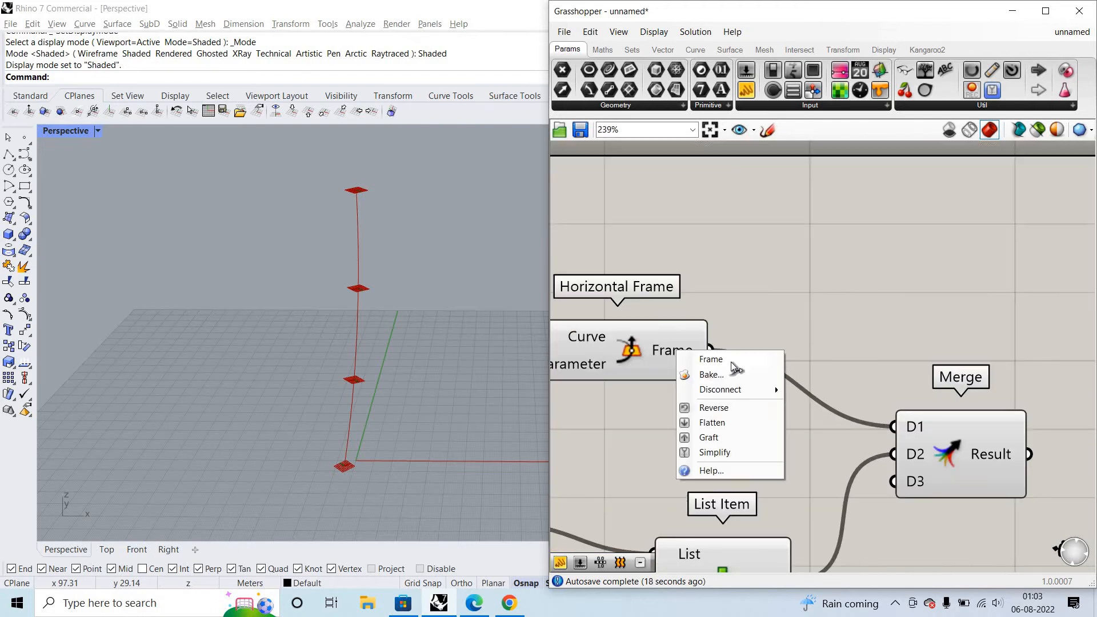
left_click(720, 422)
scroll(753, 289, "down", 3)
scroll(788, 490, "up", 3)
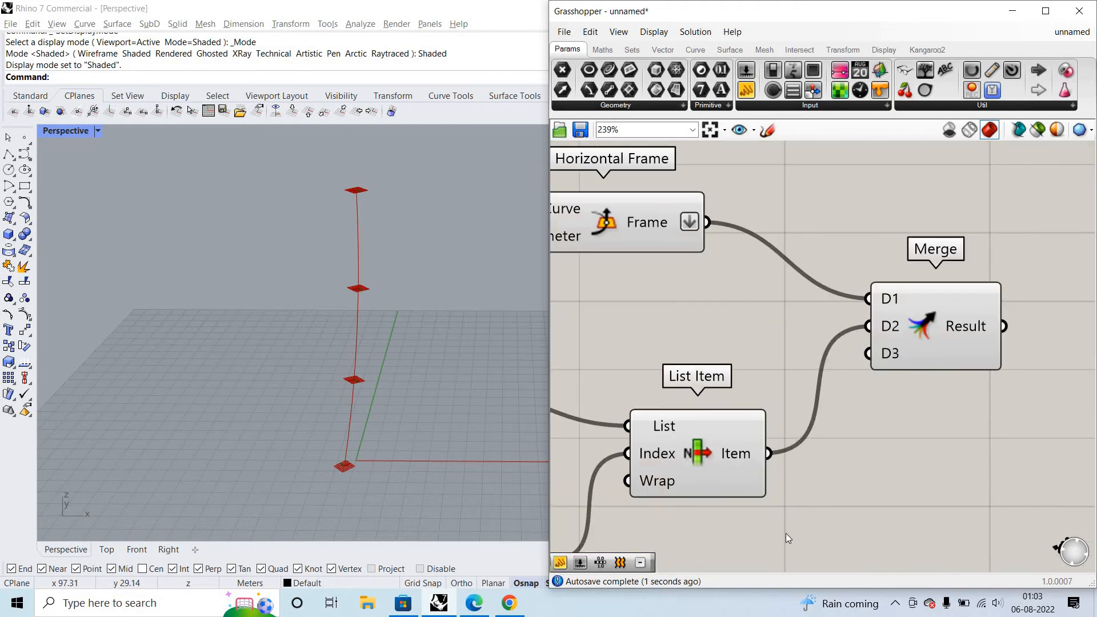
right_click(743, 453)
left_click(788, 518)
- Add a panel beside Merge, wire Merge's Result into it, and enlarge it to read the complete frame list
scroll(636, 184, "down", 1)
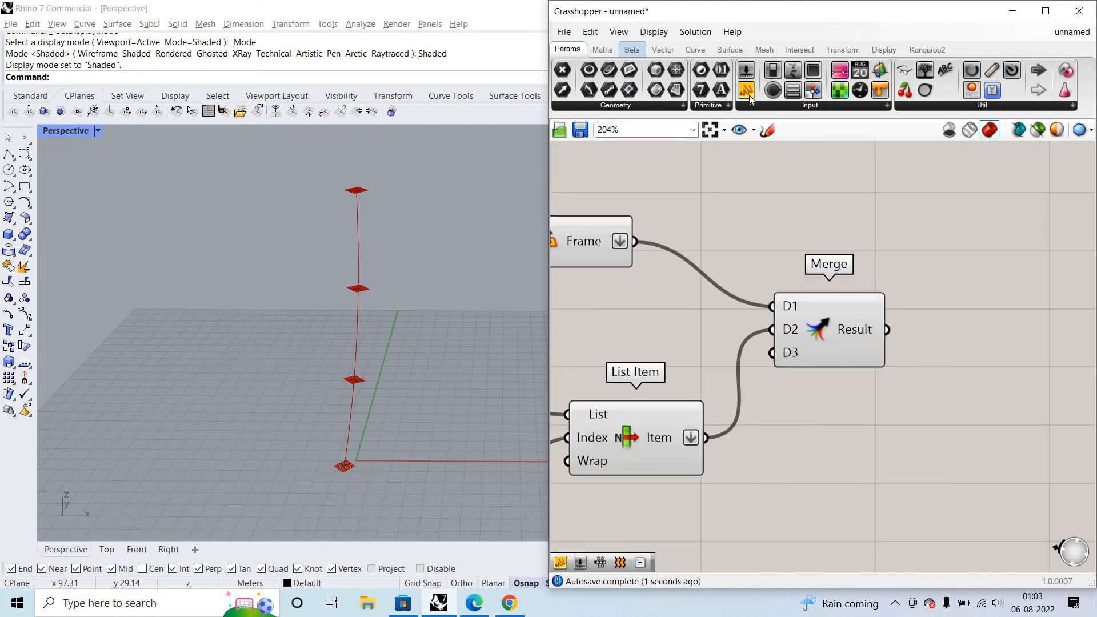
left_click_drag(747, 90, 1047, 334)
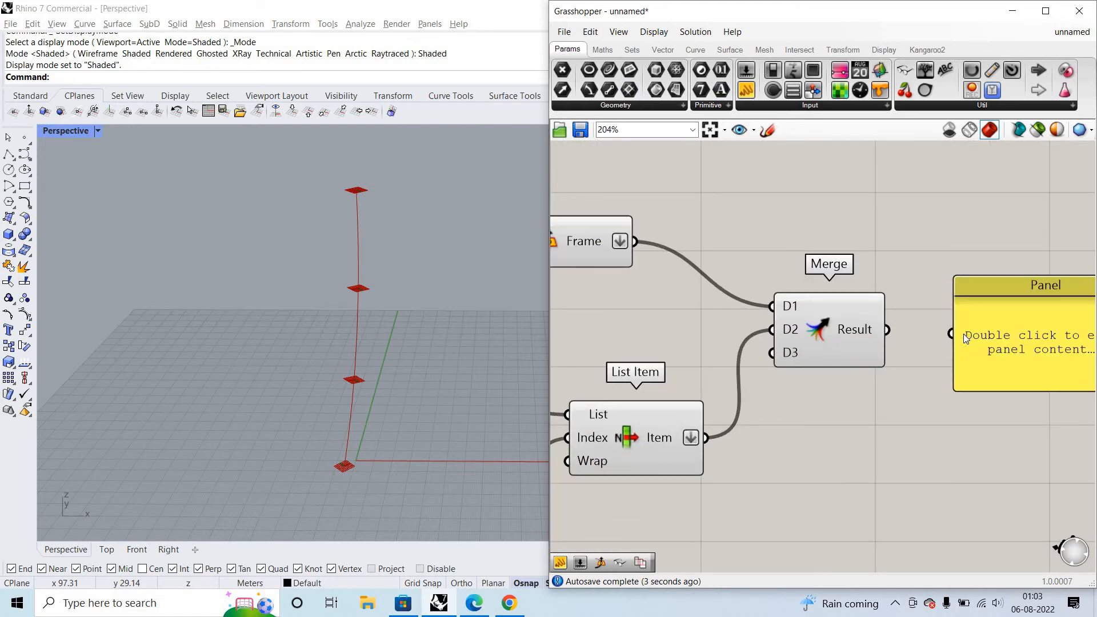
left_click_drag(886, 330, 950, 334)
scroll(981, 362, "down", 5)
scroll(981, 362, "up", 4)
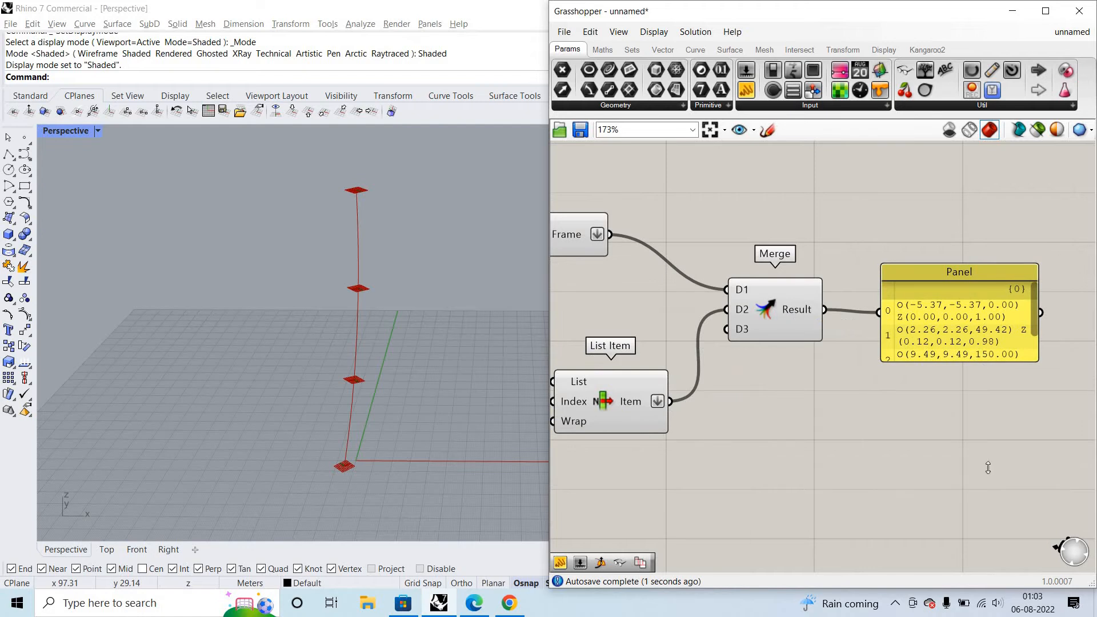
left_click_drag(988, 467, 991, 461)
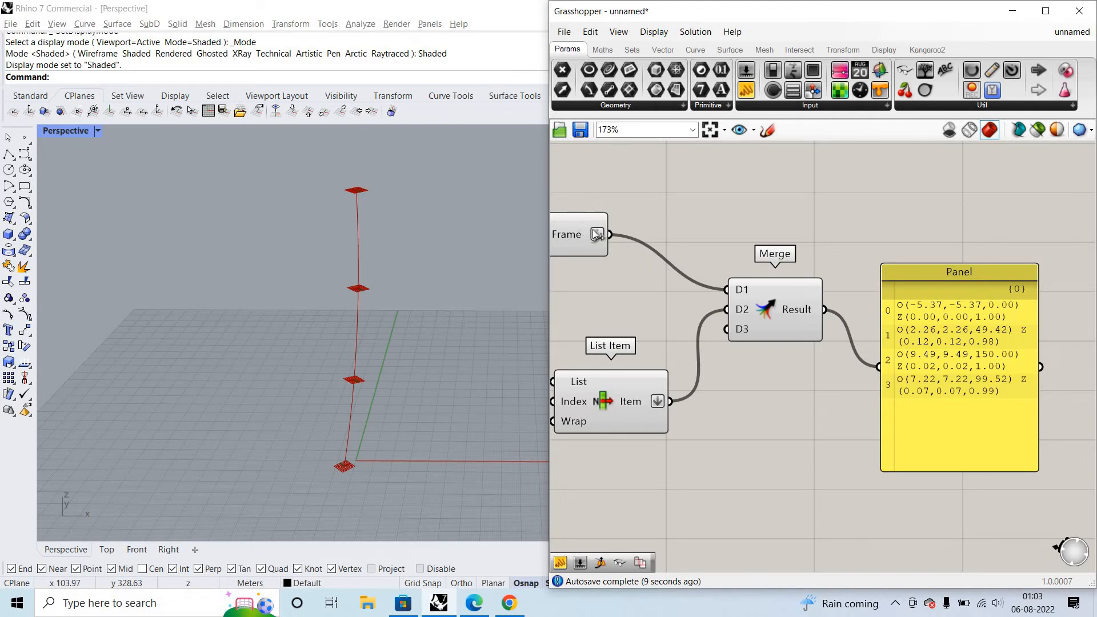
- Feed the flattened Frame and Item outputs into the panel in turn, compare their data paths, and reconnect Merge's Result
left_click_drag(611, 235, 878, 366)
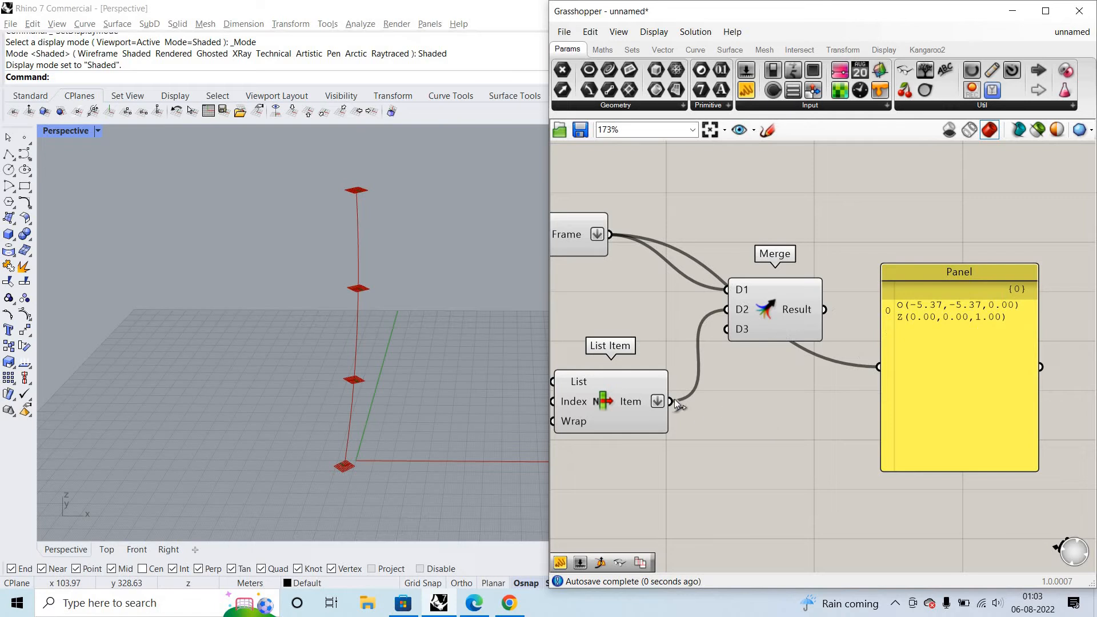
left_click_drag(672, 401, 880, 367)
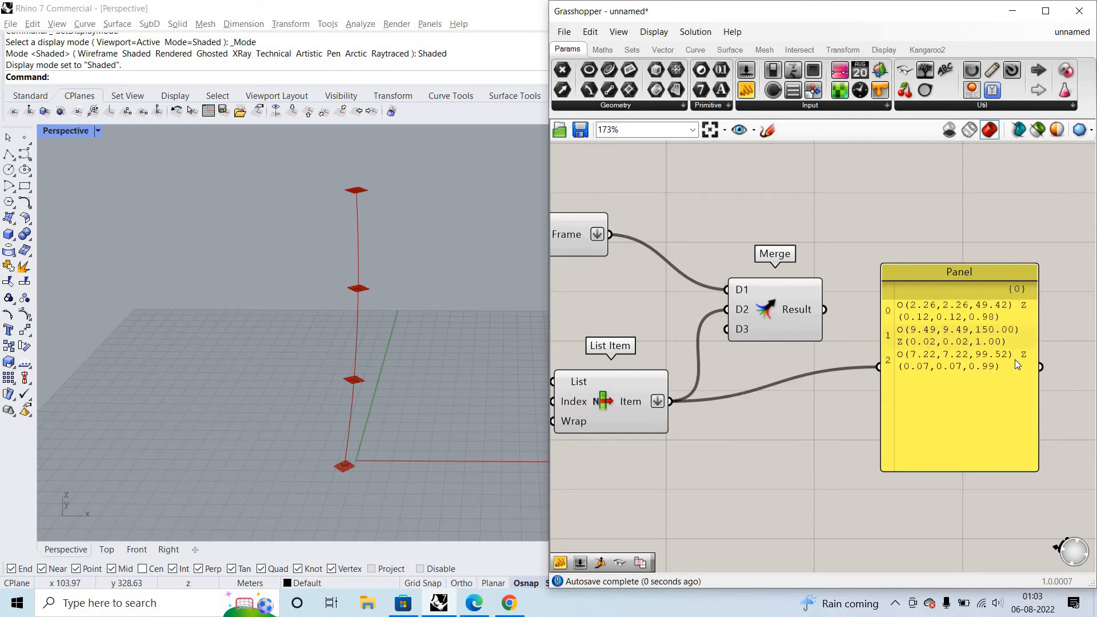
left_click(911, 321)
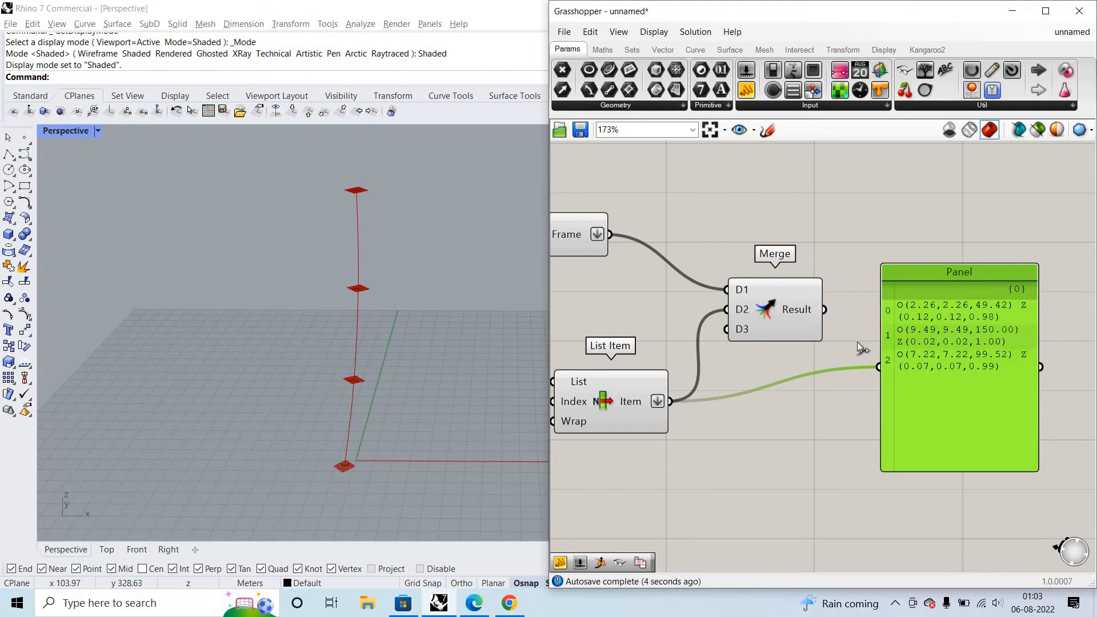
left_click_drag(880, 366, 825, 309)
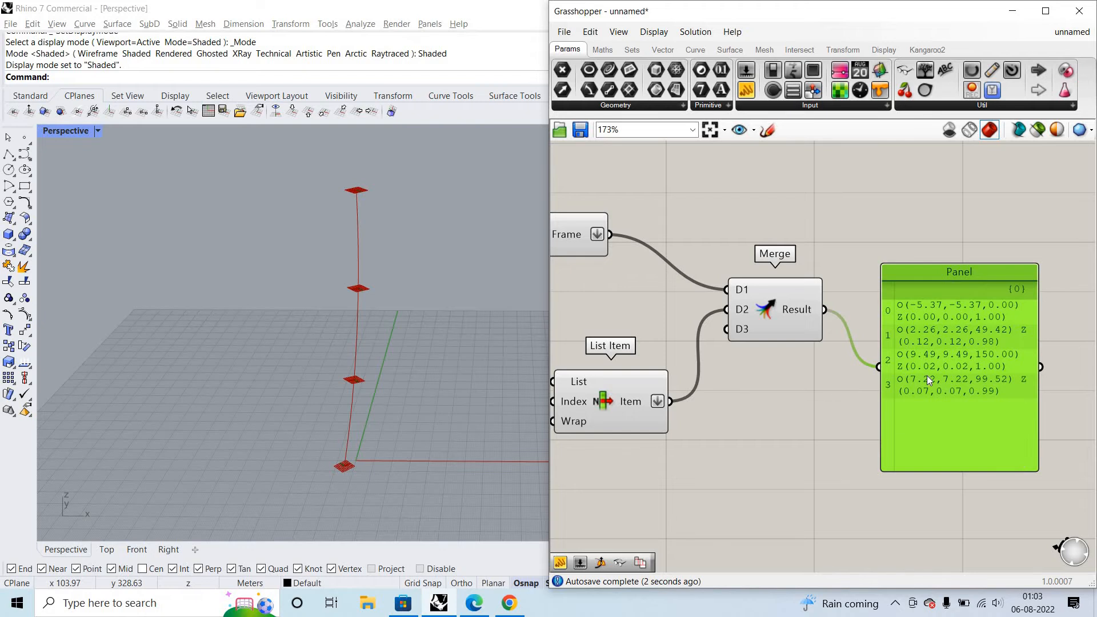
- Highlight Horizontal Frame's base plane and rewire its Frame output into the panel to examine its data path again
scroll(927, 375, "down", 2)
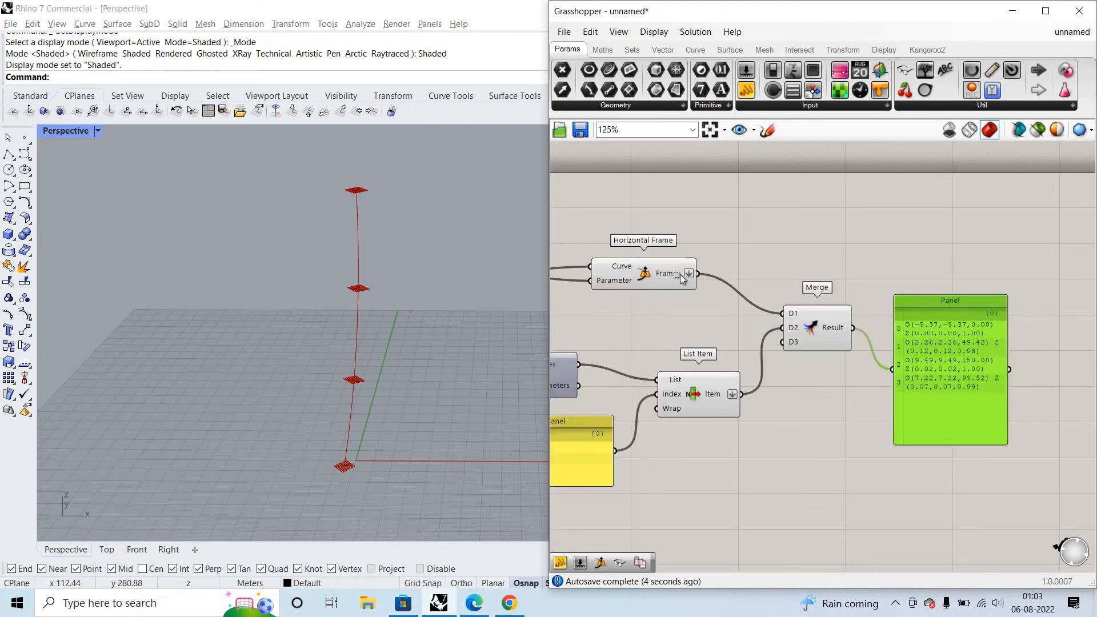
left_click(661, 268)
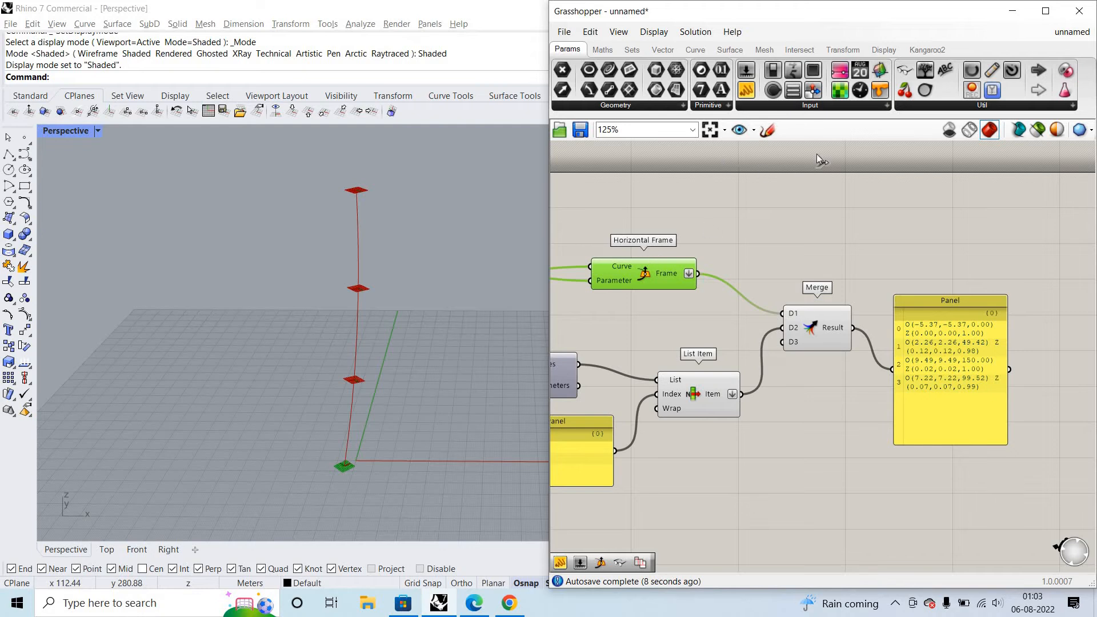
left_click_drag(817, 153, 790, 266)
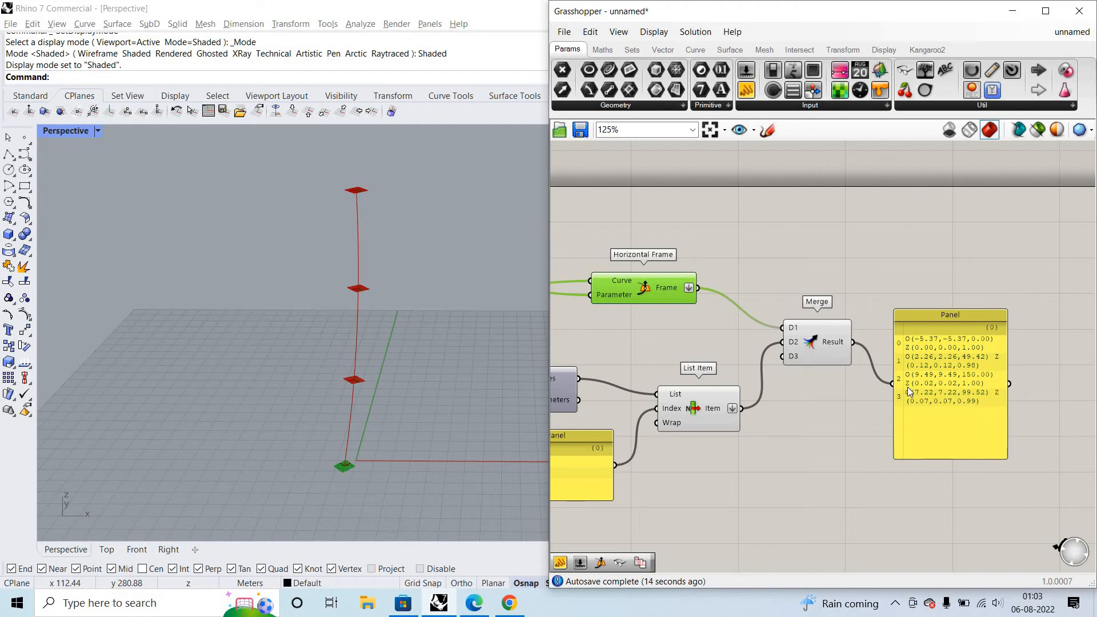
left_click_drag(697, 287, 892, 383, "shift")
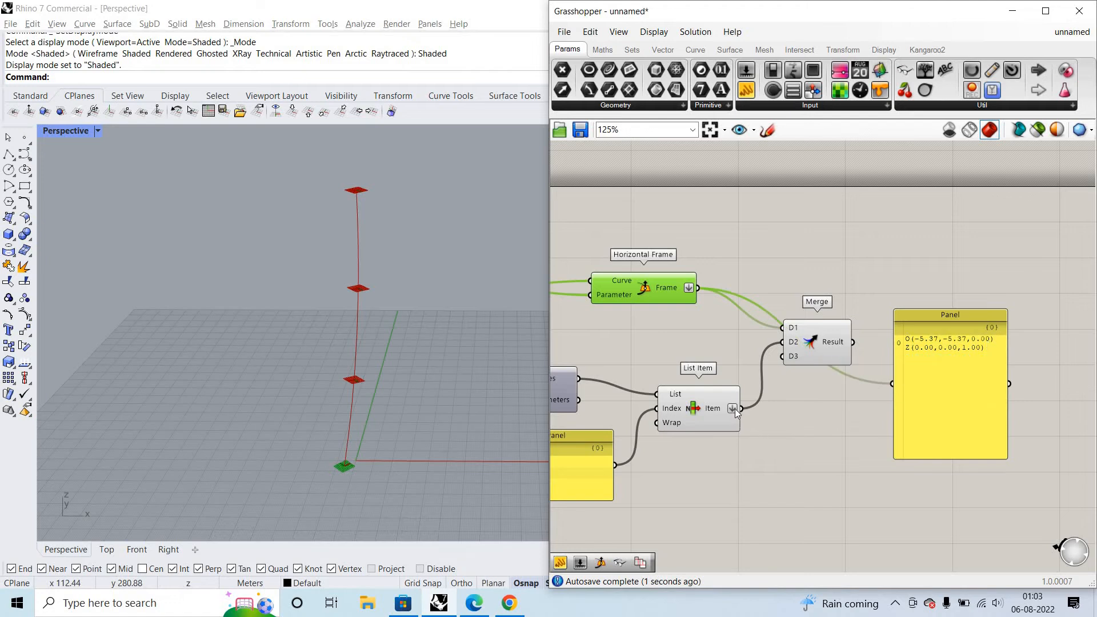
mouse_move(742, 410)
left_mouse_down()
mouse_move(931, 536)
mouse_move(809, 410)
mouse_move(750, 416)
left_mouse_up()
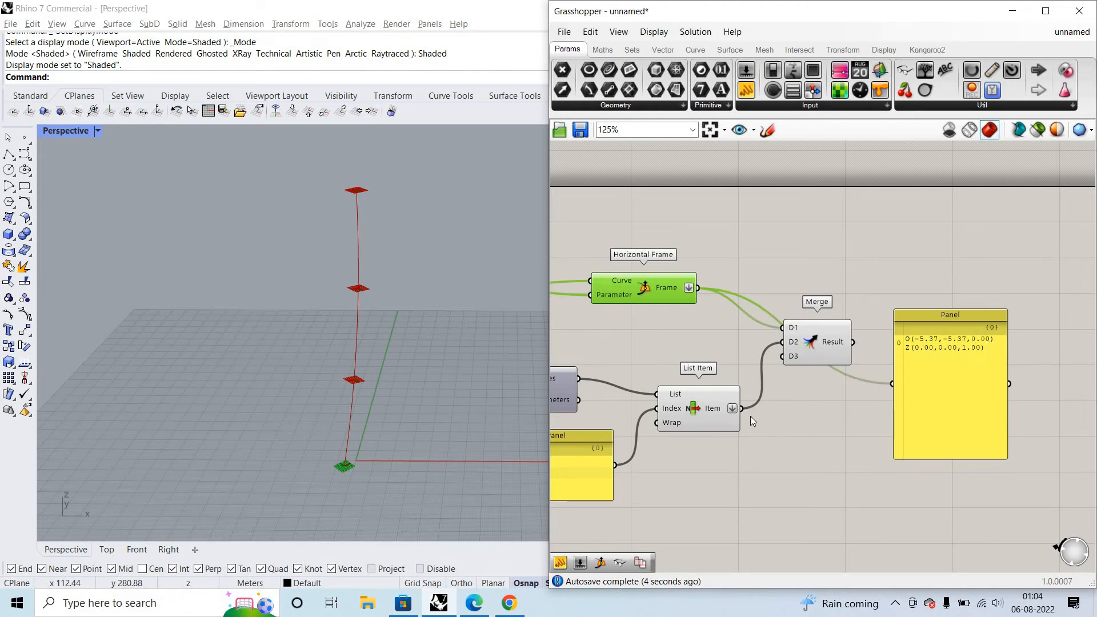
- Turn off Flatten on the Frame and Item outputs and flatten Merge's D1 and D2 inputs instead
right_click(690, 294)
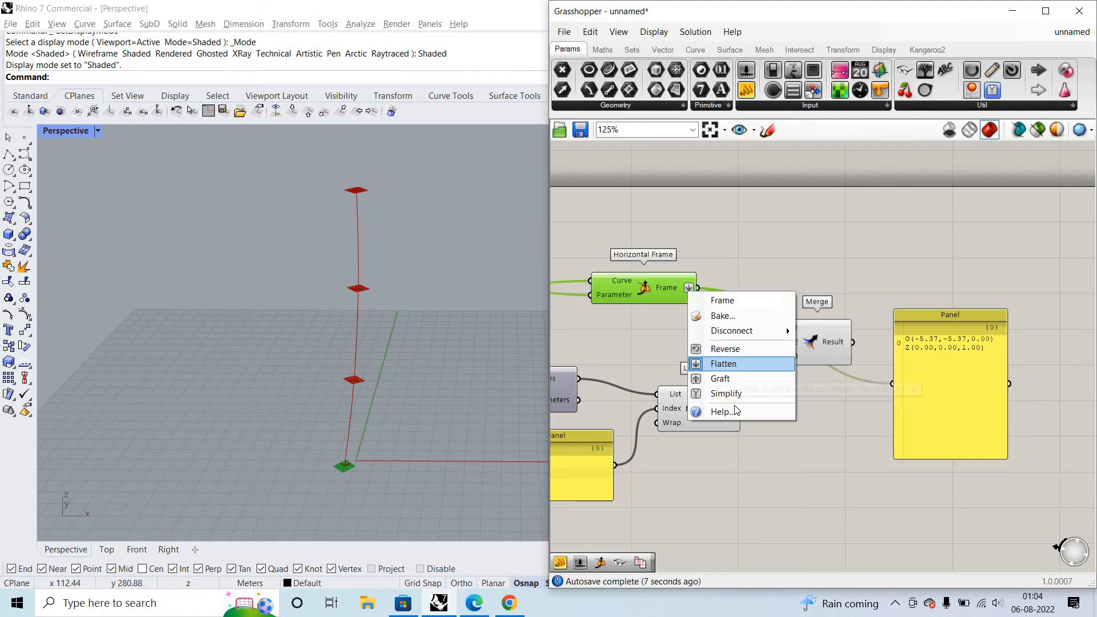
left_click(724, 364)
right_click(735, 407)
left_click(754, 477)
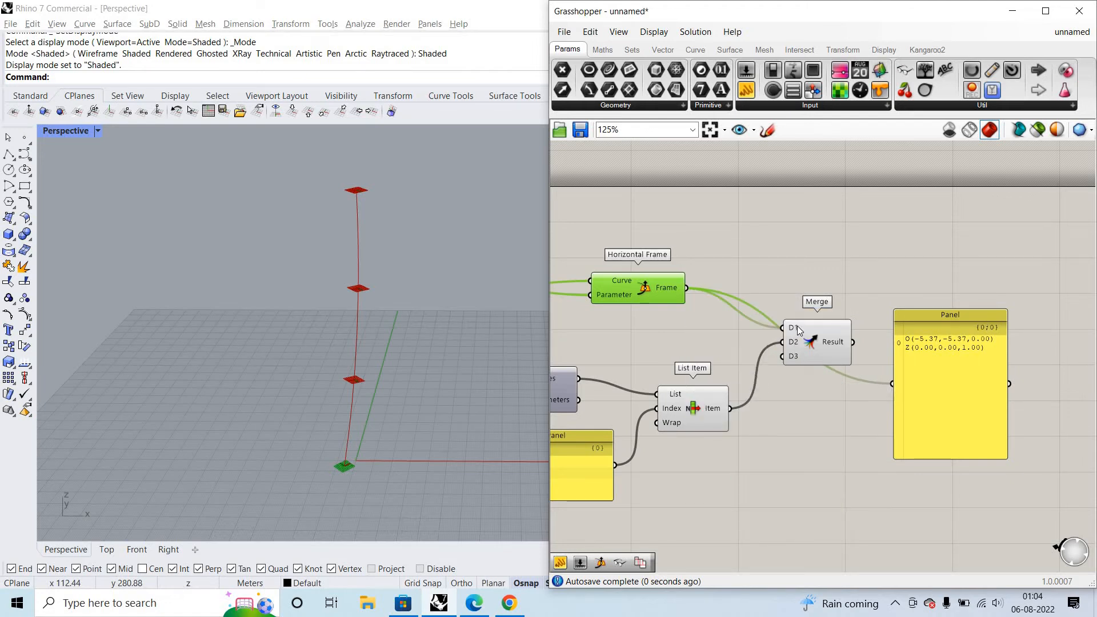
right_click(798, 331)
left_click(850, 428)
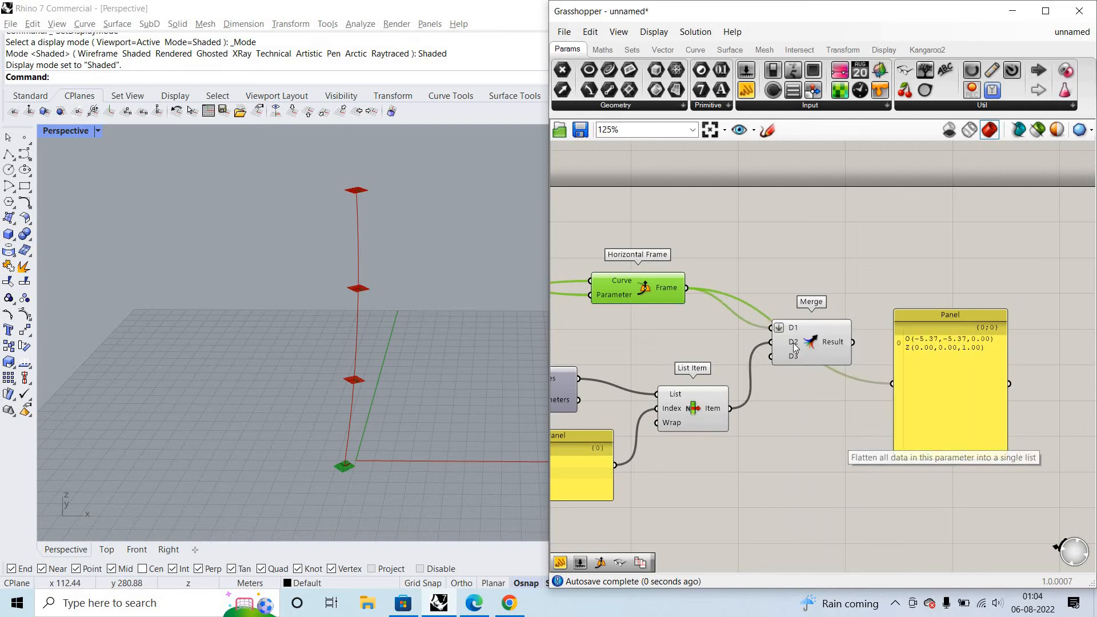
right_click(795, 343)
left_click(830, 434)
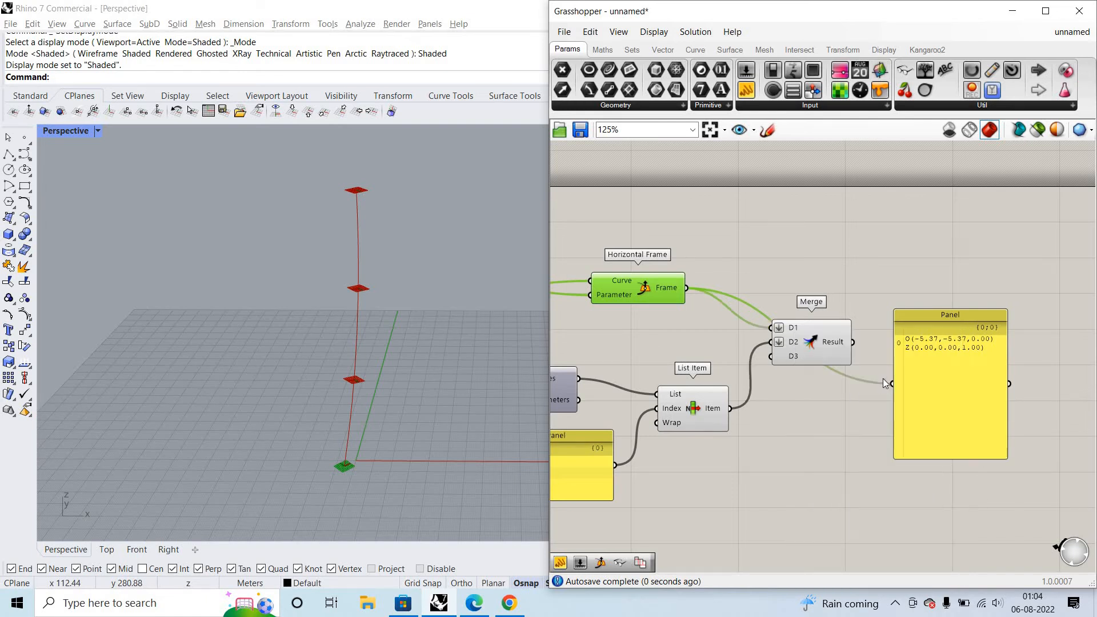
- Compare the paths of Merge's Result, Horizontal Frame's Frame and List Item's Item in the panel, and delete the panel
left_click_drag(885, 382, 853, 343)
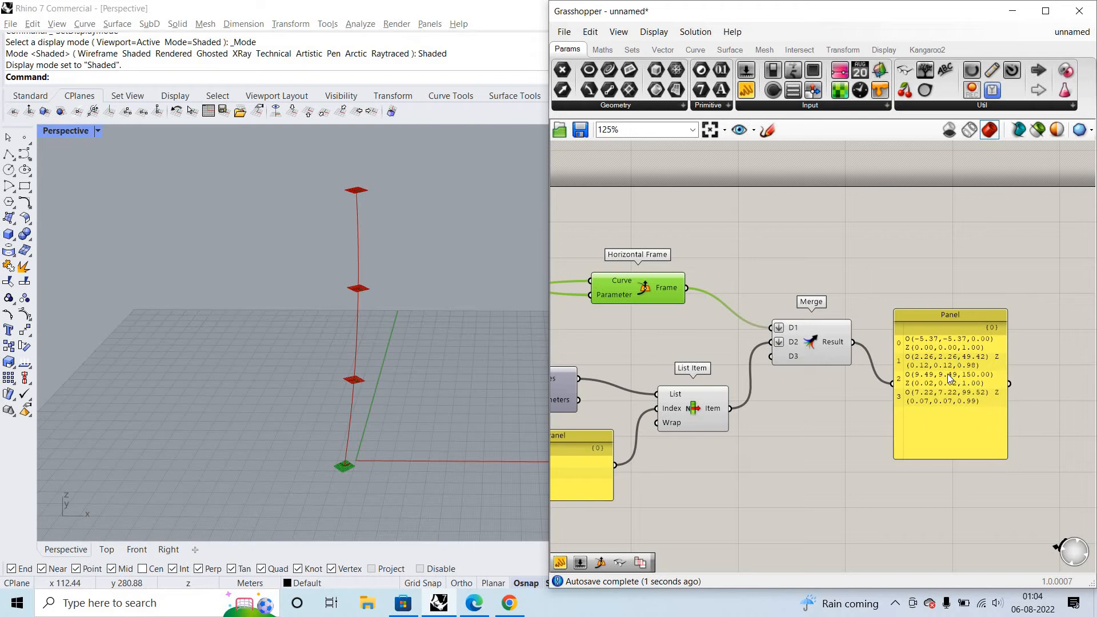
left_click_drag(891, 384, 687, 288)
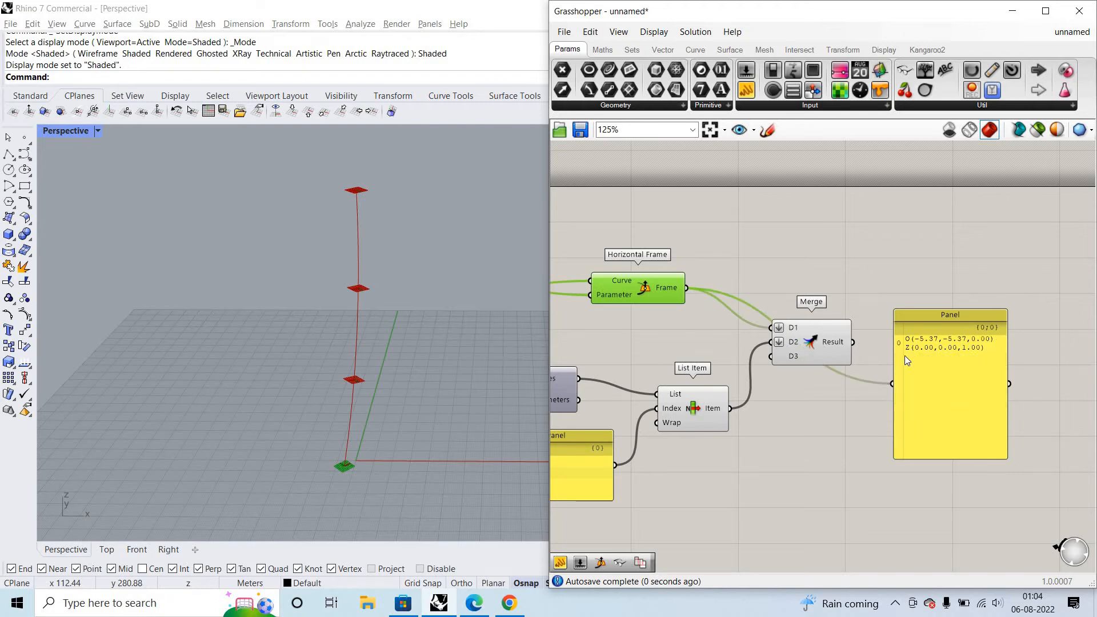
left_click_drag(893, 386, 972, 369)
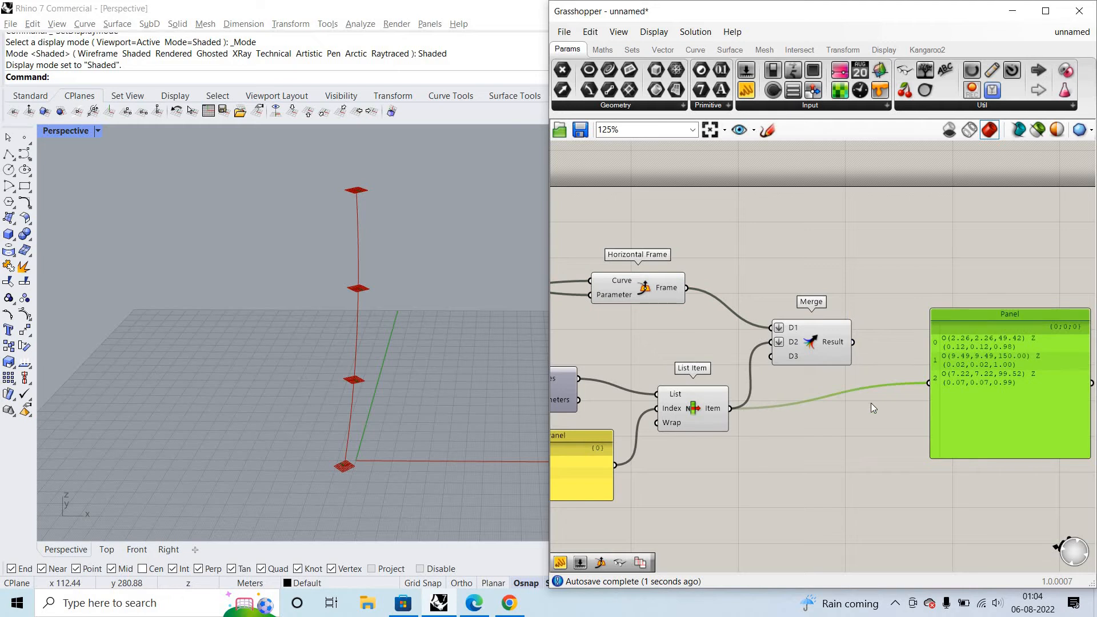
right_click(842, 343)
left_click(1006, 492)
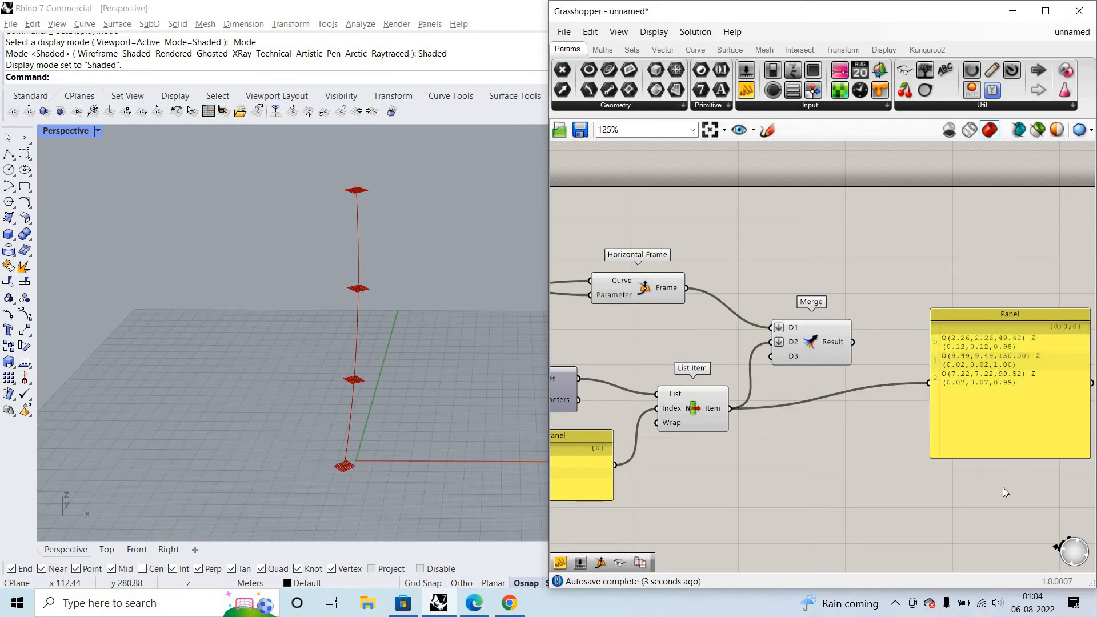
left_click(935, 329)
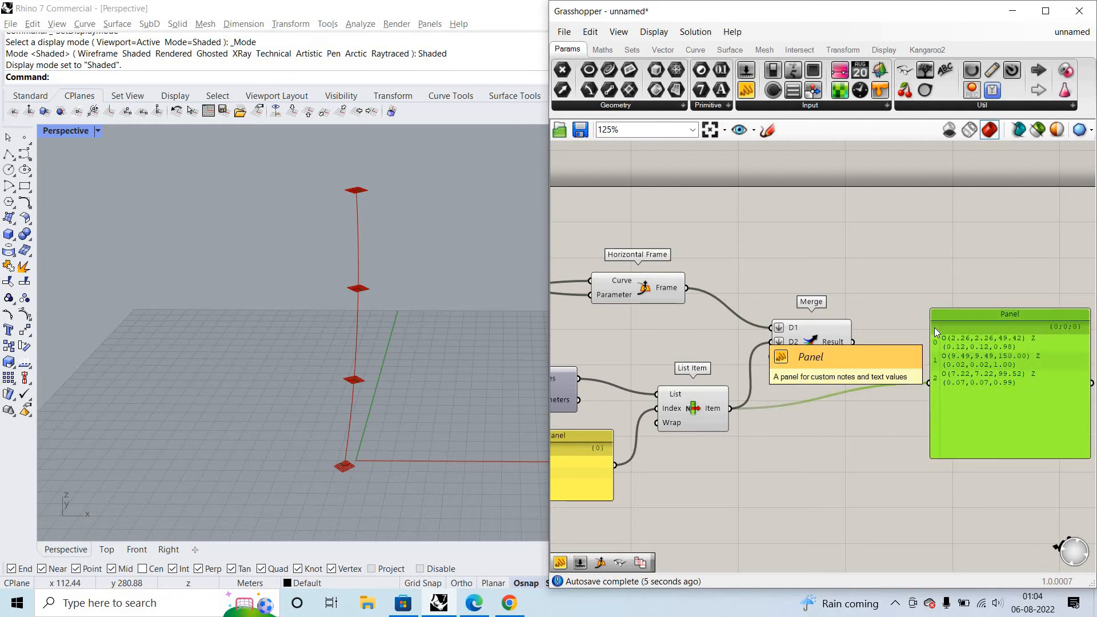
key("Delete")
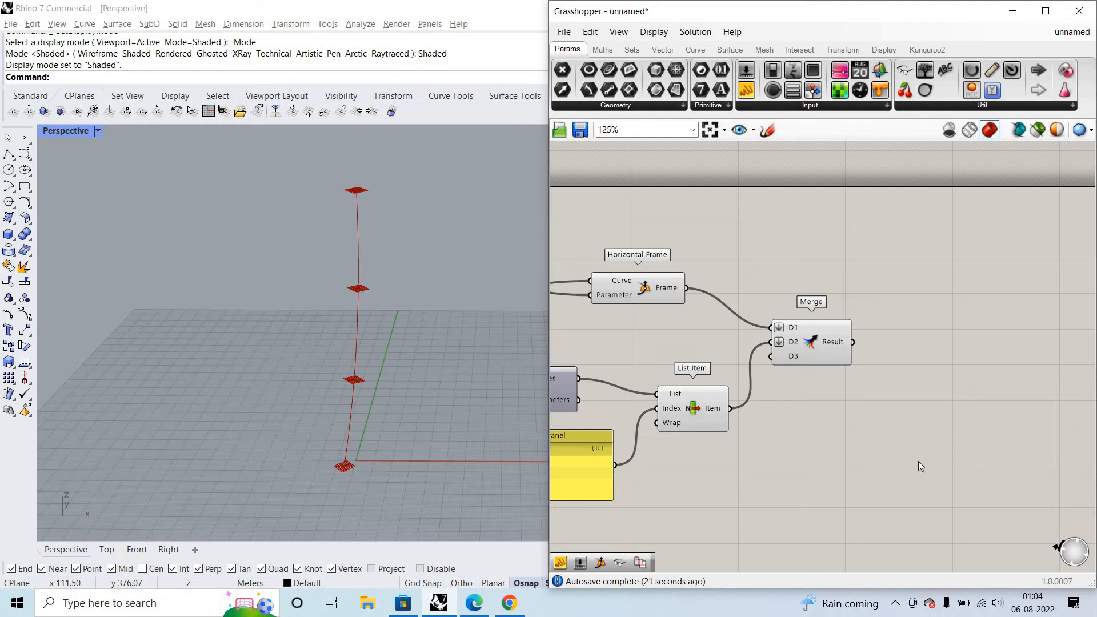
- Add a Circle component, wire Merge's Result into its Plane input, and move it farther from Merge to make room
double_click(992, 379)
type("circle")
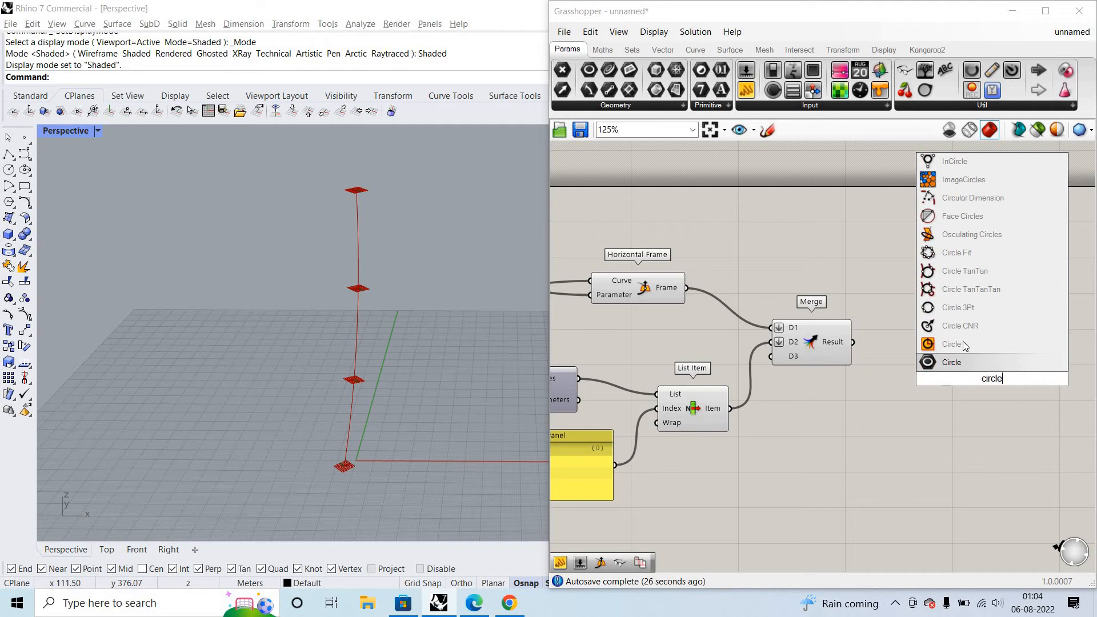
left_click(960, 344)
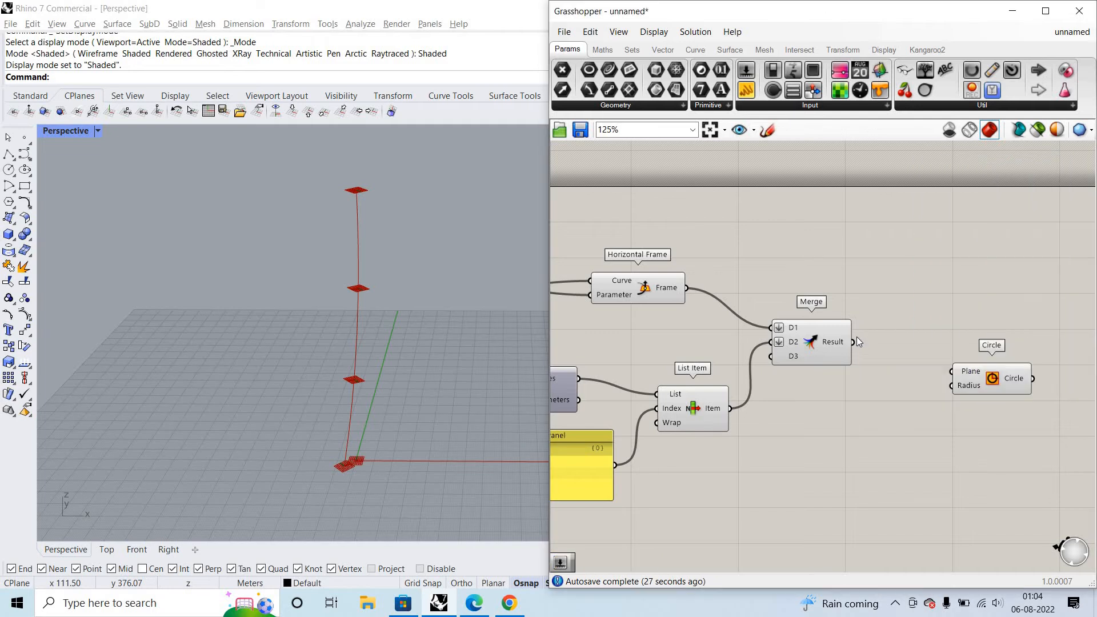
left_click_drag(853, 342, 960, 373)
scroll(297, 311, "up", 10)
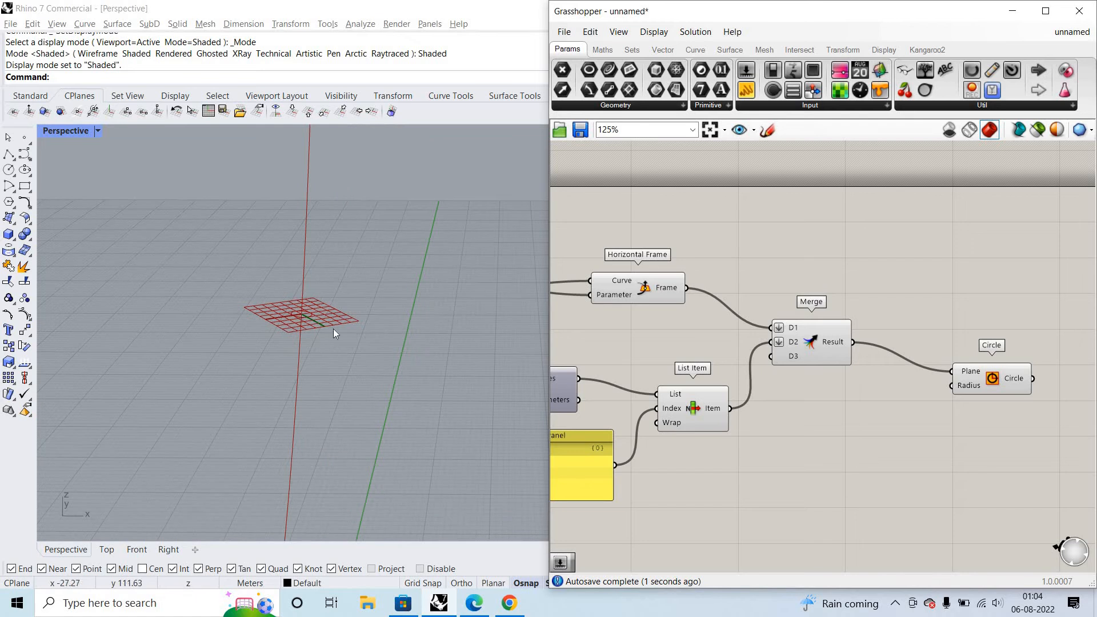
scroll(373, 366, "down", 6)
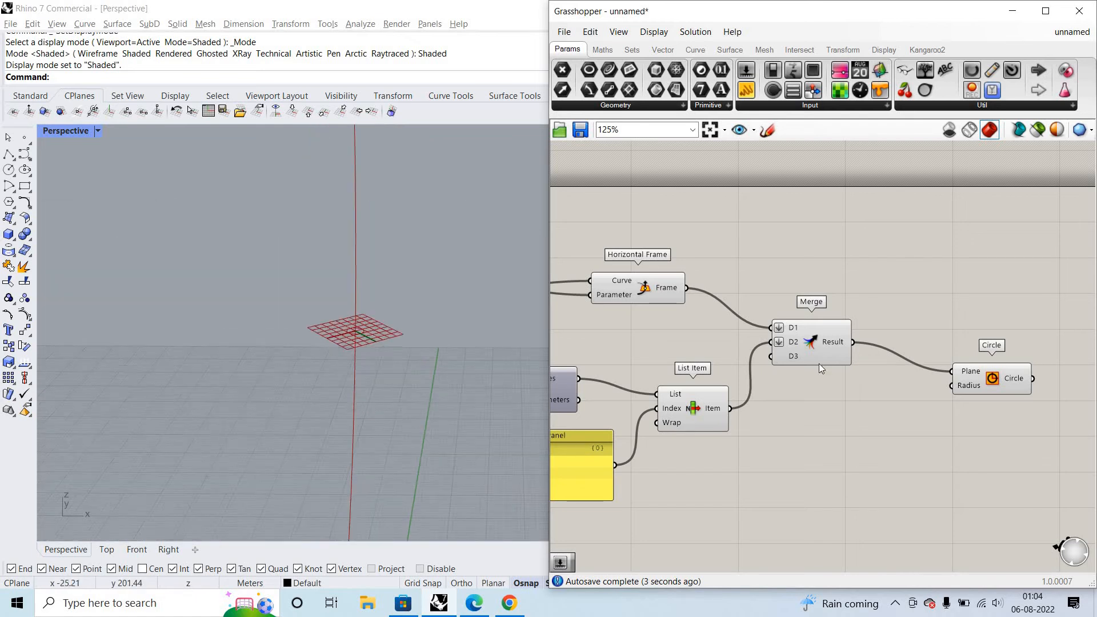
left_click_drag(971, 383, 1069, 489)
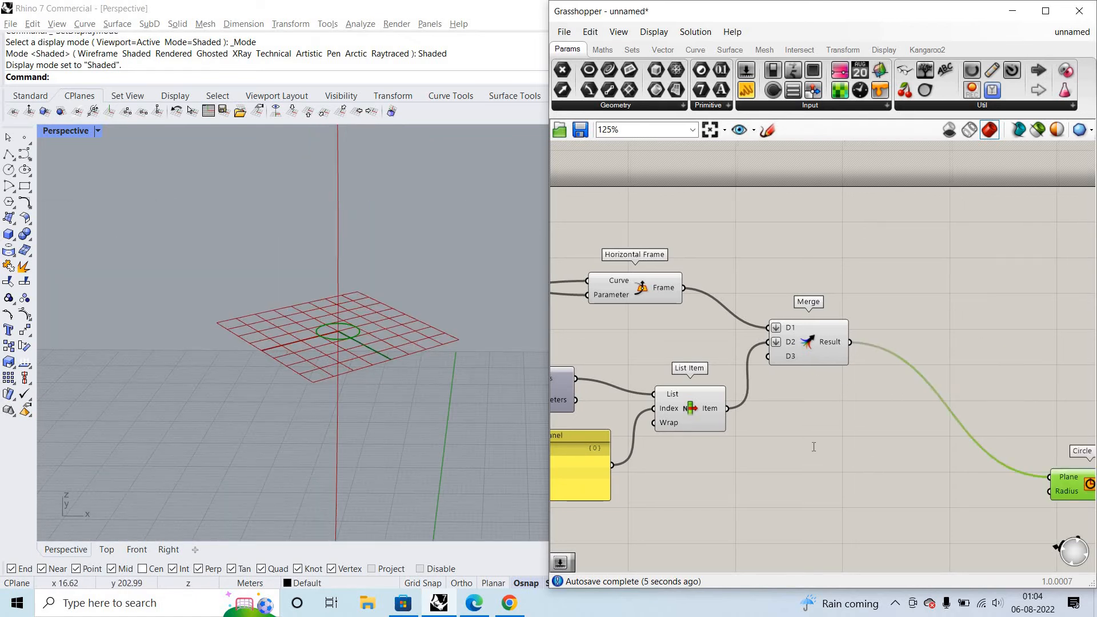
- Add a second Merge component and place it below the first one, near Circle's Radius input
left_click(857, 475)
double_click(845, 444)
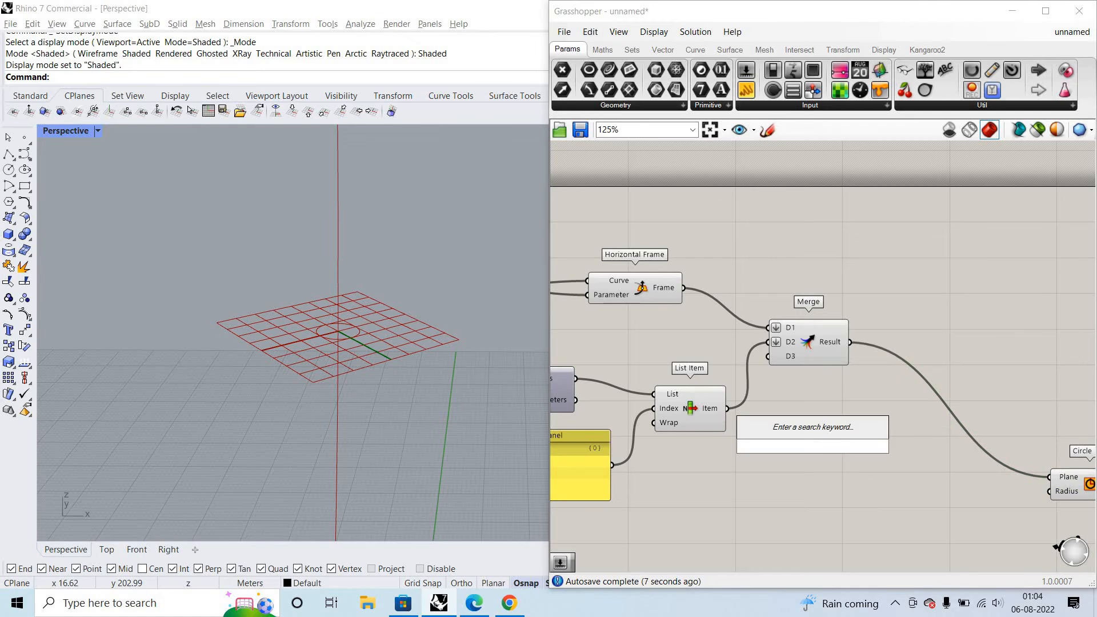
type("merg")
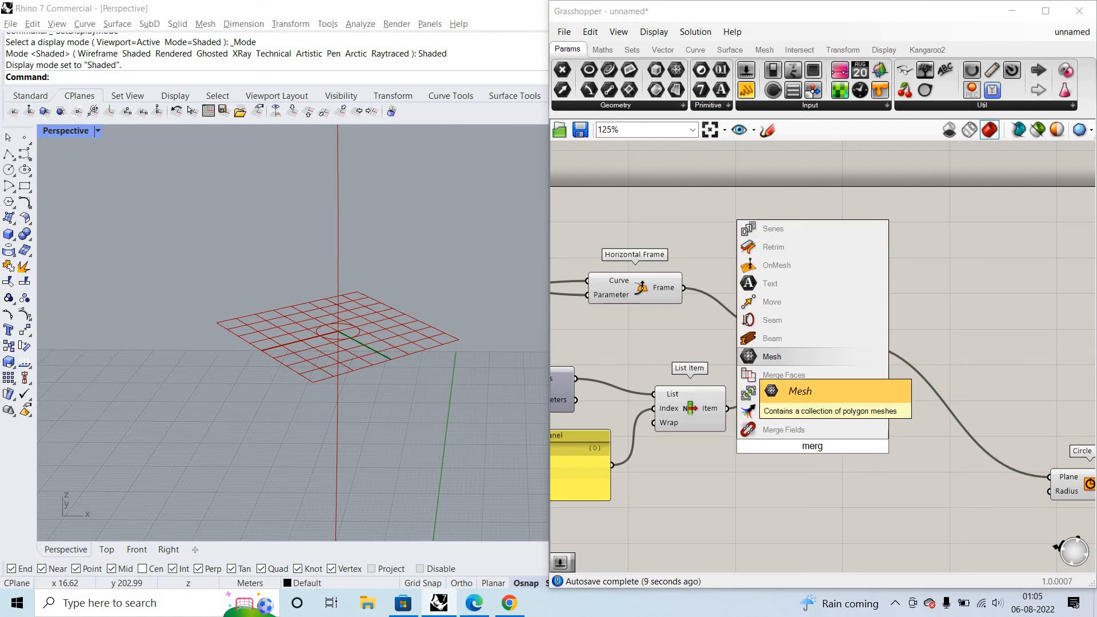
key("Down")
key("Down")
key("Down")
key("Return")
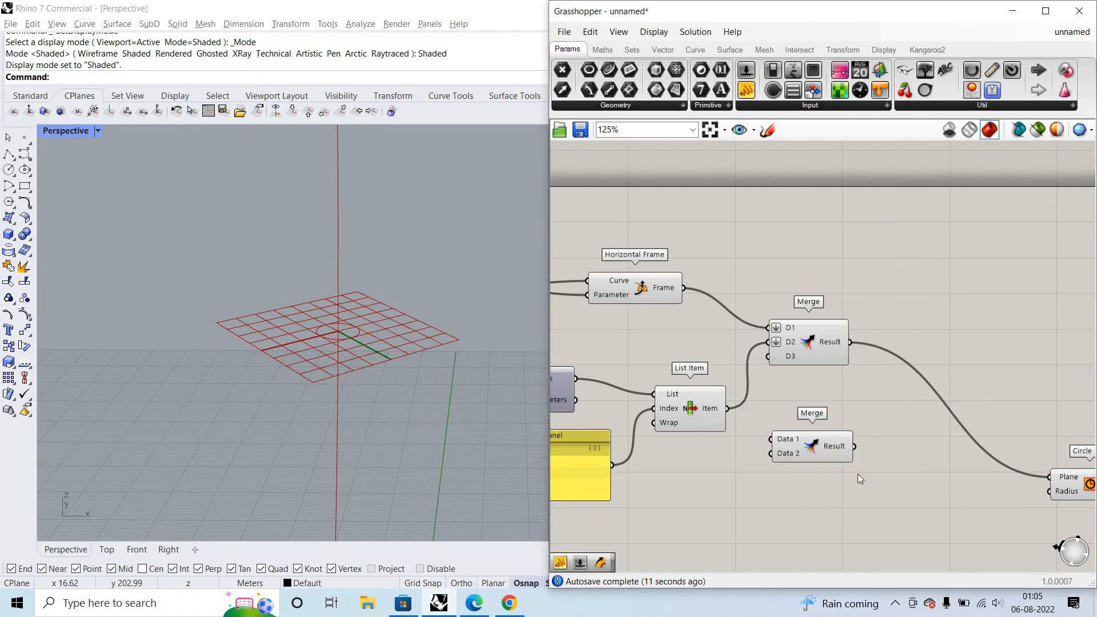
scroll(942, 506, "down", 1)
left_click_drag(851, 459, 952, 520)
- Create a number slider set to 10 and wire it into the second Merge's Data 1 input
double_click(827, 527)
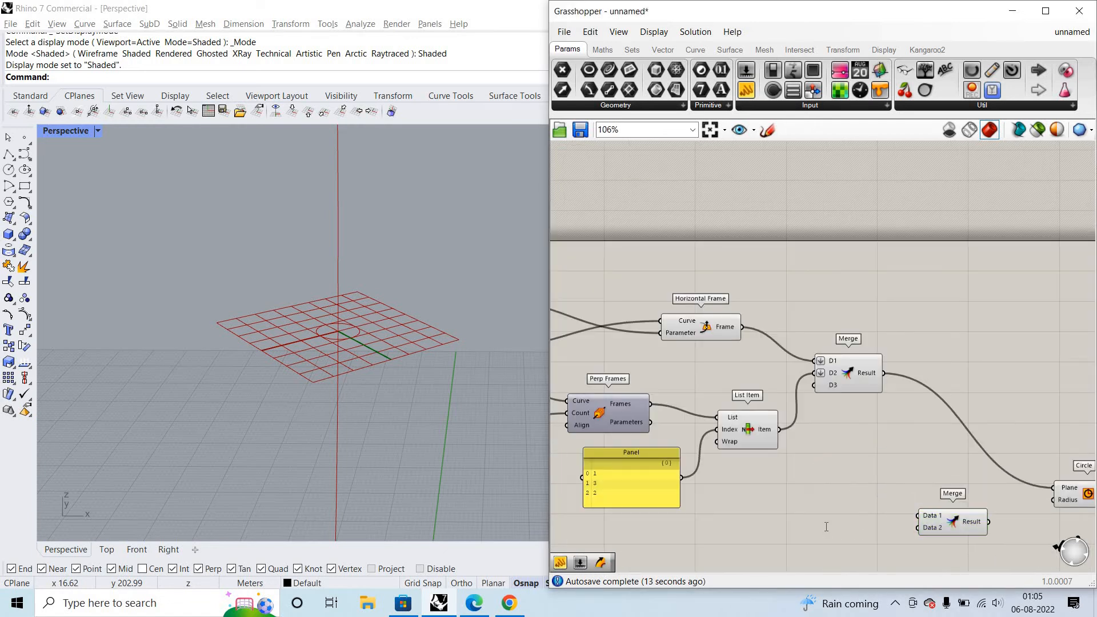
type("10")
key("Return")
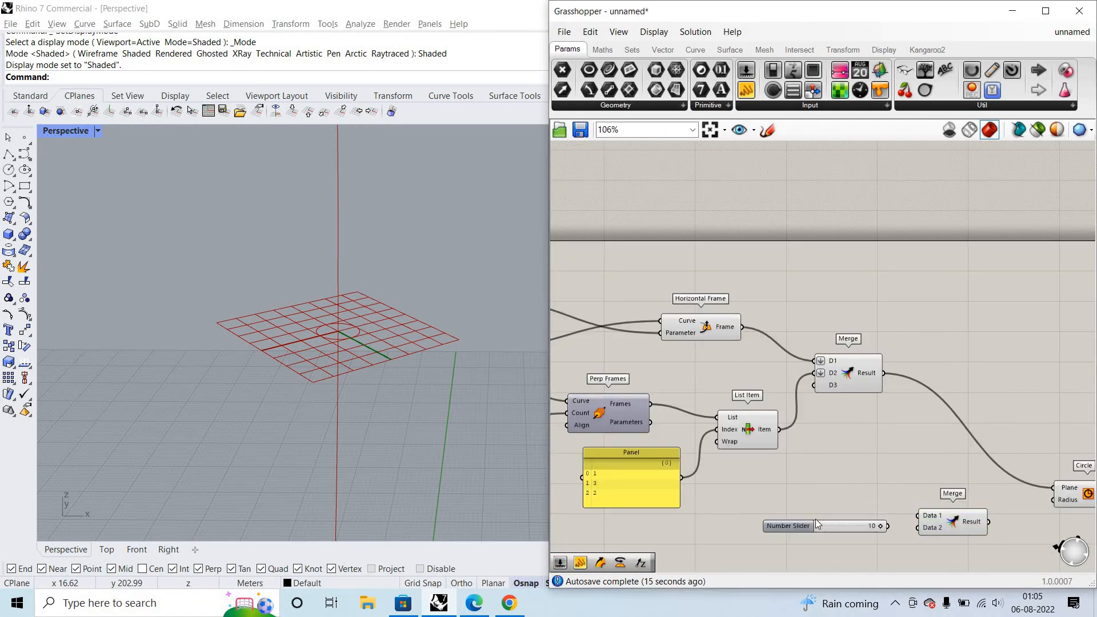
left_click_drag(815, 519, 806, 511)
left_click_drag(877, 518, 918, 516)
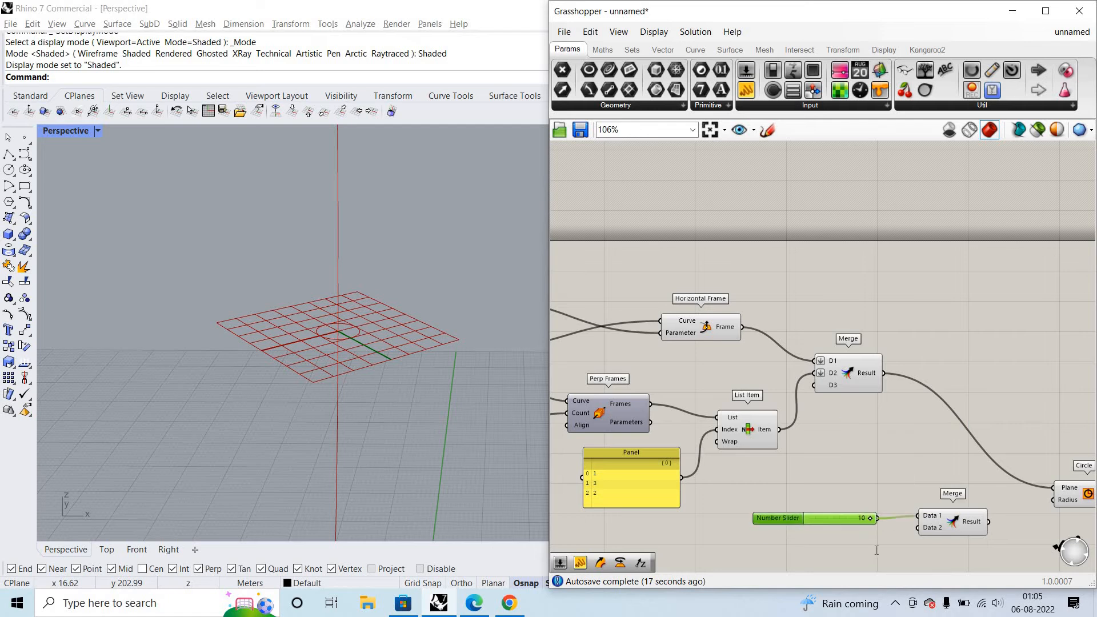
- Create a second number slider set to 140 below the existing radius slider
double_click(876, 550)
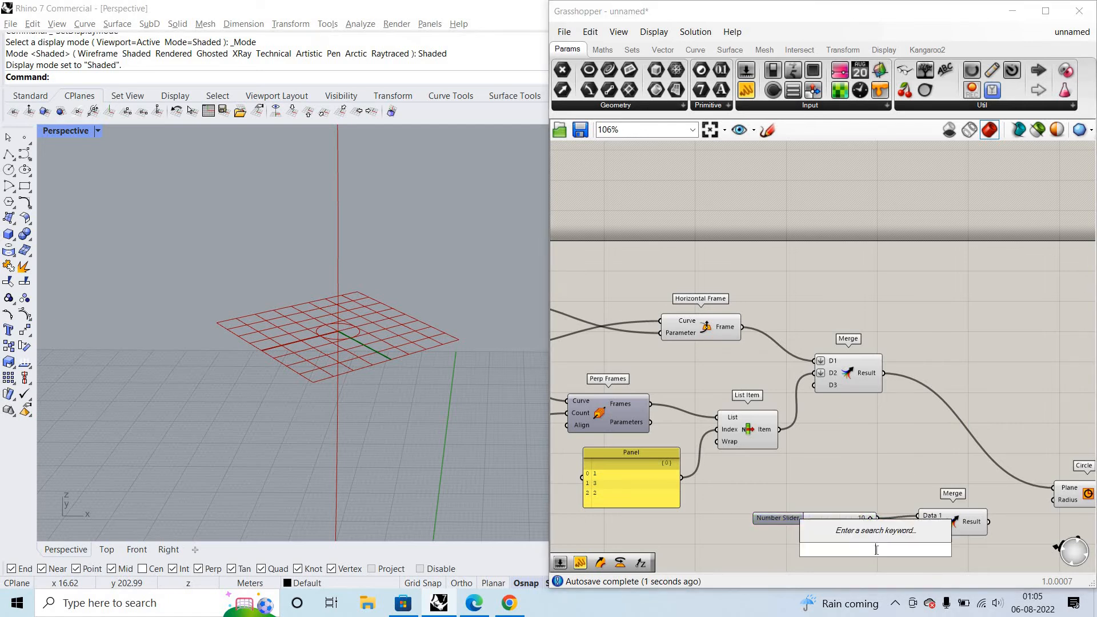
type("140")
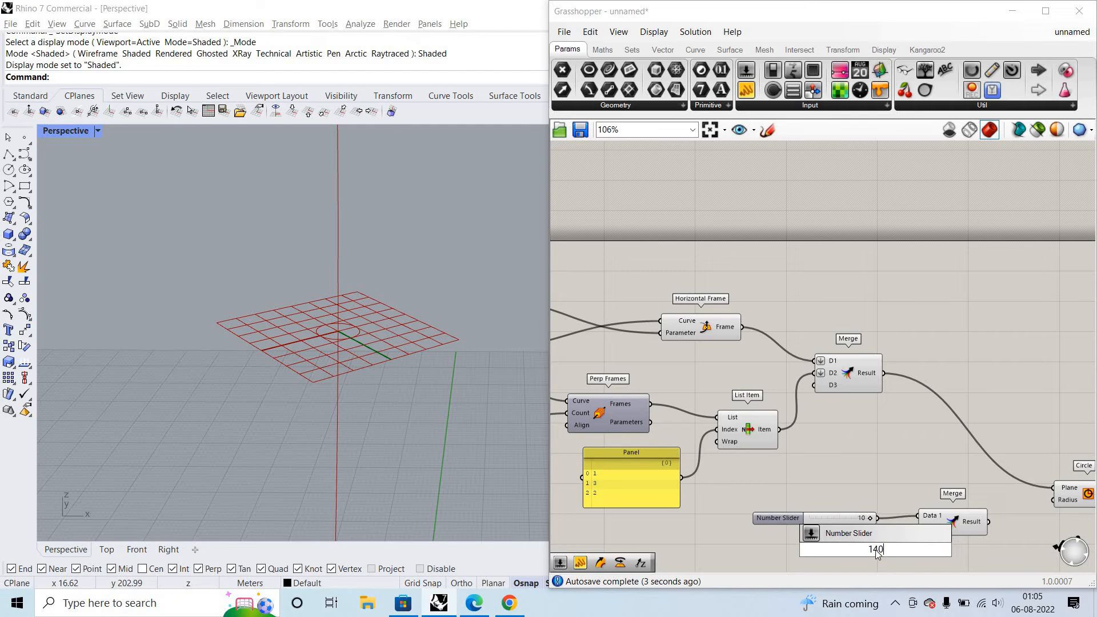
key("Return")
- Wire the 10 slider into the second Merge's D2 and D3 inputs, and the 140 slider into its D4 input
scroll(888, 546, "up", 2)
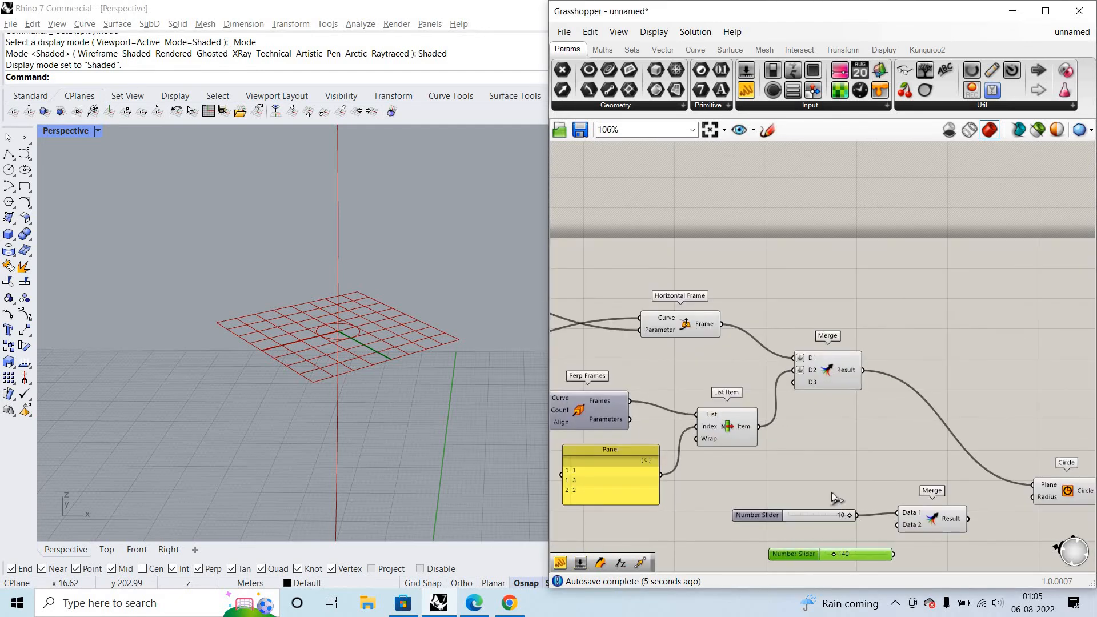
scroll(903, 512, "up", 3)
left_click_drag(832, 491, 900, 508)
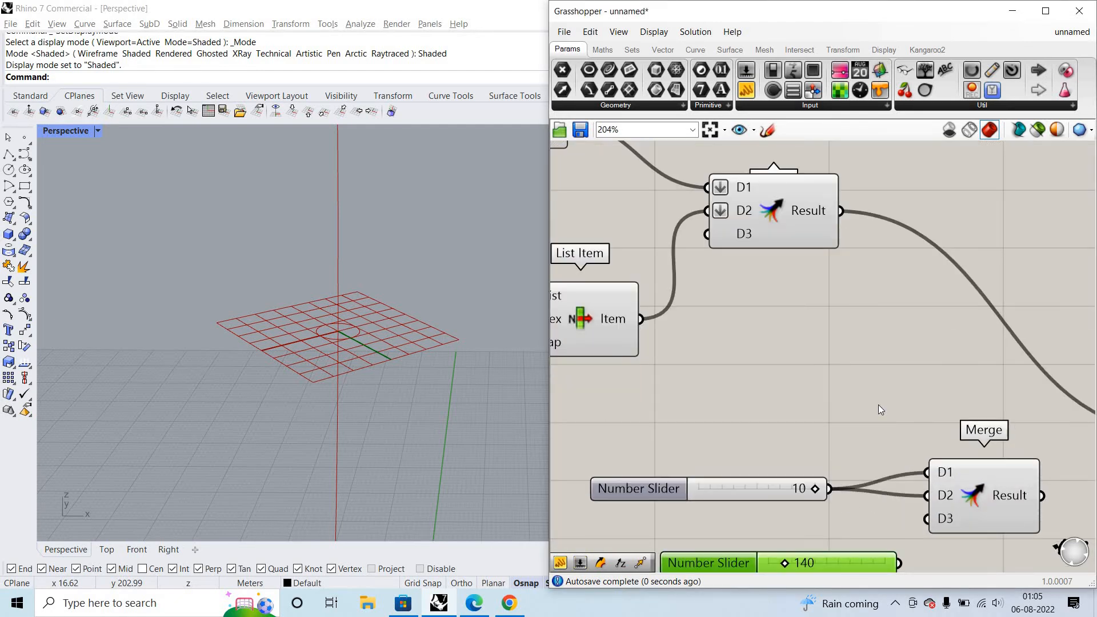
left_click_drag(832, 492, 903, 519)
scroll(918, 542, "down", 1)
right_click_drag(919, 542, 896, 470)
left_click_drag(878, 487, 903, 459)
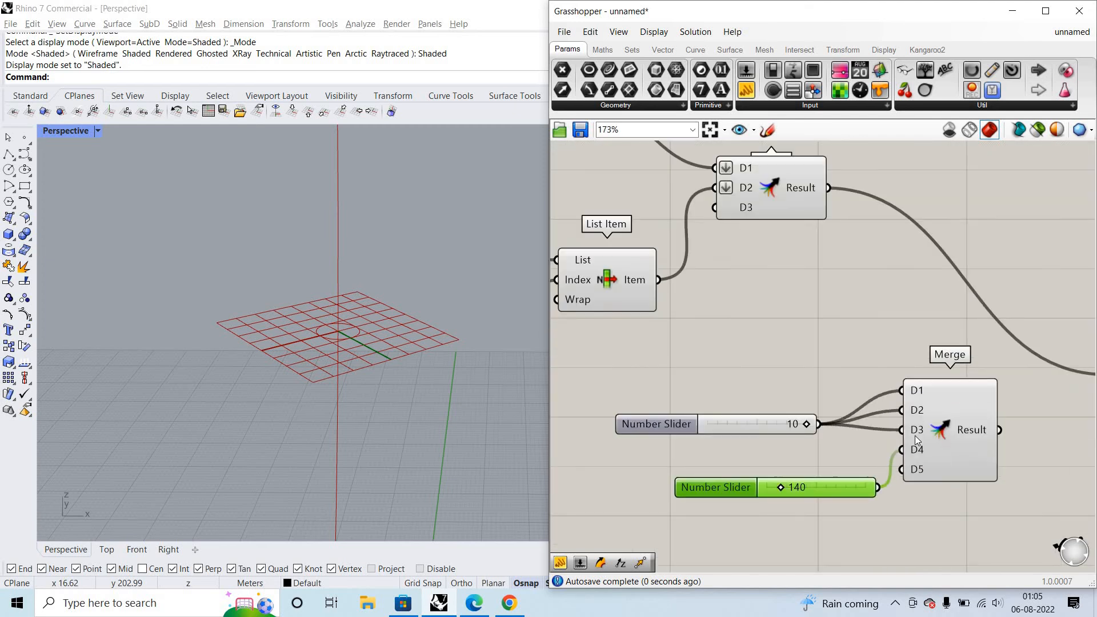
- Wire the second Merge's Result into Circle's Radius input and orbit the Rhino view to show the circles
scroll(1000, 433, "down", 1)
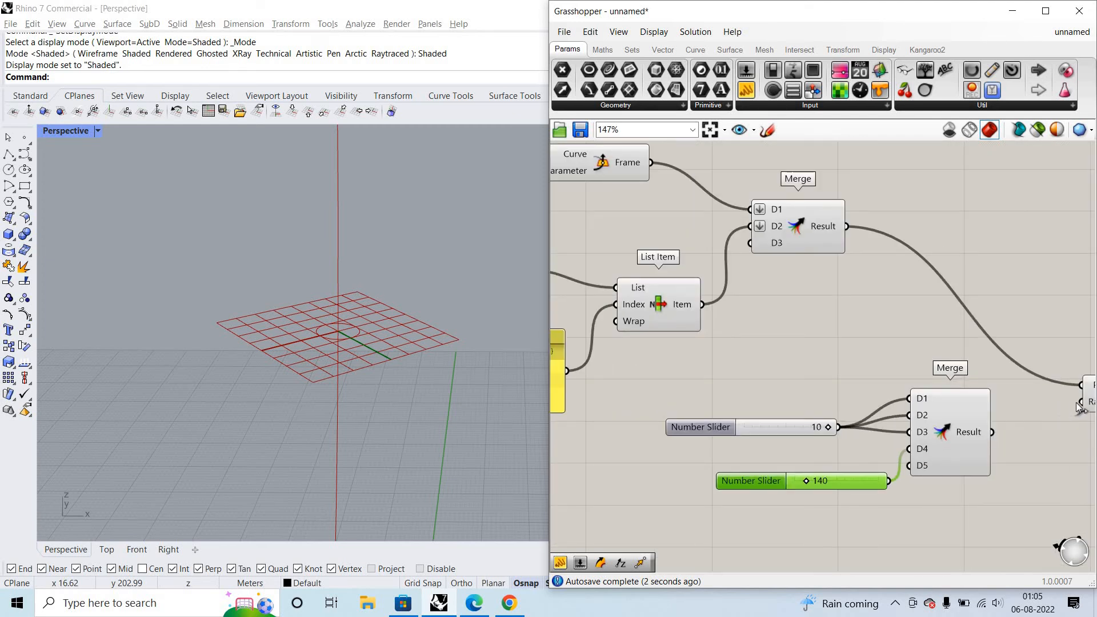
left_click_drag(992, 432, 1077, 403)
right_click_drag(1034, 420, 1016, 420)
scroll(339, 380, "down", 5)
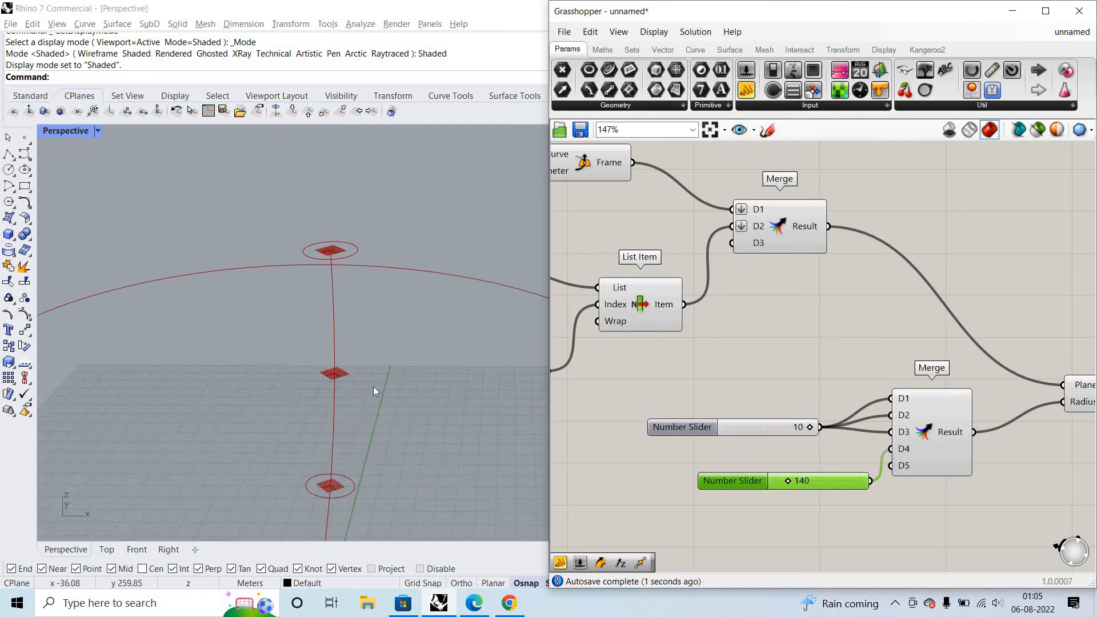
right_click_drag(373, 386, 458, 418)
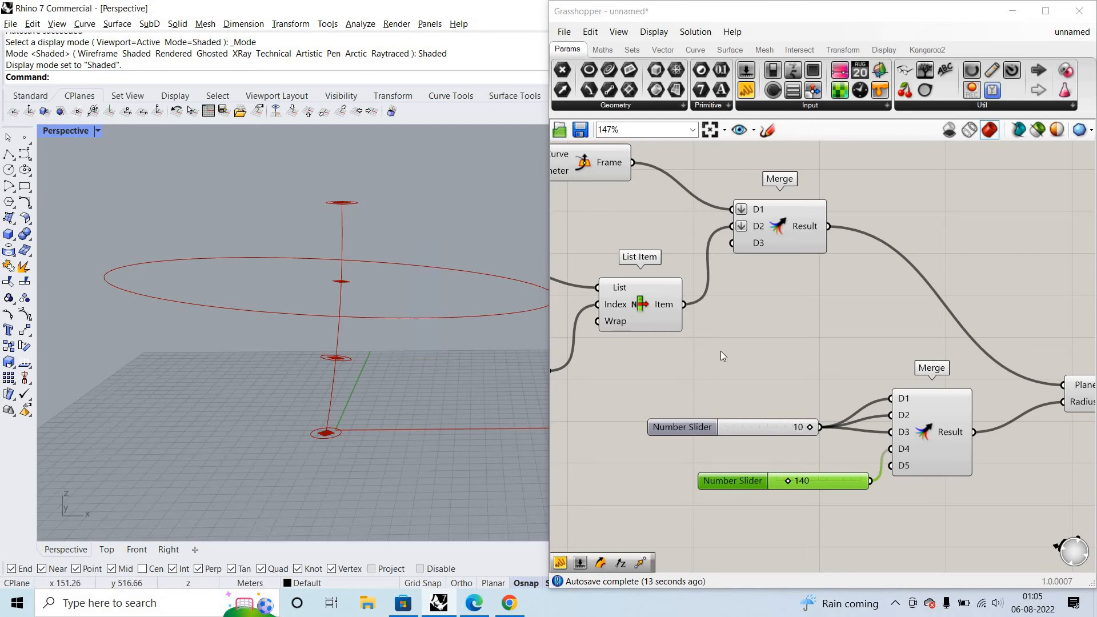
- Examine the index panel, List Item and Horizontal Frame against the first Merge's input order, highlighting Horizontal Frame's plane in the viewport
scroll(717, 400, "down", 3)
scroll(714, 381, "up", 6)
scroll(781, 396, "down", 7)
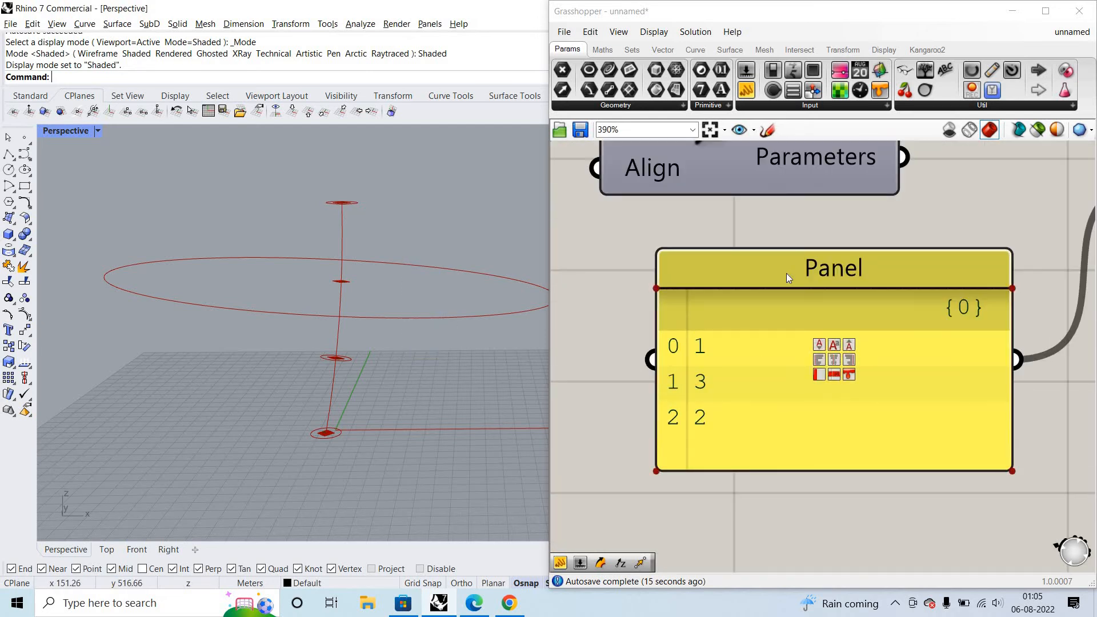
scroll(1008, 395, "down", 3)
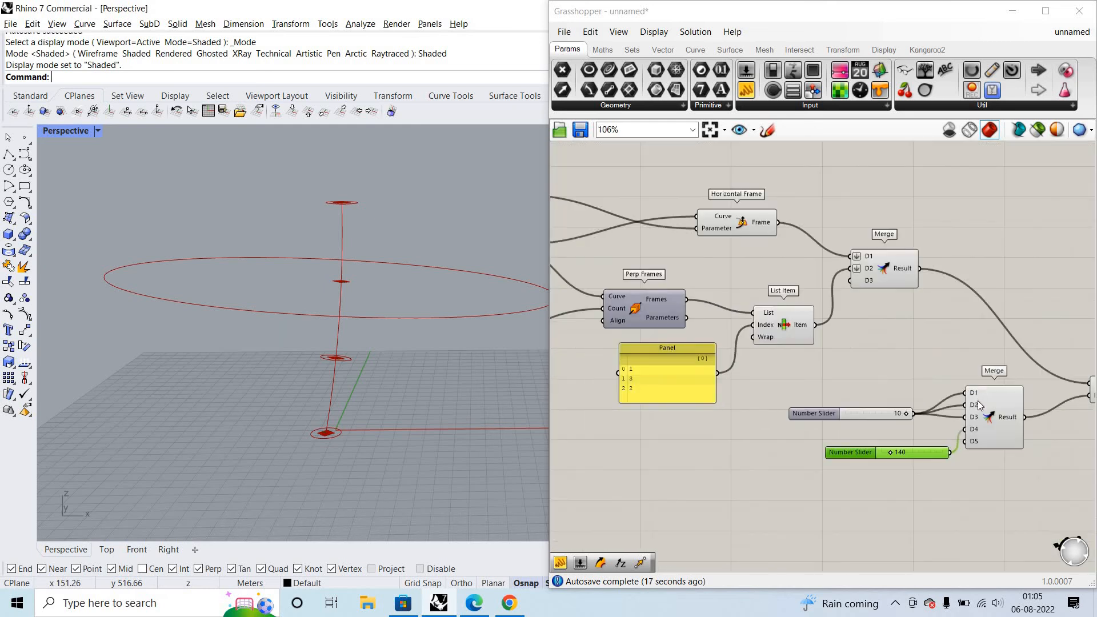
scroll(977, 395, "up", 3)
scroll(809, 272, "down", 4)
scroll(820, 266, "up", 5)
scroll(821, 266, "up", 2)
left_click(822, 266)
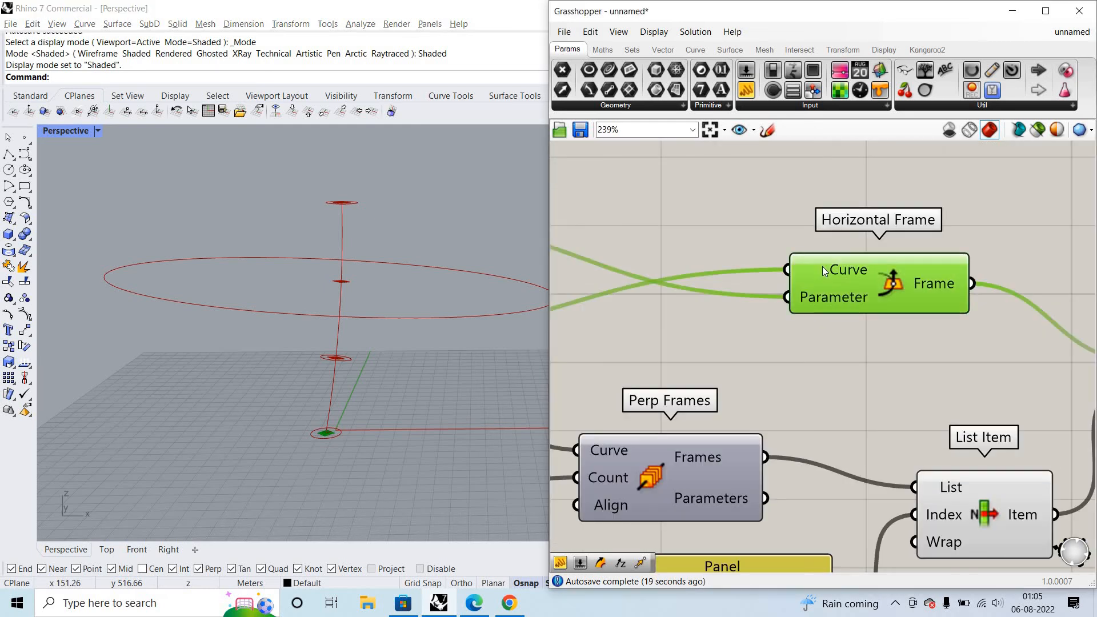
scroll(834, 278, "down", 4)
scroll(914, 317, "up", 3)
scroll(915, 316, "up", 2)
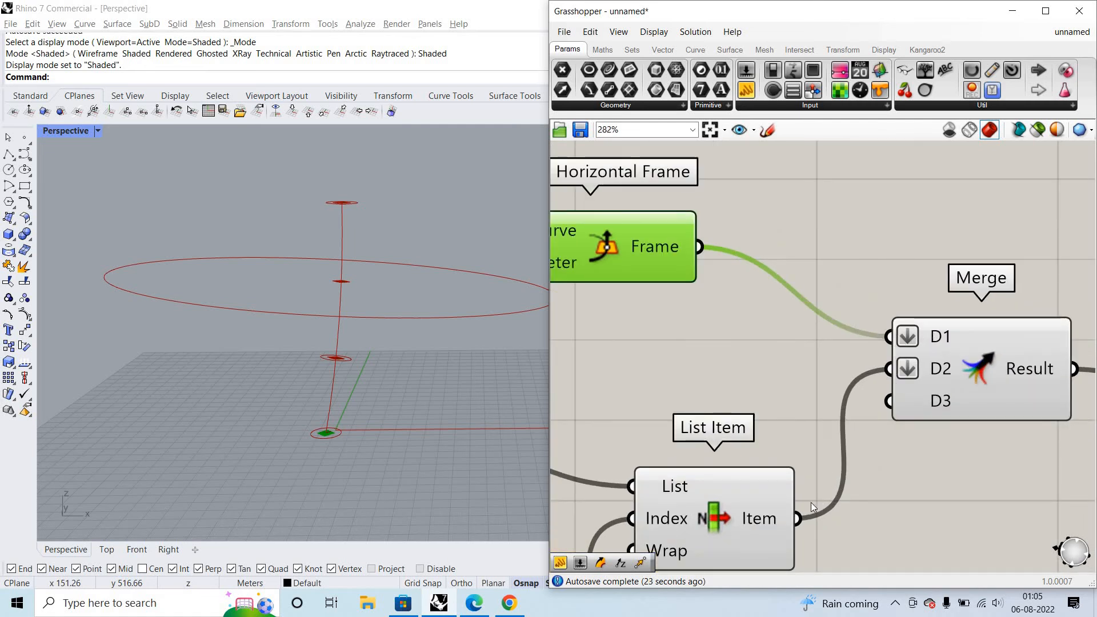
- Swap the first Merge's inputs, wiring Horizontal Frame's Frame into D2 and List Item's Item into D1
left_click_drag(700, 247, 889, 370)
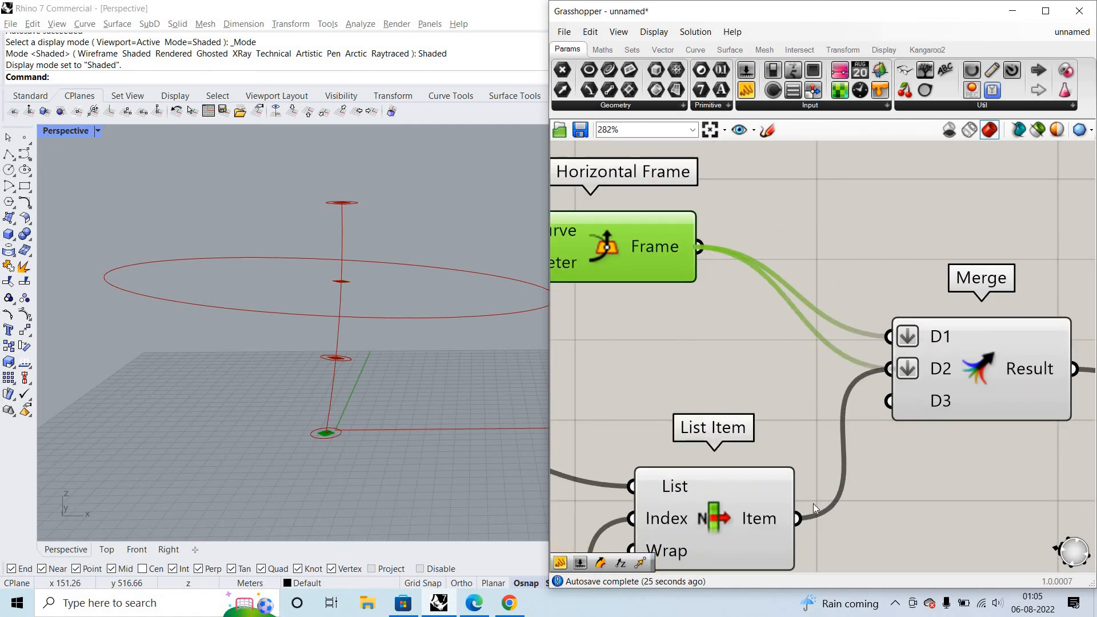
left_click_drag(798, 518, 889, 337)
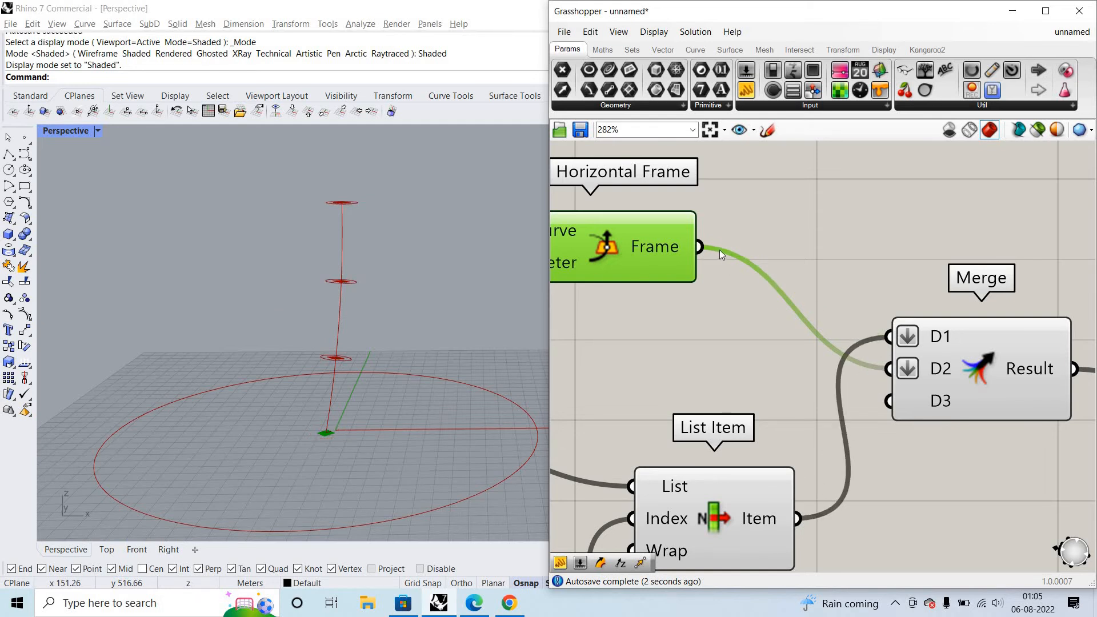
scroll(719, 249, "down", 4)
scroll(922, 345, "up", 3)
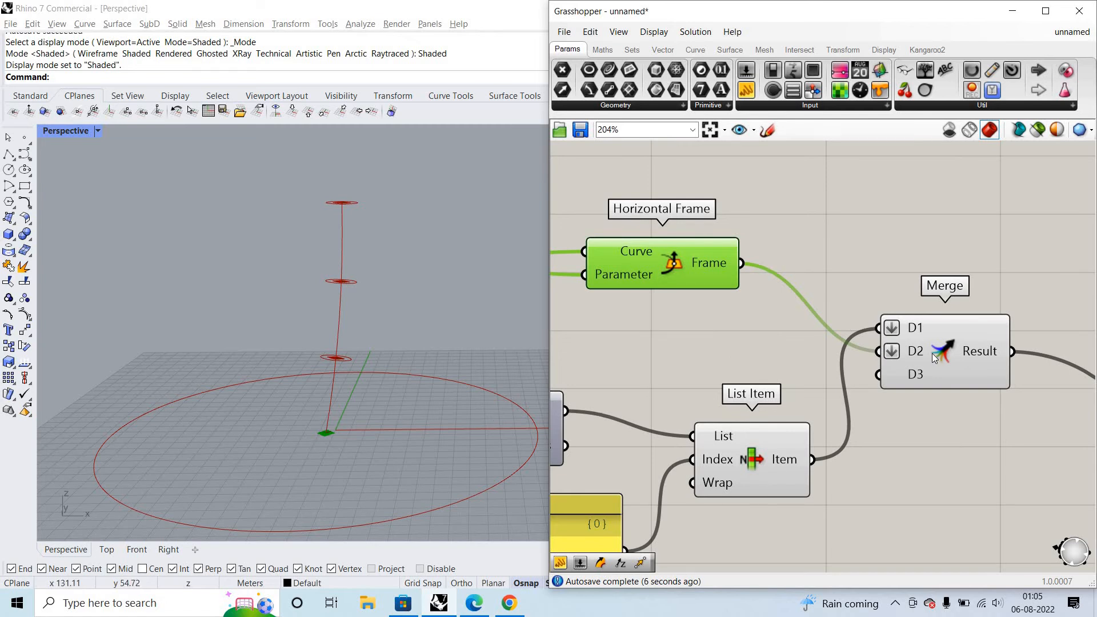
scroll(810, 394, "down", 1)
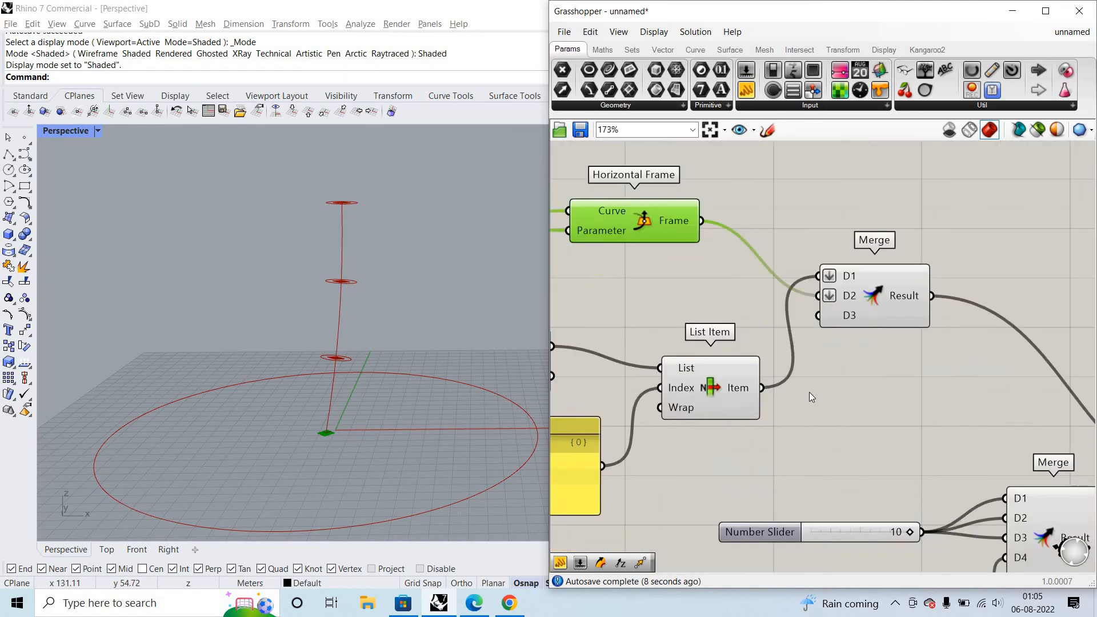
- Highlight List Item's frames in the viewport, and restore the first Merge's wiring with Frame in D1 and Item in D2
left_click(725, 411)
scroll(789, 396, "down", 2)
right_click_drag(789, 398, 751, 400)
scroll(898, 394, "down", 3)
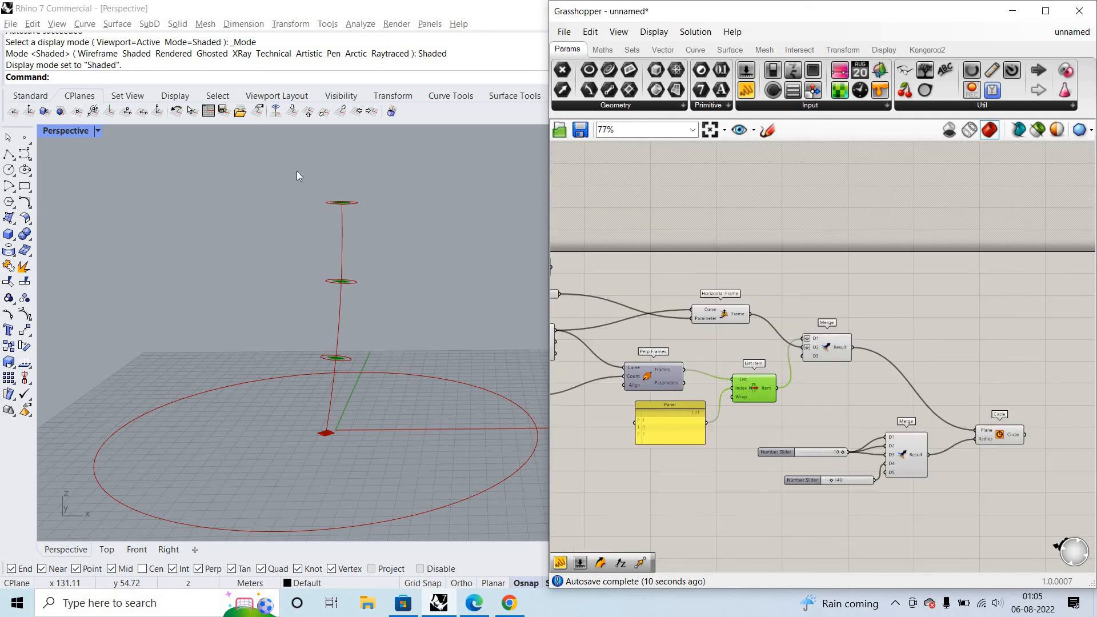
scroll(898, 434, "up", 3)
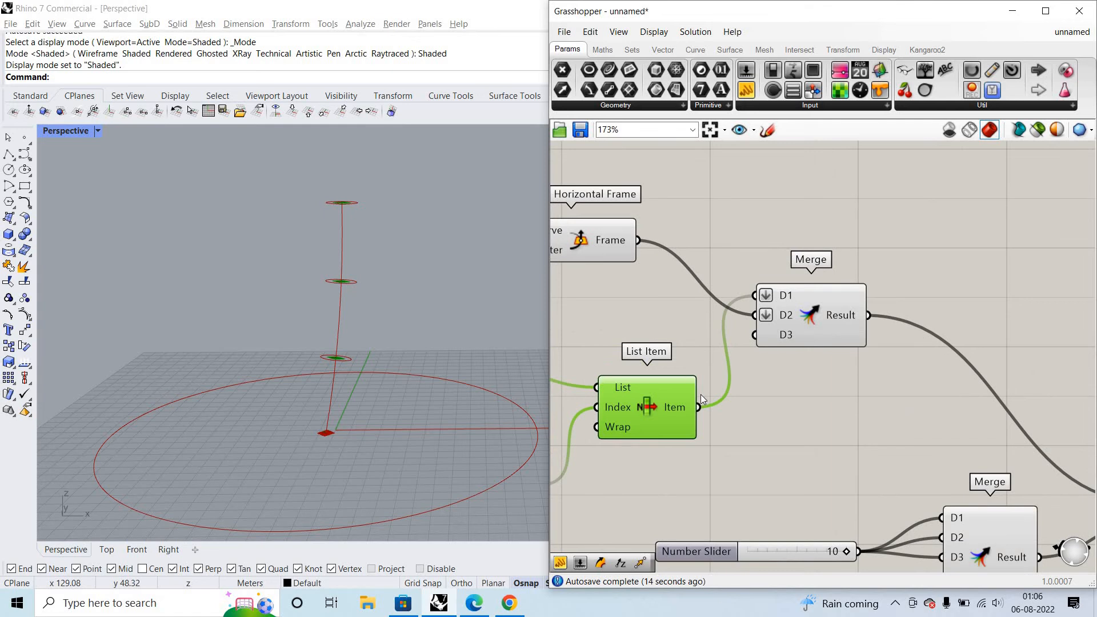
left_click_drag(745, 325, 639, 242)
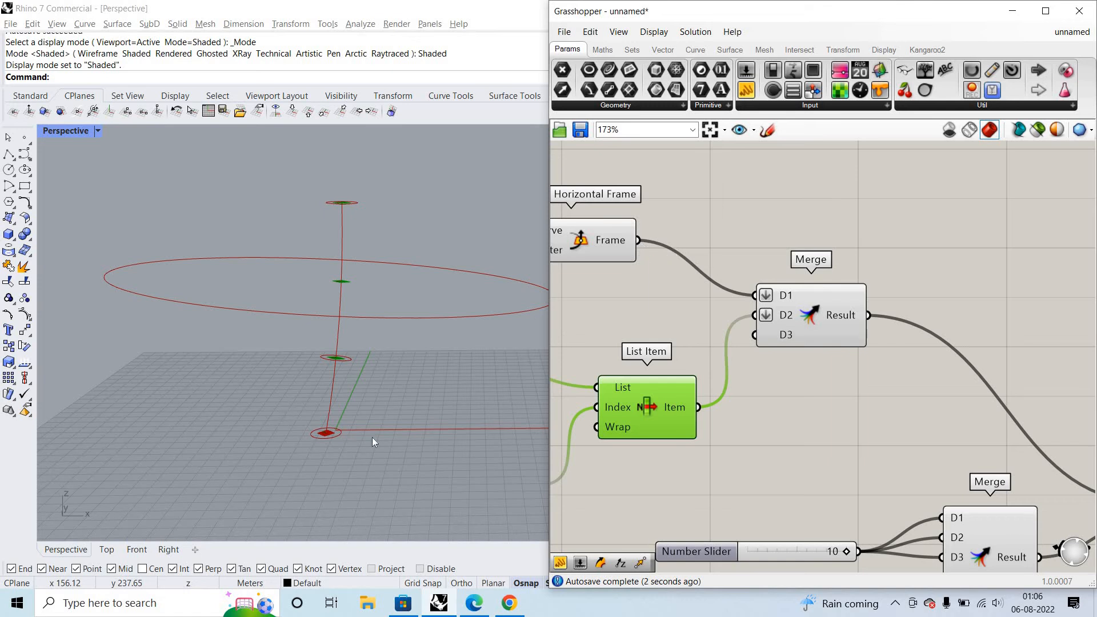
- Compare the index order in List Item's panel with the positions of the frames and circles along the curve
scroll(359, 435, "up", 8)
scroll(600, 338, "down", 2)
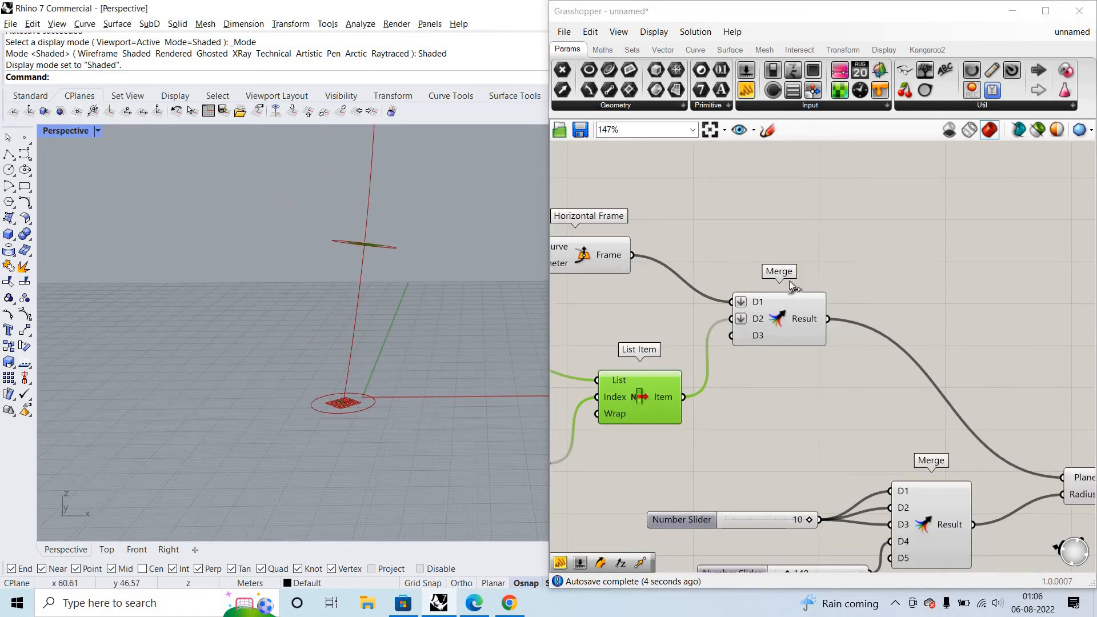
scroll(793, 286, "down", 2)
scroll(441, 190, "up", 3)
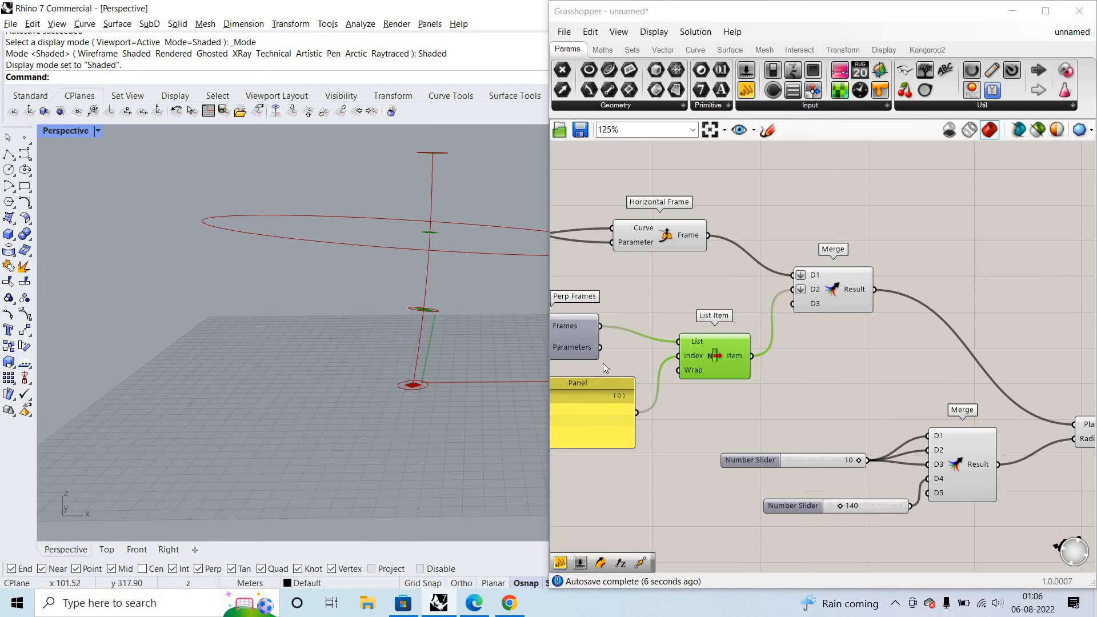
scroll(627, 407, "up", 5)
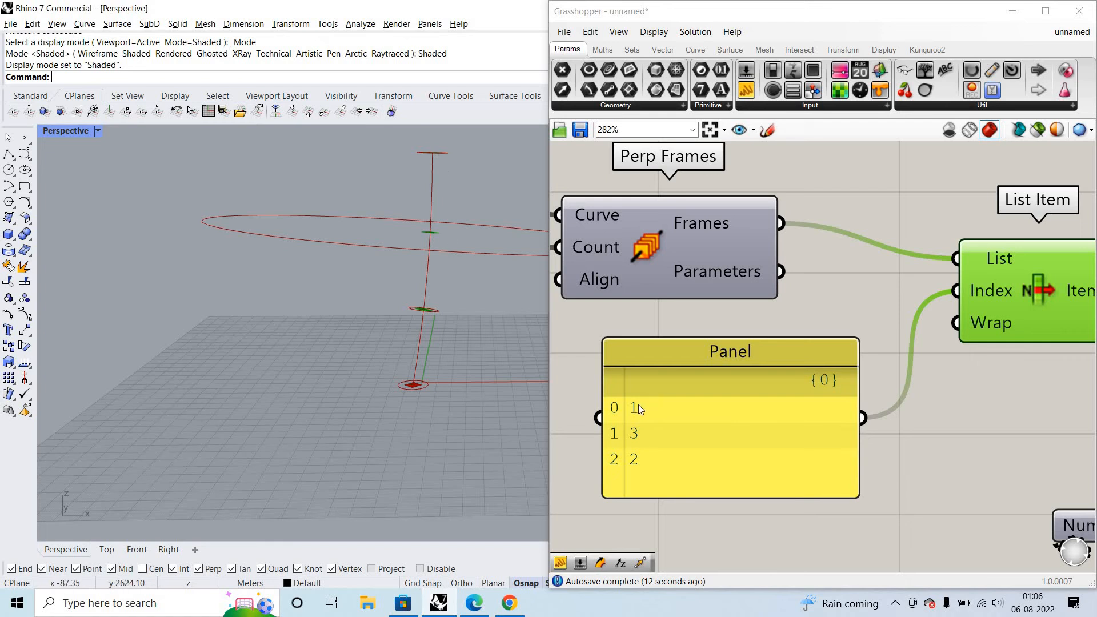
scroll(1028, 209, "down", 3)
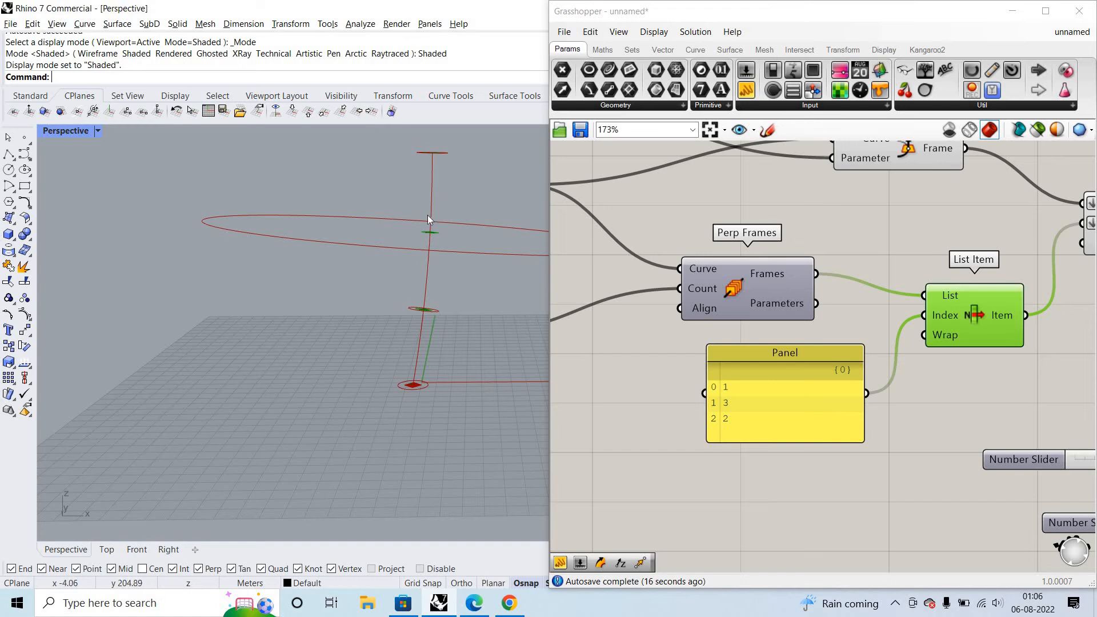
right_click_drag(438, 151, 430, 210, "shift")
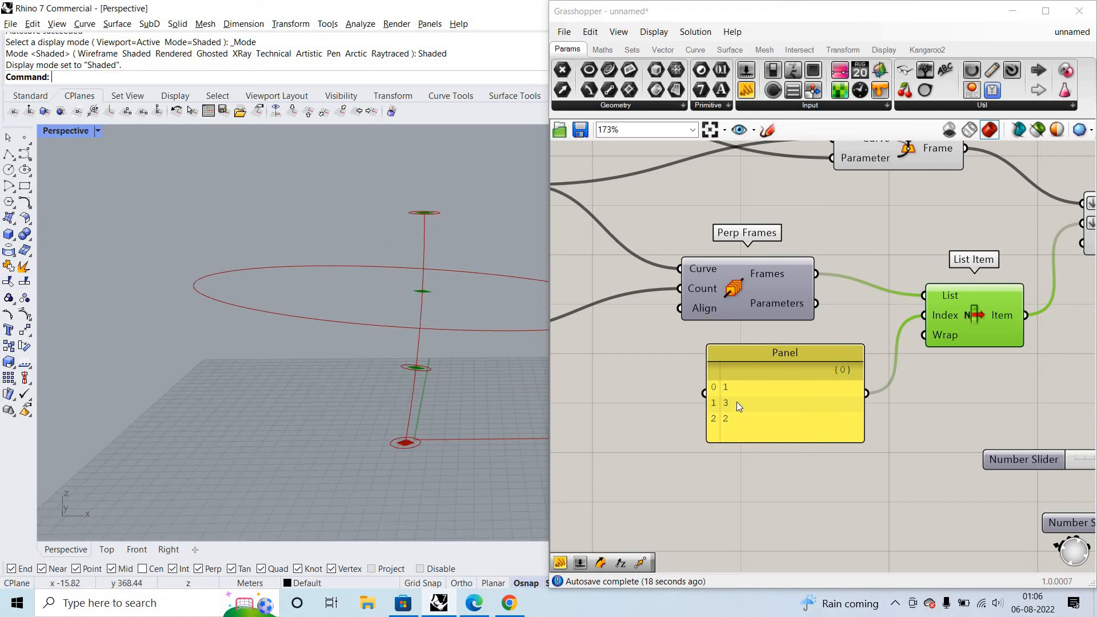
scroll(721, 366, "up", 3)
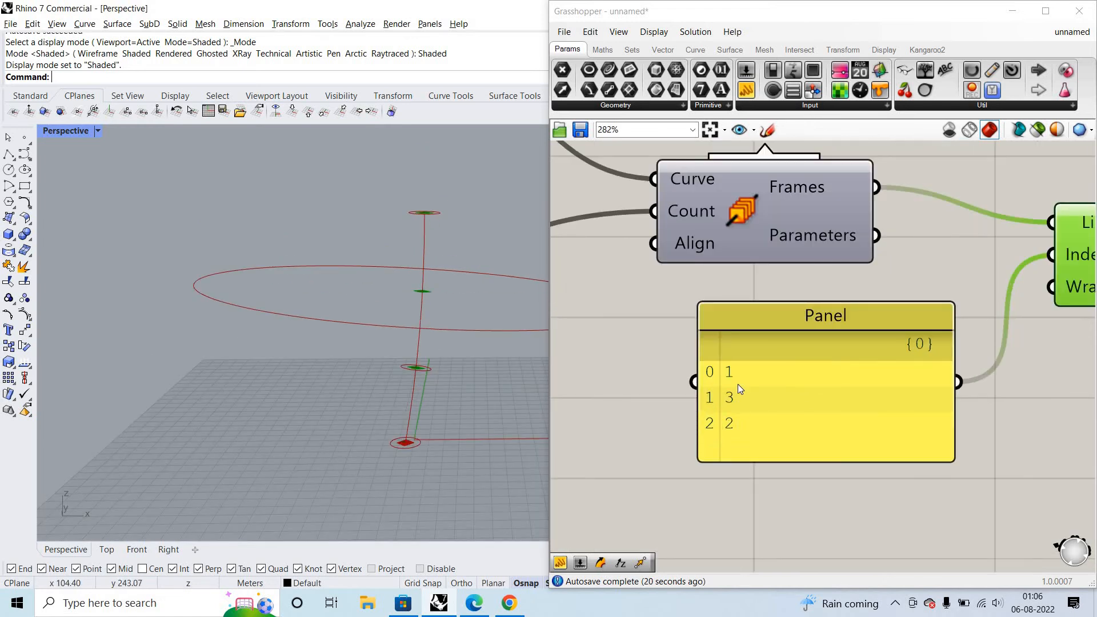
scroll(1009, 277, "down", 1)
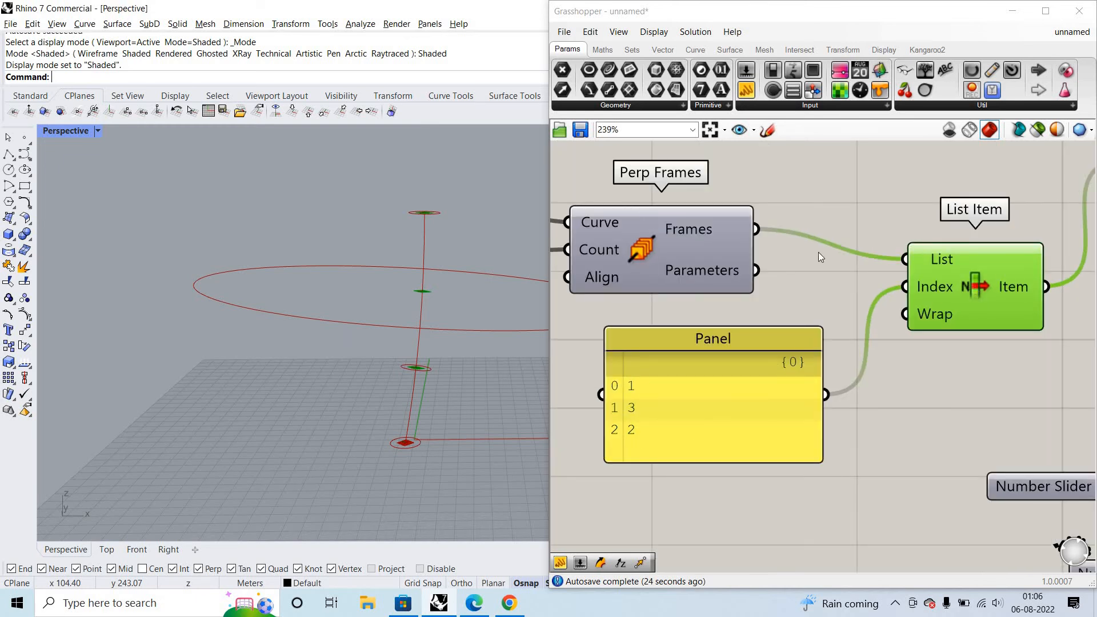
scroll(286, 347, "down", 3)
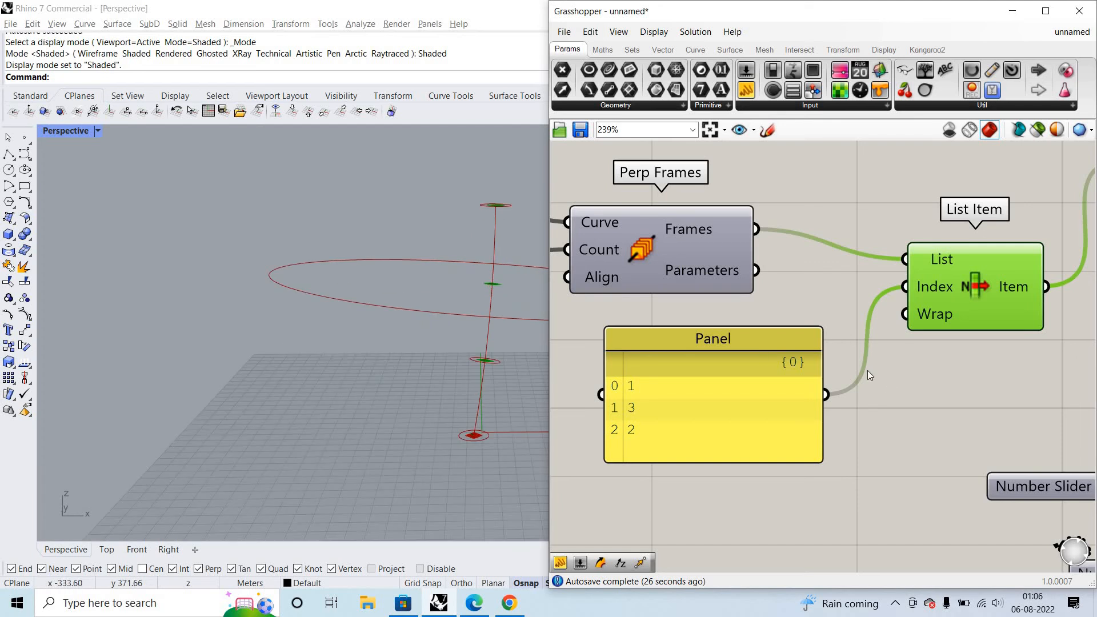
scroll(732, 383, "up", 1)
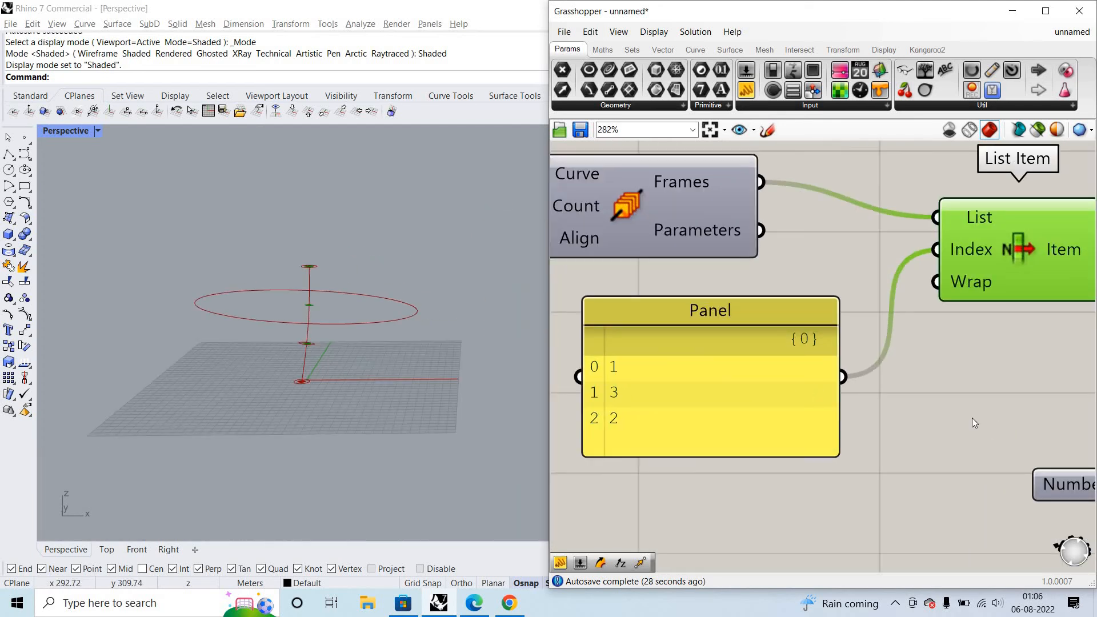
- Examine the order of the radius sliders in the second Merge against the circles in the viewport
scroll(973, 421, "down", 1)
right_click_drag(973, 421, 677, 388)
right_click_drag(919, 481, 717, 450)
scroll(895, 485, "up", 1)
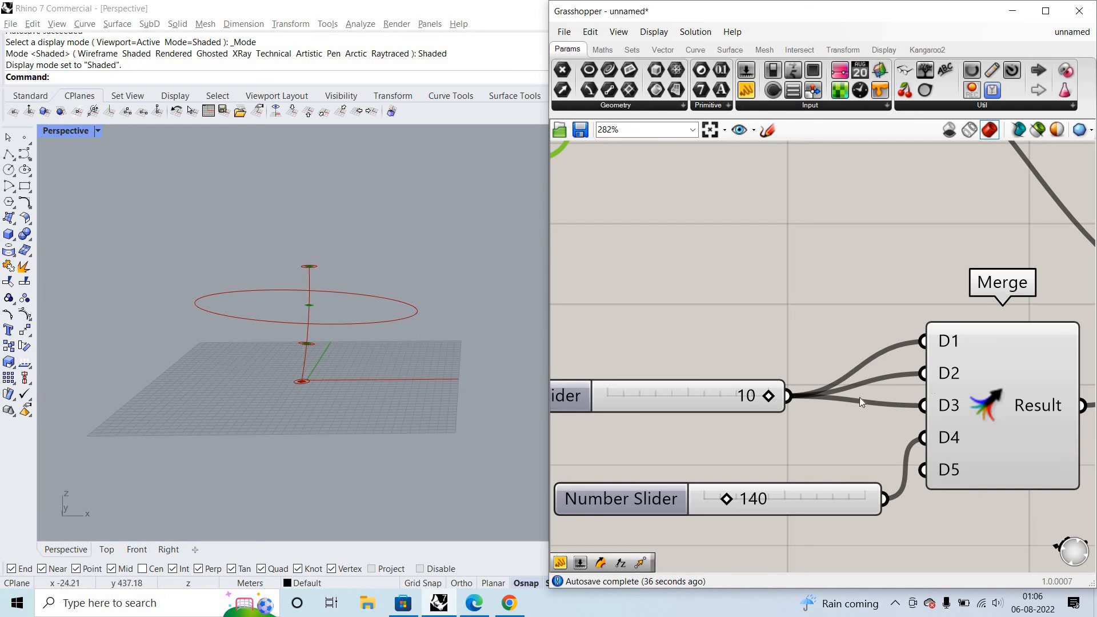
scroll(849, 357, "down", 4)
scroll(1025, 375, "up", 3)
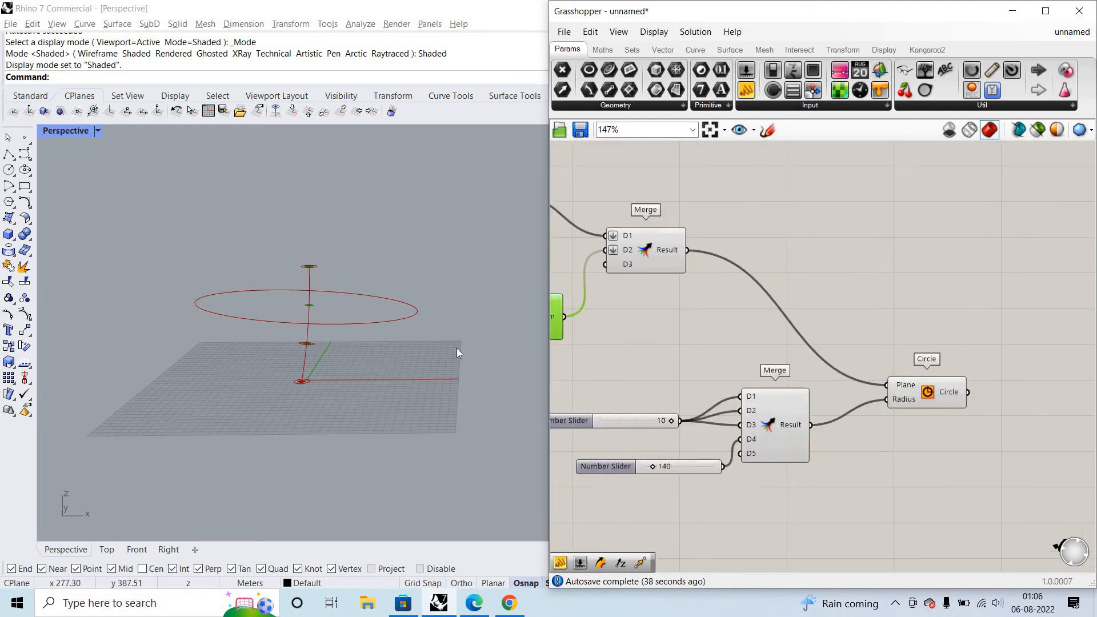
scroll(342, 280, "up", 2)
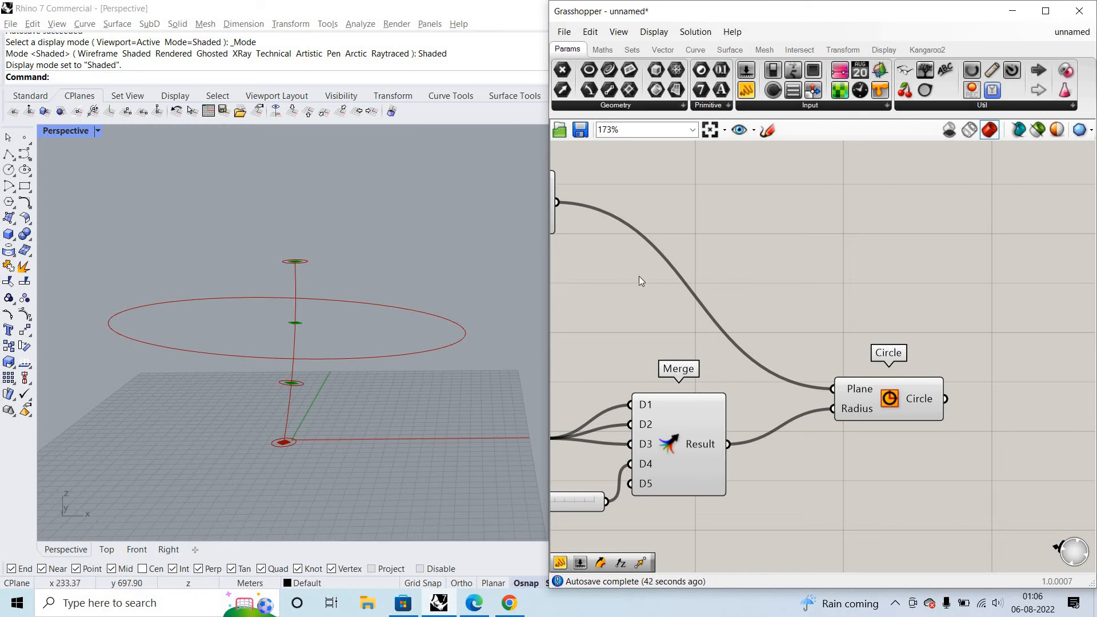
- Add a Loft component in the empty canvas space beyond the Circle component
scroll(924, 399, "down", 2)
right_click_drag(924, 399, 762, 393)
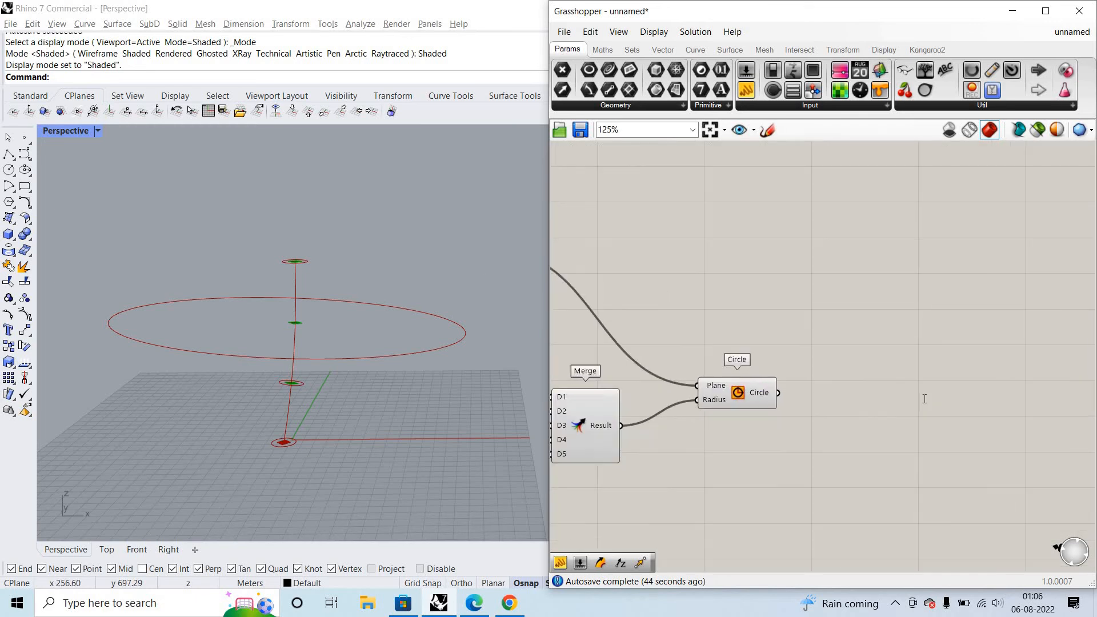
scroll(924, 398, "up", 1)
double_click(924, 398)
type("o")
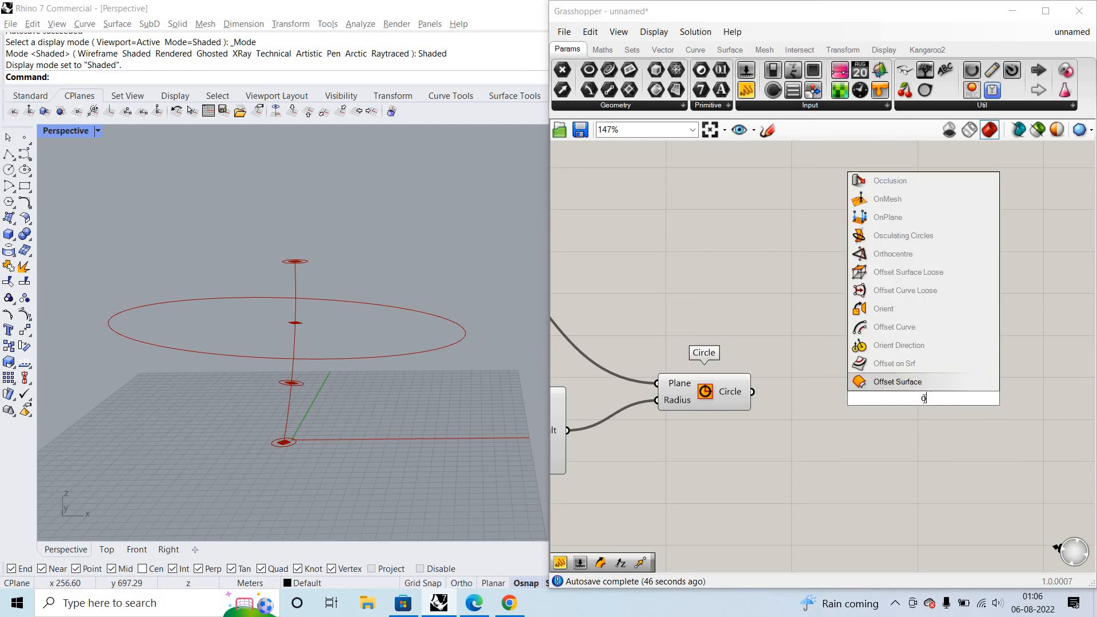
key("BackSpace")
type("loft")
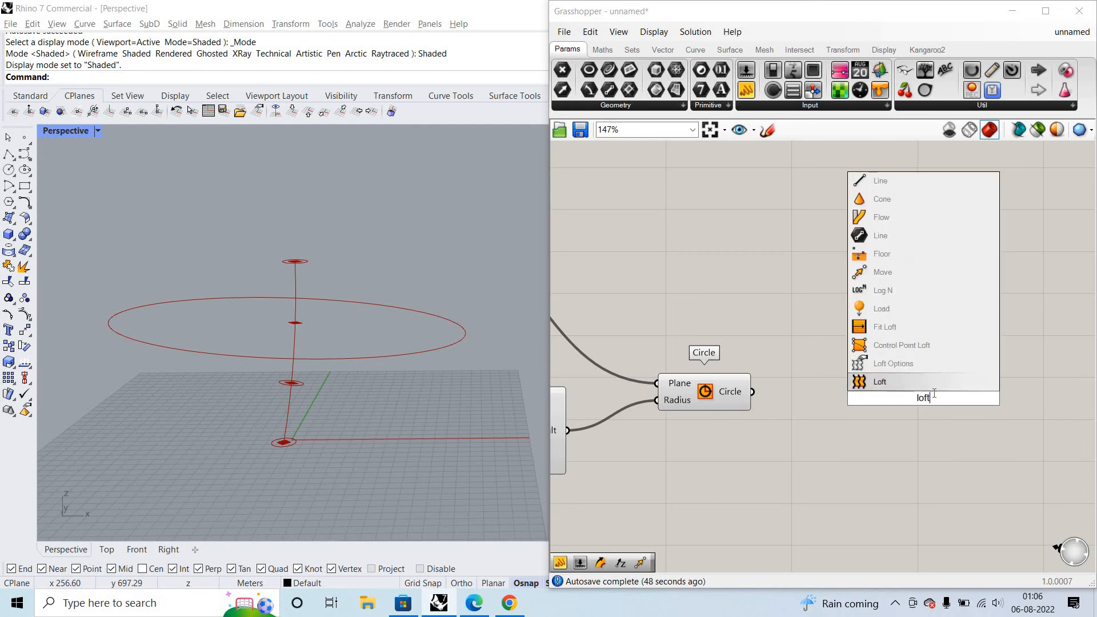
key("Return")
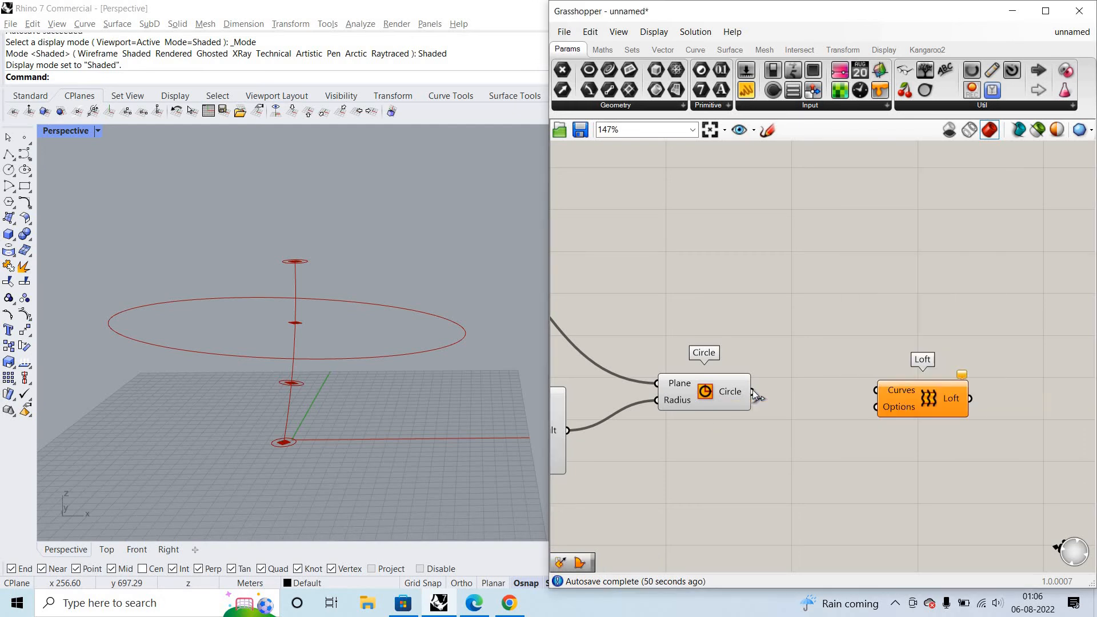
- Connect the Circle output to Loft's Curves input and inspect the lofted surface, especially around its narrow base
left_click_drag(753, 393, 876, 390)
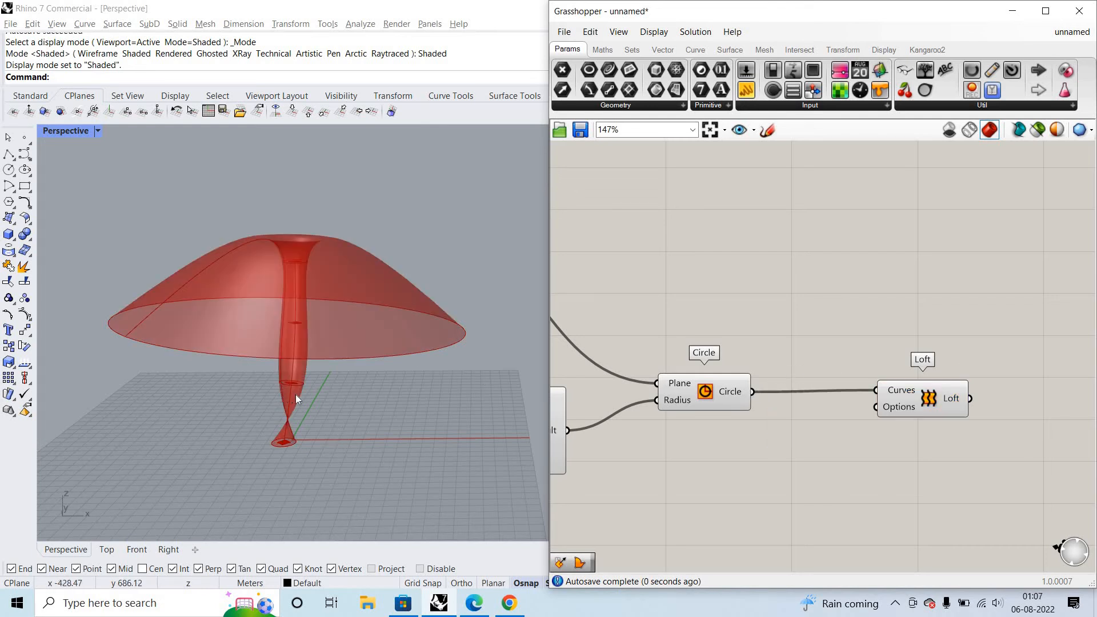
scroll(428, 280, "down", 2)
right_click_drag(428, 280, 416, 362)
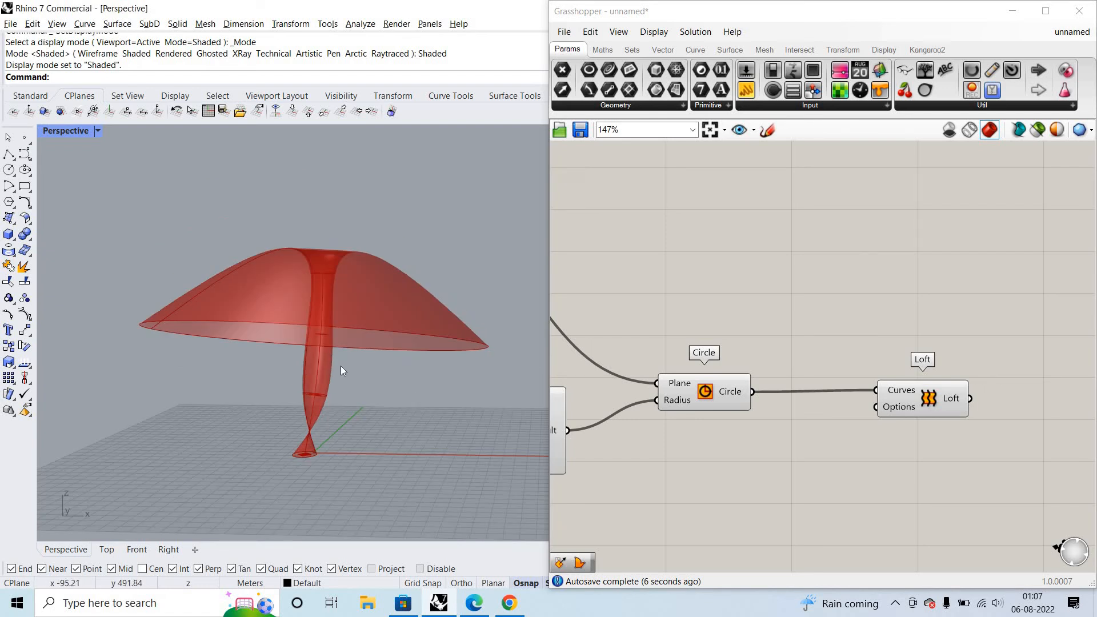
scroll(331, 404, "up", 4)
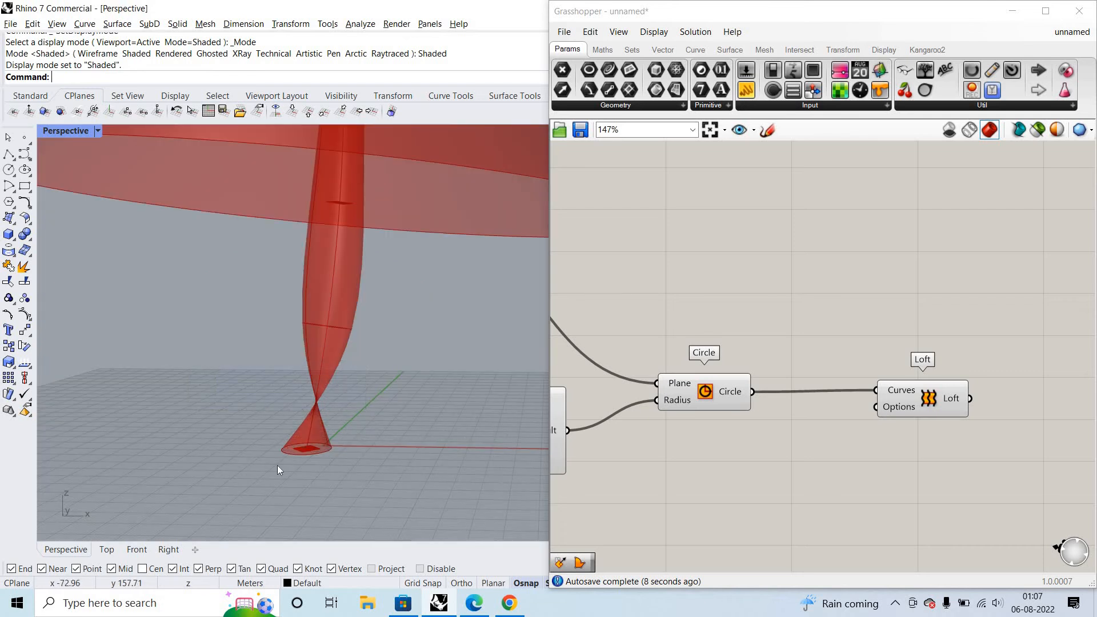
left_click_drag(401, 435, 158, 384)
scroll(466, 365, "down", 4)
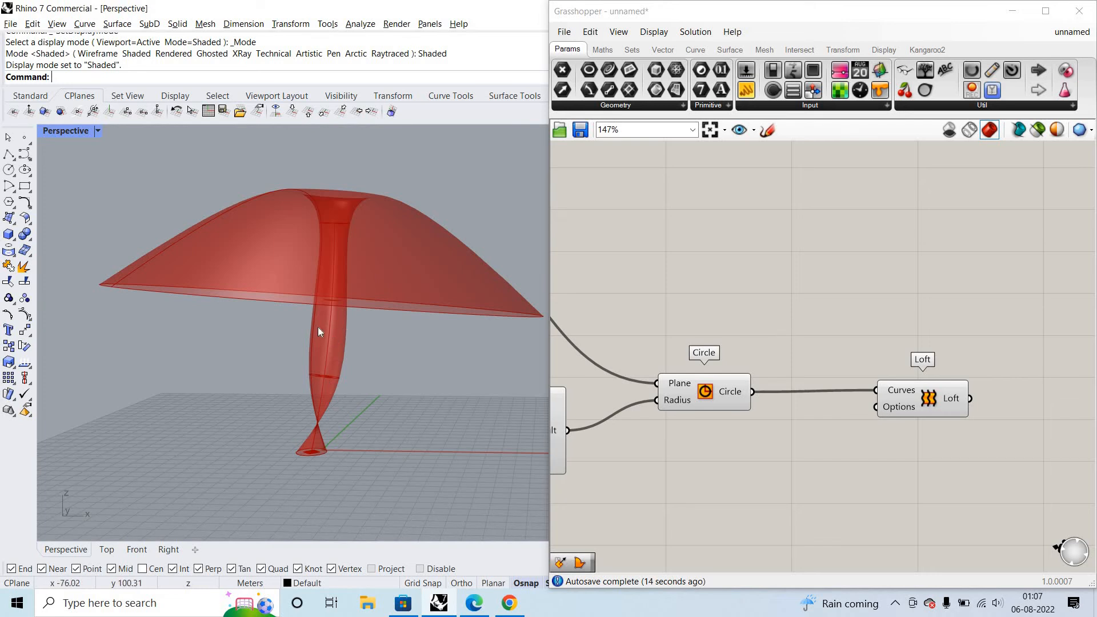
right_click_drag(318, 256, 326, 337)
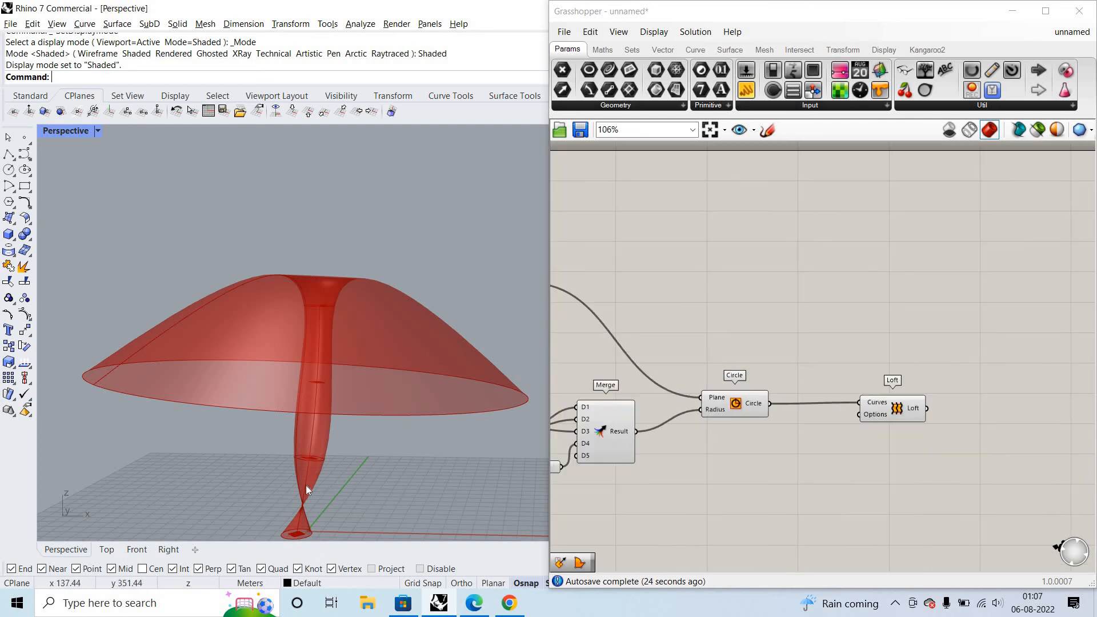
right_click_drag(307, 486, 329, 430, "shift")
- Add an Align Plane component in the empty canvas space above Circle
double_click(678, 327)
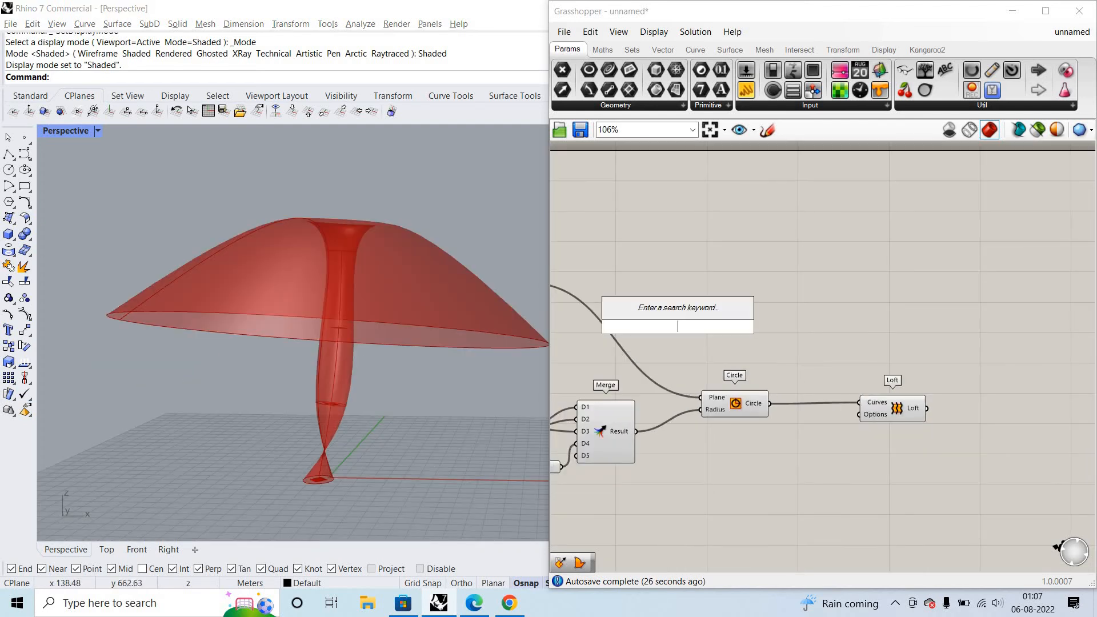
type("aligh")
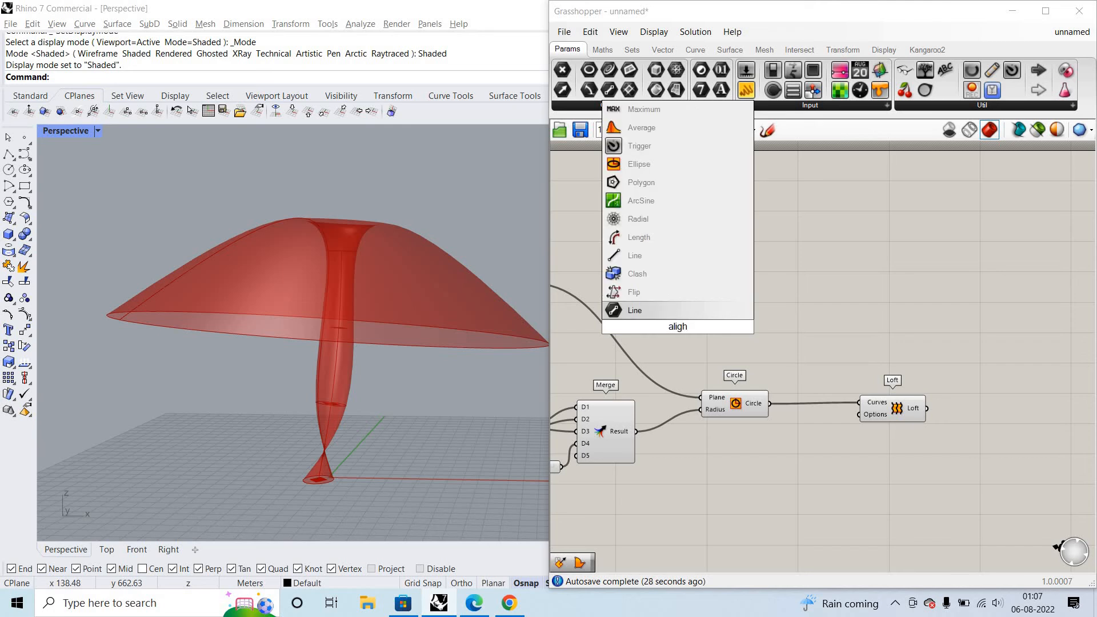
key("BackSpace")
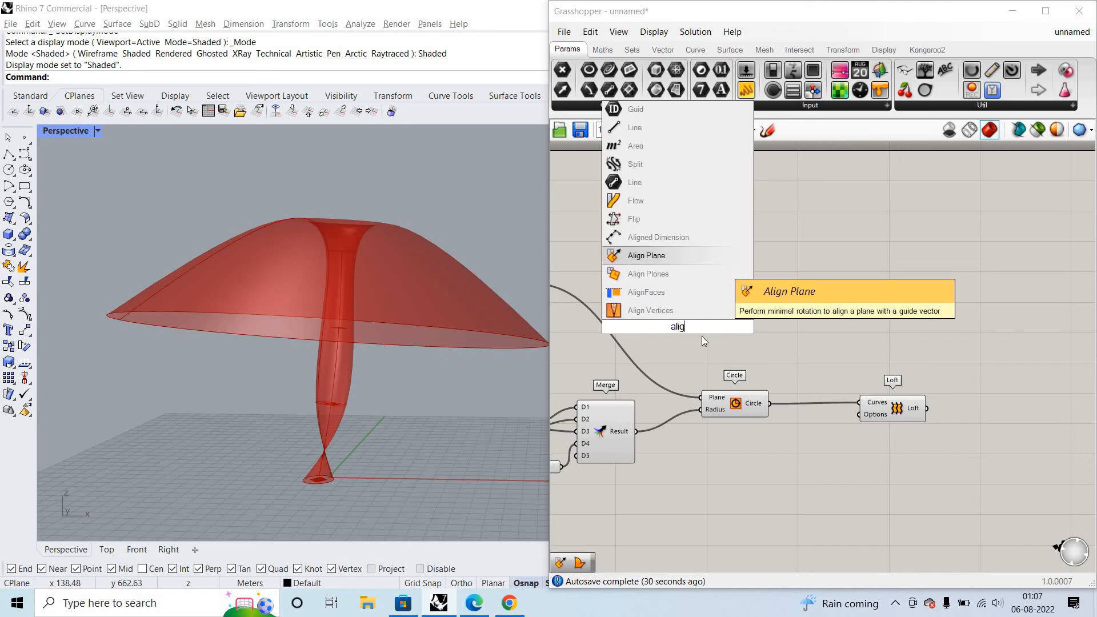
left_click(718, 262)
scroll(753, 348, "up", 2)
scroll(782, 349, "down", 2)
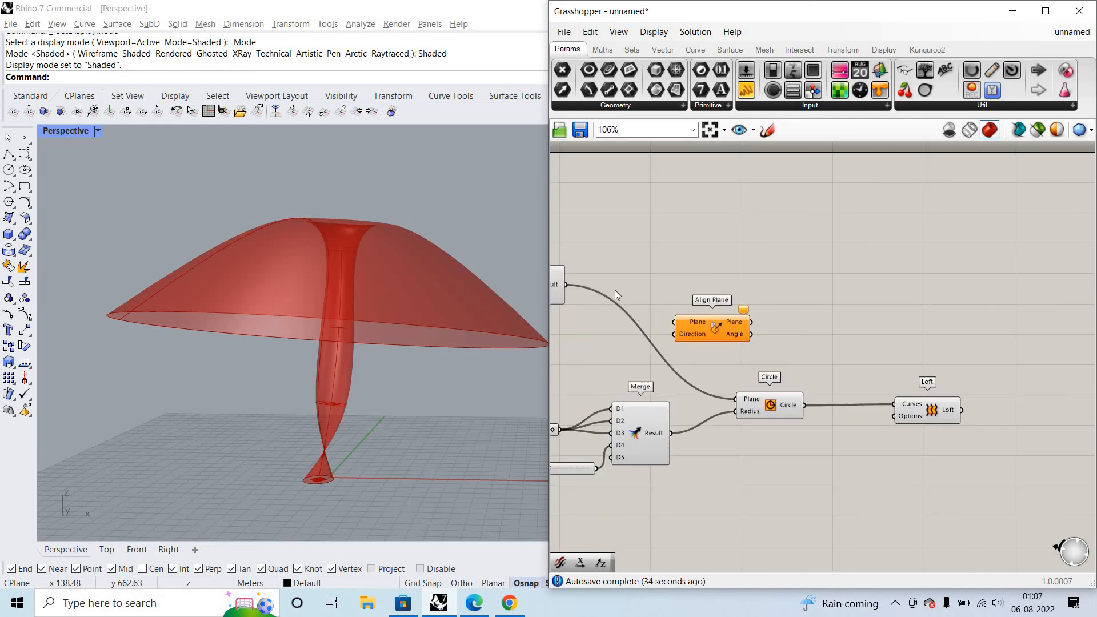
- Route the first Merge's Result through Align Plane's Plane input and output into Circle's Plane input
scroll(616, 290, "down", 2)
scroll(609, 285, "up", 3)
left_click_drag(610, 285, 737, 328)
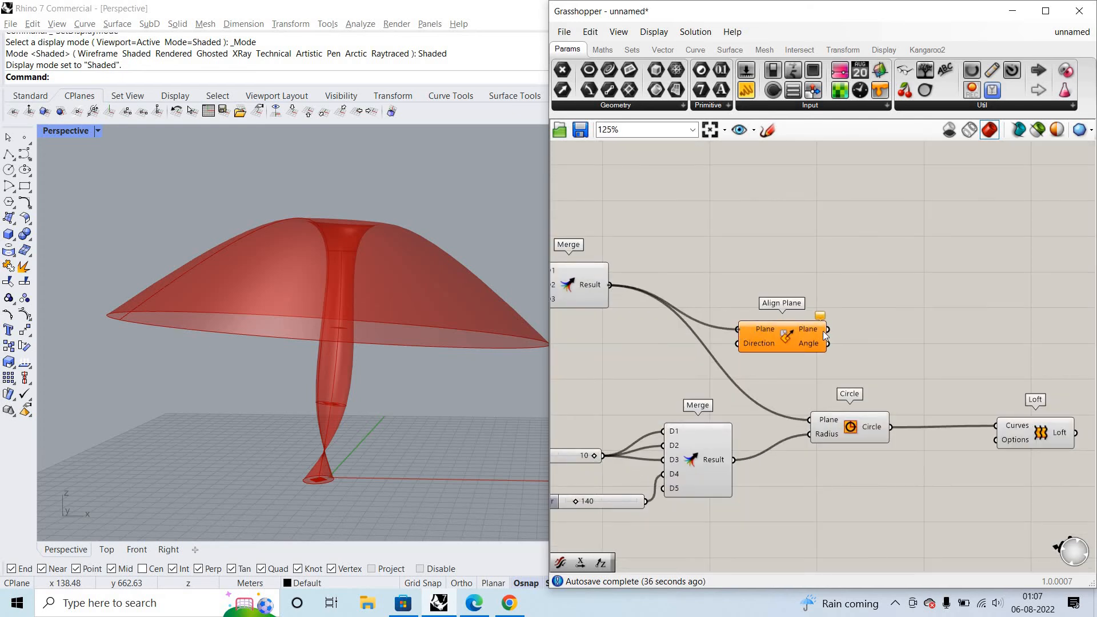
left_click_drag(828, 330, 810, 420)
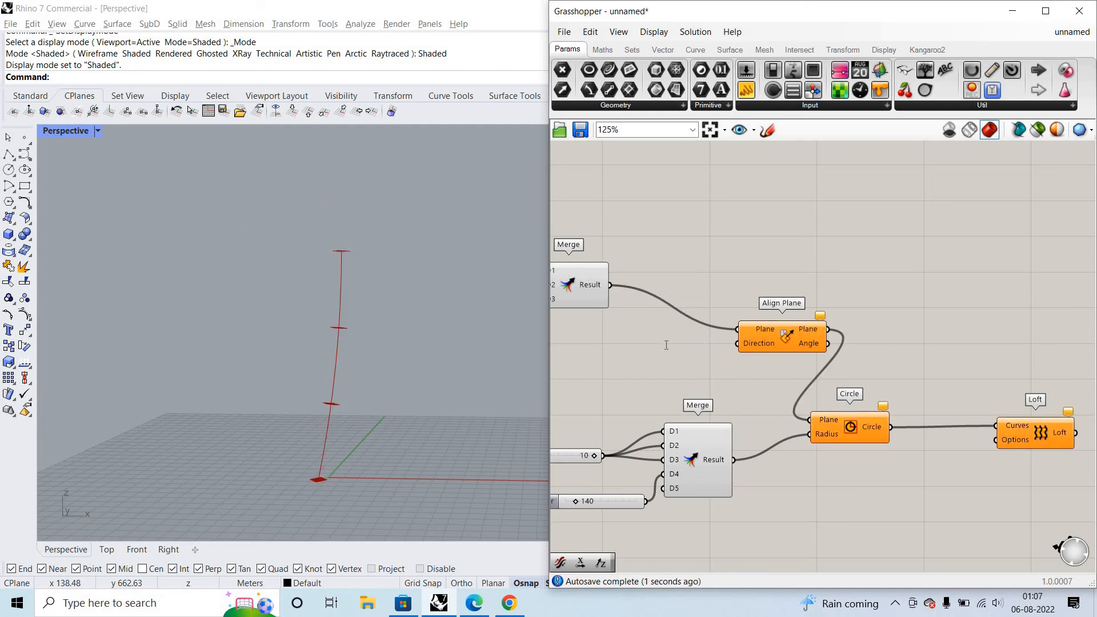
- Add a Unit X vector, connect it to Align Plane's Direction input, and check the stem of the loft
double_click(666, 345)
type("unit")
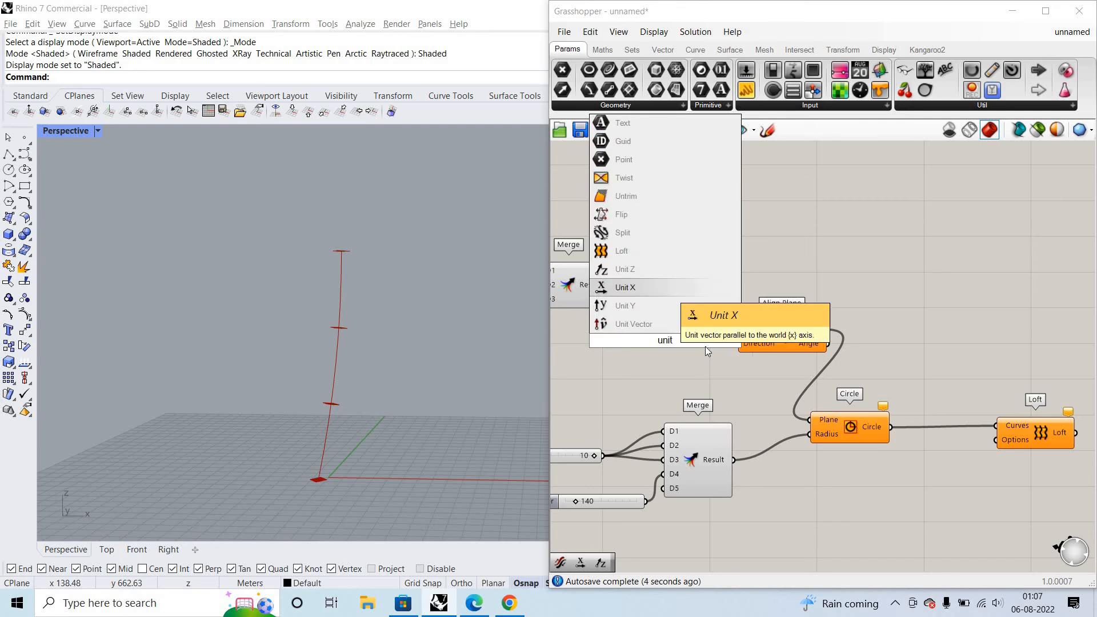
key("Return")
left_click_drag(695, 347, 737, 343)
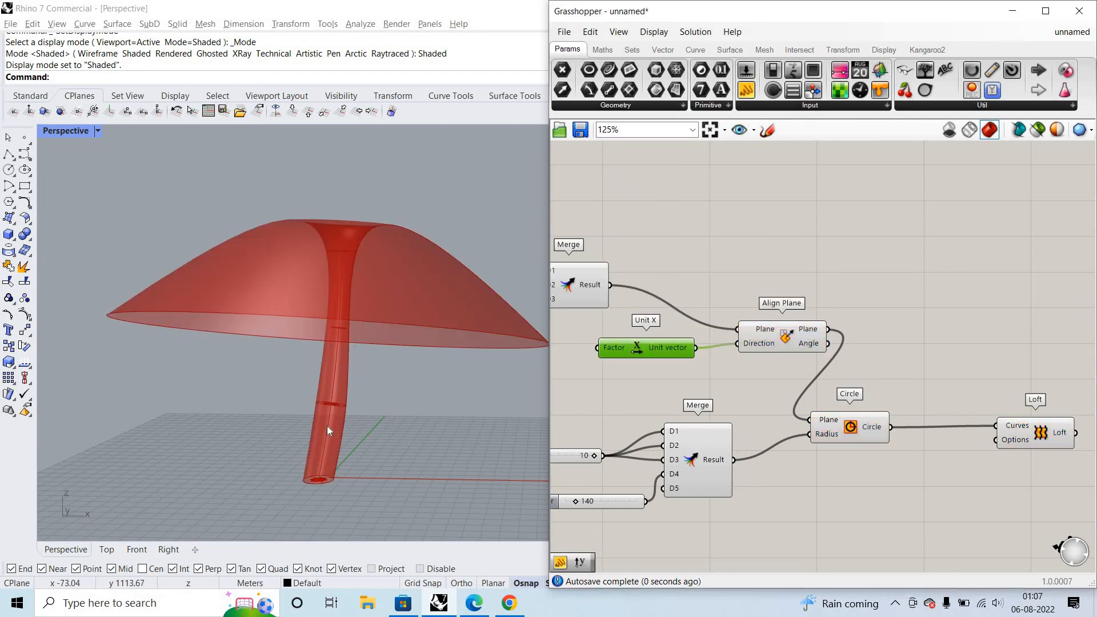
scroll(323, 428, "up", 7)
- Attach a panel to the first Merge's Result and another to Align Plane's Plane output, enlarging both to compare the plane lists
left_click_drag(750, 90, 830, 284)
left_click_drag(610, 284, 788, 289)
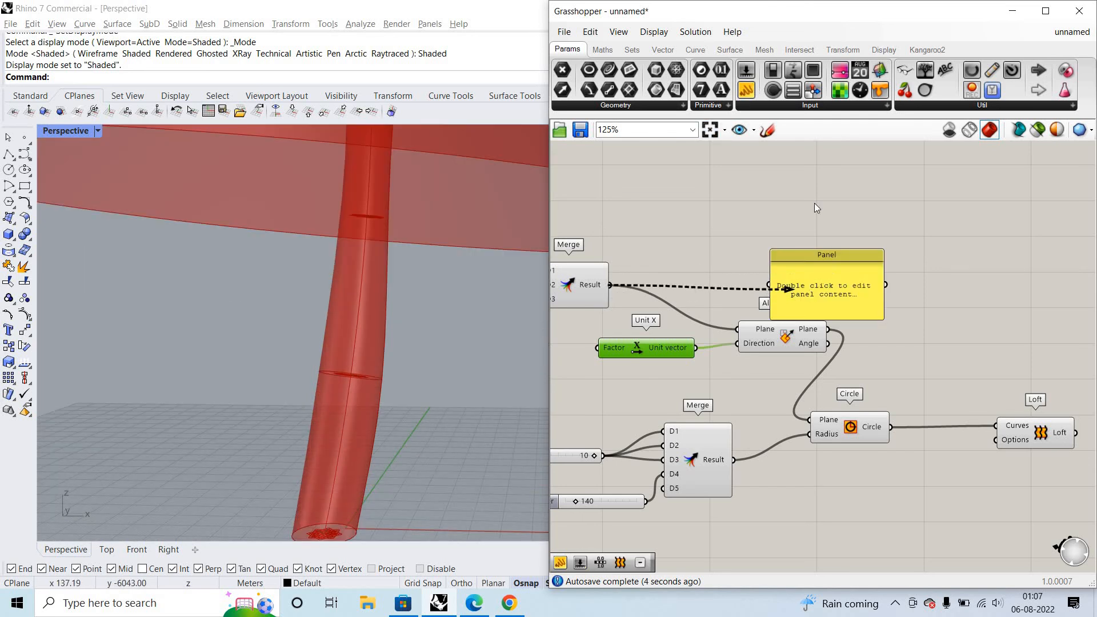
left_click_drag(827, 255, 827, 173)
left_click(828, 244)
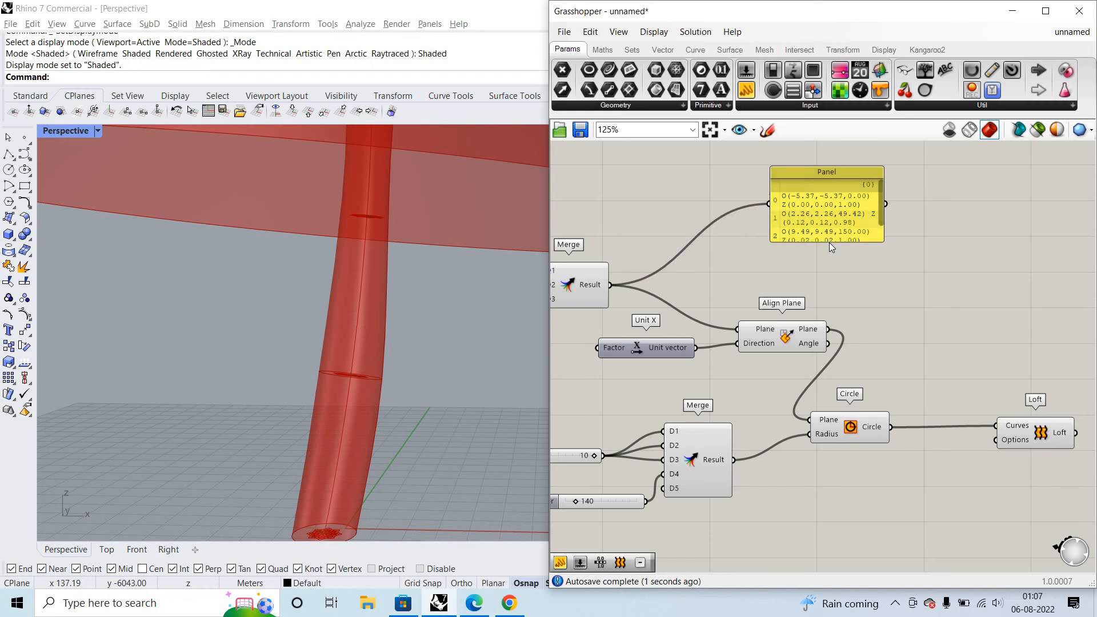
left_click_drag(829, 292, 828, 320)
left_click_drag(826, 172, 754, 143)
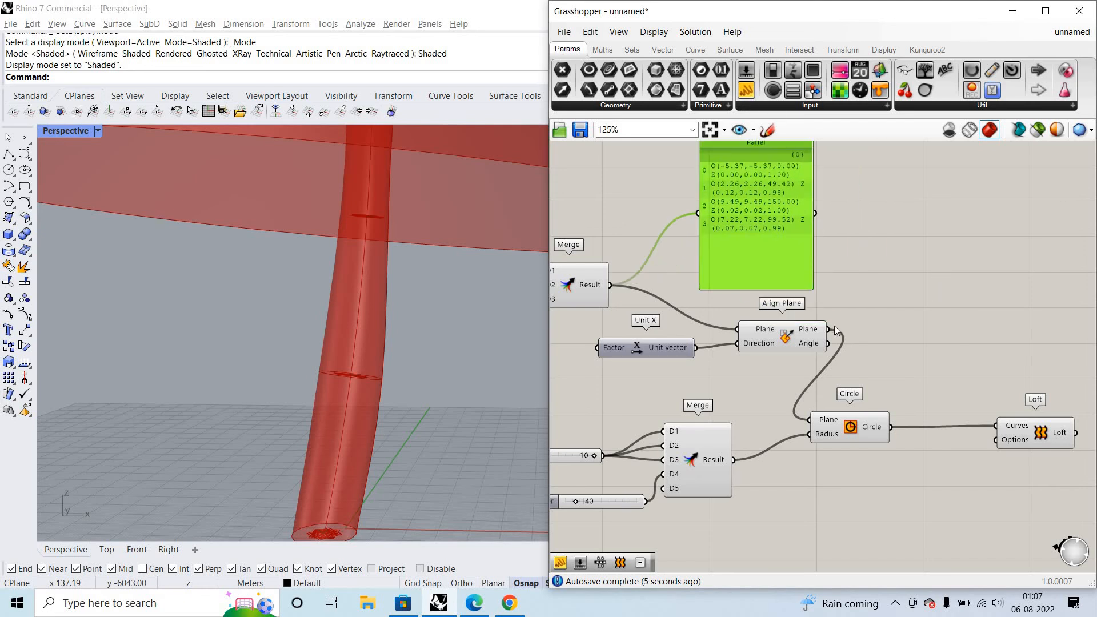
left_click_drag(828, 329, 873, 285)
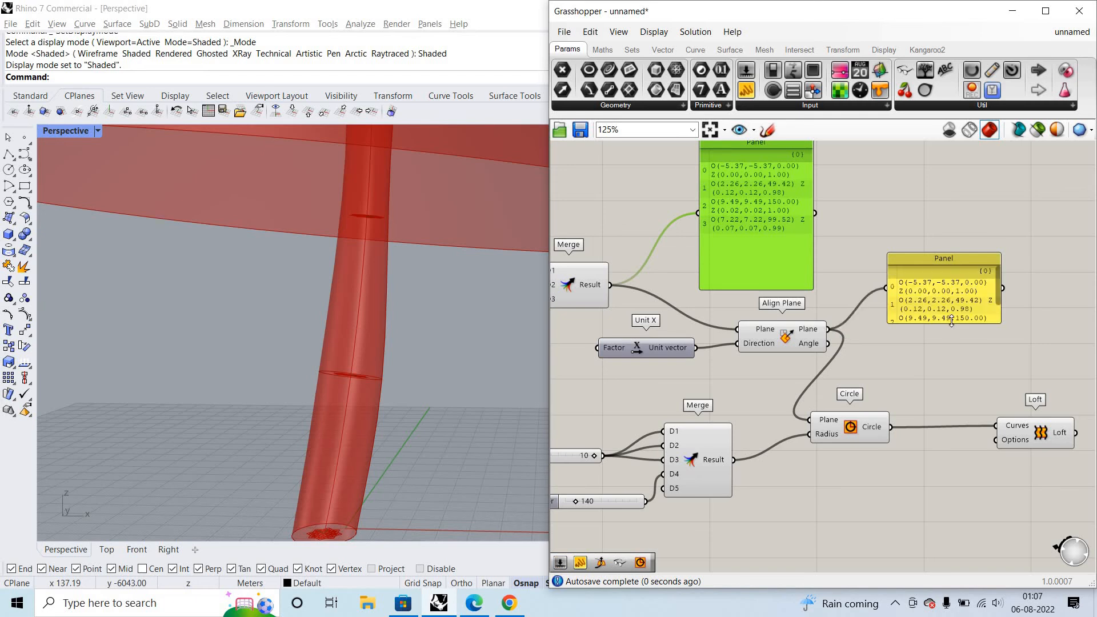
left_click_drag(955, 324, 946, 382)
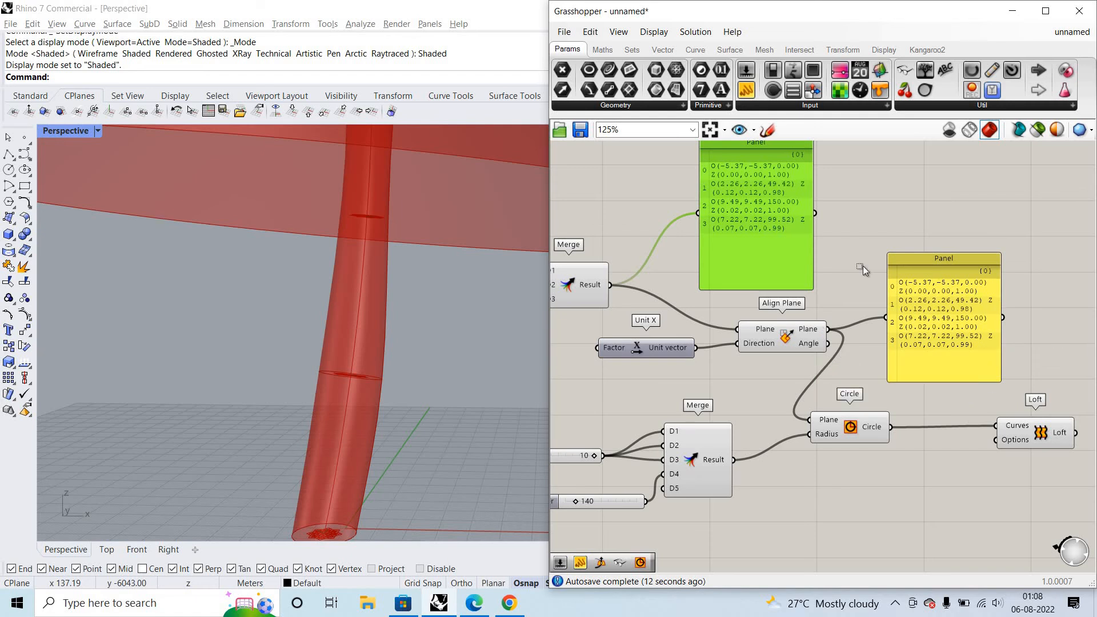
- Delete both panels that list the planes
left_click_drag(1092, 342, 863, 271)
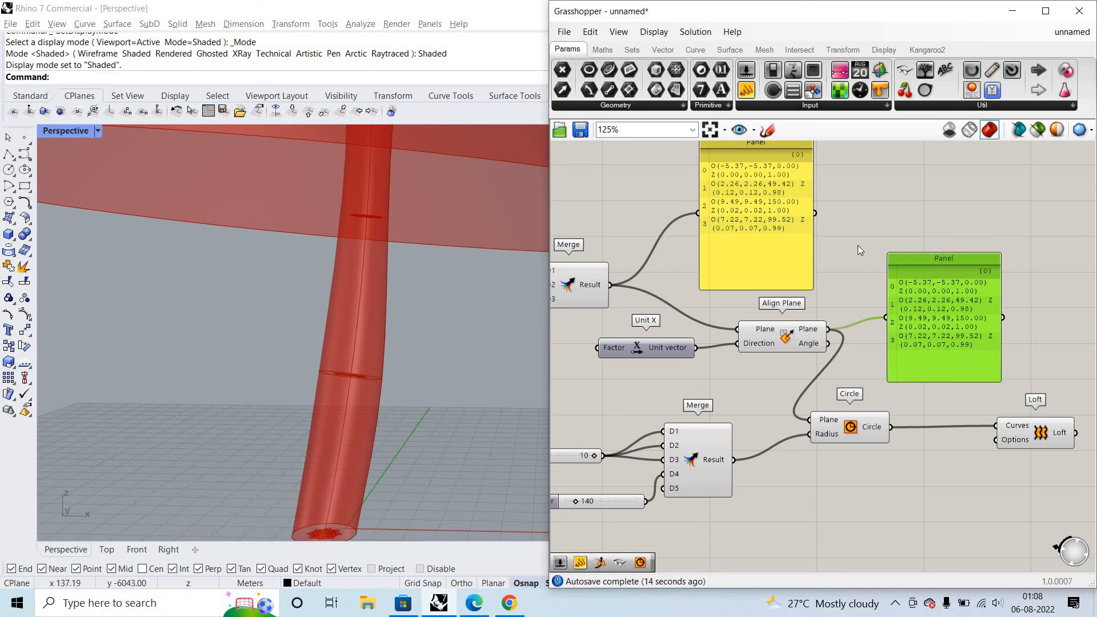
key("Delete")
left_click(784, 232)
key("Delete")
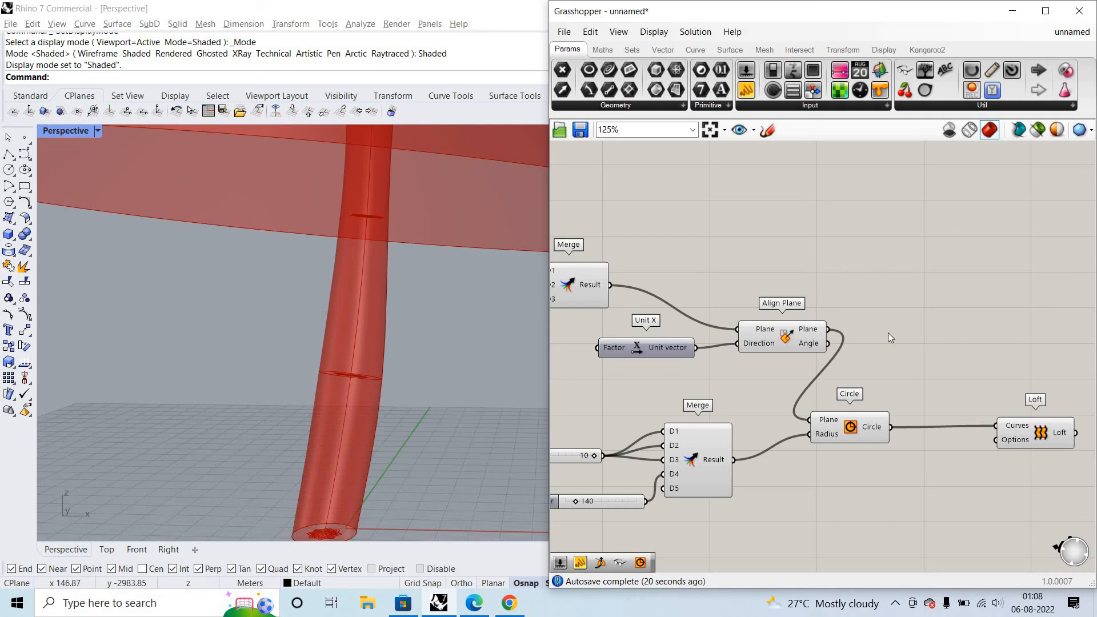
- Set the loft type to Loose in Loft's options and inspect the surface against the circles
scroll(892, 343, "down", 1)
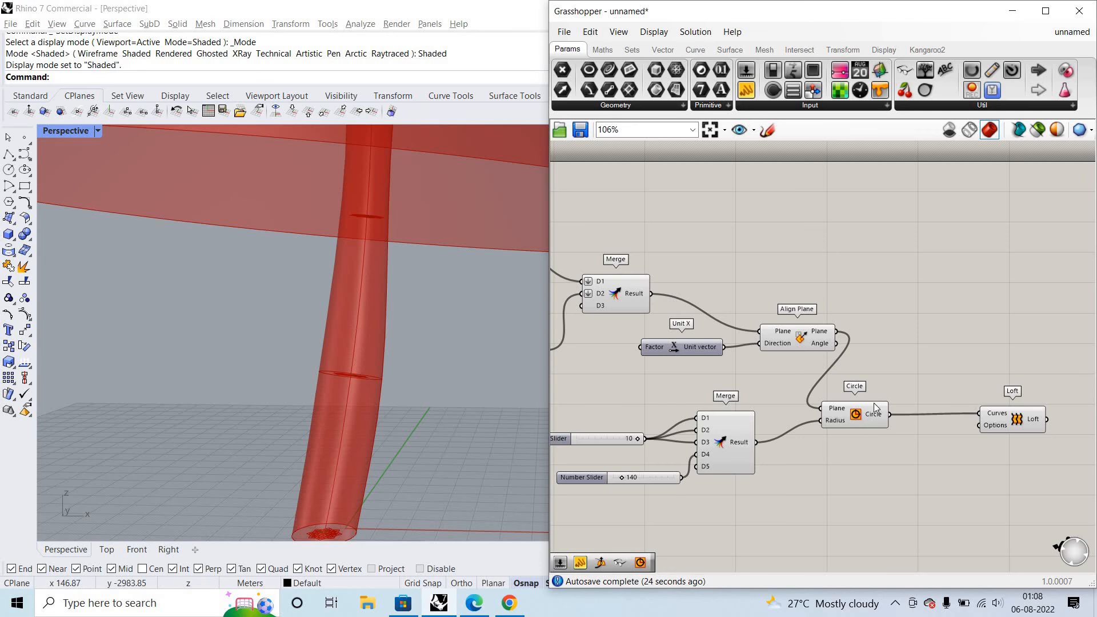
scroll(800, 391, "down", 3)
scroll(400, 288, "up", 2)
scroll(362, 307, "down", 4)
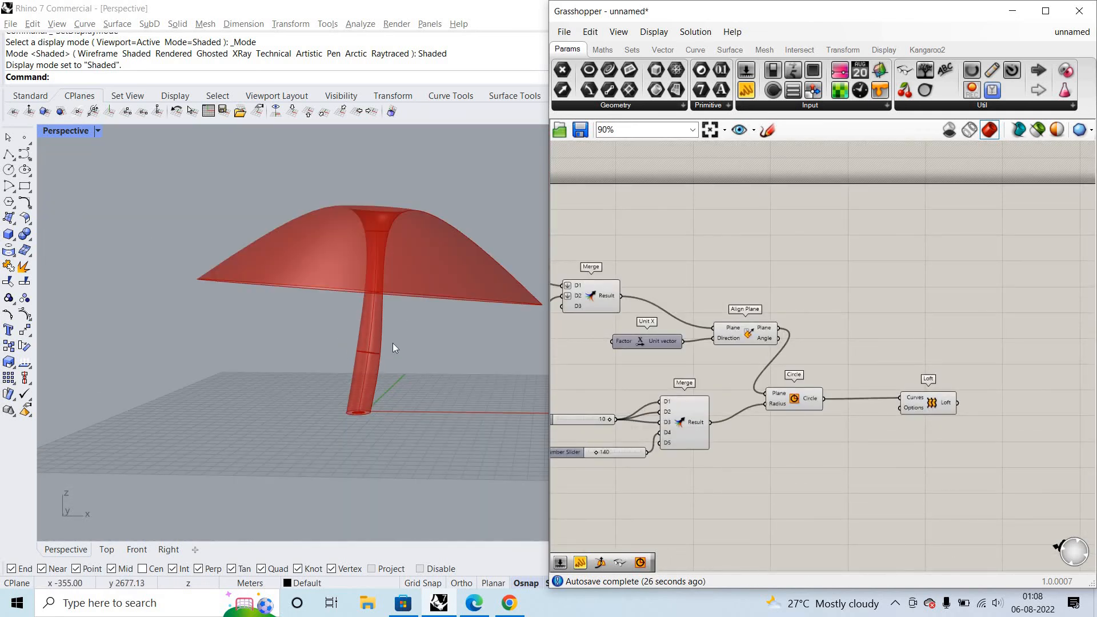
scroll(393, 343, "up", 3)
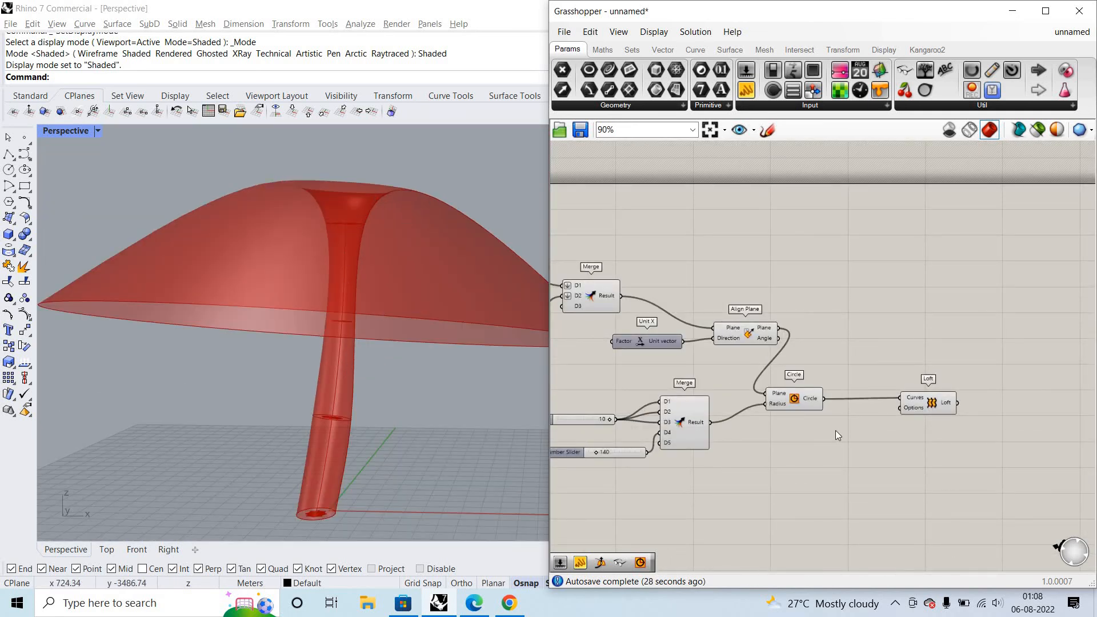
scroll(811, 407, "up", 3)
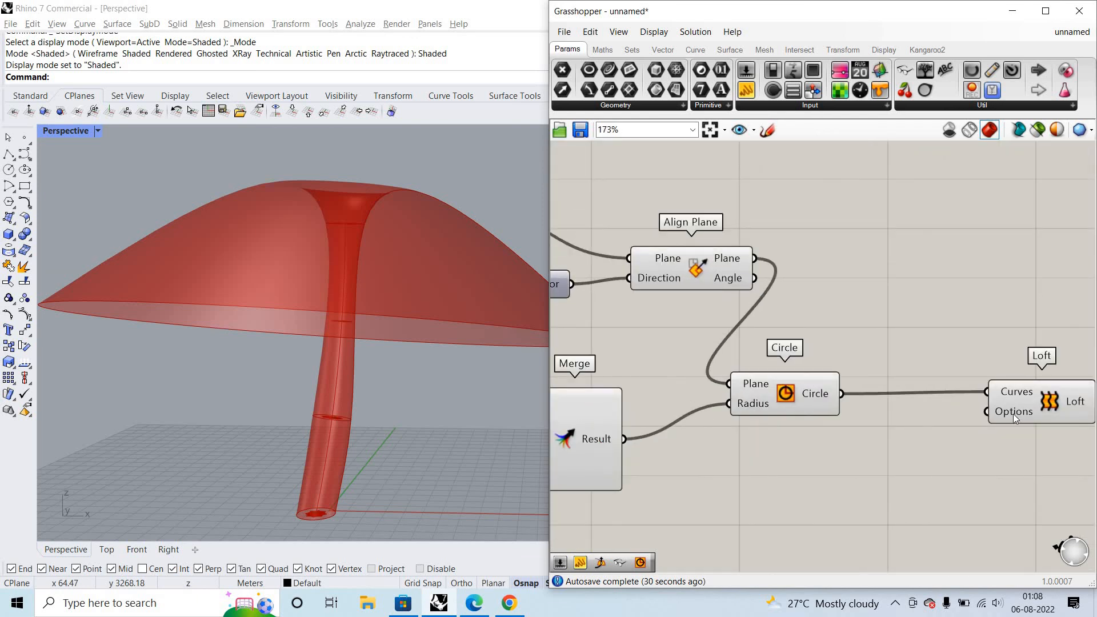
right_click(1014, 412)
mouse_move(1007, 498)
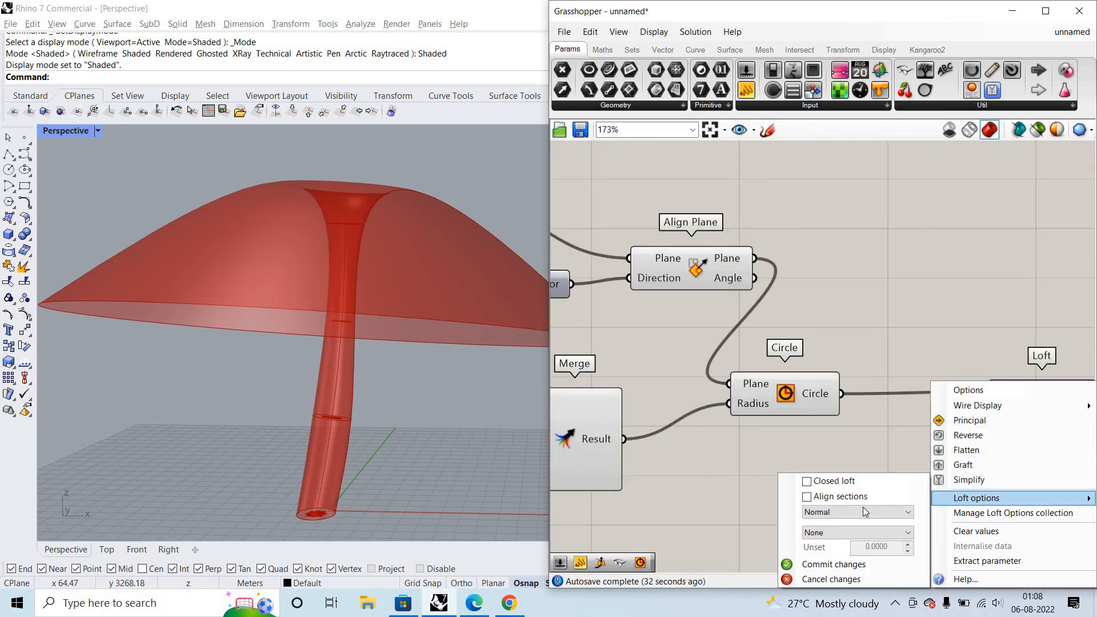
left_click(864, 511)
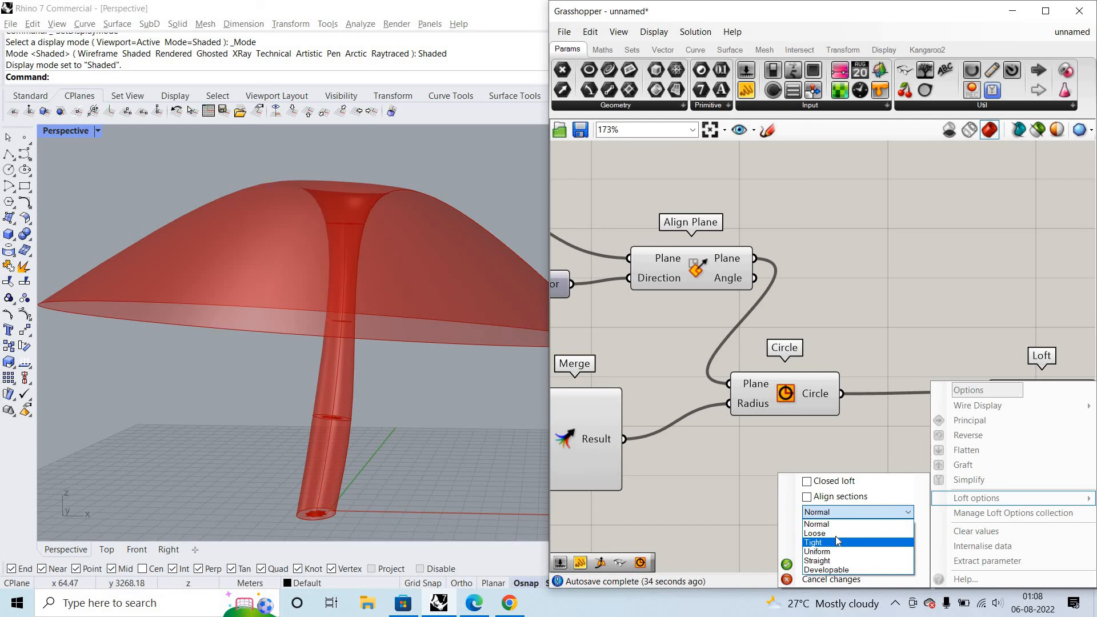
left_click(835, 536)
left_click(466, 414)
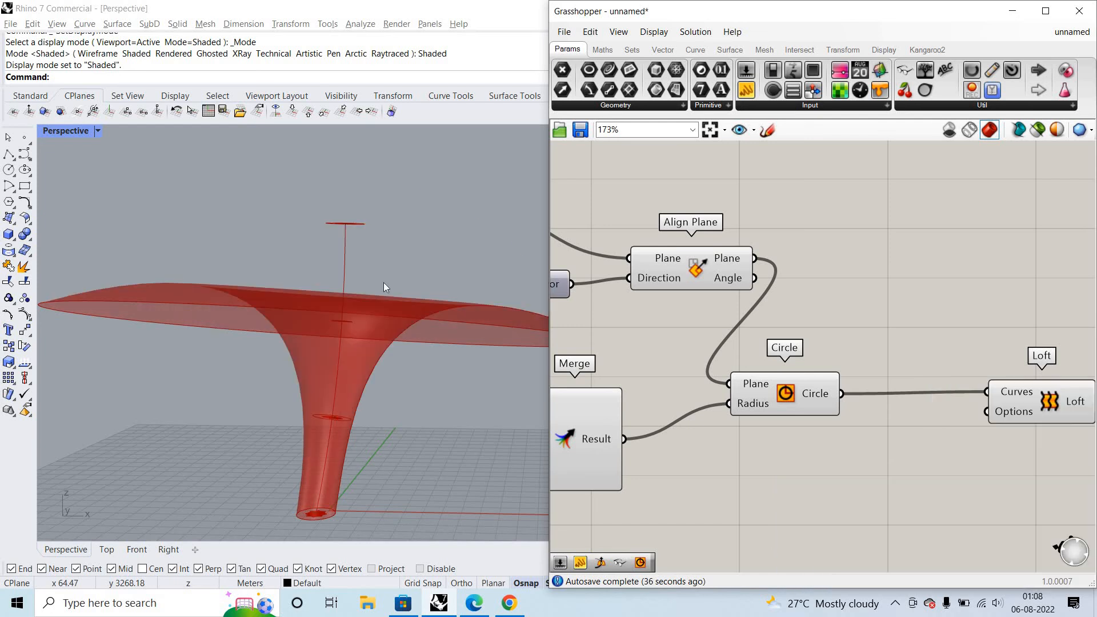
right_click_drag(382, 320, 495, 397)
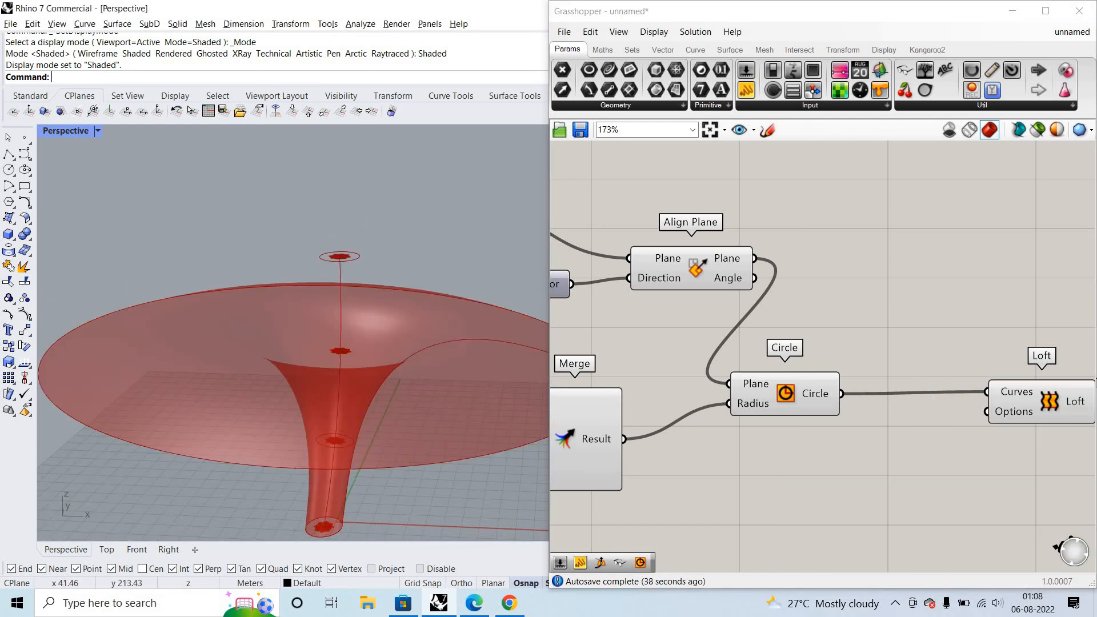
scroll(457, 378, "up", 5)
- Set the loft type to Tight in Loft's options and check the surface in the viewport
right_click(1013, 412)
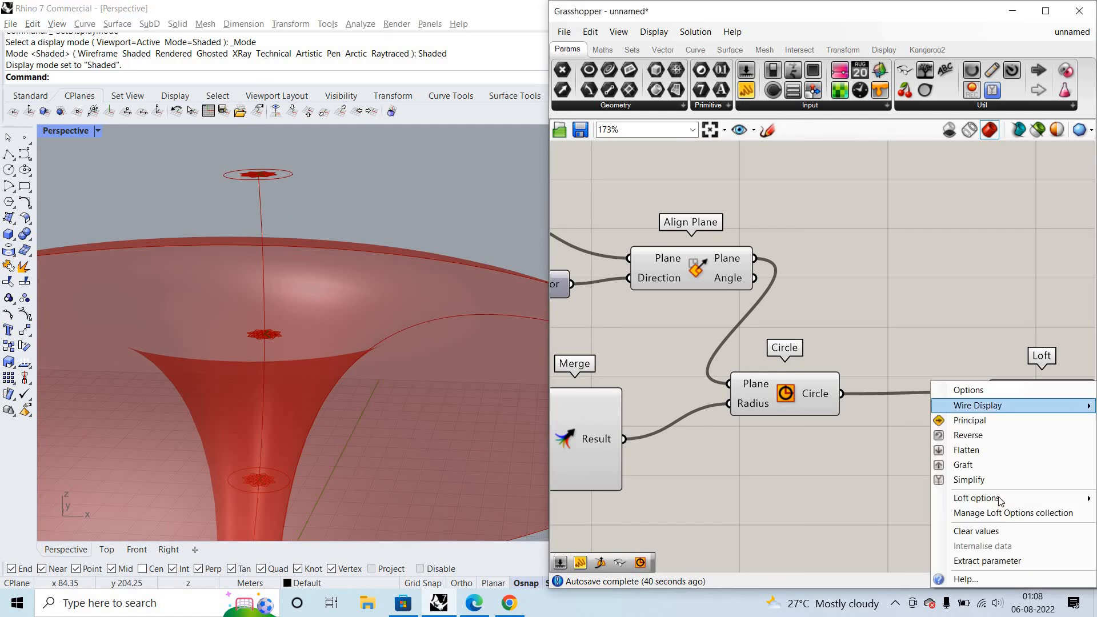
mouse_move(977, 498)
left_click(834, 512)
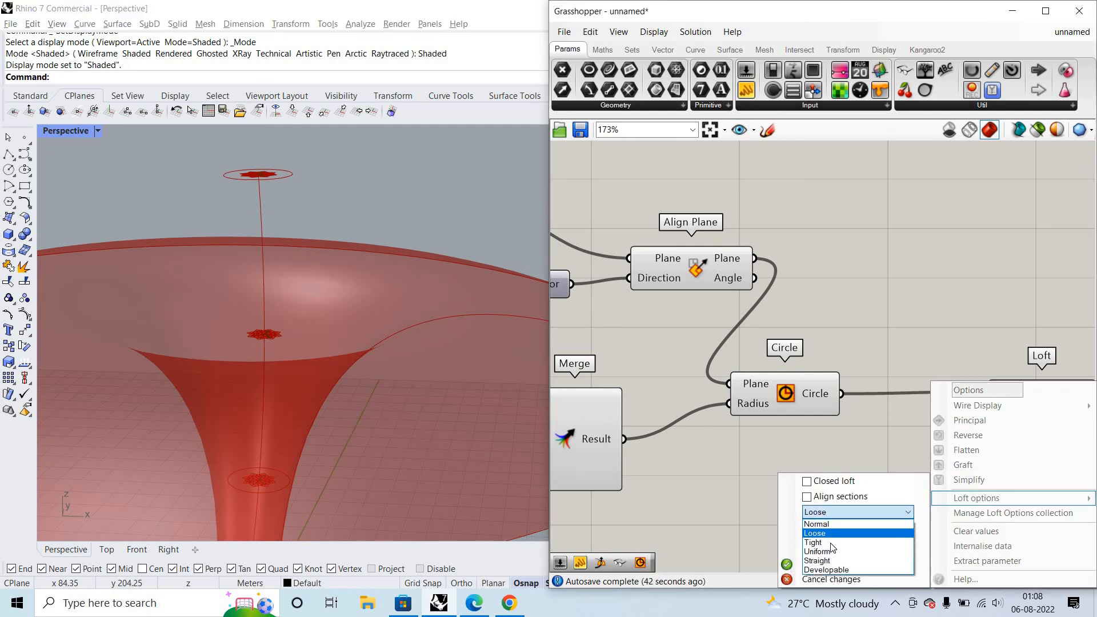
left_click(833, 540)
left_click(353, 349)
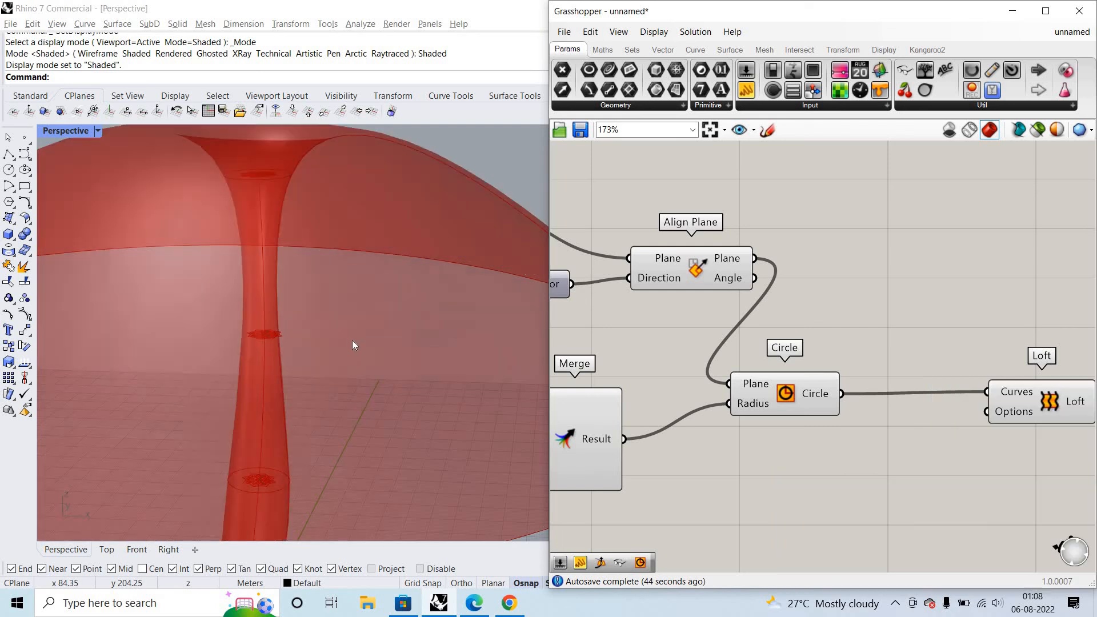
scroll(352, 341, "down", 5)
- Inspect the Tight loft around the trunk circles, and set the loft type to Uniform in Loft's options
right_click(1017, 416)
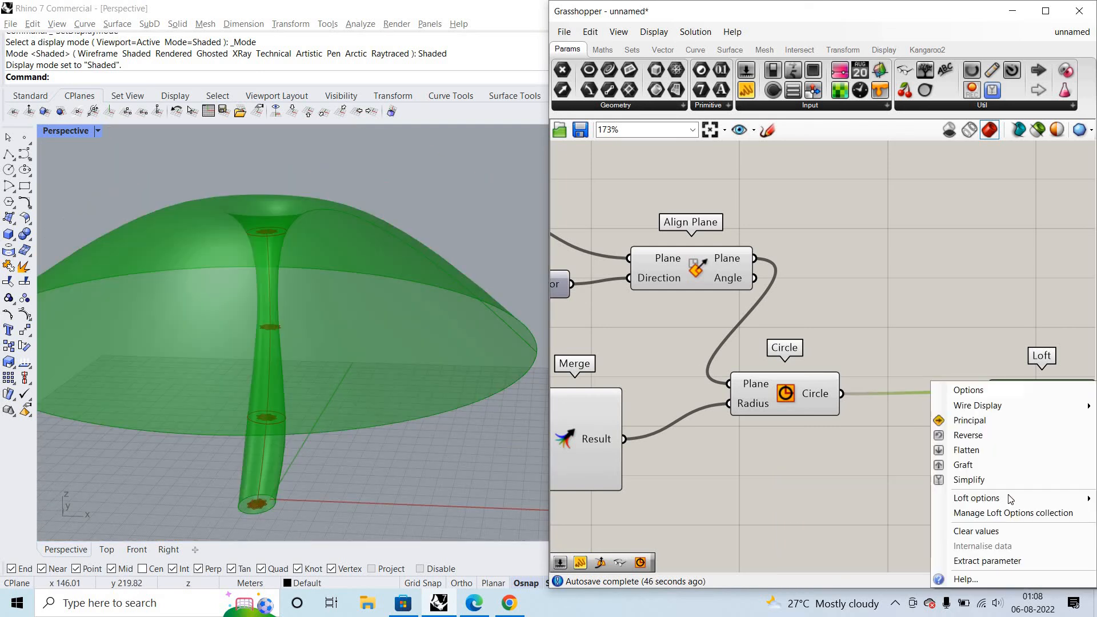
mouse_move(977, 498)
left_click(834, 512)
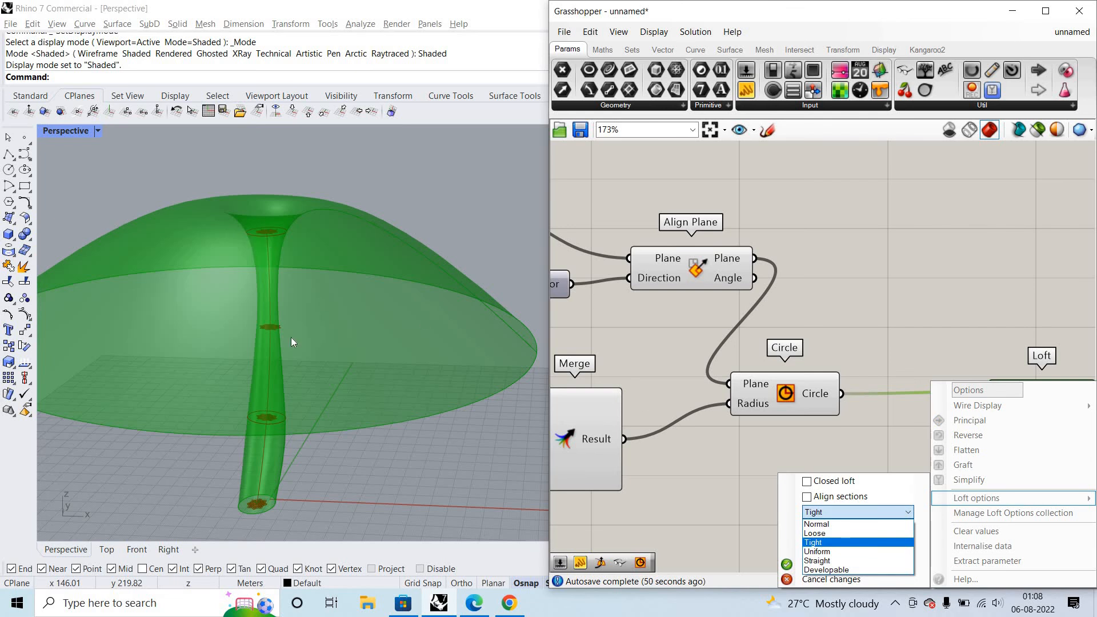
scroll(326, 400, "up", 8)
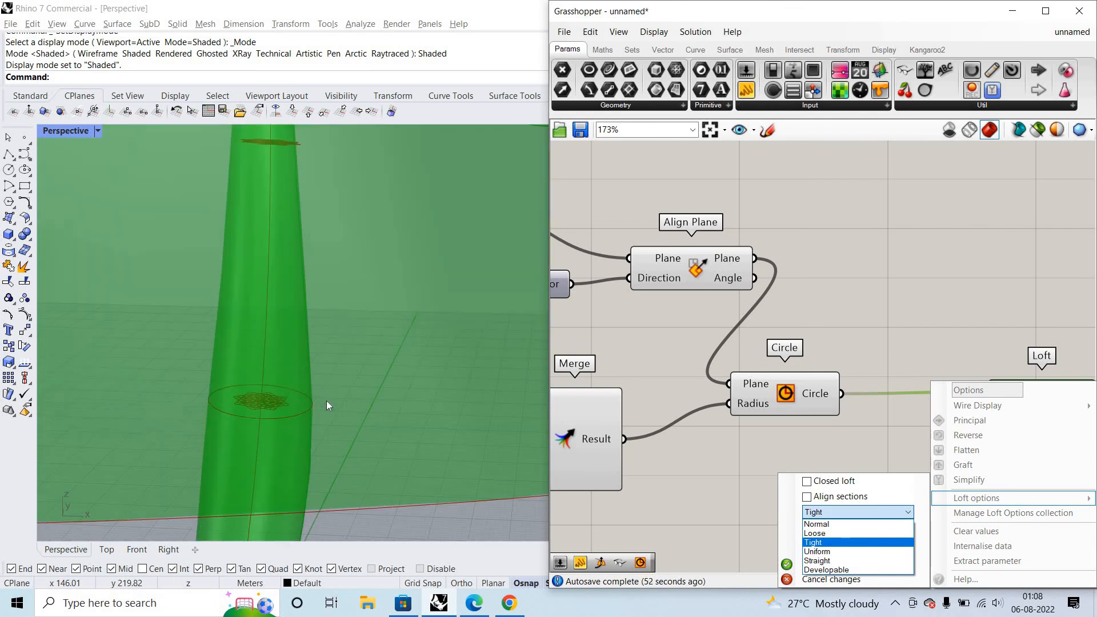
scroll(311, 258, "down", 15)
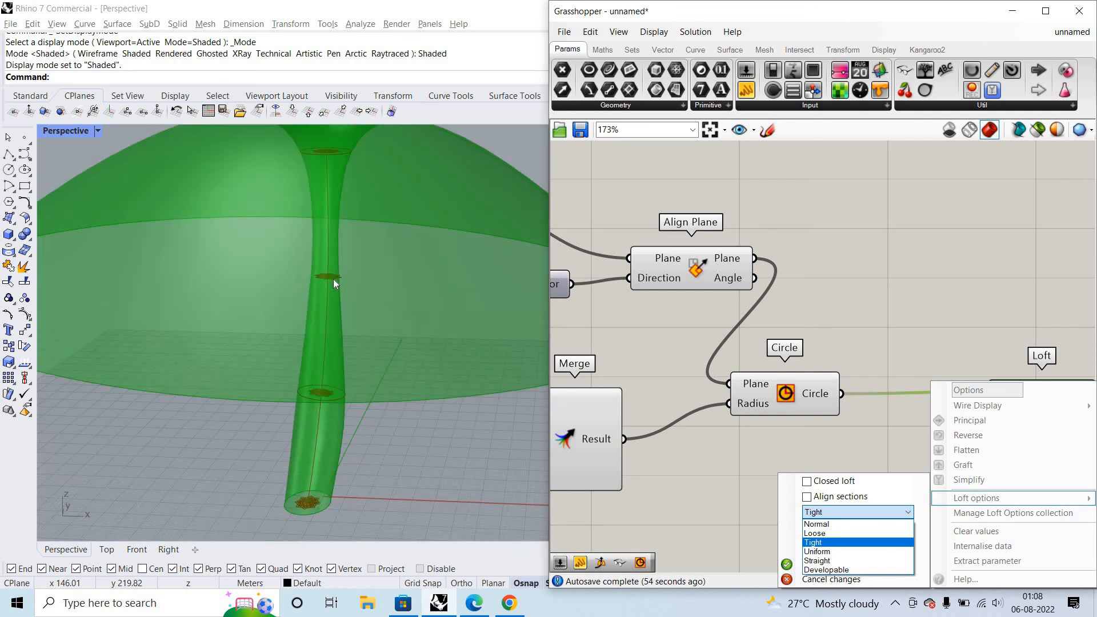
scroll(334, 279, "up", 6)
scroll(334, 279, "down", 6)
left_click(850, 552)
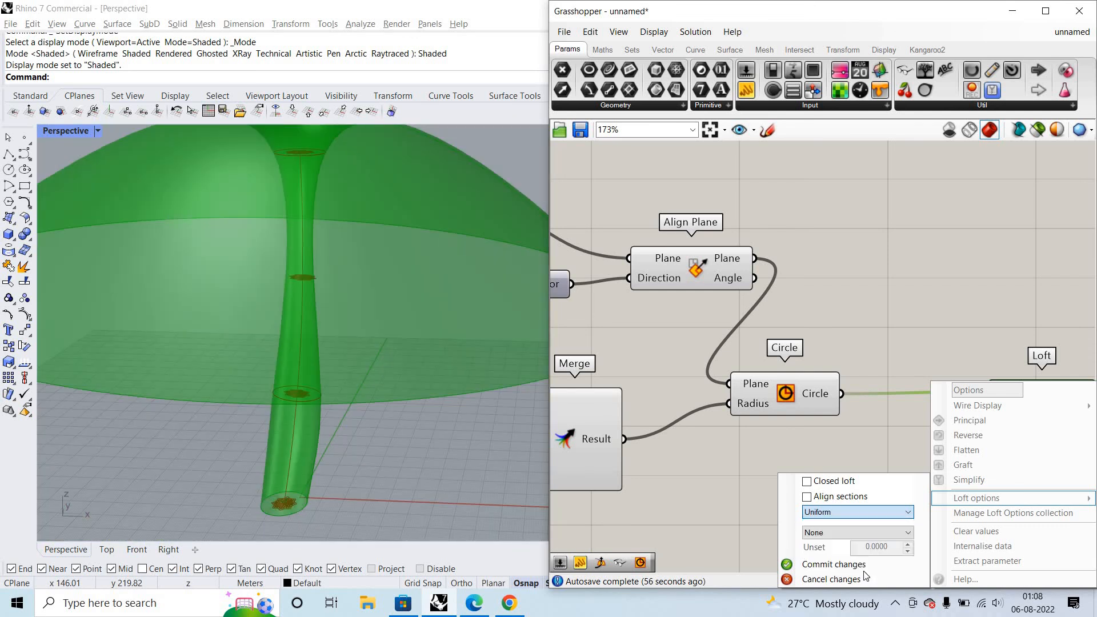
left_click(832, 565)
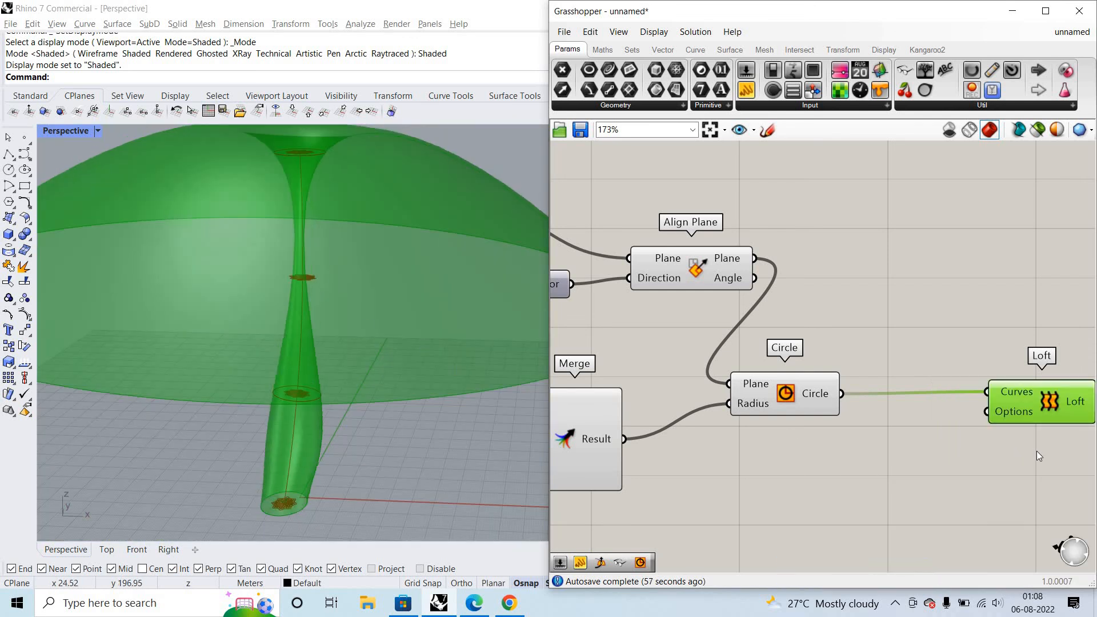
- Set the loft type to Loose in Loft's options and inspect the resulting surface from the side
right_click(1015, 411)
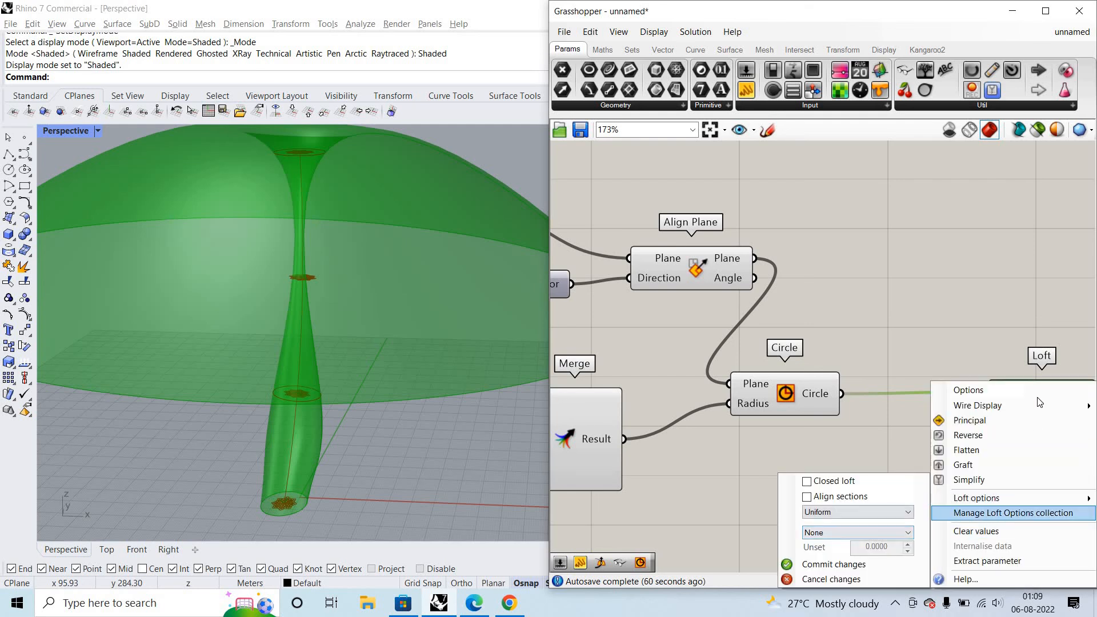
left_click(1035, 332)
right_click(1015, 411)
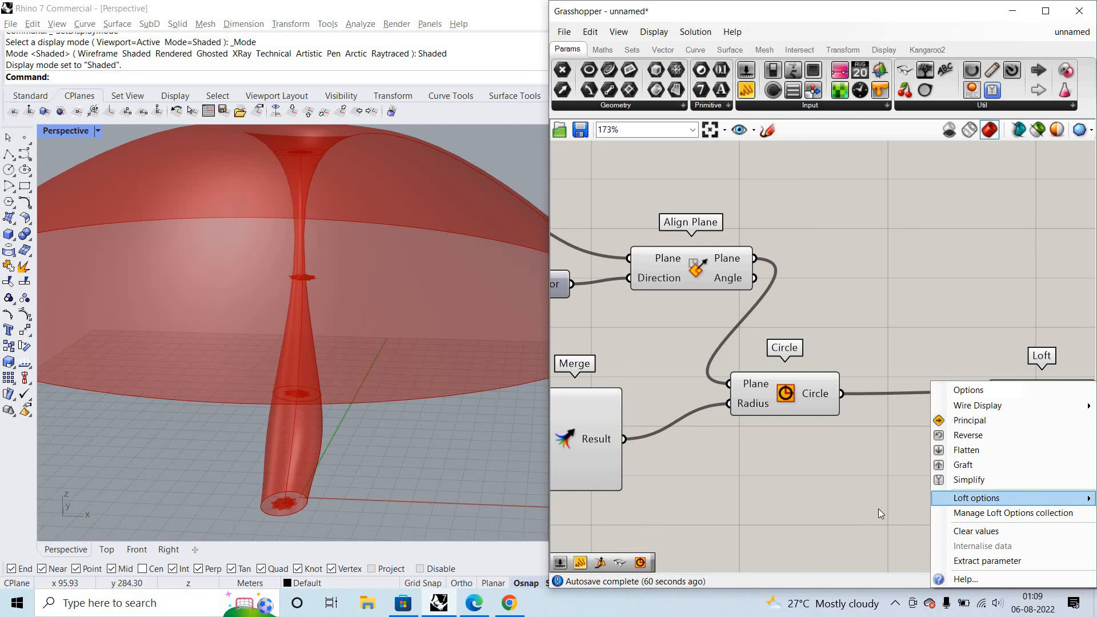
mouse_move(1057, 500)
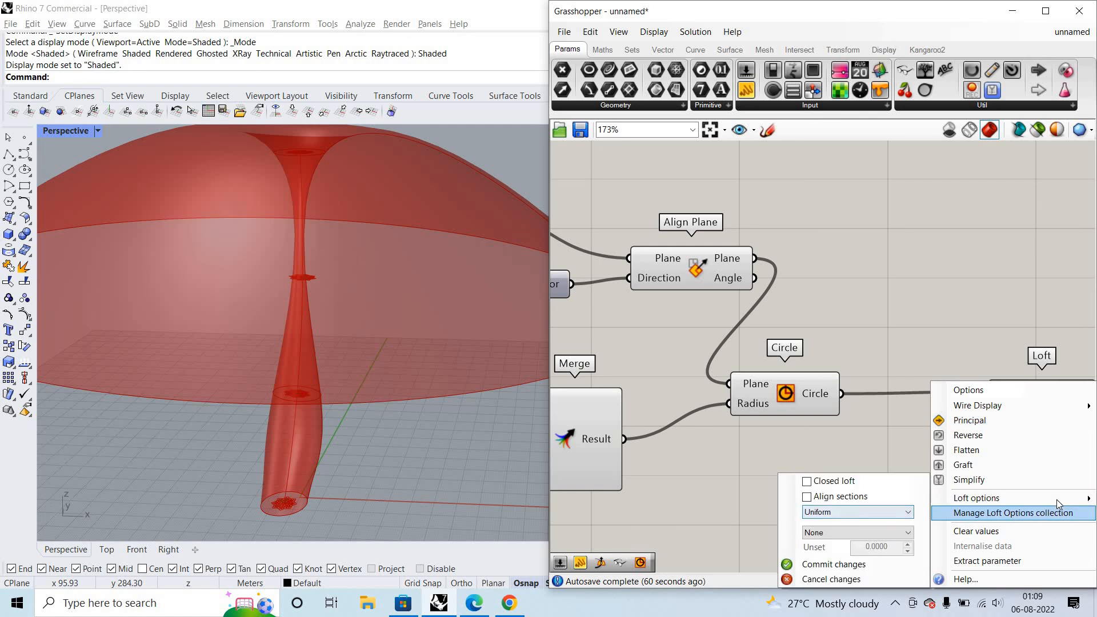
left_click(883, 515)
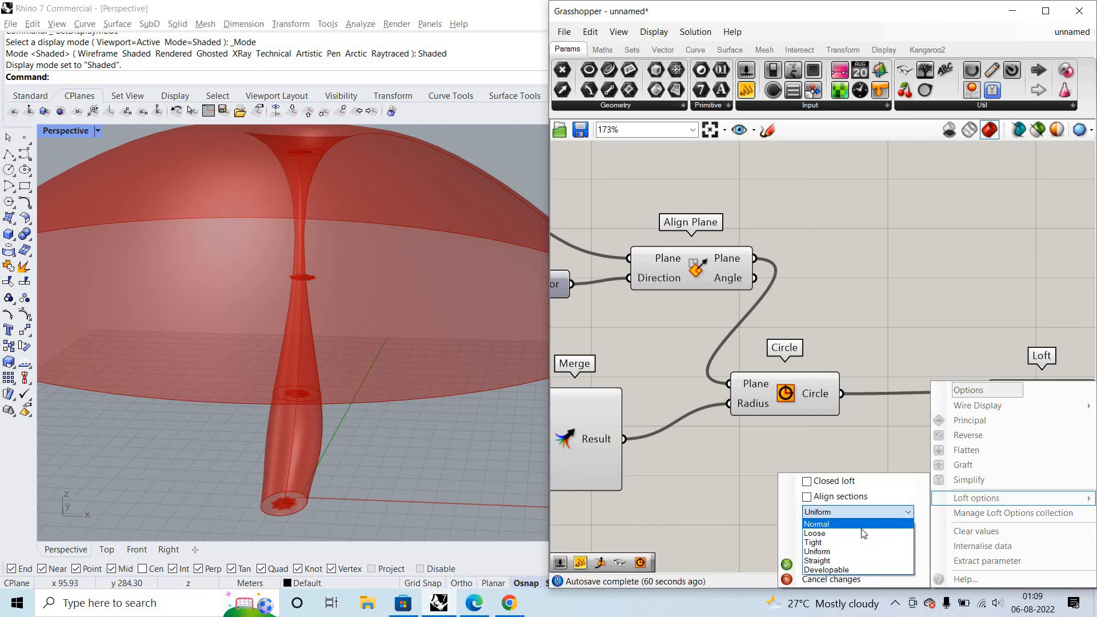
left_click(862, 530)
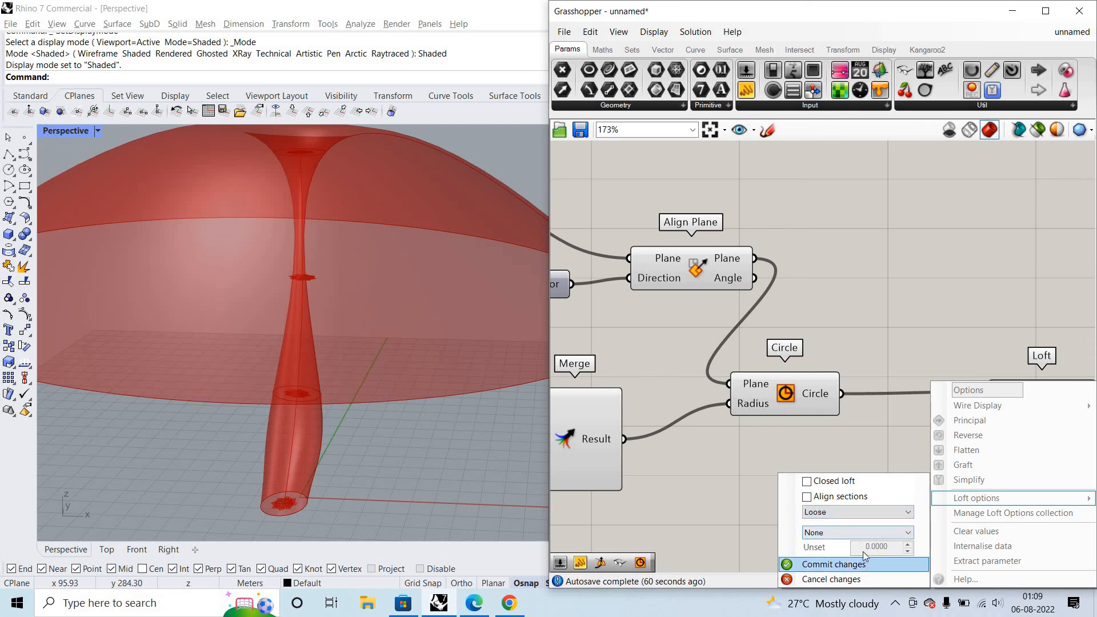
left_click(387, 304)
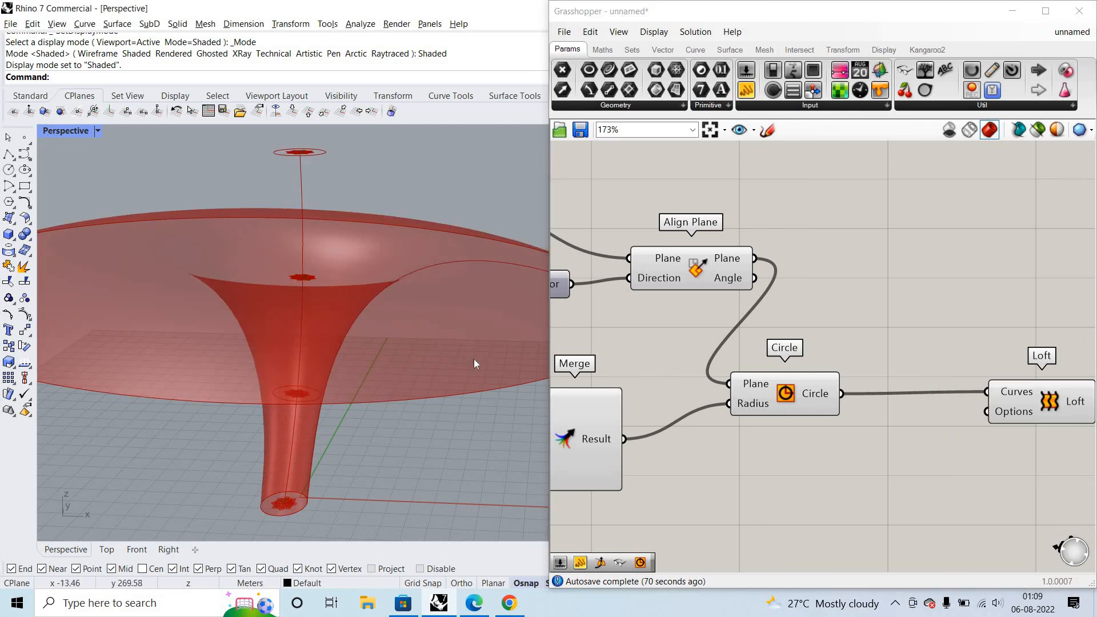
scroll(451, 299, "down", 6)
right_click_drag(451, 299, 458, 221)
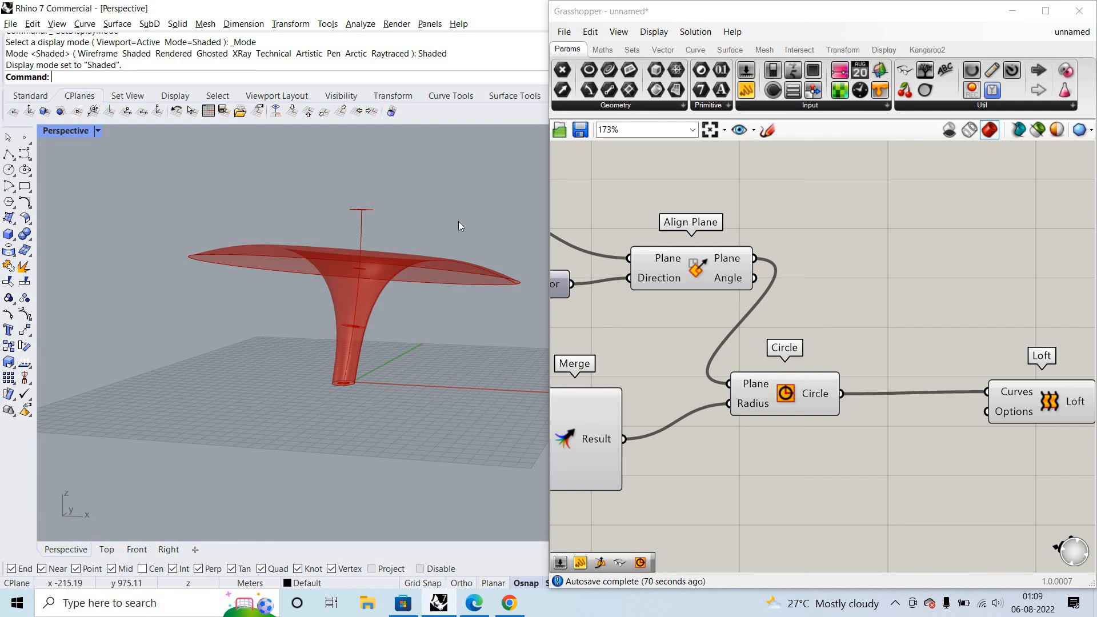
scroll(360, 283, "up", 1)
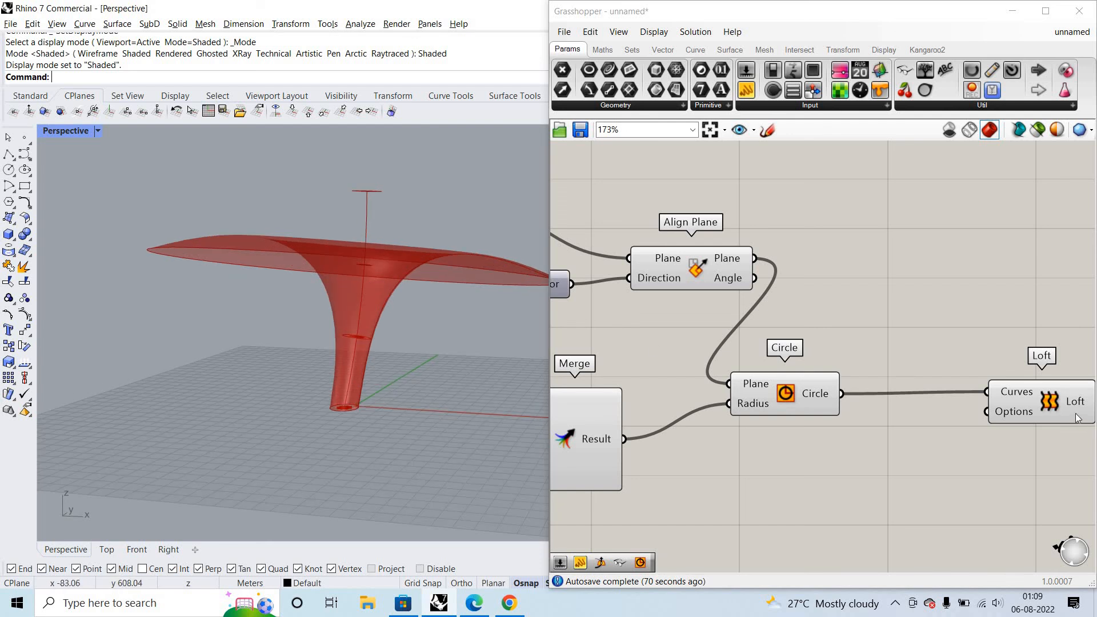
- Add a number slider and connect it to D2 of the radius Merge in place of the shared slider
scroll(801, 358, "down", 2)
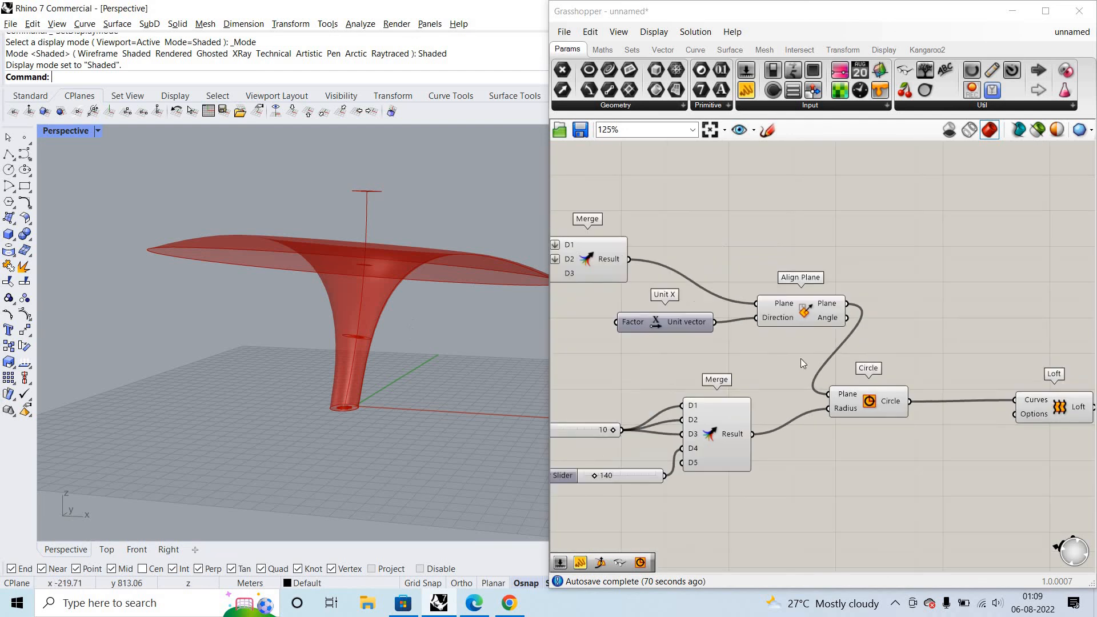
scroll(654, 396, "up", 3)
double_click(655, 398)
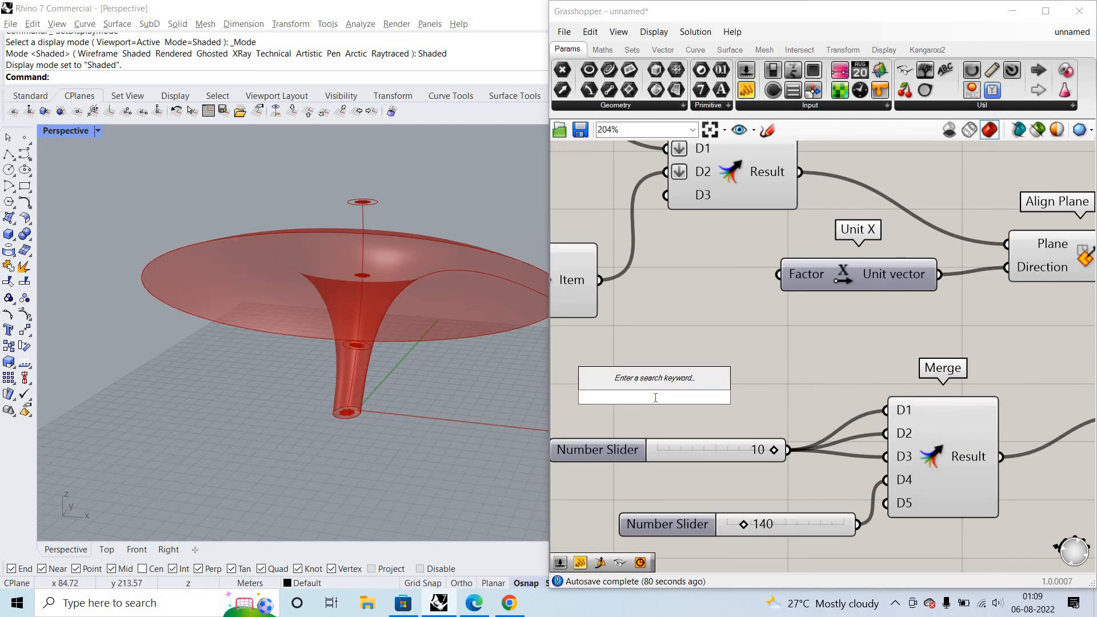
type("1")
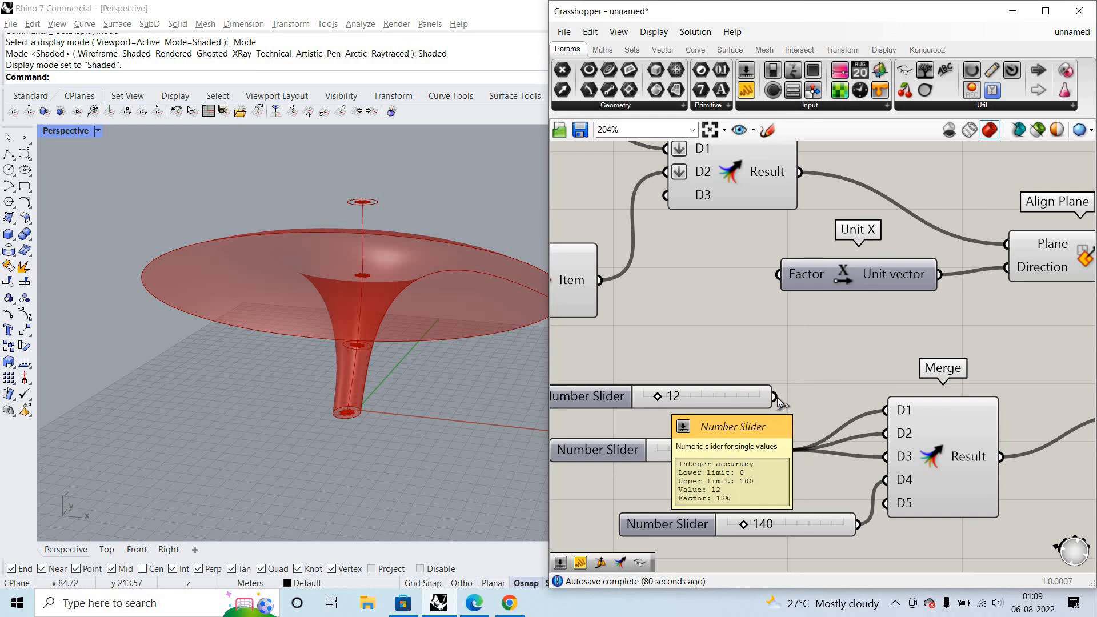
left_click_drag(885, 433, 737, 392)
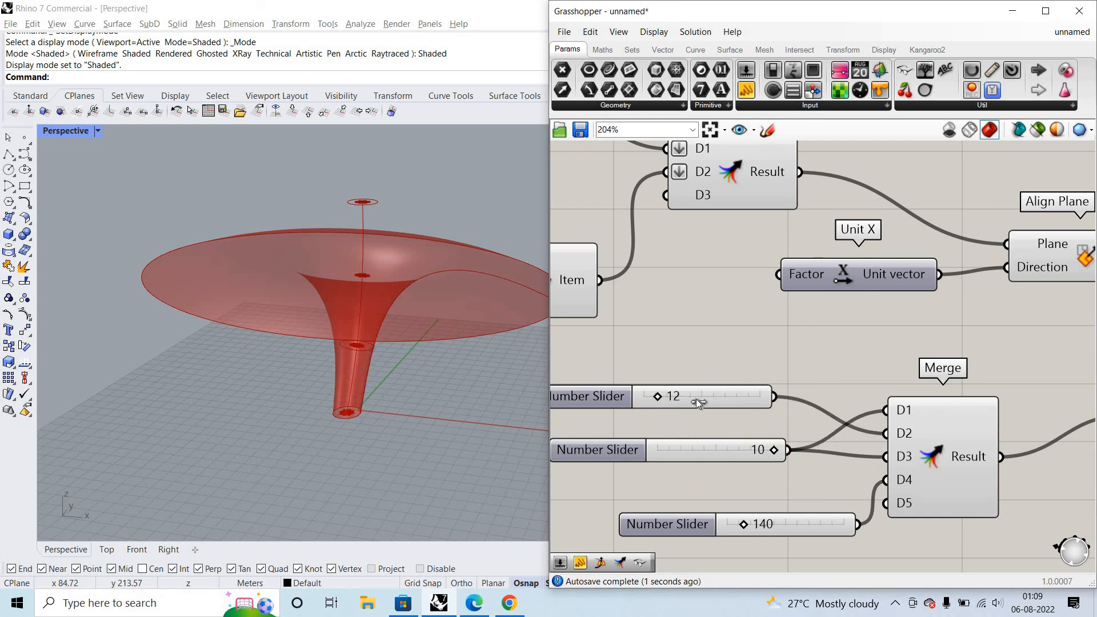
- Set the slider feeding the radius Merge's D2 to 5 and the one feeding D4 to 115
mouse_move(657, 396)
left_mouse_down()
mouse_move(755, 396)
mouse_move(649, 396)
left_mouse_up()
double_click(663, 342)
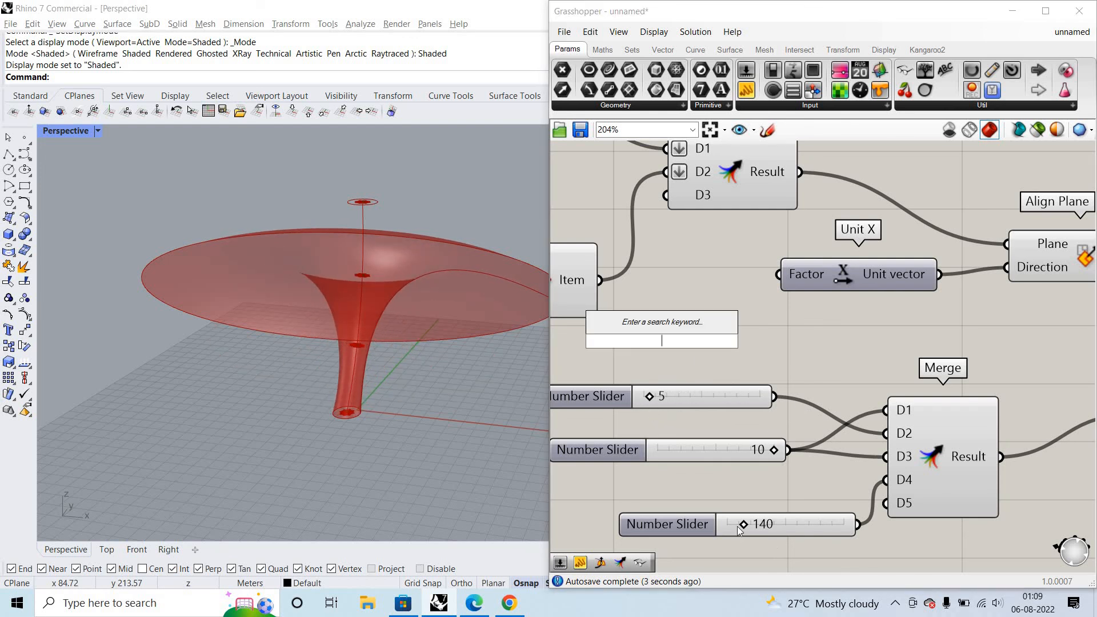
left_click_drag(742, 526, 738, 524)
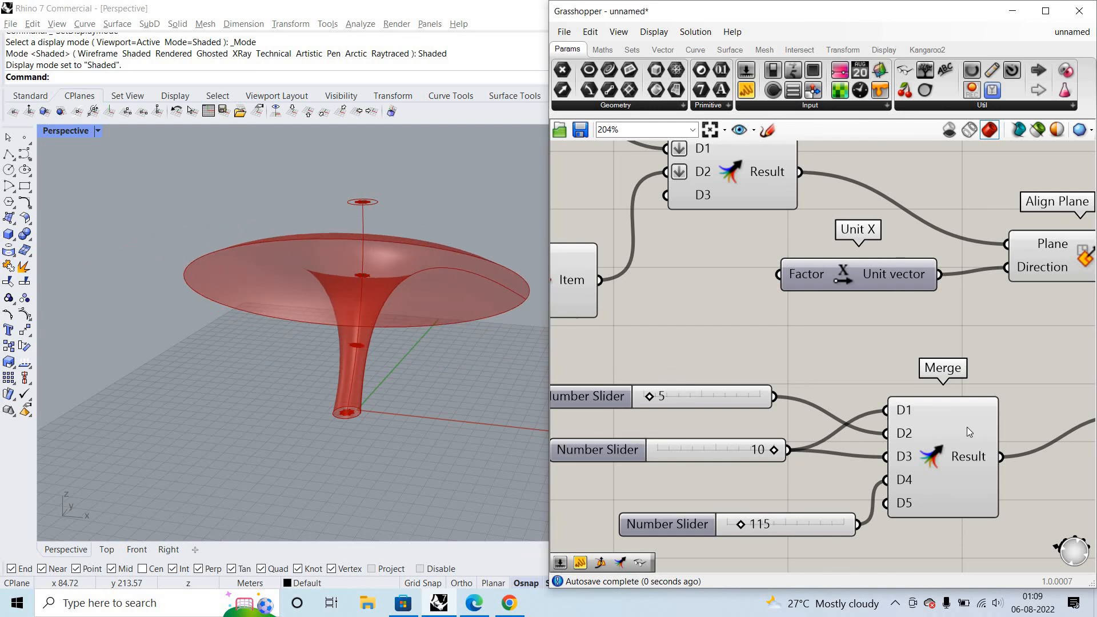
- Set the slider feeding Random's Number and Range's Steps to 4 and inspect the bent surface from several sides
scroll(967, 427, "down", 5)
scroll(906, 395, "down", 2)
right_click_drag(563, 343, 708, 373)
scroll(708, 373, "down", 2)
right_click_drag(563, 363, 823, 389)
scroll(773, 383, "up", 8)
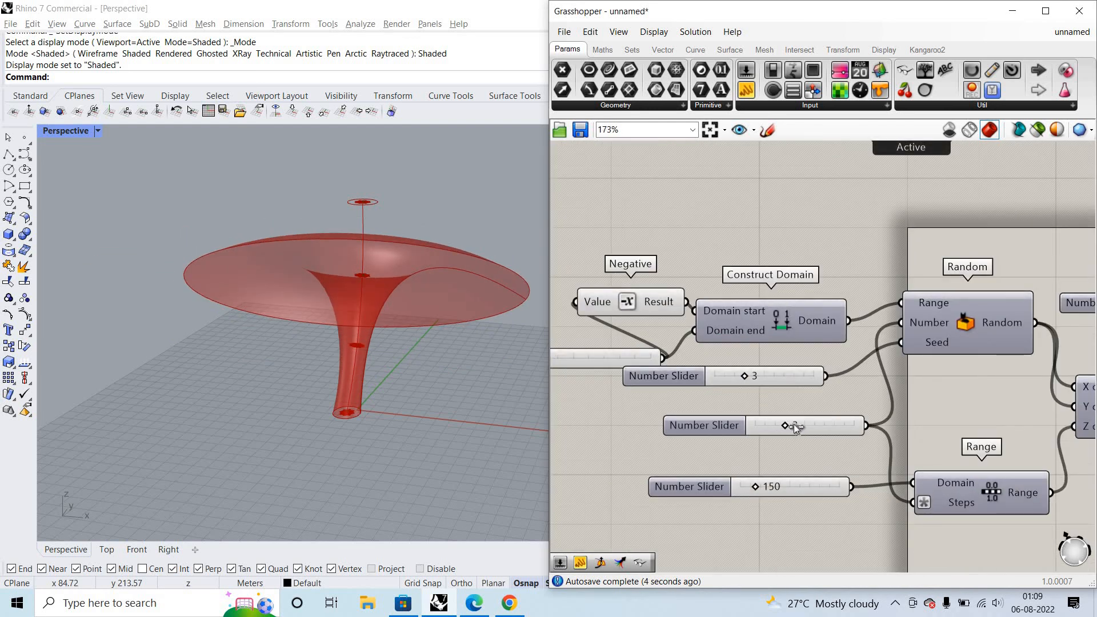
left_click_drag(795, 425, 802, 426)
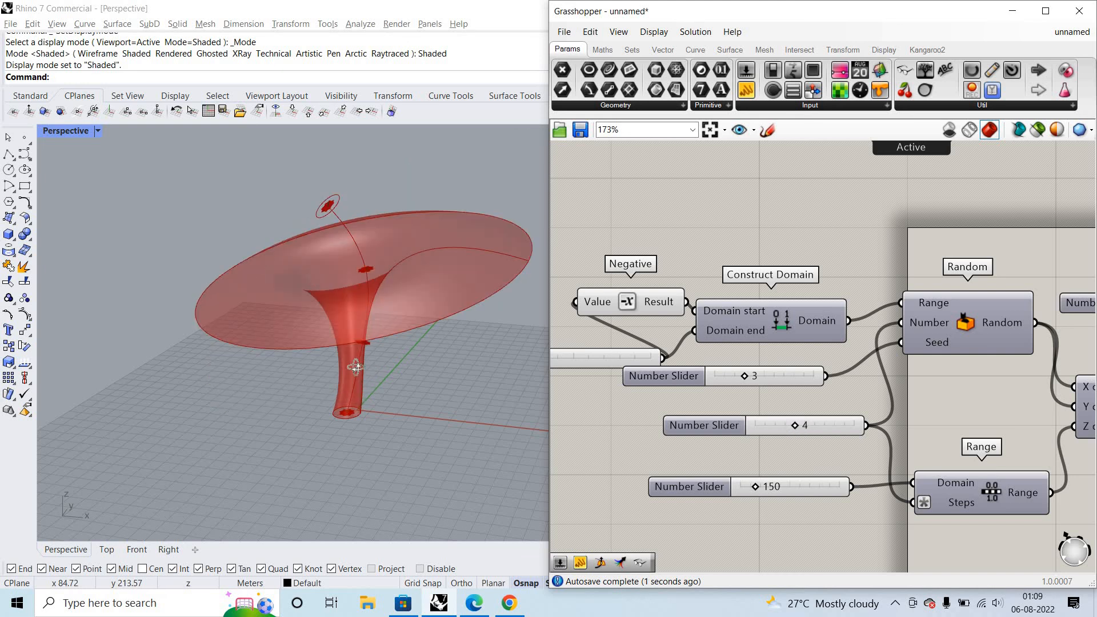
scroll(320, 332, "down", 4)
right_click_drag(320, 325, 372, 349)
scroll(396, 284, "up", 4)
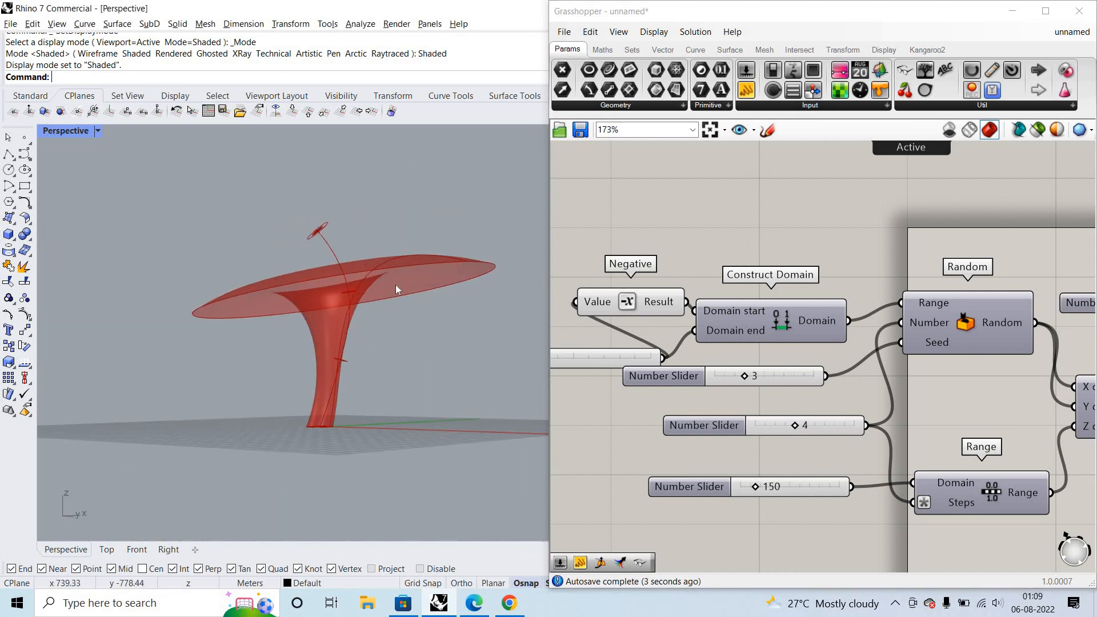
right_click_drag(395, 285, 460, 304)
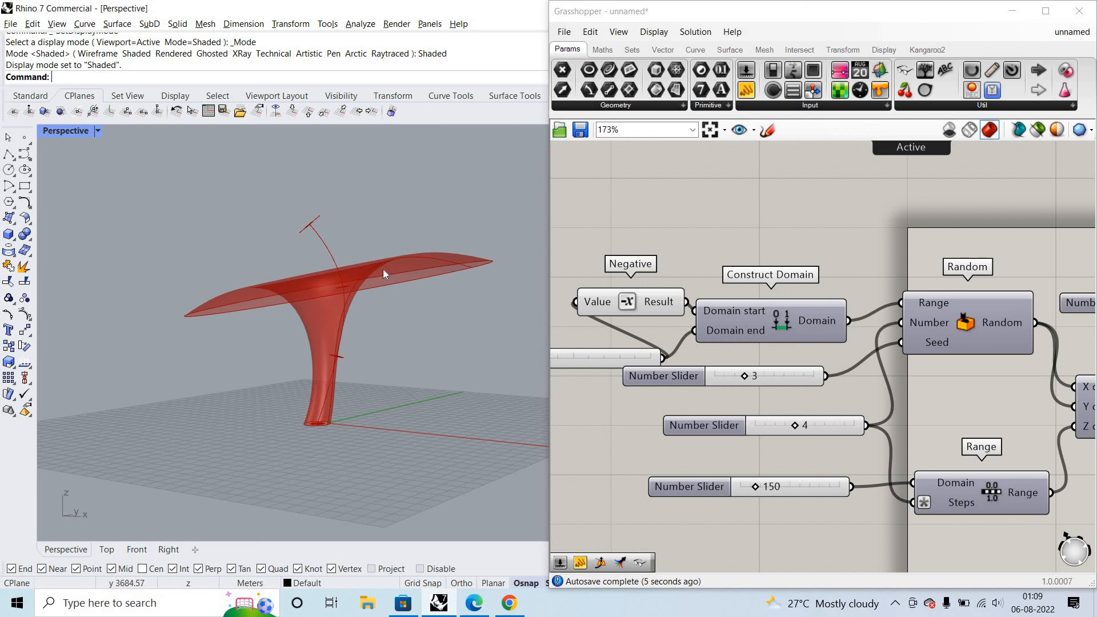
scroll(385, 280, "up", 3)
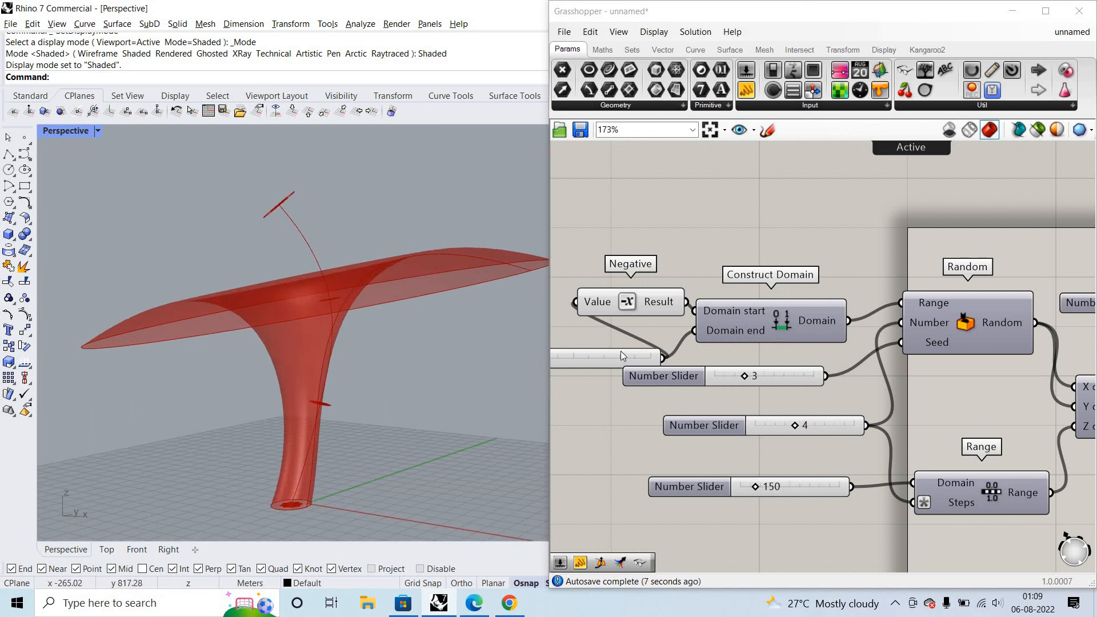
- Test the domain and Random Seed sliders, set the slider feeding Range's Domain to 156, and inspect the surface
scroll(627, 348, "down", 2)
scroll(626, 347, "up", 2)
left_click_drag(649, 349, 629, 350)
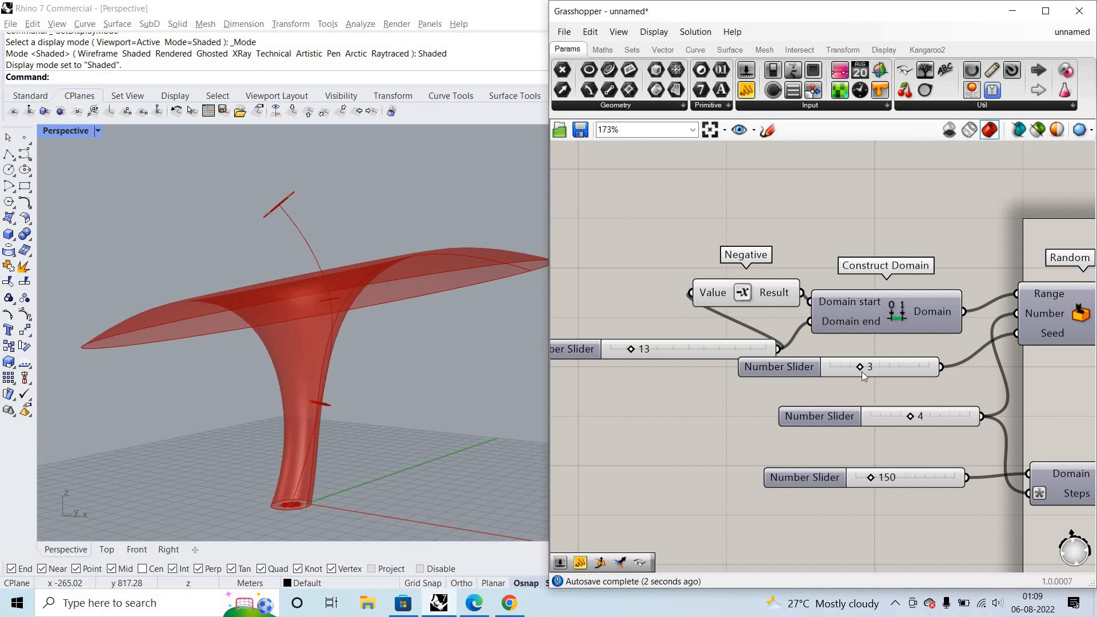
mouse_move(861, 367)
left_mouse_down()
mouse_move(847, 367)
mouse_move(861, 369)
left_mouse_up()
mouse_move(868, 479)
left_mouse_down()
mouse_move(883, 478)
mouse_move(869, 476)
left_mouse_up()
key("ctrl+z")
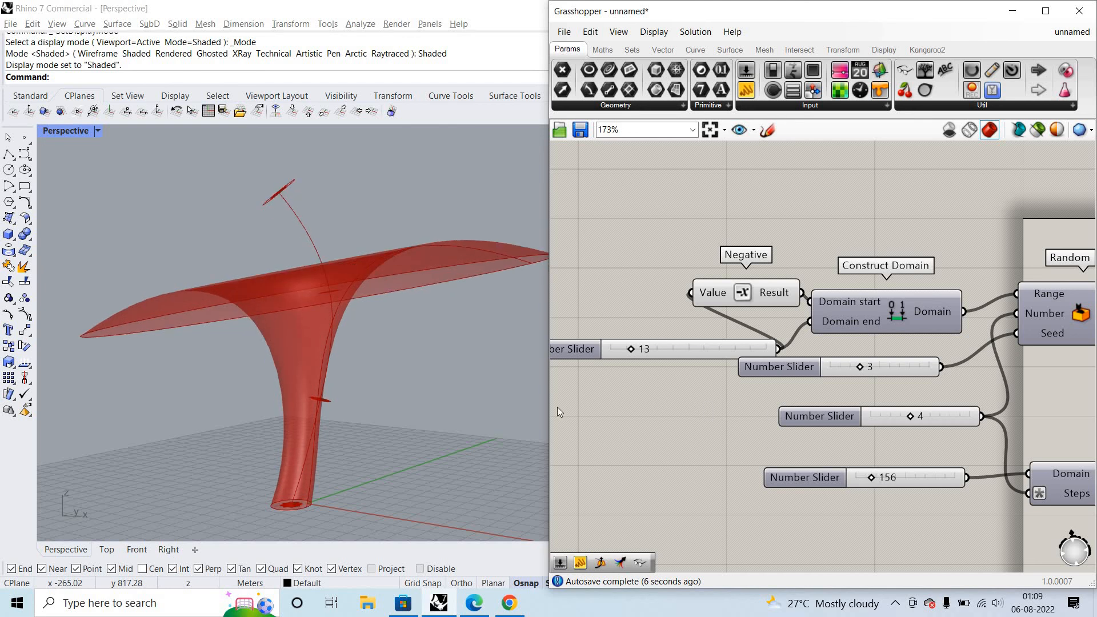
scroll(706, 408, "down", 8)
right_click_drag(361, 325, 298, 354)
scroll(297, 354, "down", 8)
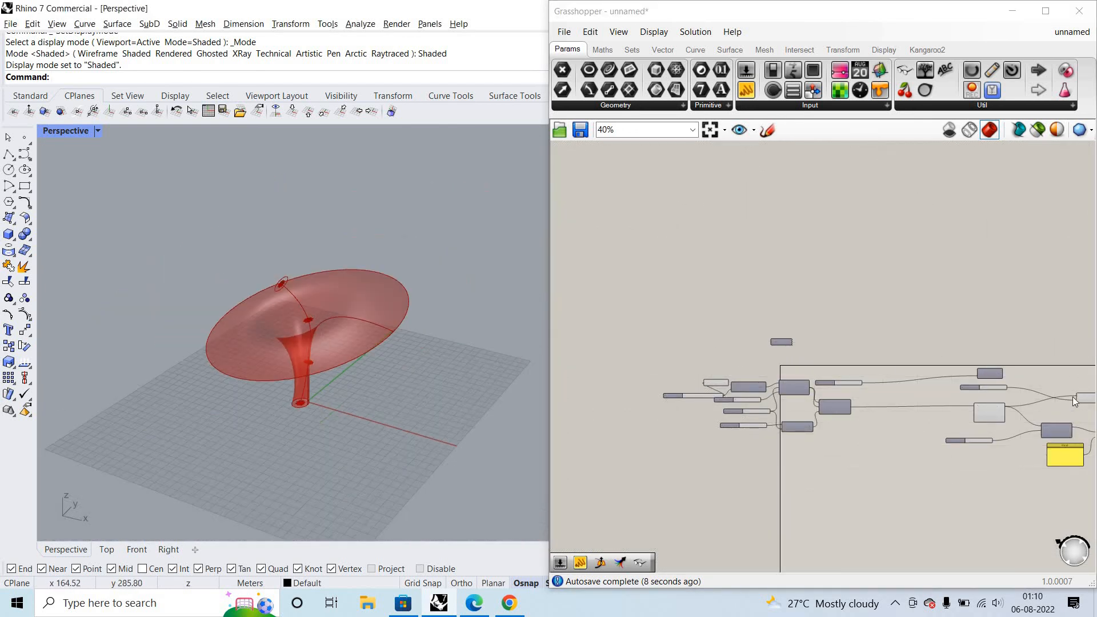
right_click_drag(1075, 402, 807, 346)
right_click_drag(986, 395, 850, 394)
scroll(850, 394, "up", 8)
left_click(873, 400)
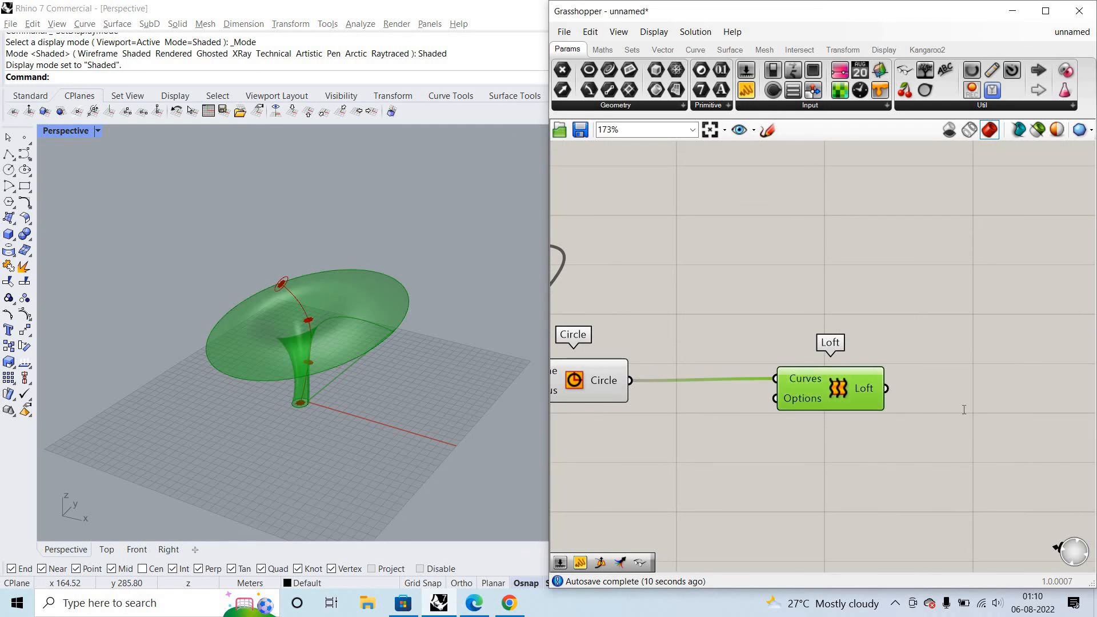
double_click(964, 409)
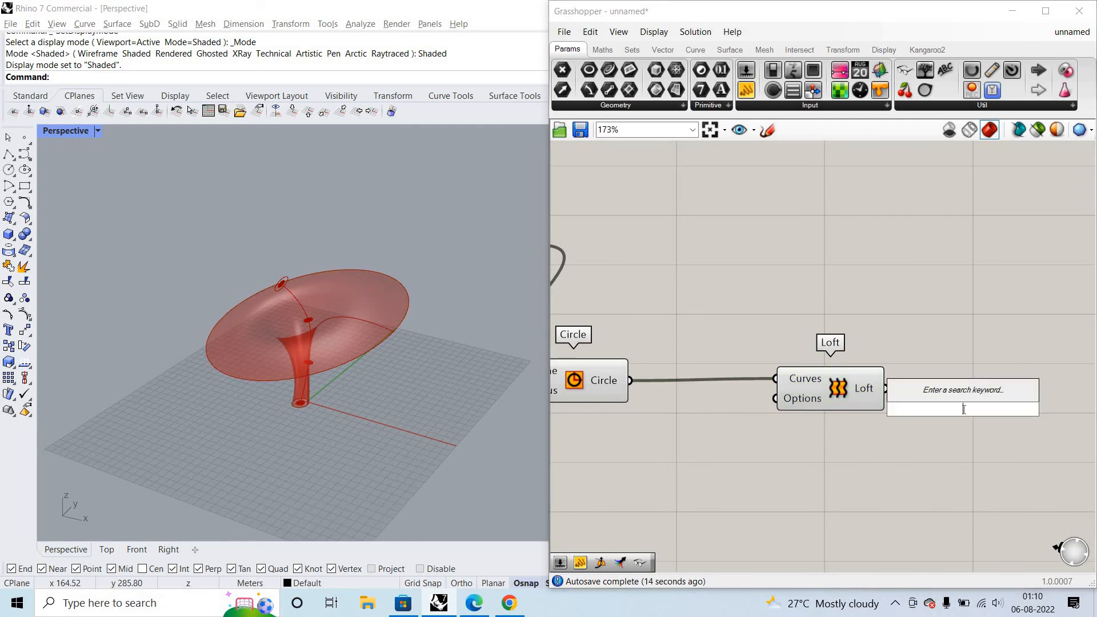
type("curve")
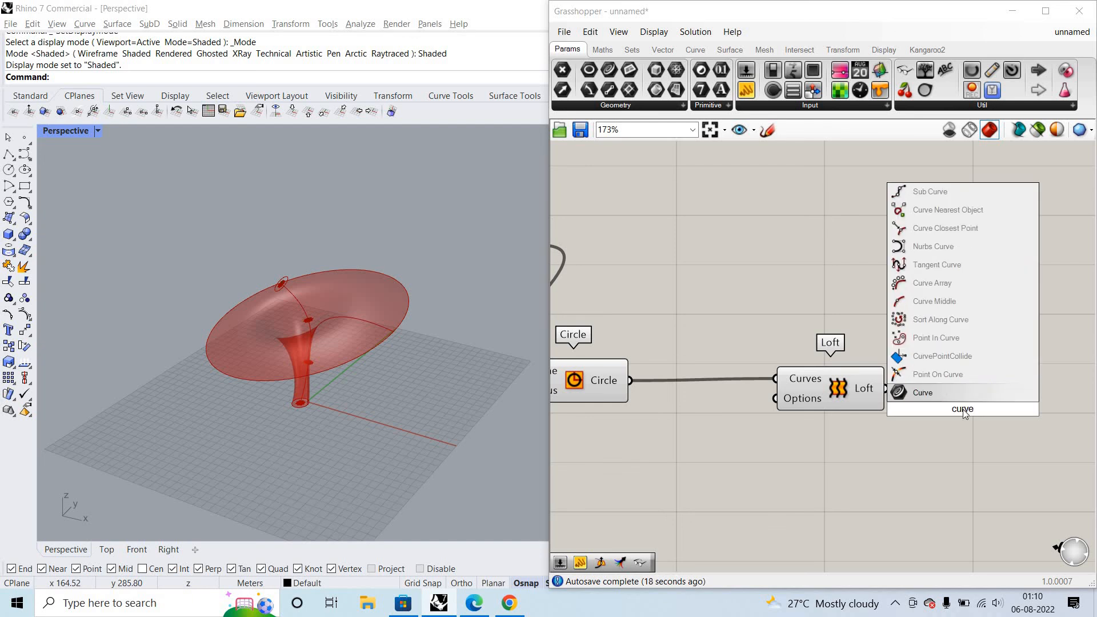
key("Escape")
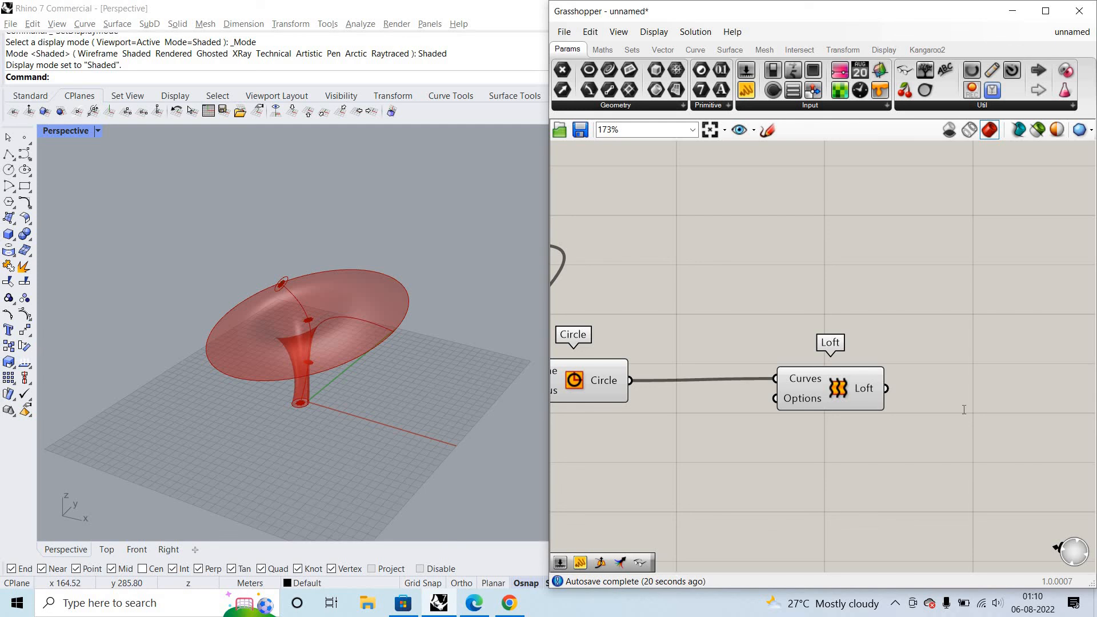
- Try a Tween Curve component with Loft's output as Curve A, and delete the component
double_click(963, 412)
type("tween")
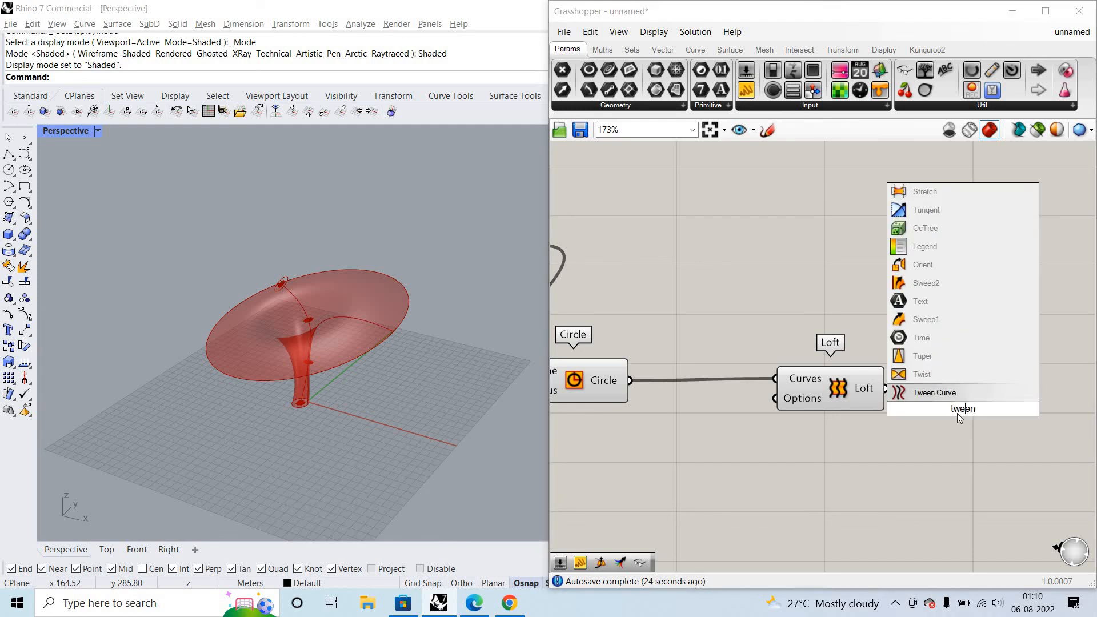
key("Return")
scroll(959, 406, "up", 3)
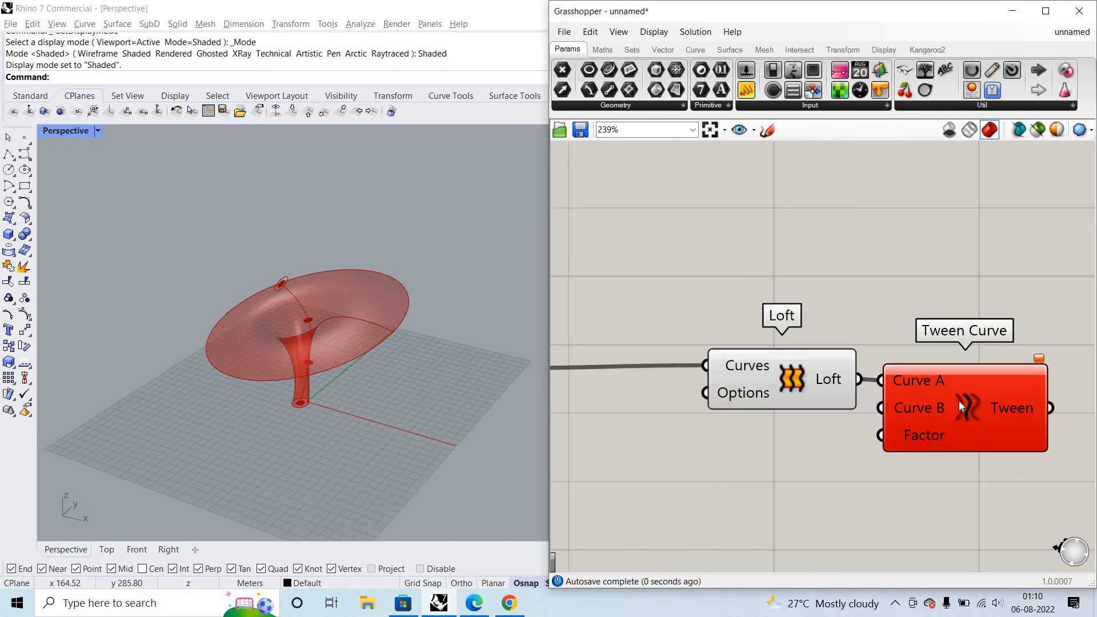
left_click(959, 401)
key("Delete")
double_click(959, 401)
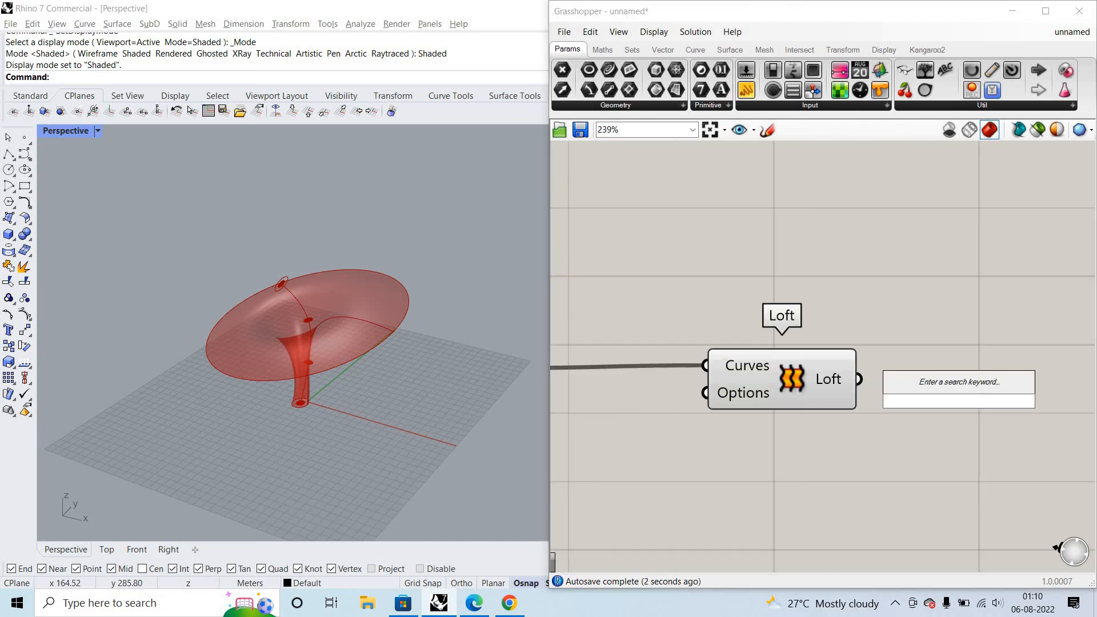
type("curve")
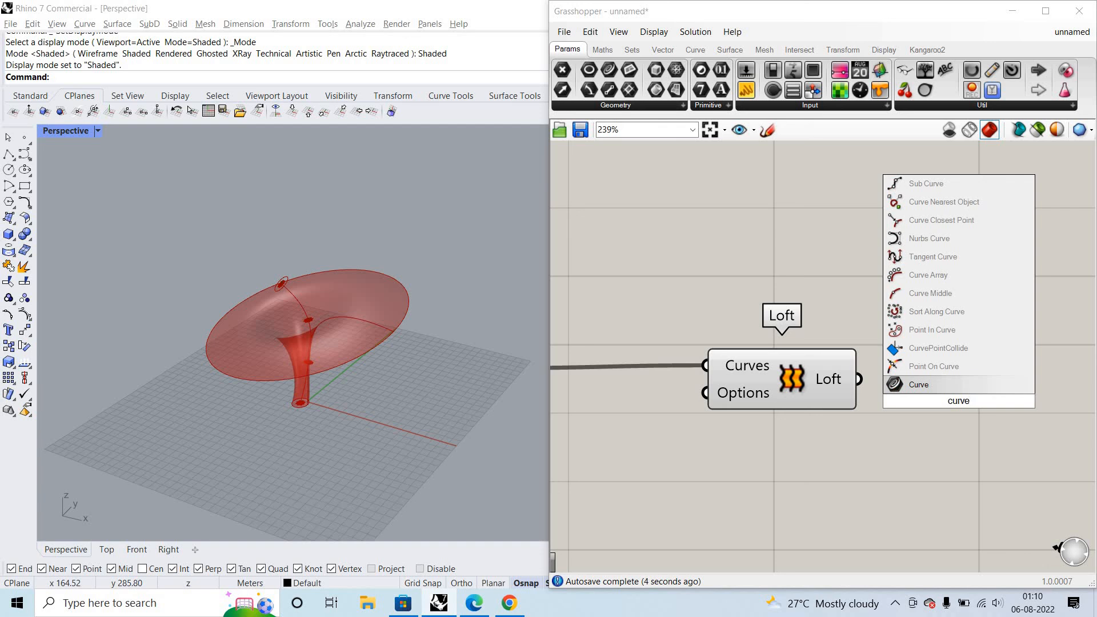
type(" o")
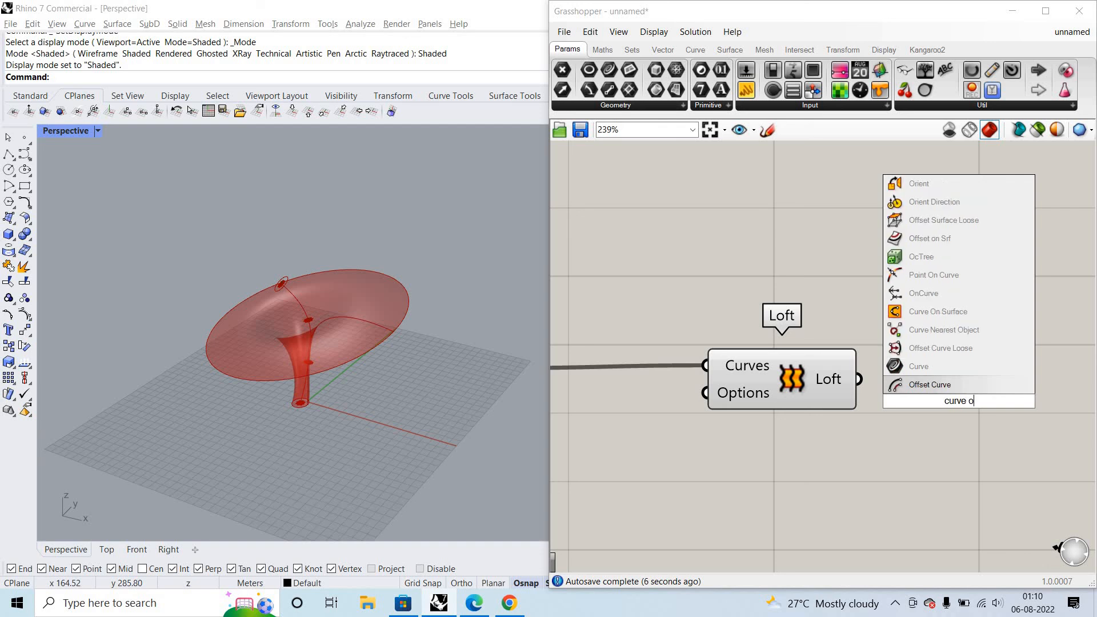
type("n srf")
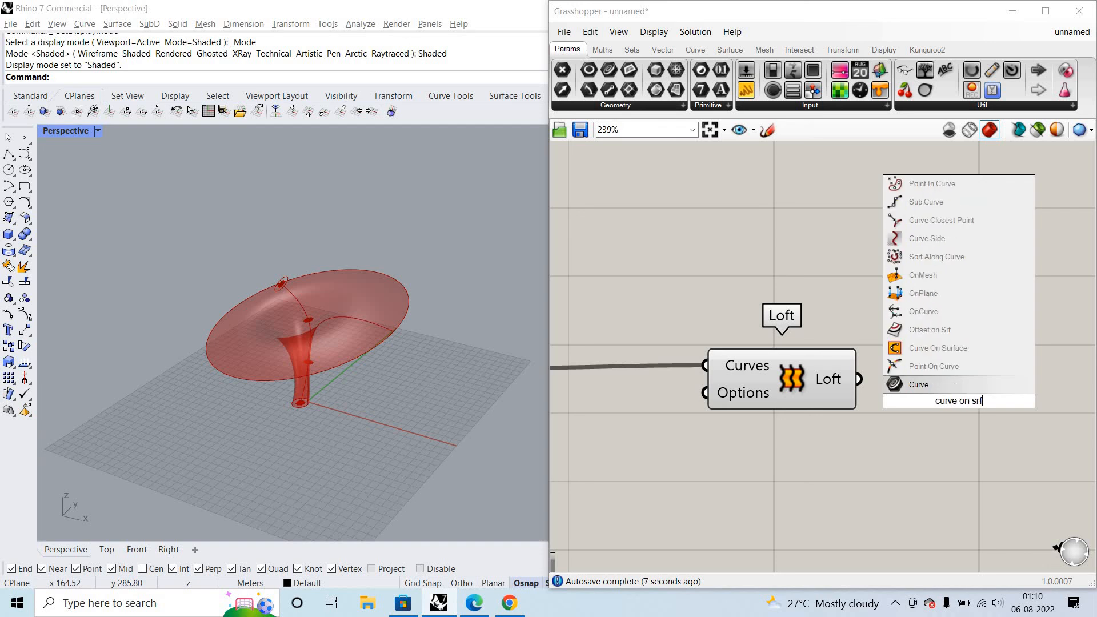
left_click(965, 359)
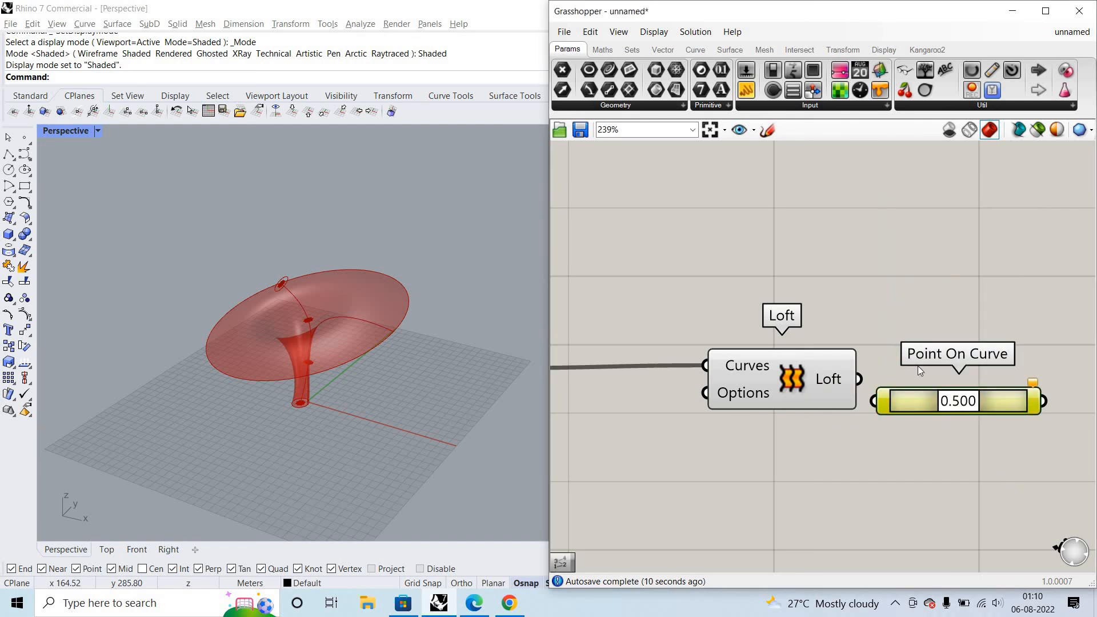
key("Delete")
key("space")
key("Escape")
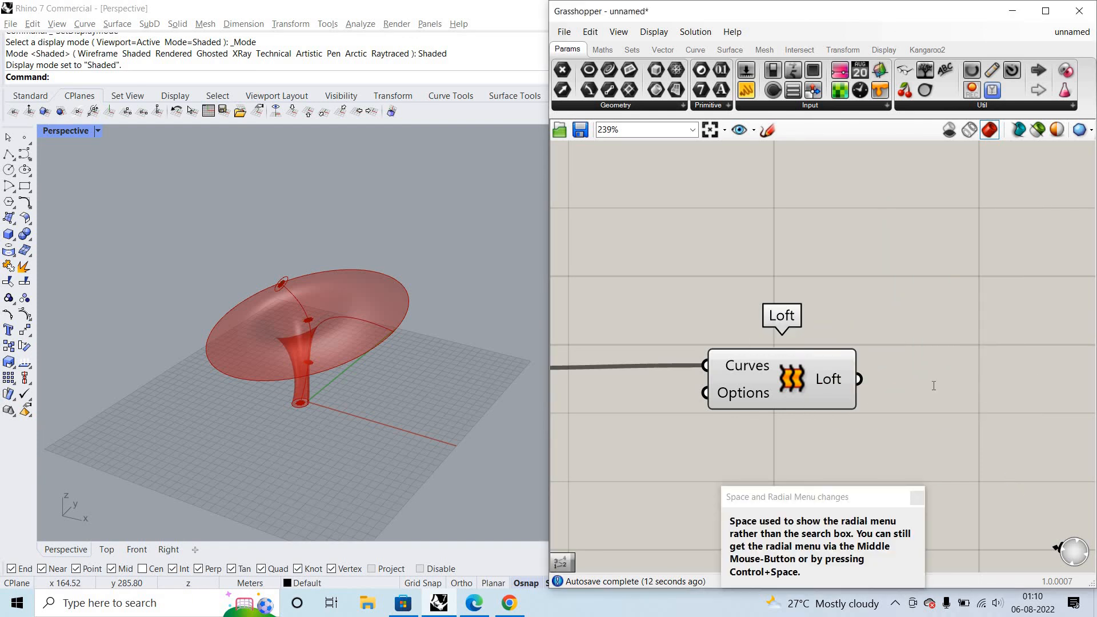
- Try a Curve On Surface component with Loft's output as its Surface input, and delete the component
double_click(934, 386)
type("cur")
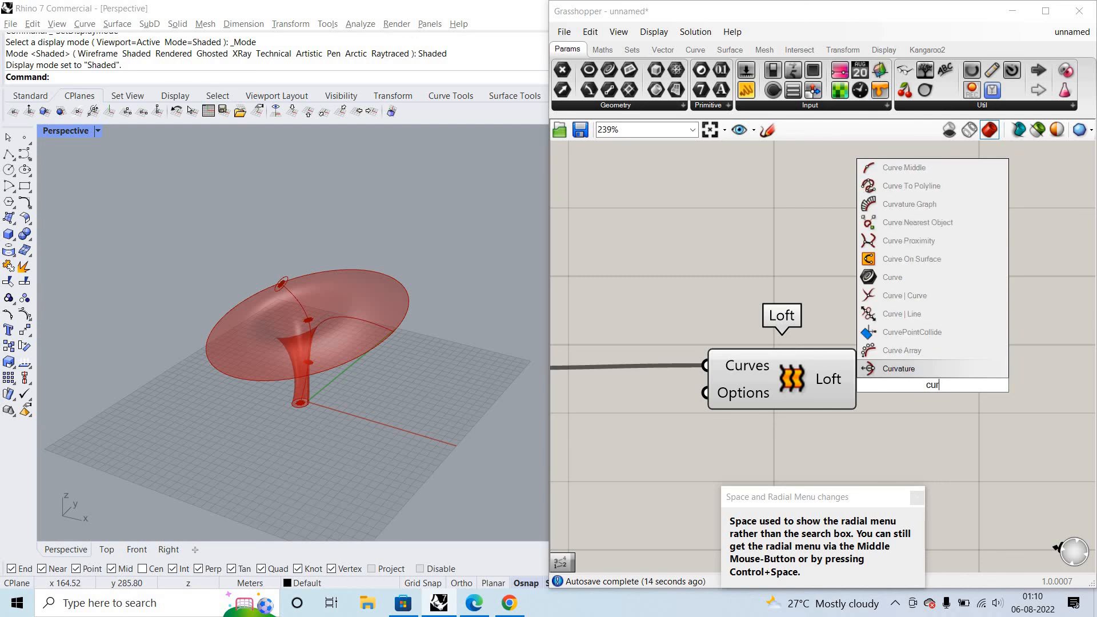
type("ve on s")
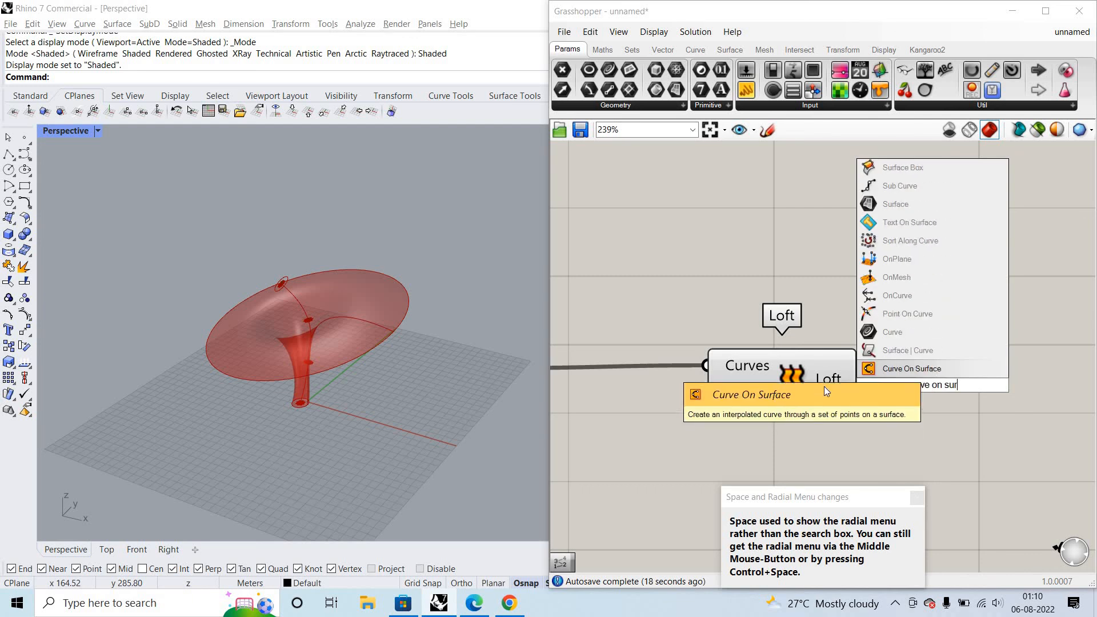
key("Return")
left_click_drag(865, 387, 953, 401)
left_click_drag(859, 378, 905, 372)
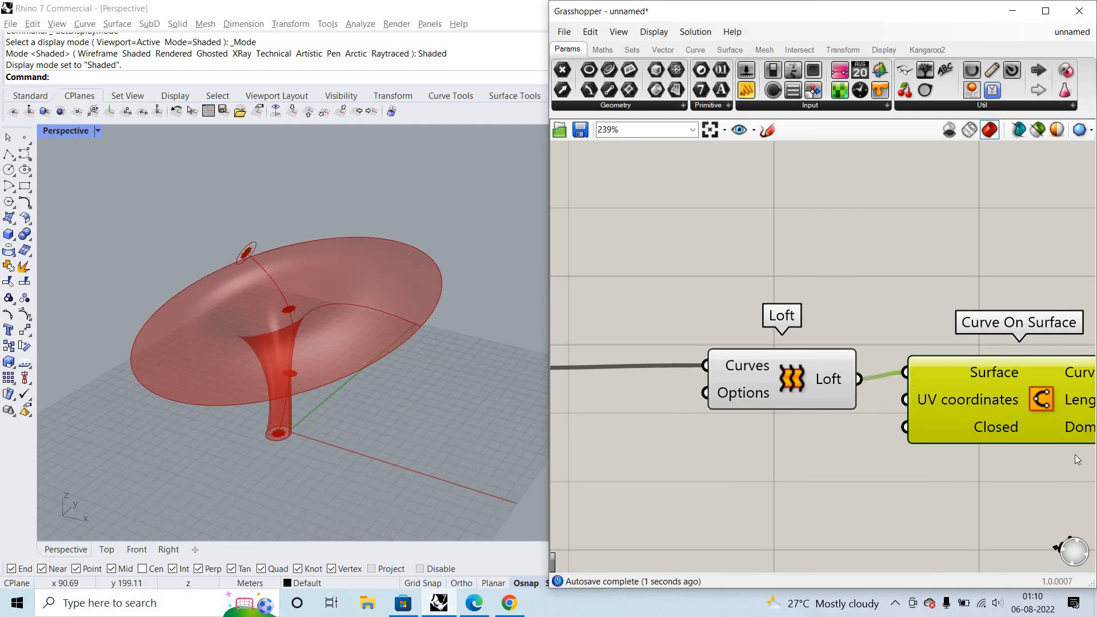
right_click_drag(1023, 439, 1017, 439)
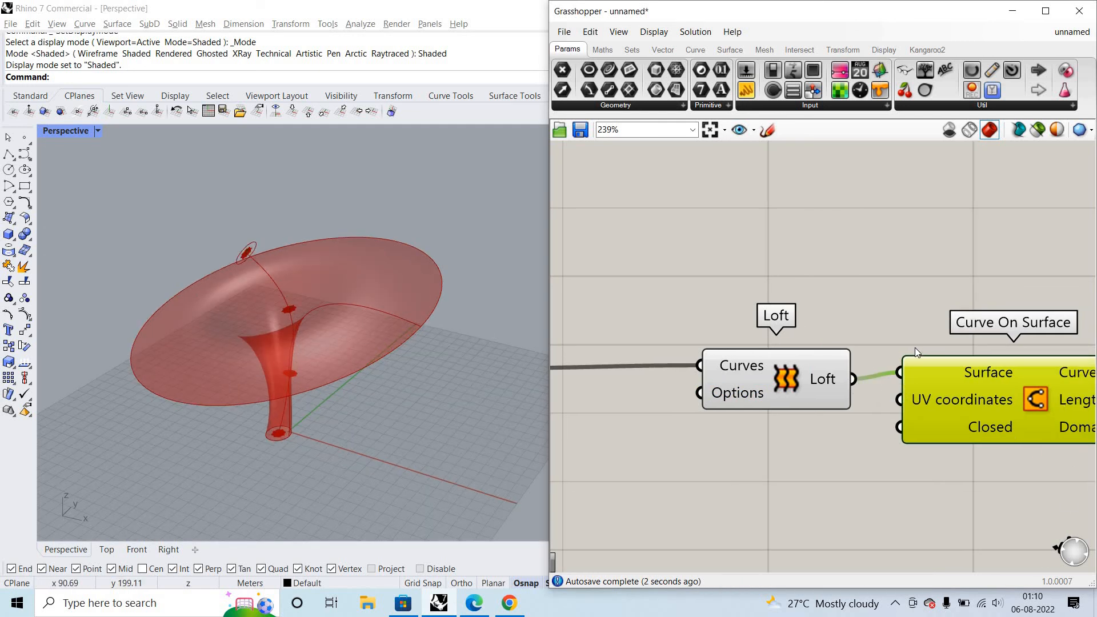
key("Delete")
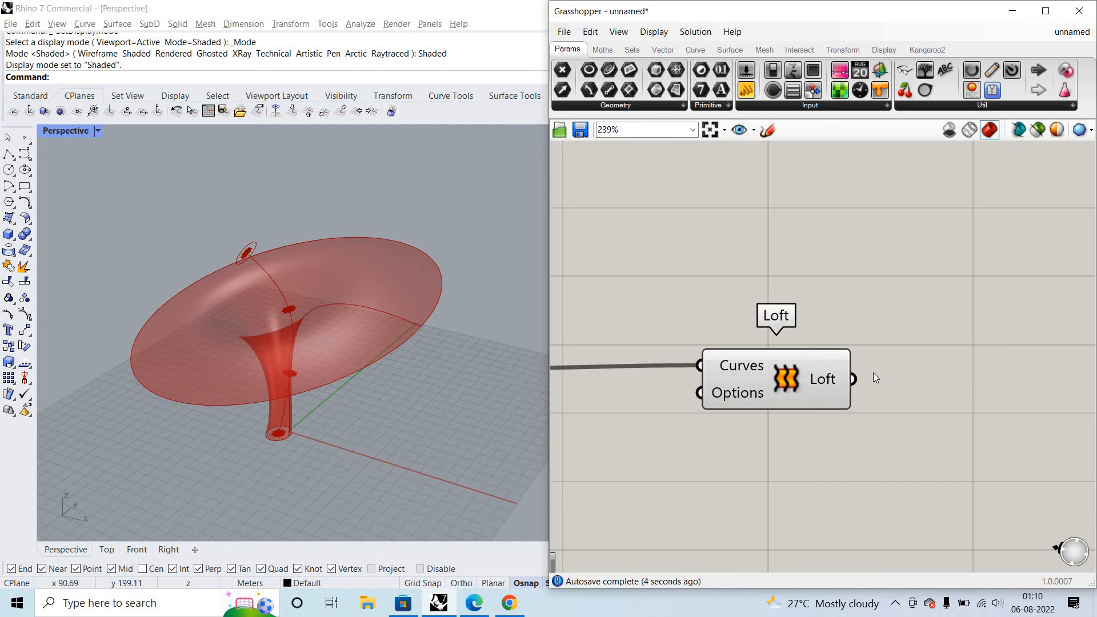
scroll(965, 393, "down", 5)
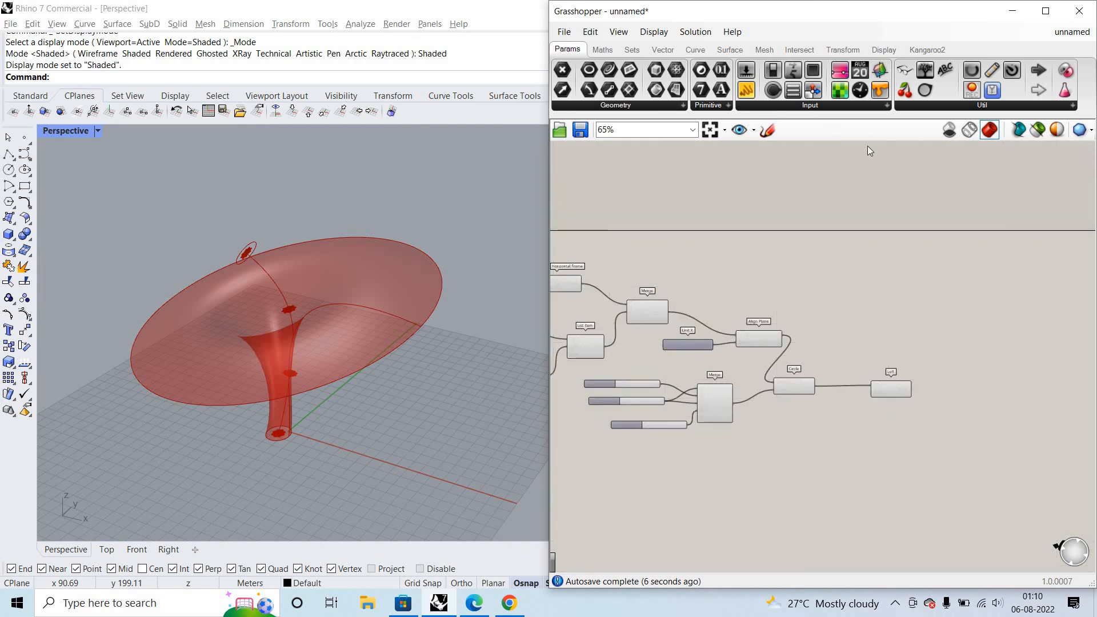